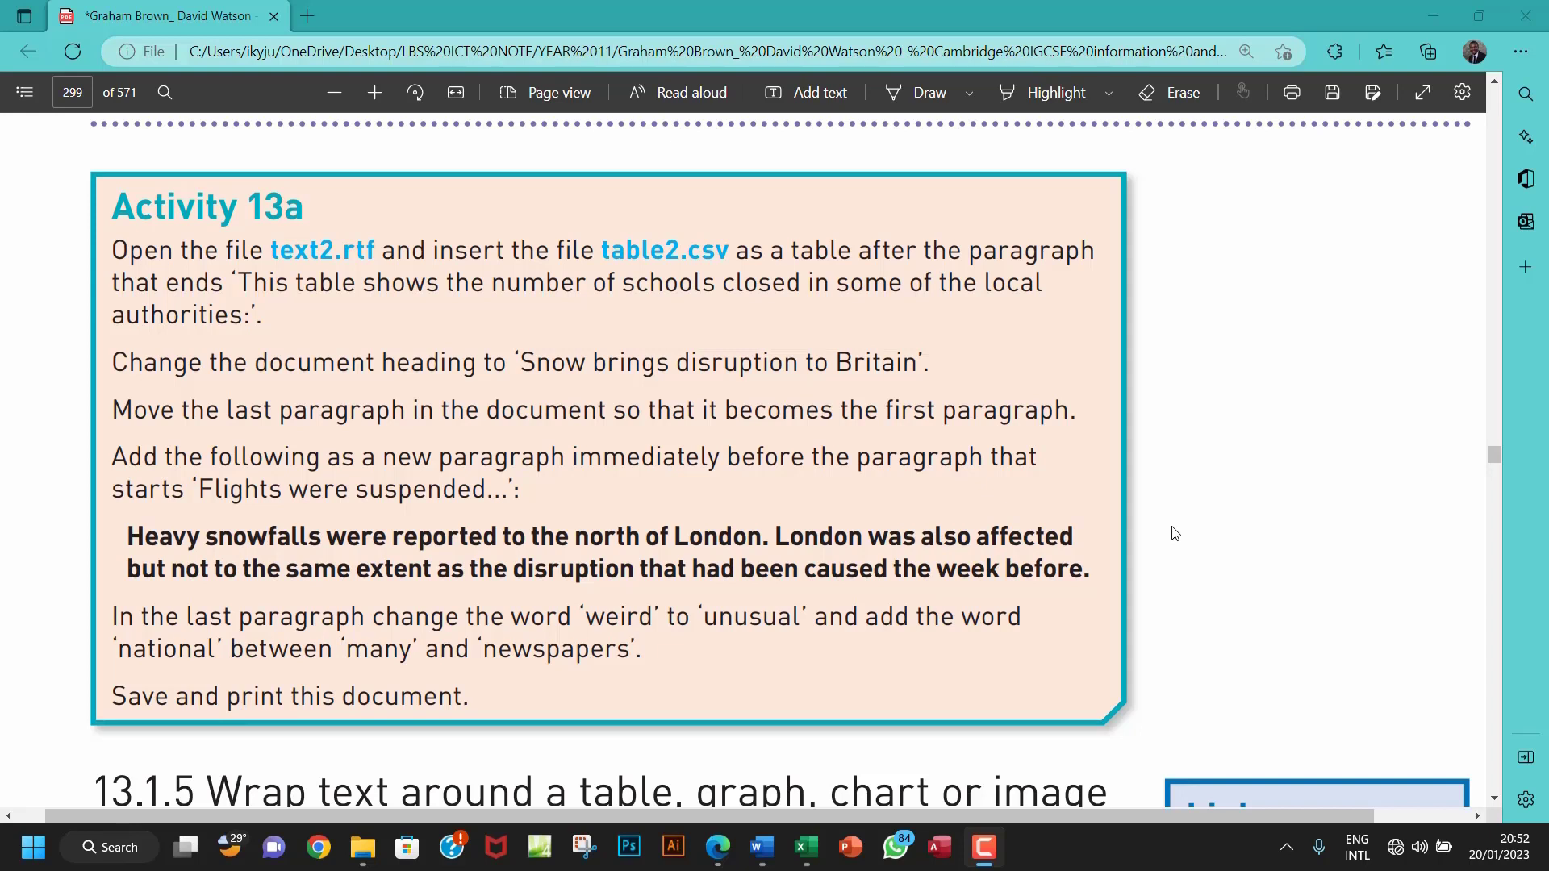
- Mark the target sentence in the Activity 13a instructions and open text2.rtf from the Chapter 13 folder in Word
{"action": "left_click_drag", "start_coordinate": [241, 277], "coordinate": [249, 316]}
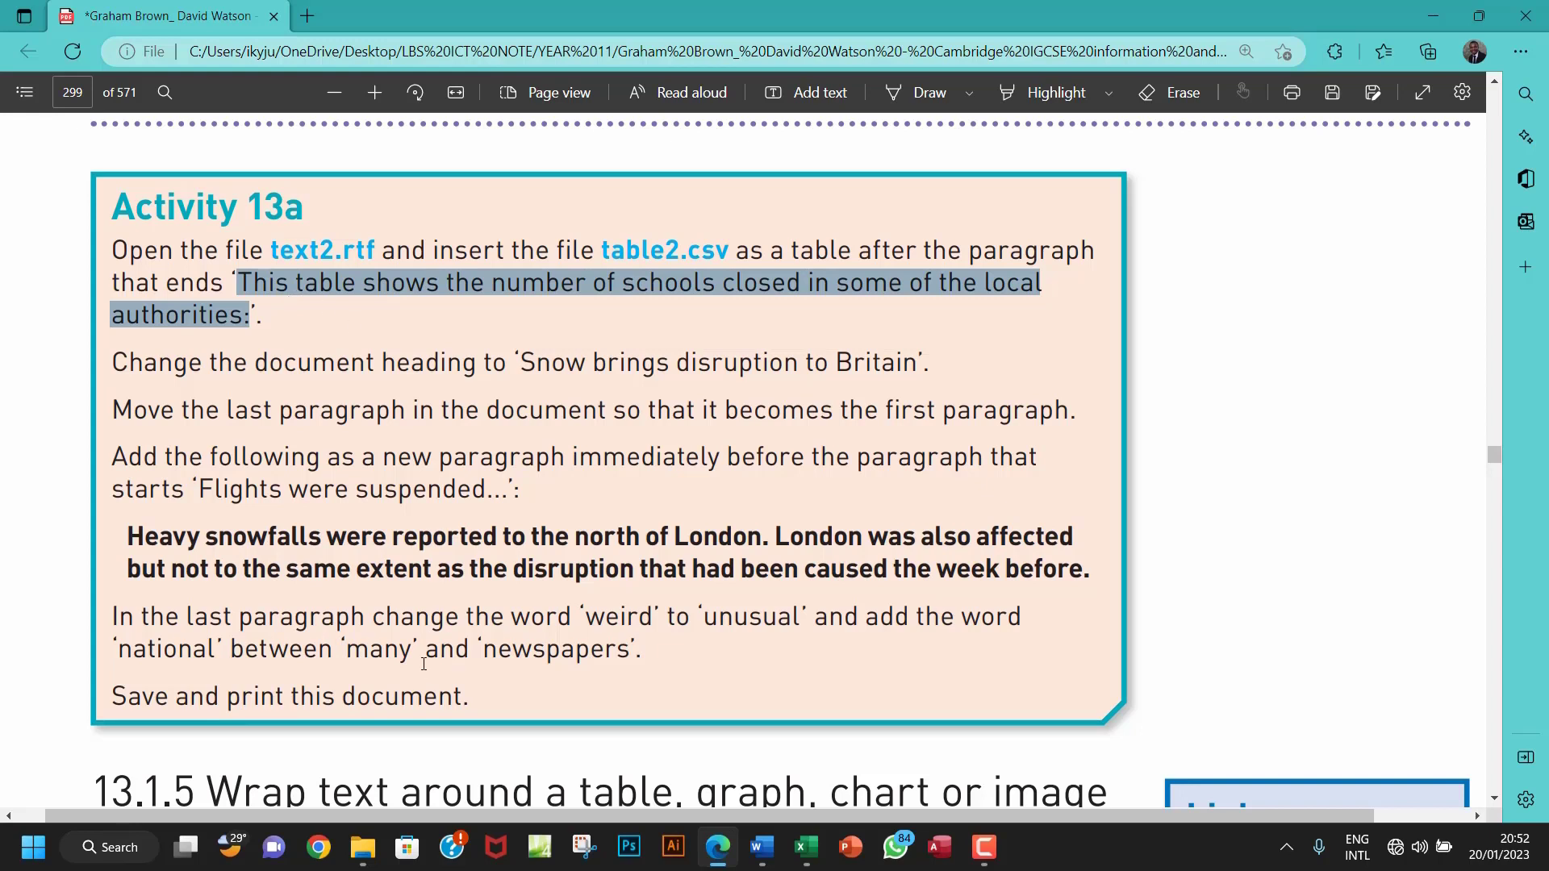
{"action": "mouse_move", "coordinate": [364, 855]}
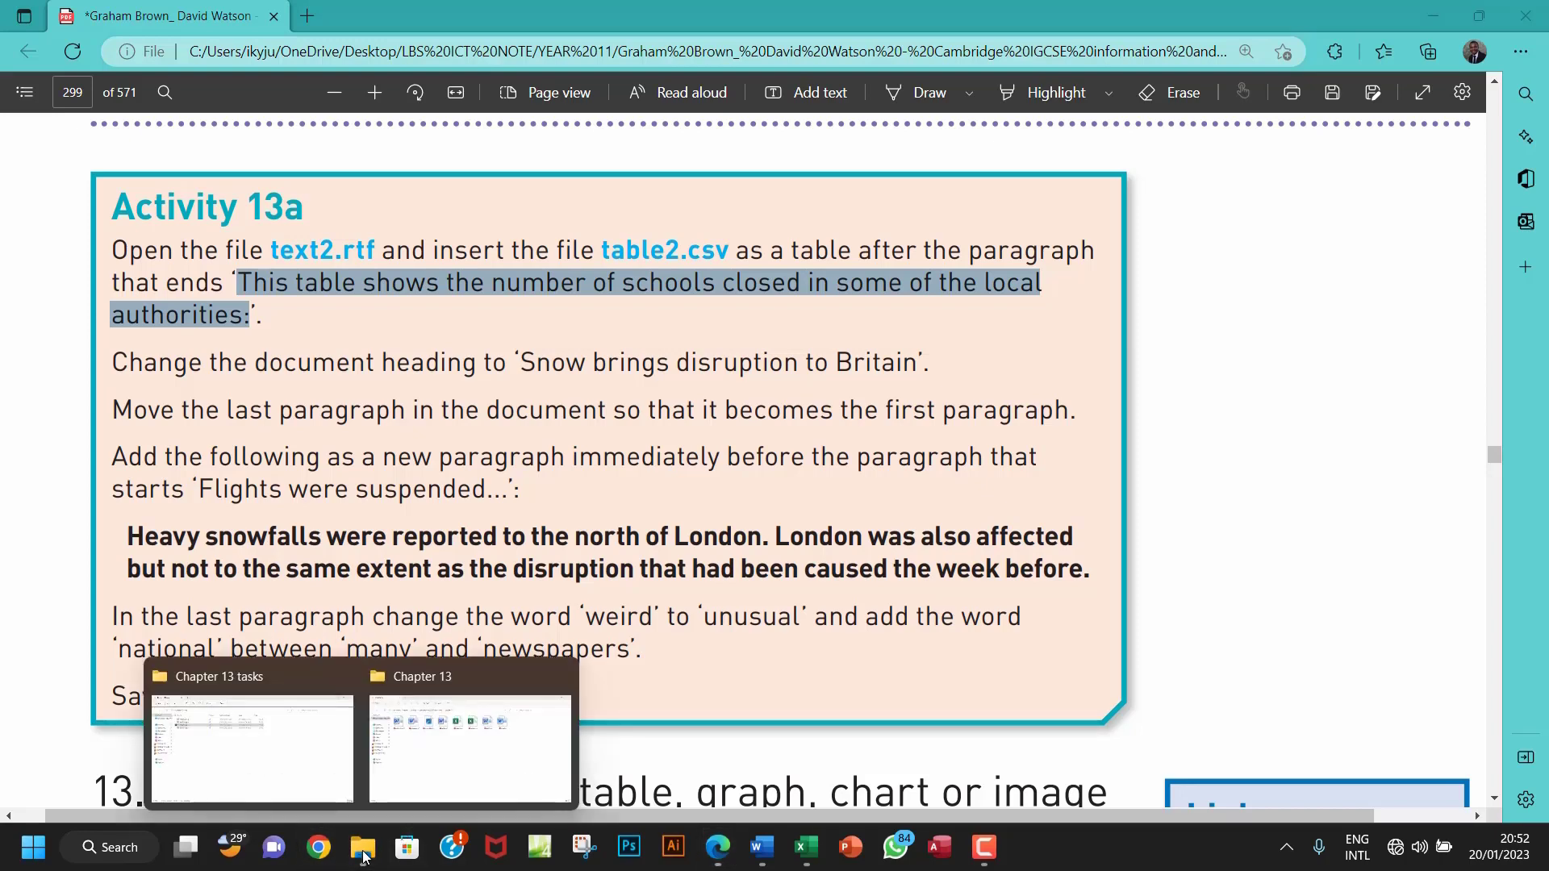
{"action": "left_click", "coordinate": [395, 734]}
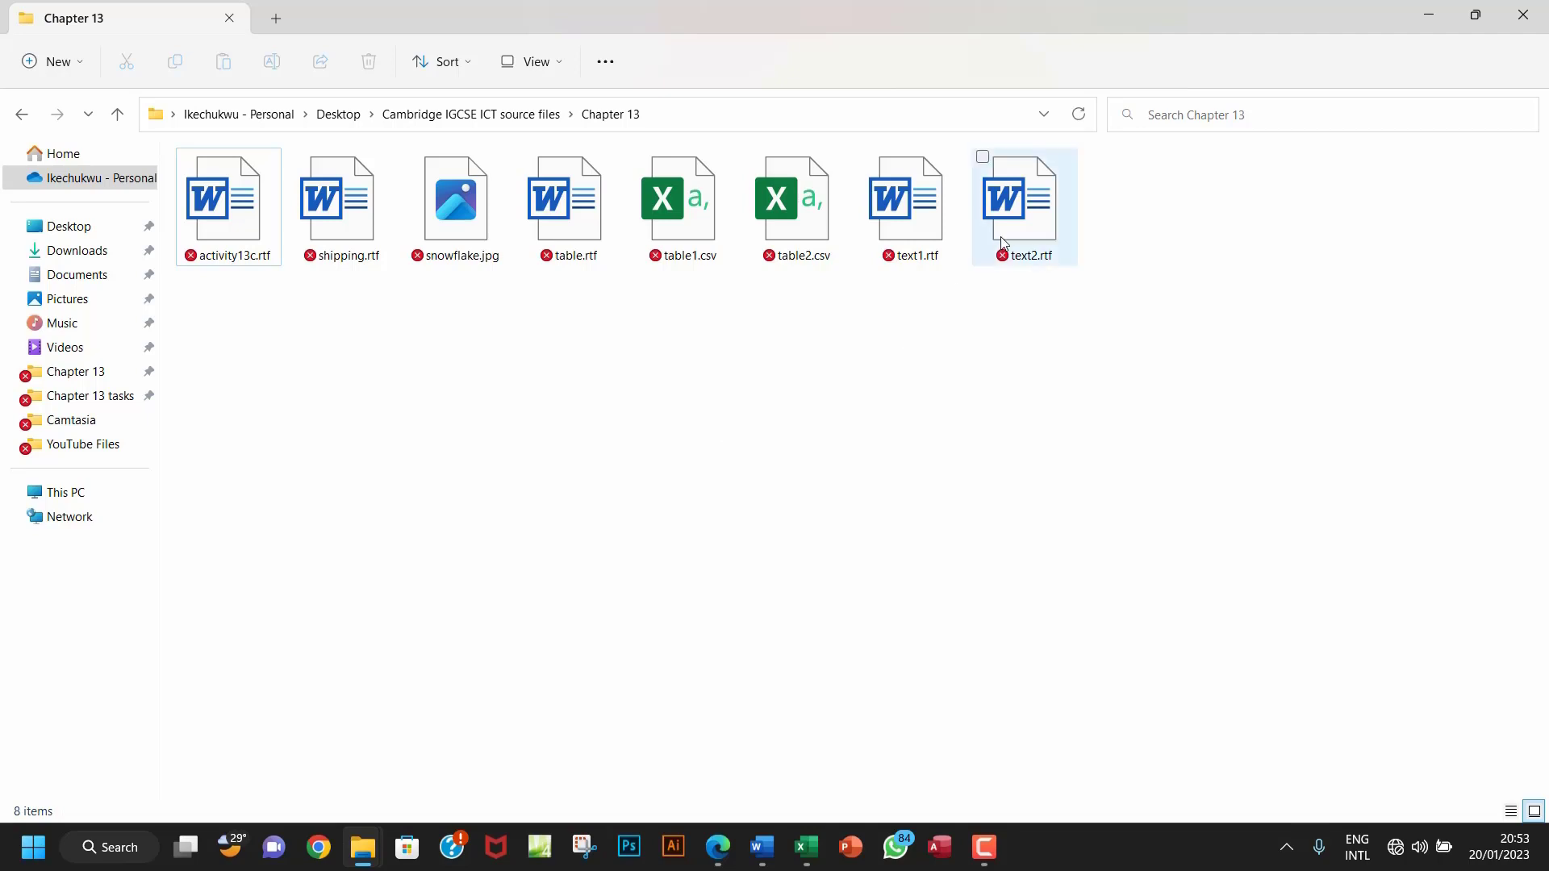
{"action": "double_click", "coordinate": [1019, 226]}
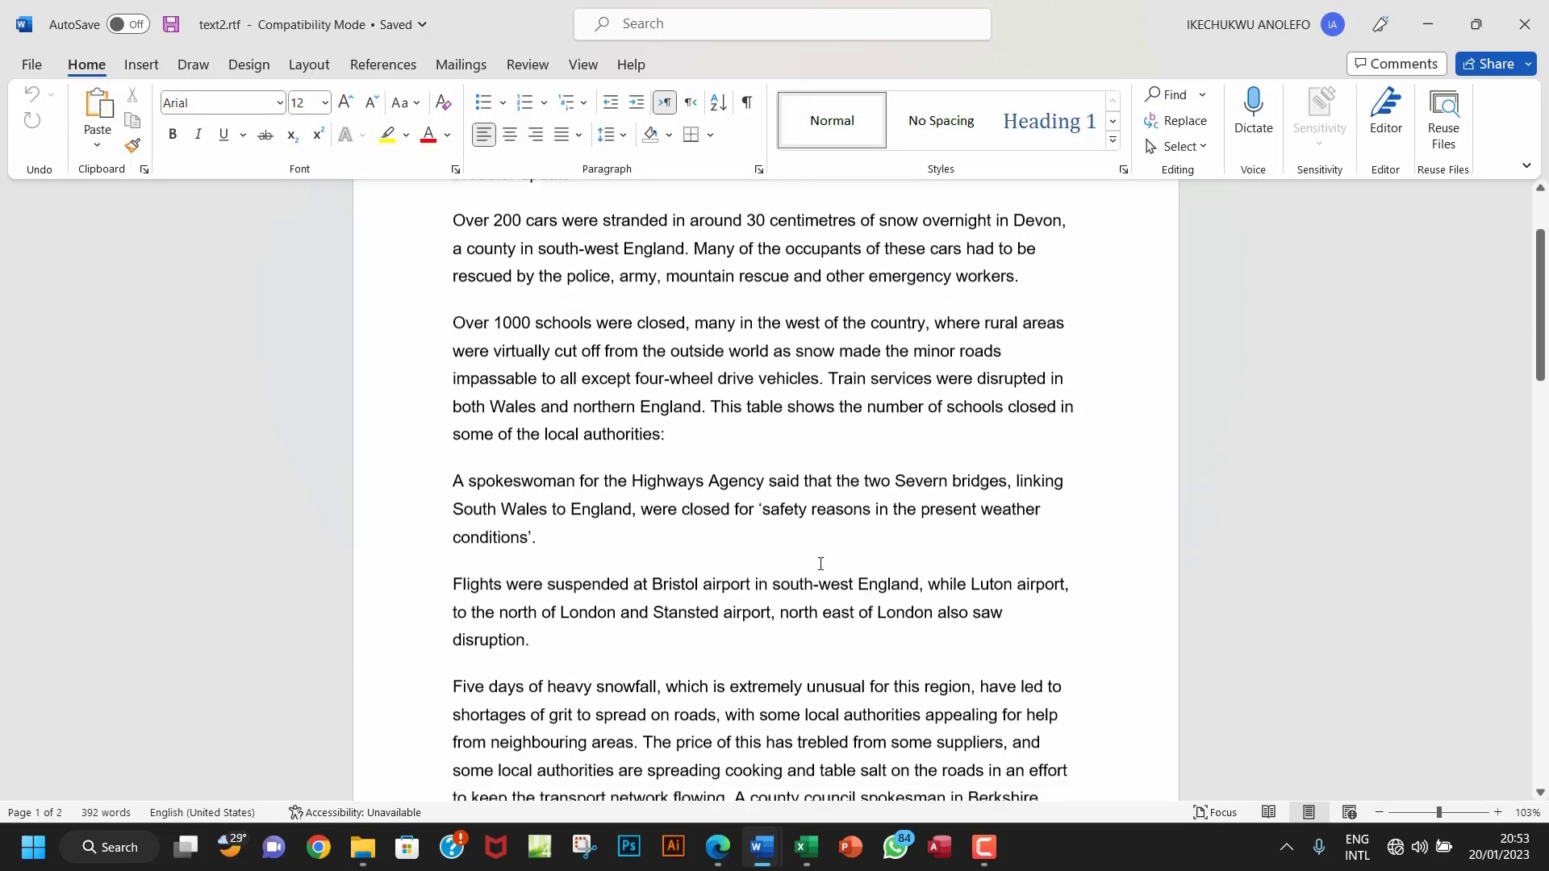
- Add an empty paragraph in text2.rtf after the one ending 'This table shows the number of schools closed in some of the local authorities:'
{"action": "scroll", "coordinate": [820, 563], "scroll_direction": "down", "scroll_amount": 3}
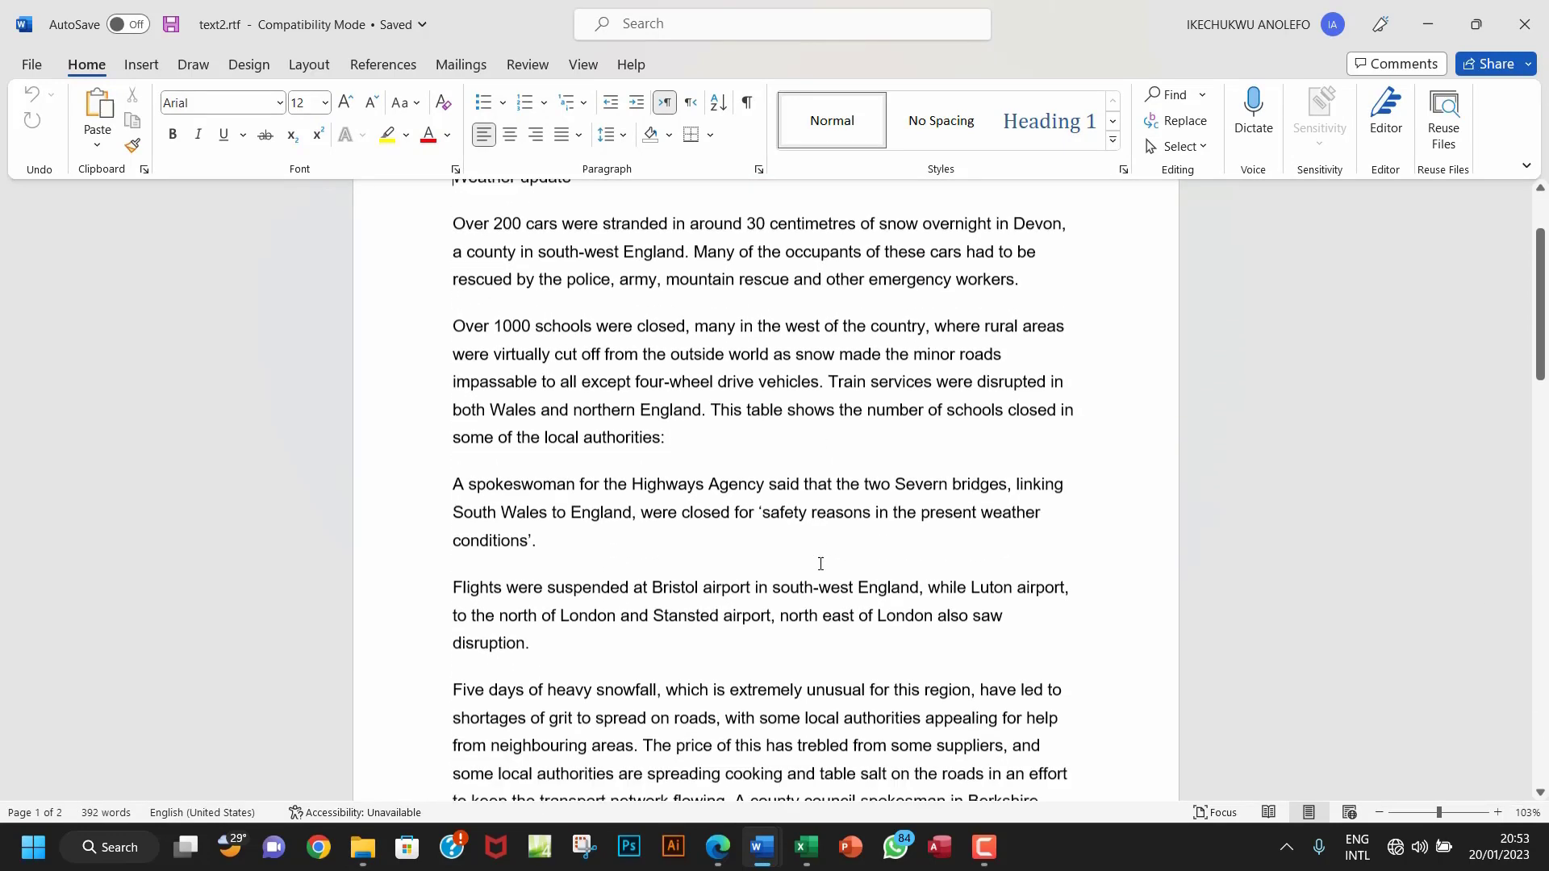
{"action": "scroll", "coordinate": [820, 564], "scroll_direction": "up", "scroll_amount": 2}
{"action": "scroll", "coordinate": [820, 564], "scroll_direction": "up", "scroll_amount": 1}
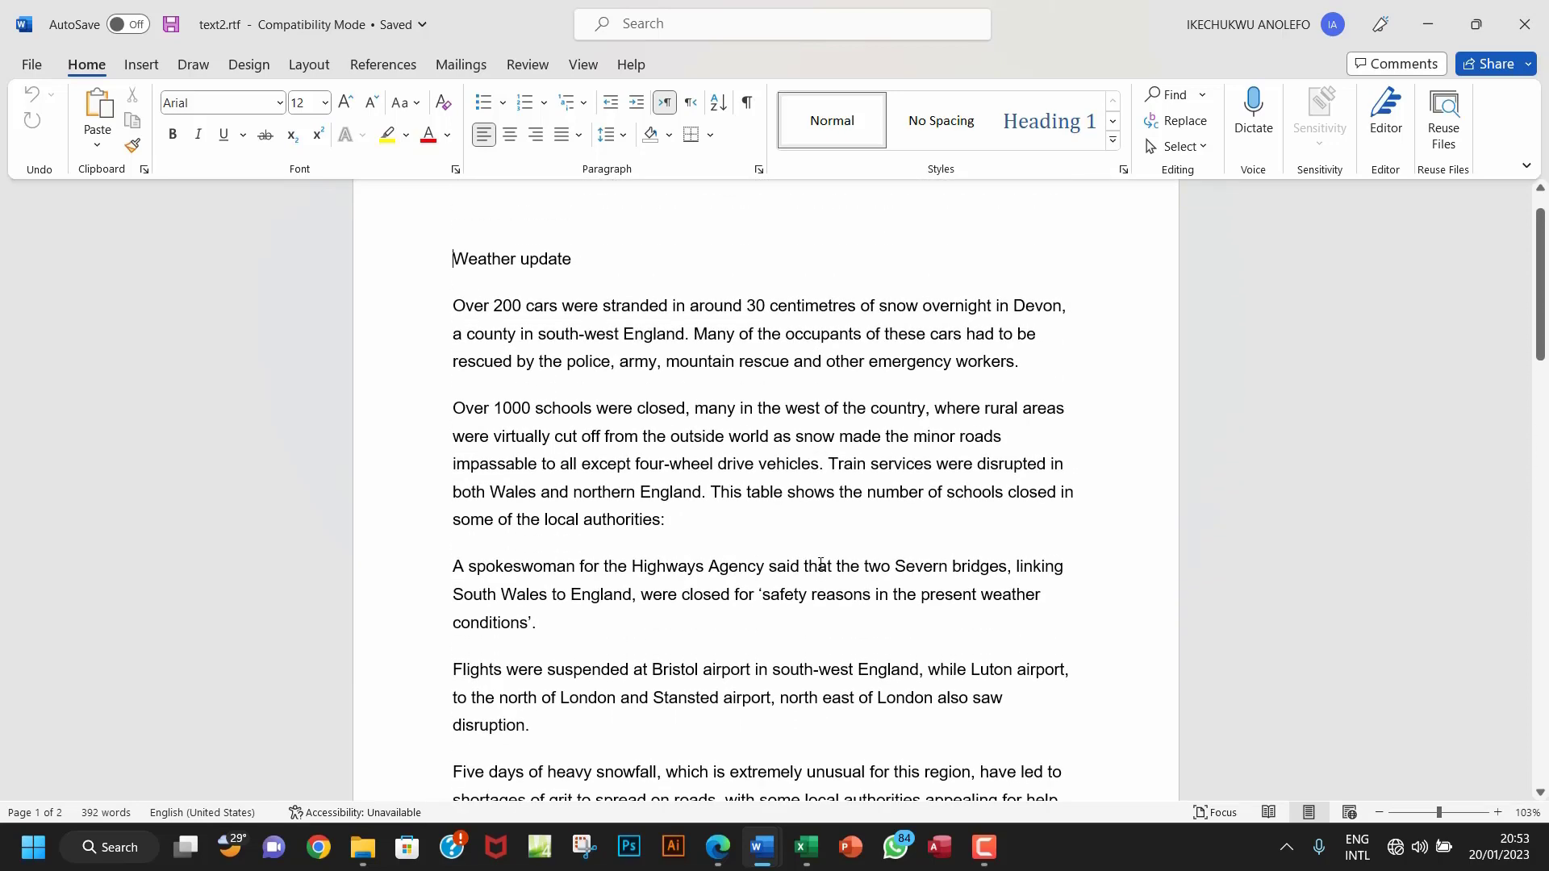
{"action": "scroll", "coordinate": [820, 563], "scroll_direction": "down", "scroll_amount": 1}
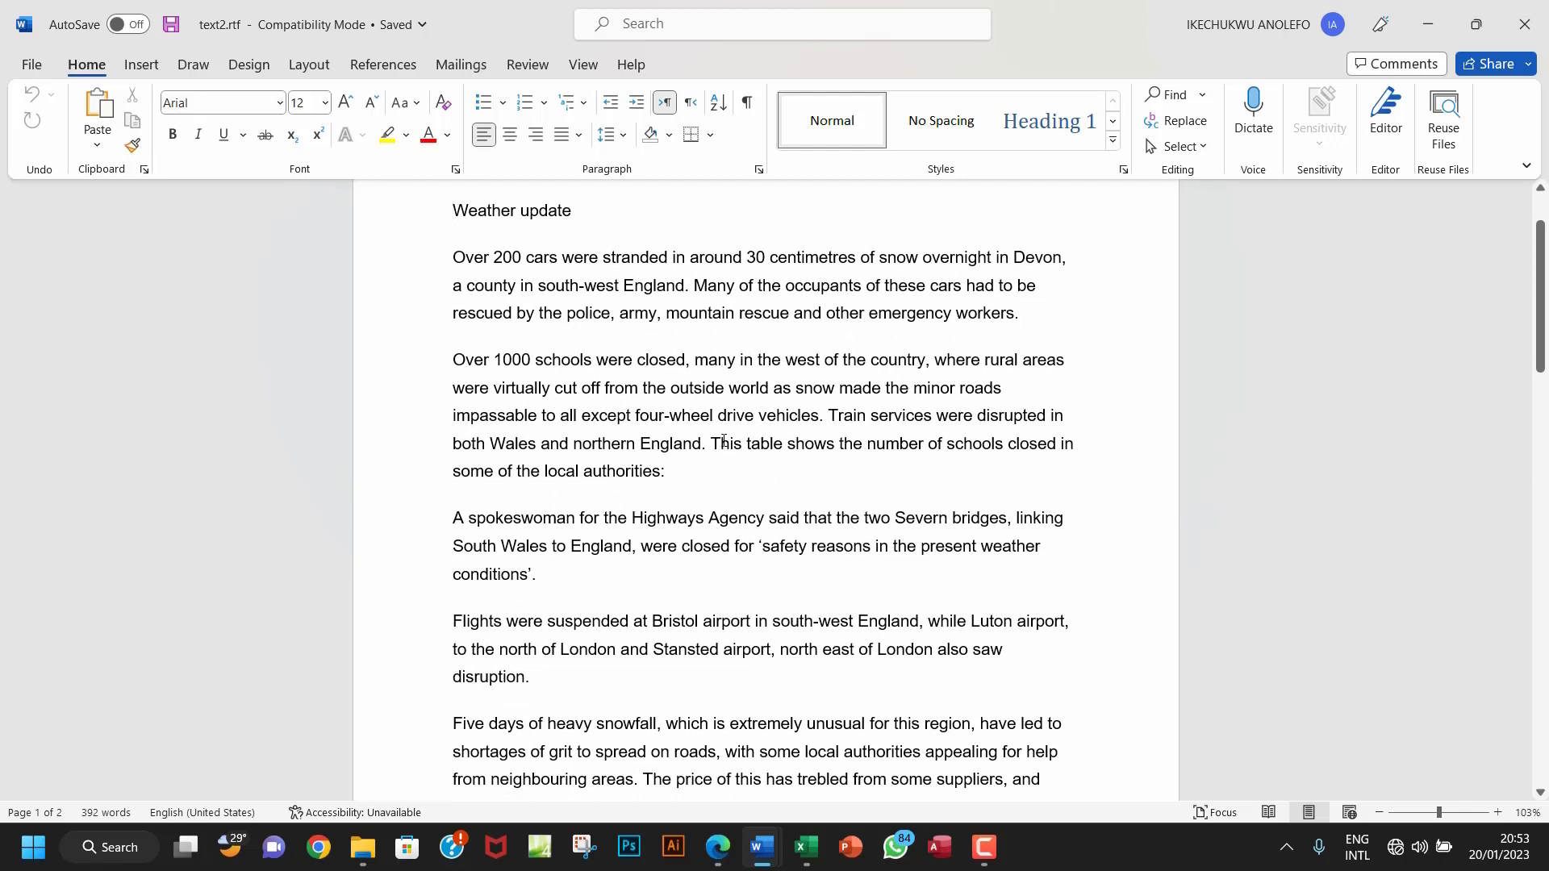
{"action": "left_click_drag", "start_coordinate": [712, 435], "coordinate": [728, 474]}
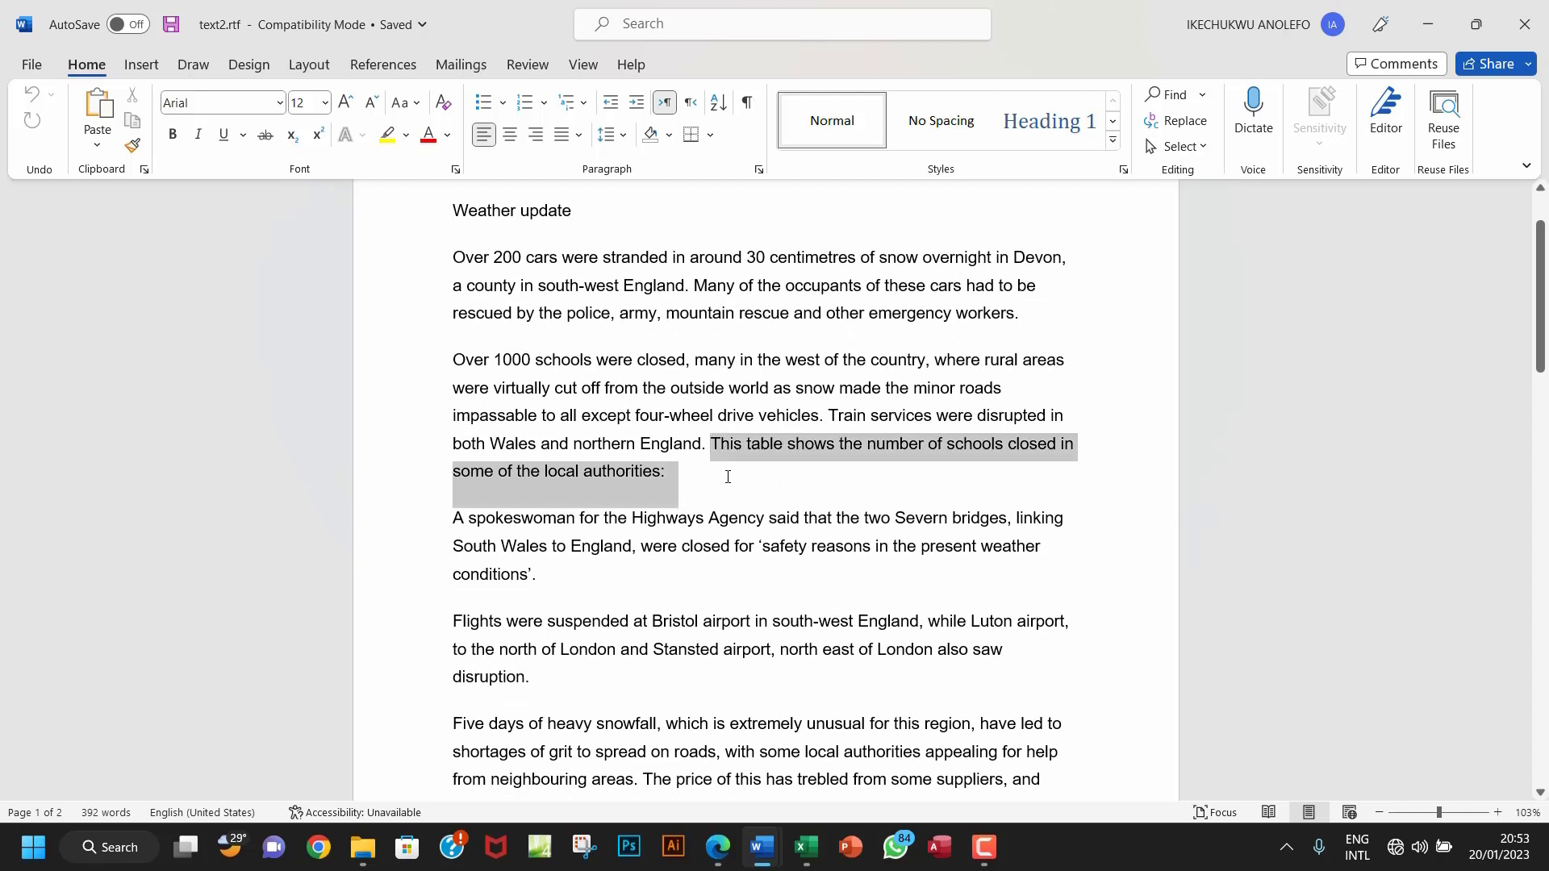
{"action": "left_click", "coordinate": [717, 859]}
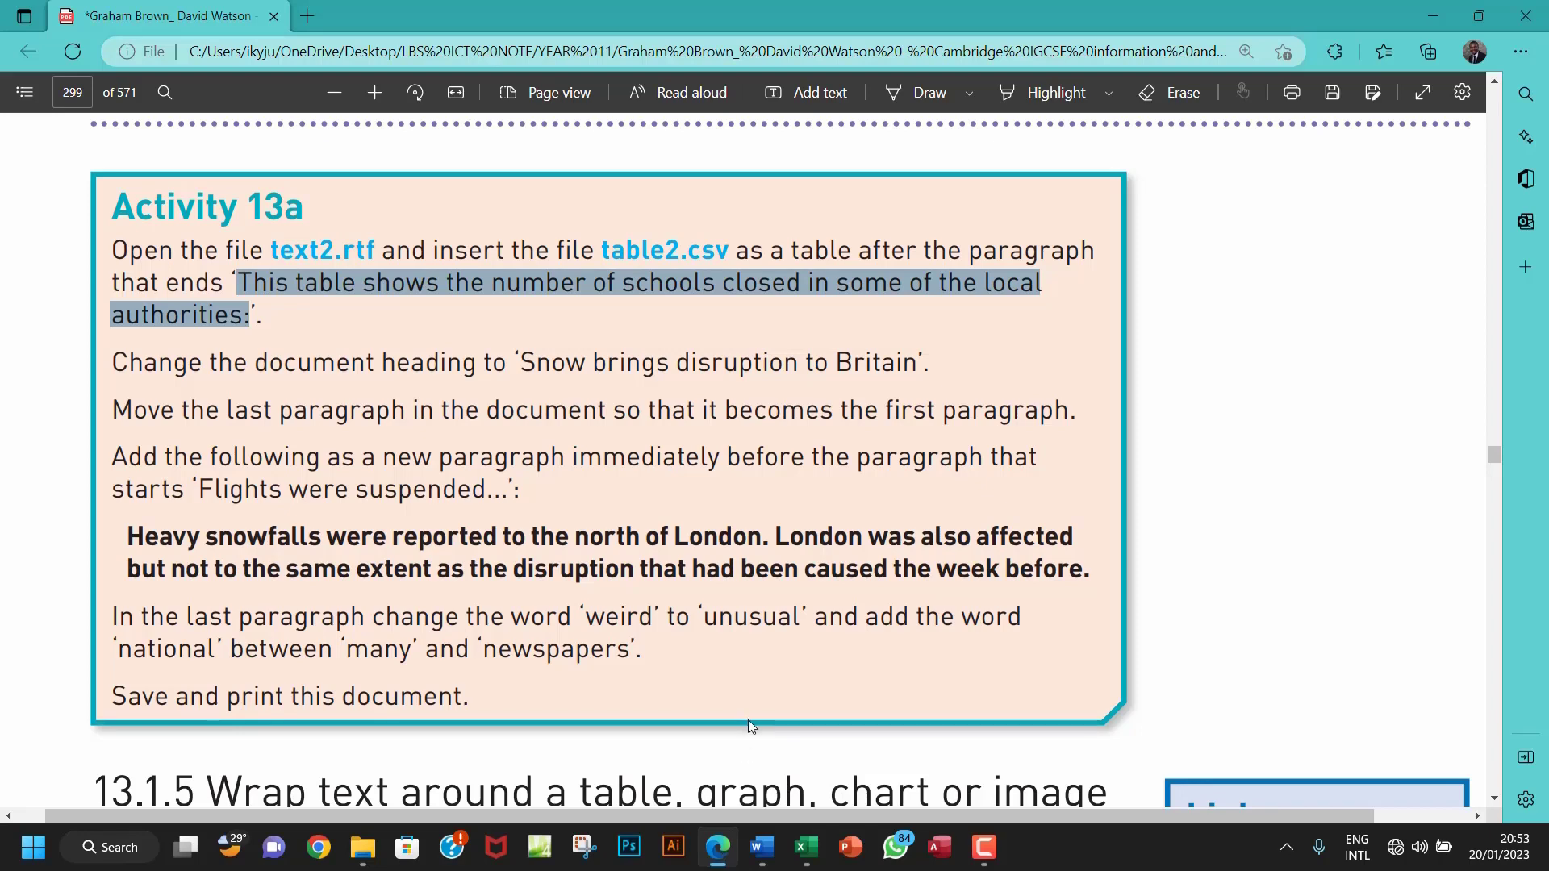
{"action": "mouse_move", "coordinate": [760, 843]}
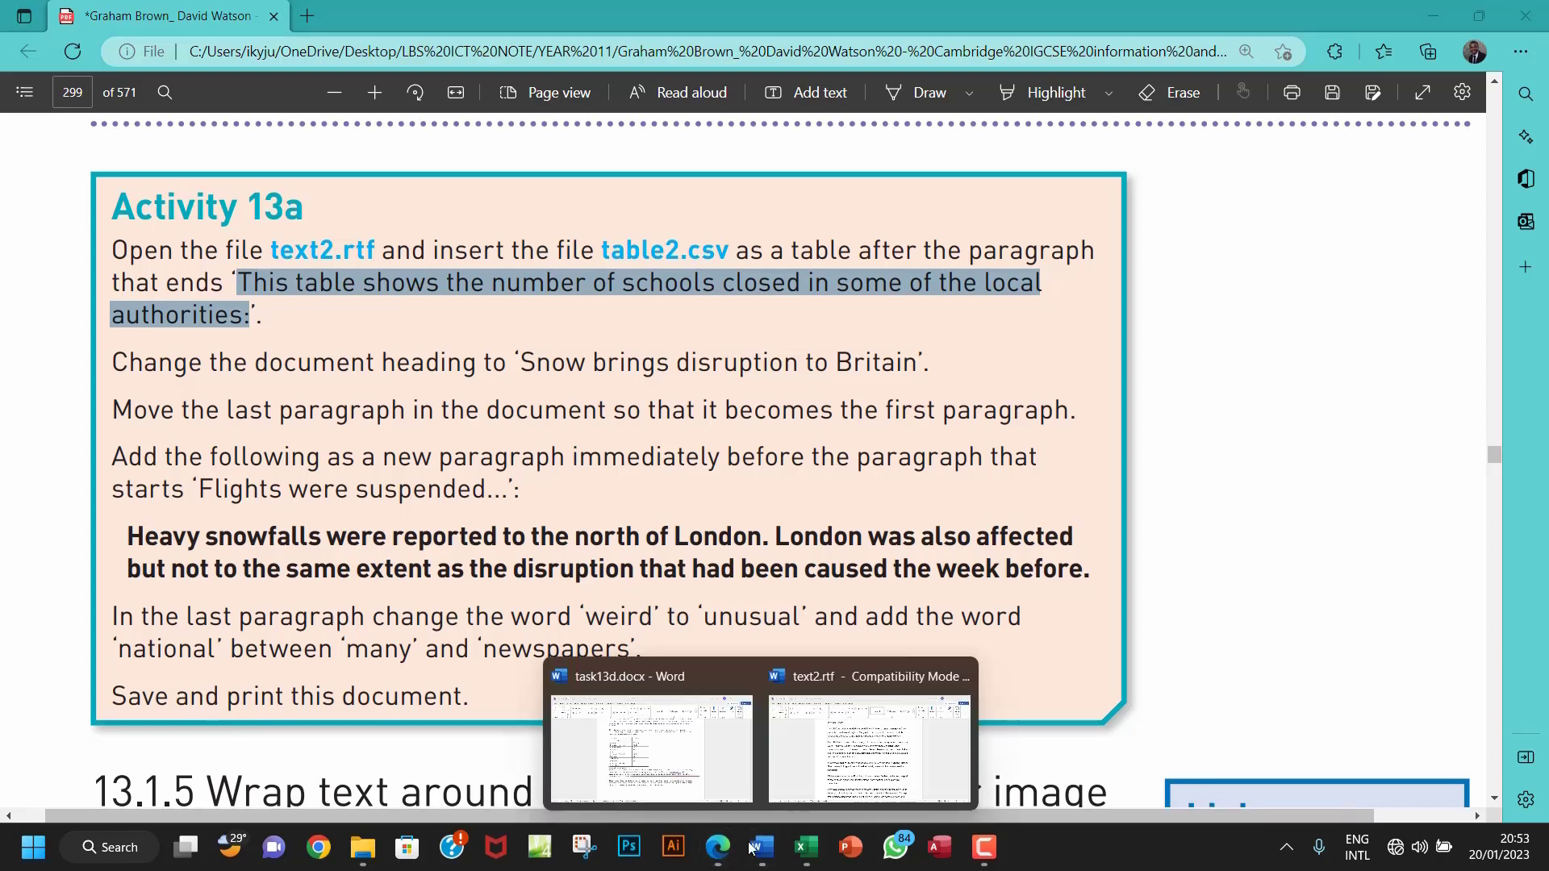
{"action": "left_click", "coordinate": [927, 677]}
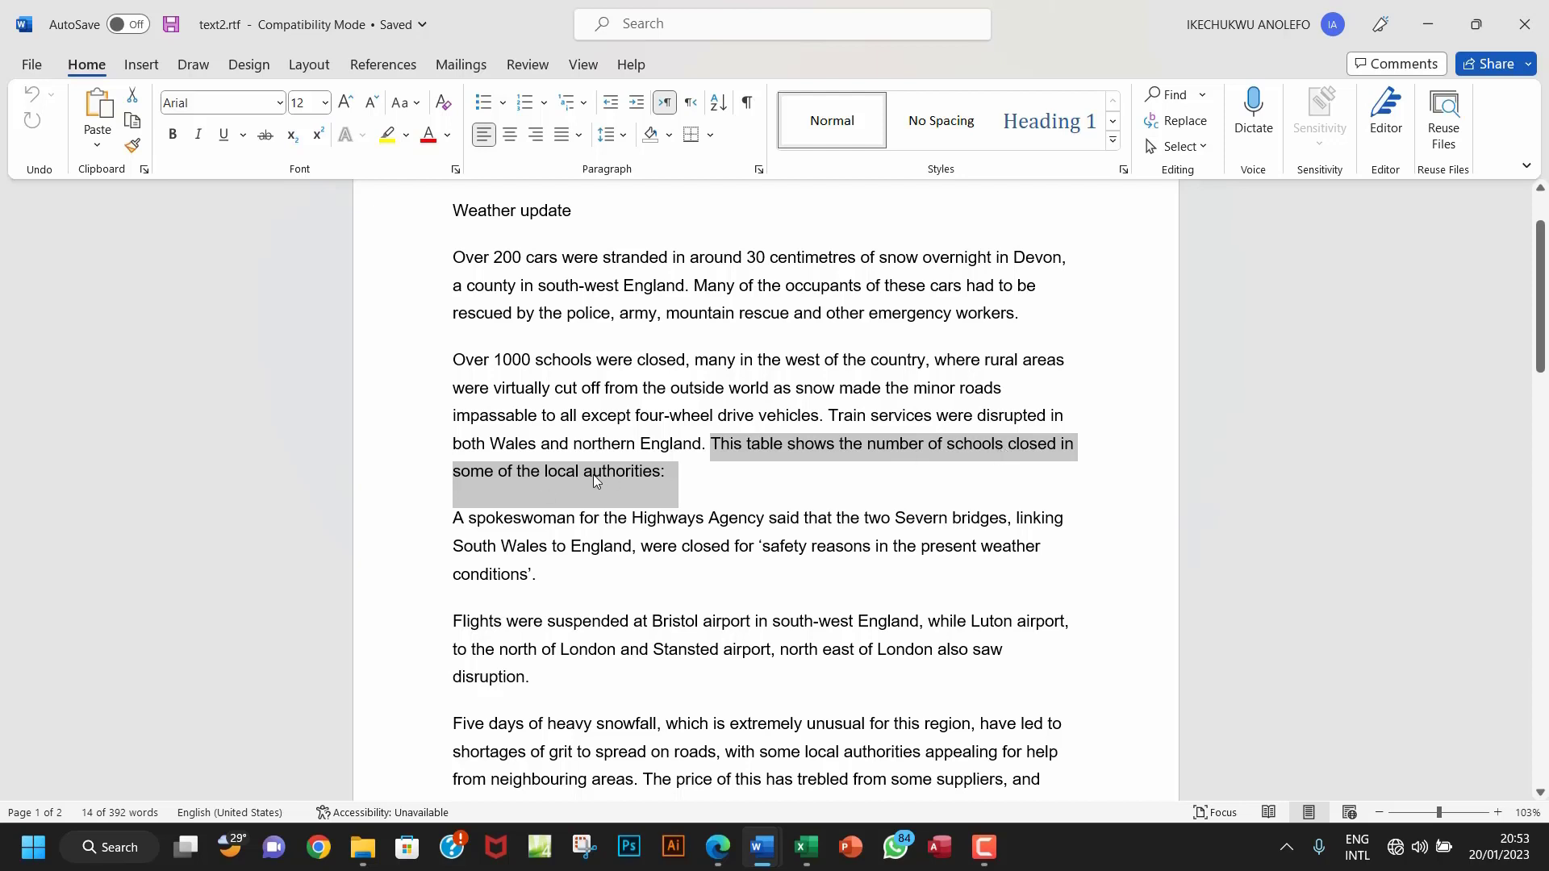
{"action": "left_click", "coordinate": [676, 473]}
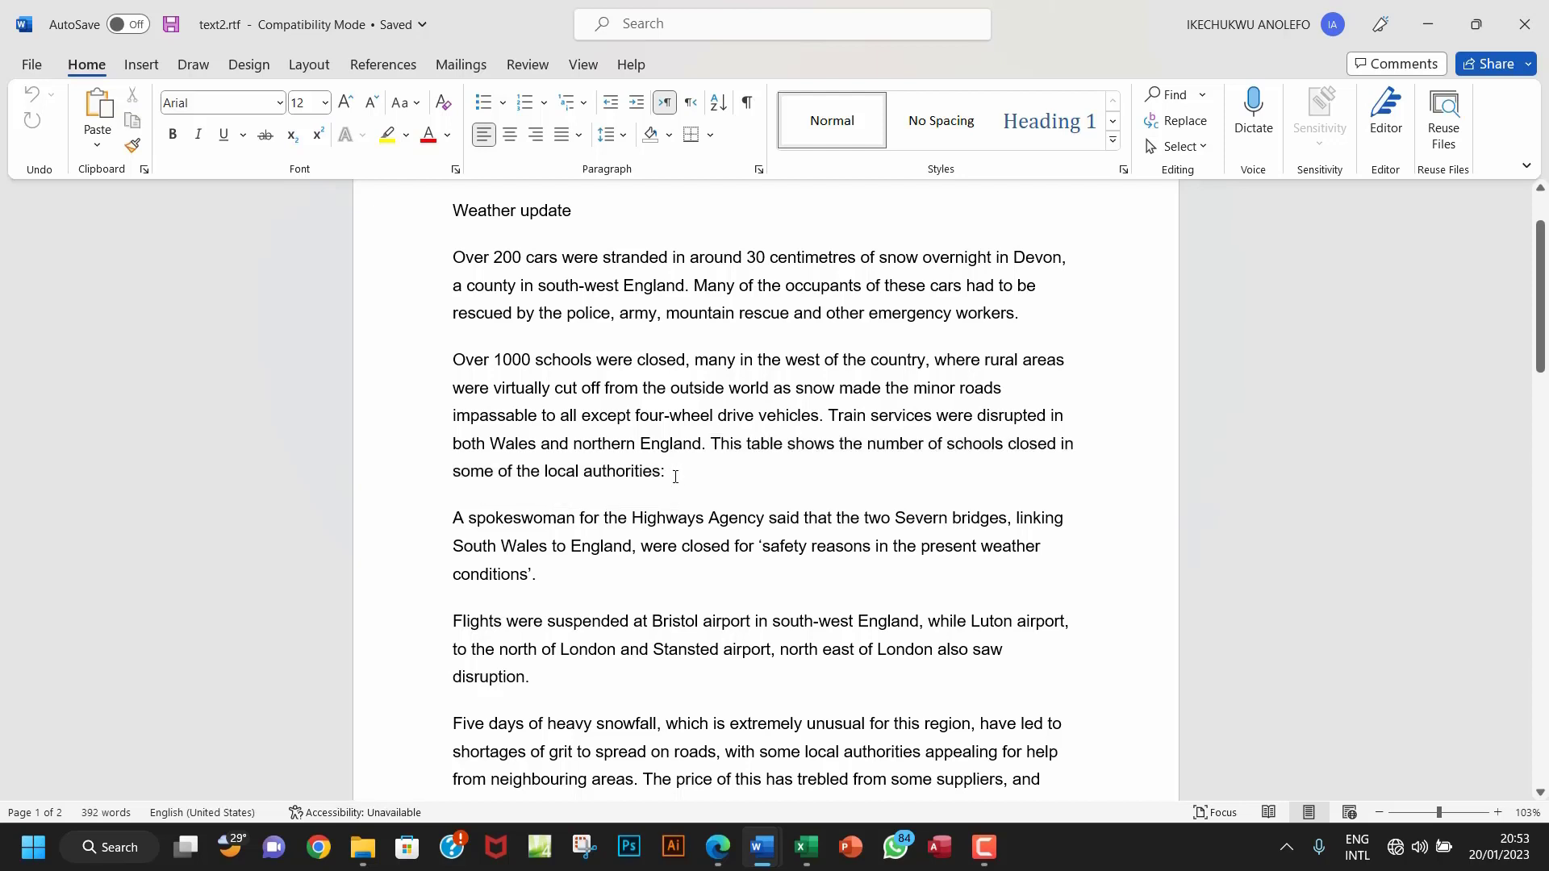
{"action": "key", "text": "Return"}
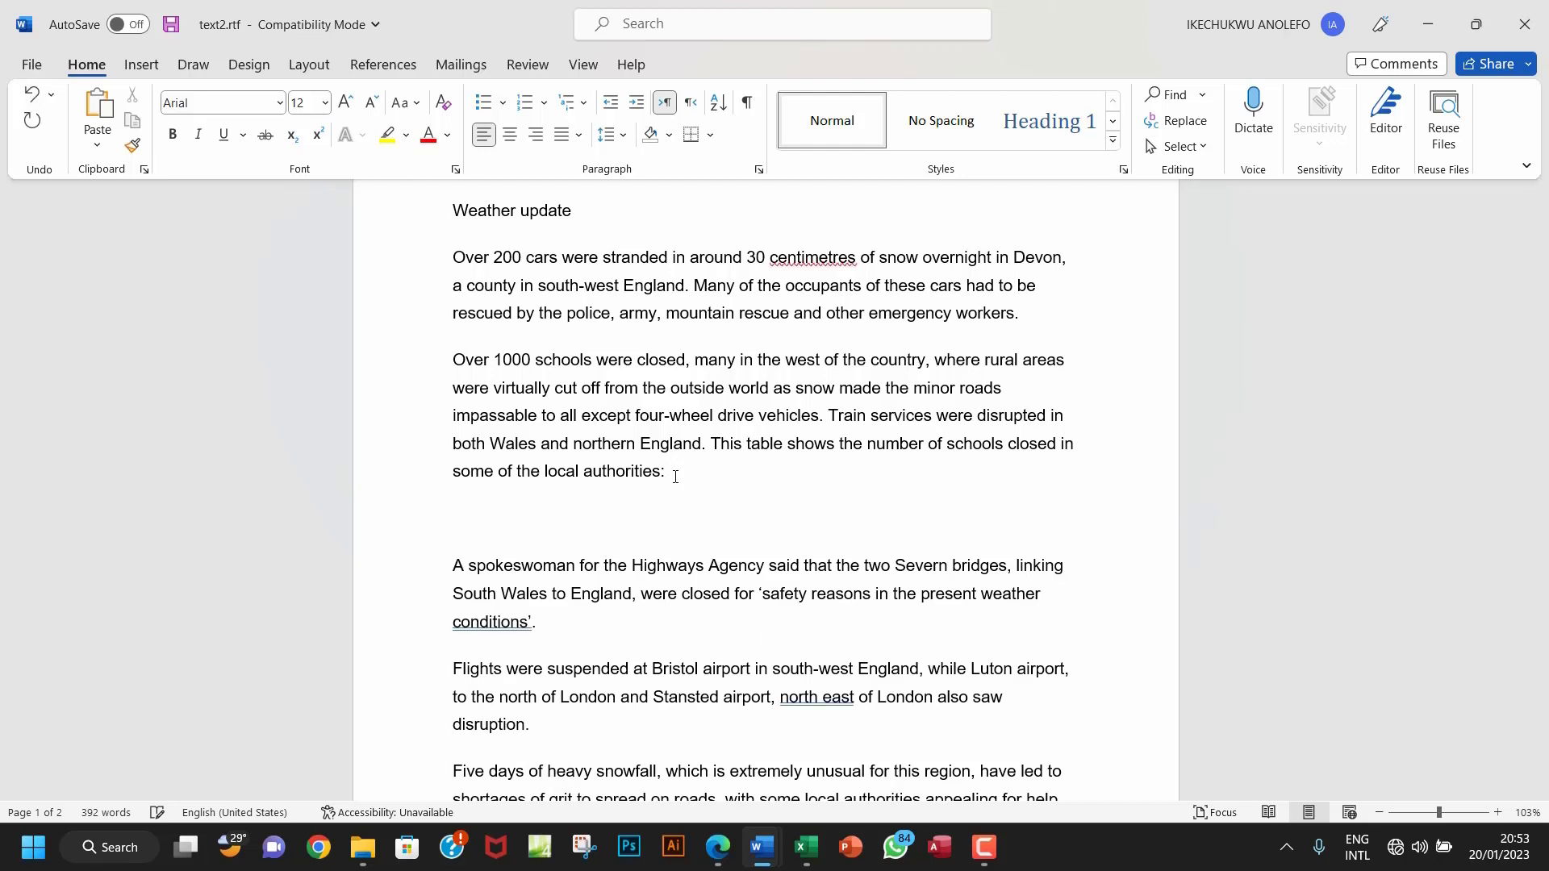
- Open table2.csv from the Chapter 13 source files folder in Word
{"action": "left_click", "coordinate": [32, 64]}
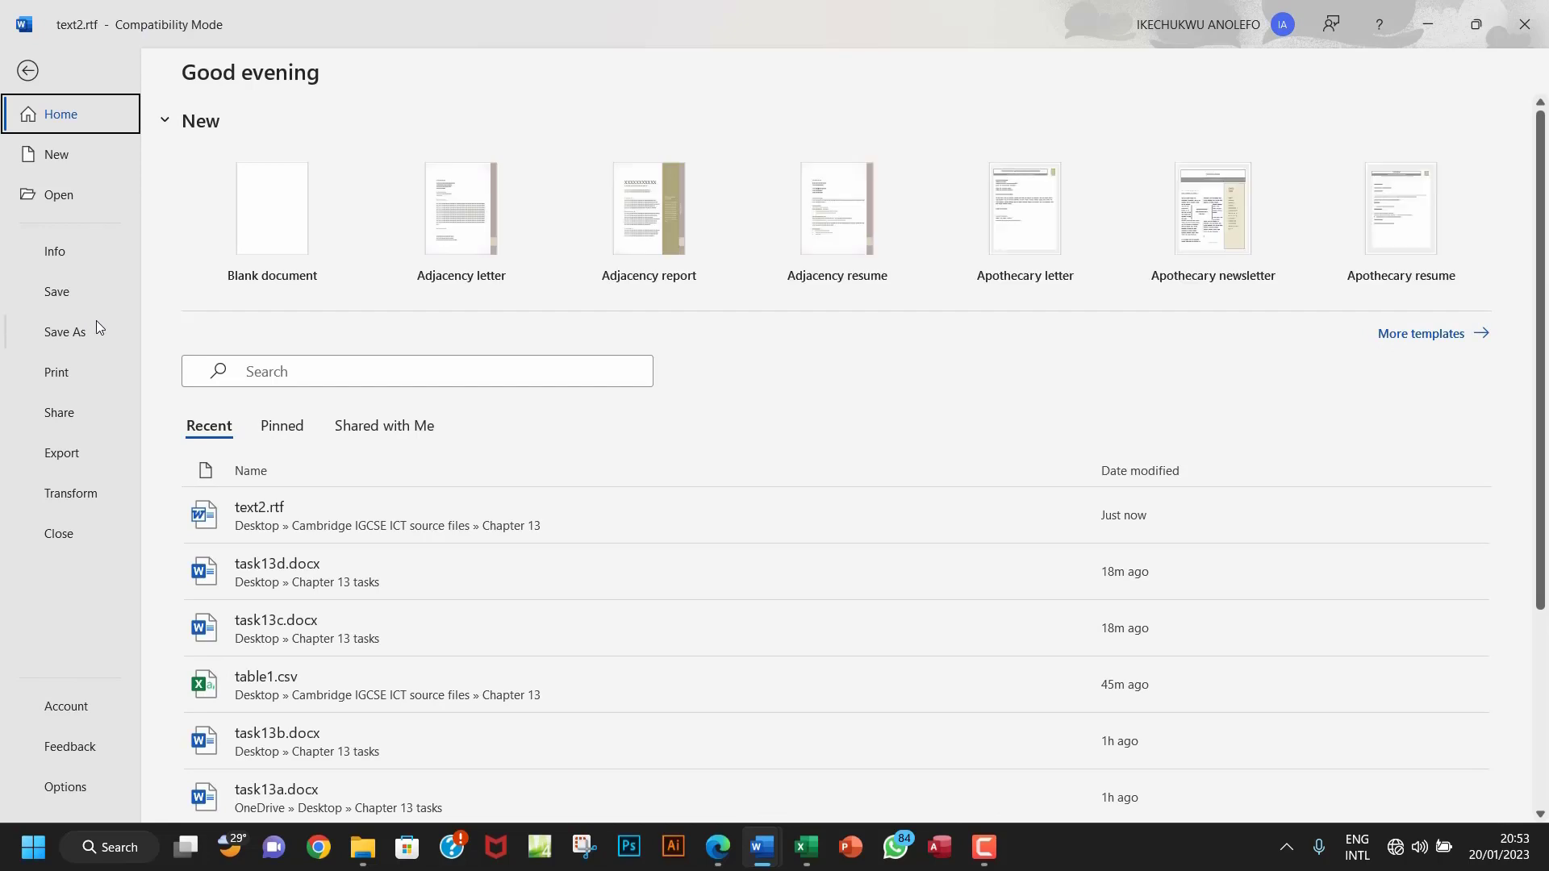
{"action": "left_click", "coordinate": [60, 195]}
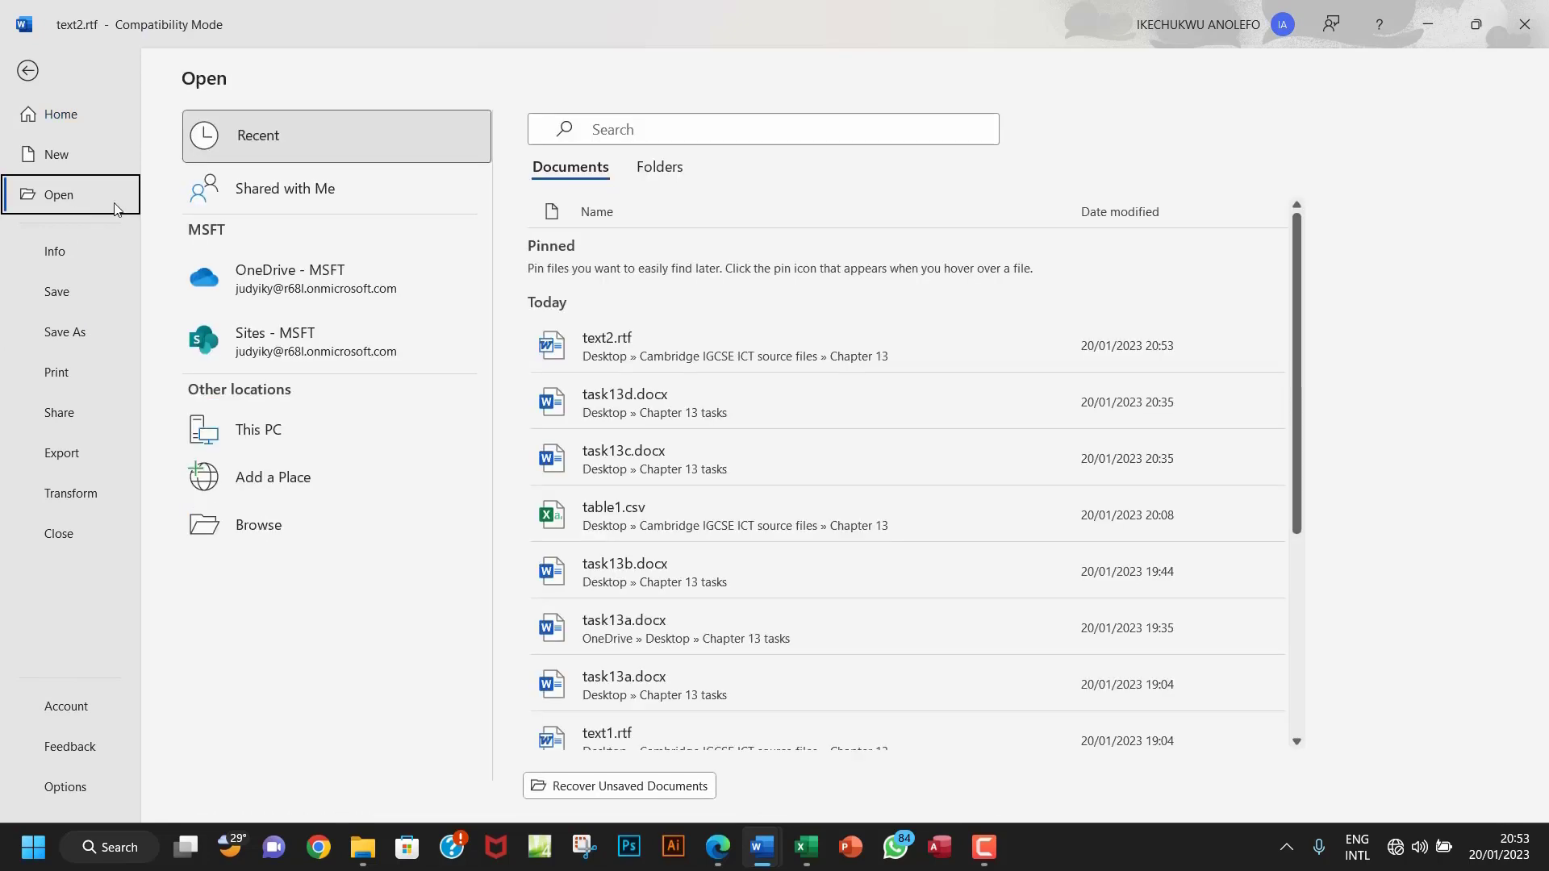
{"action": "left_click", "coordinate": [266, 528]}
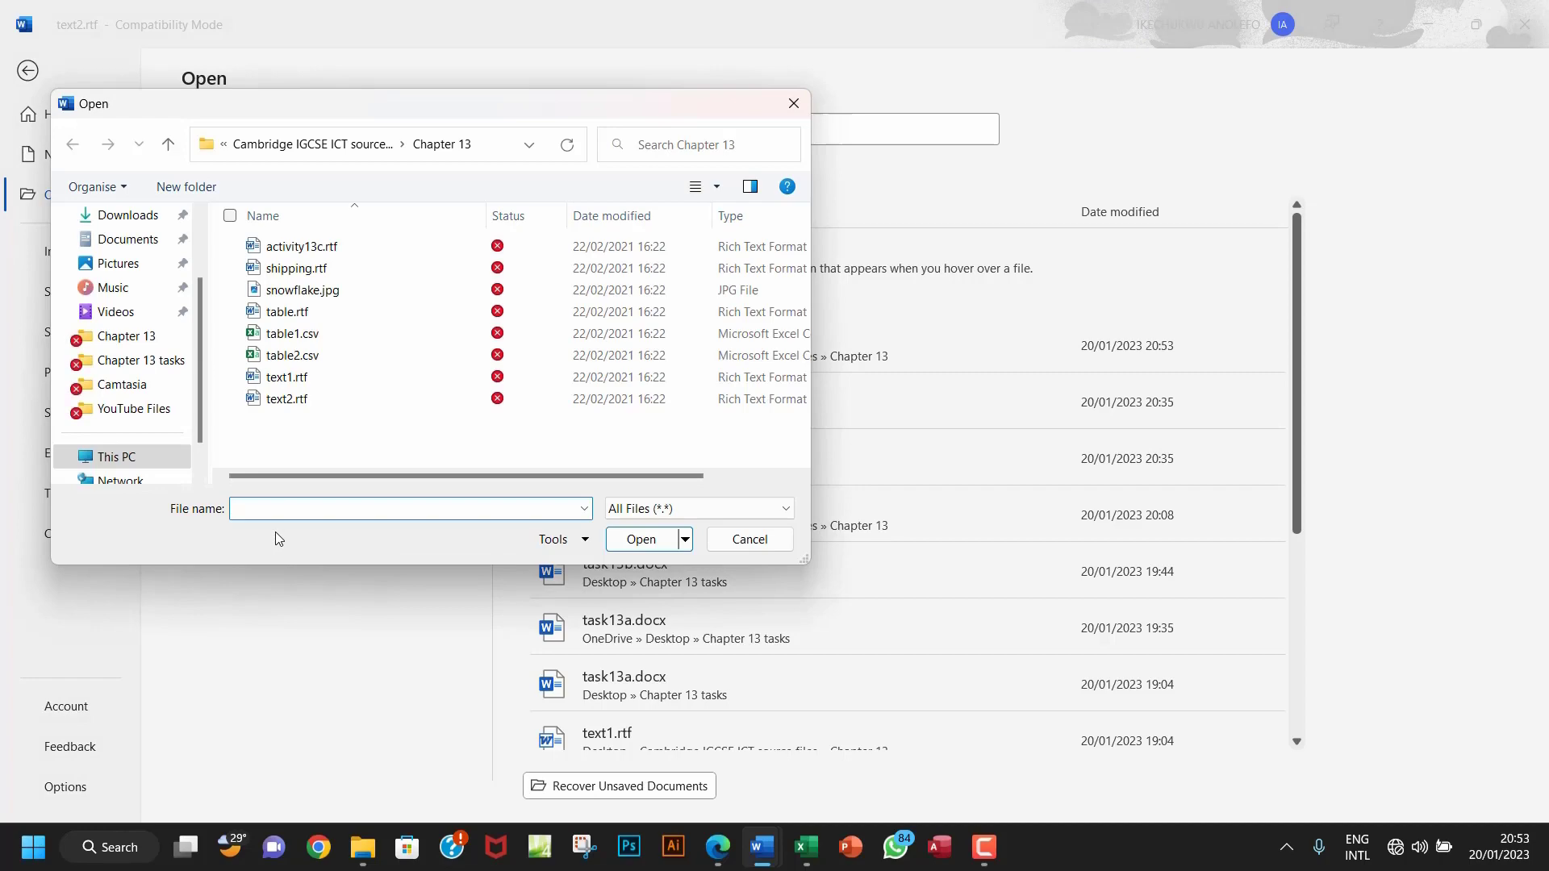
{"action": "left_click", "coordinate": [313, 356]}
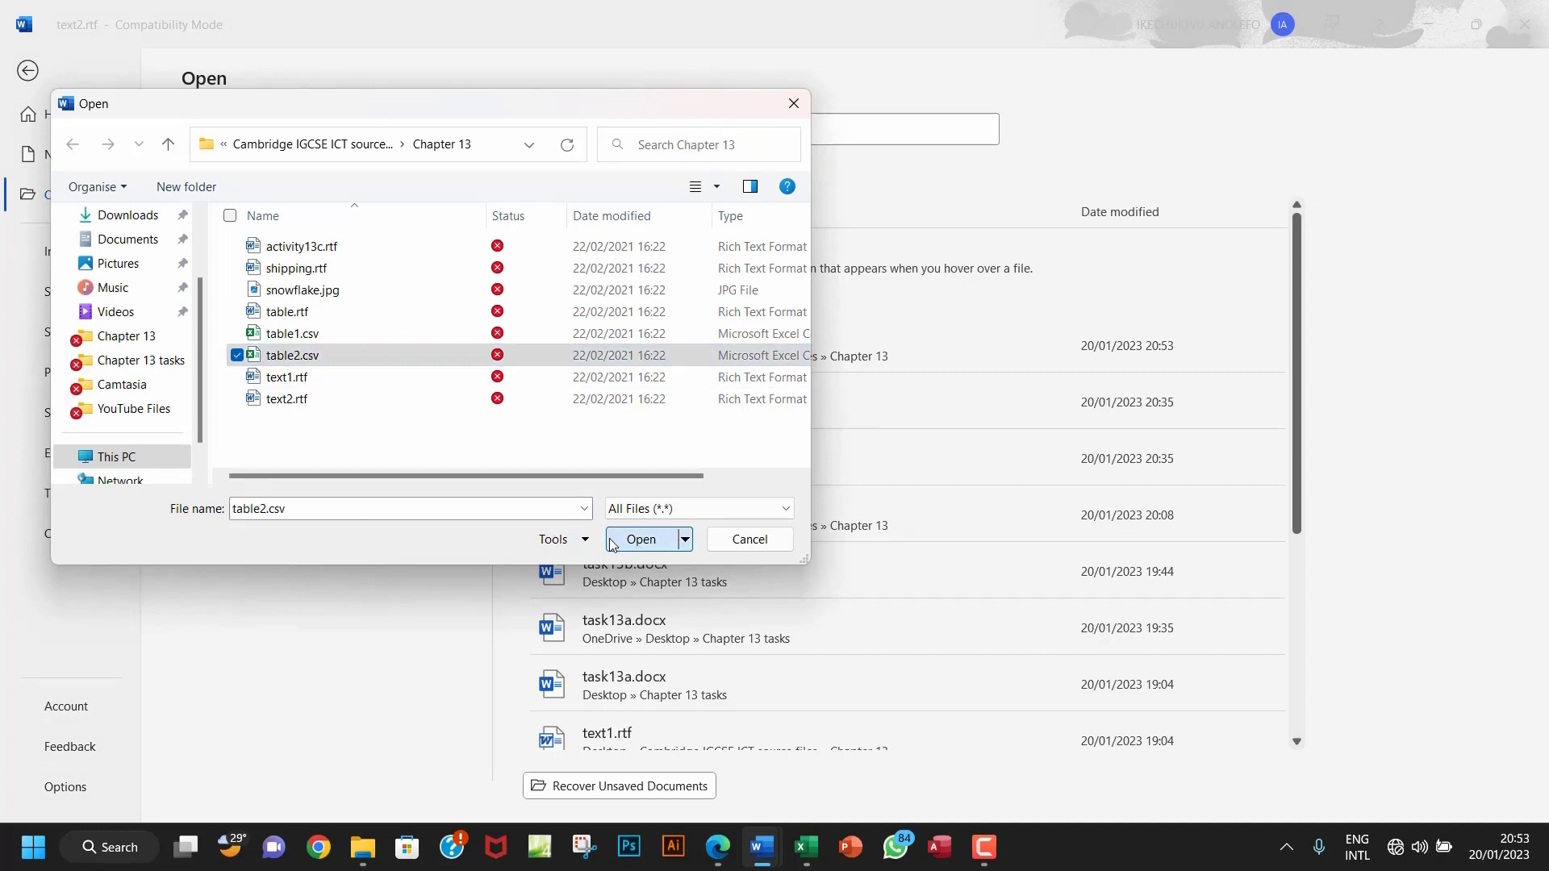
{"action": "left_click", "coordinate": [637, 540]}
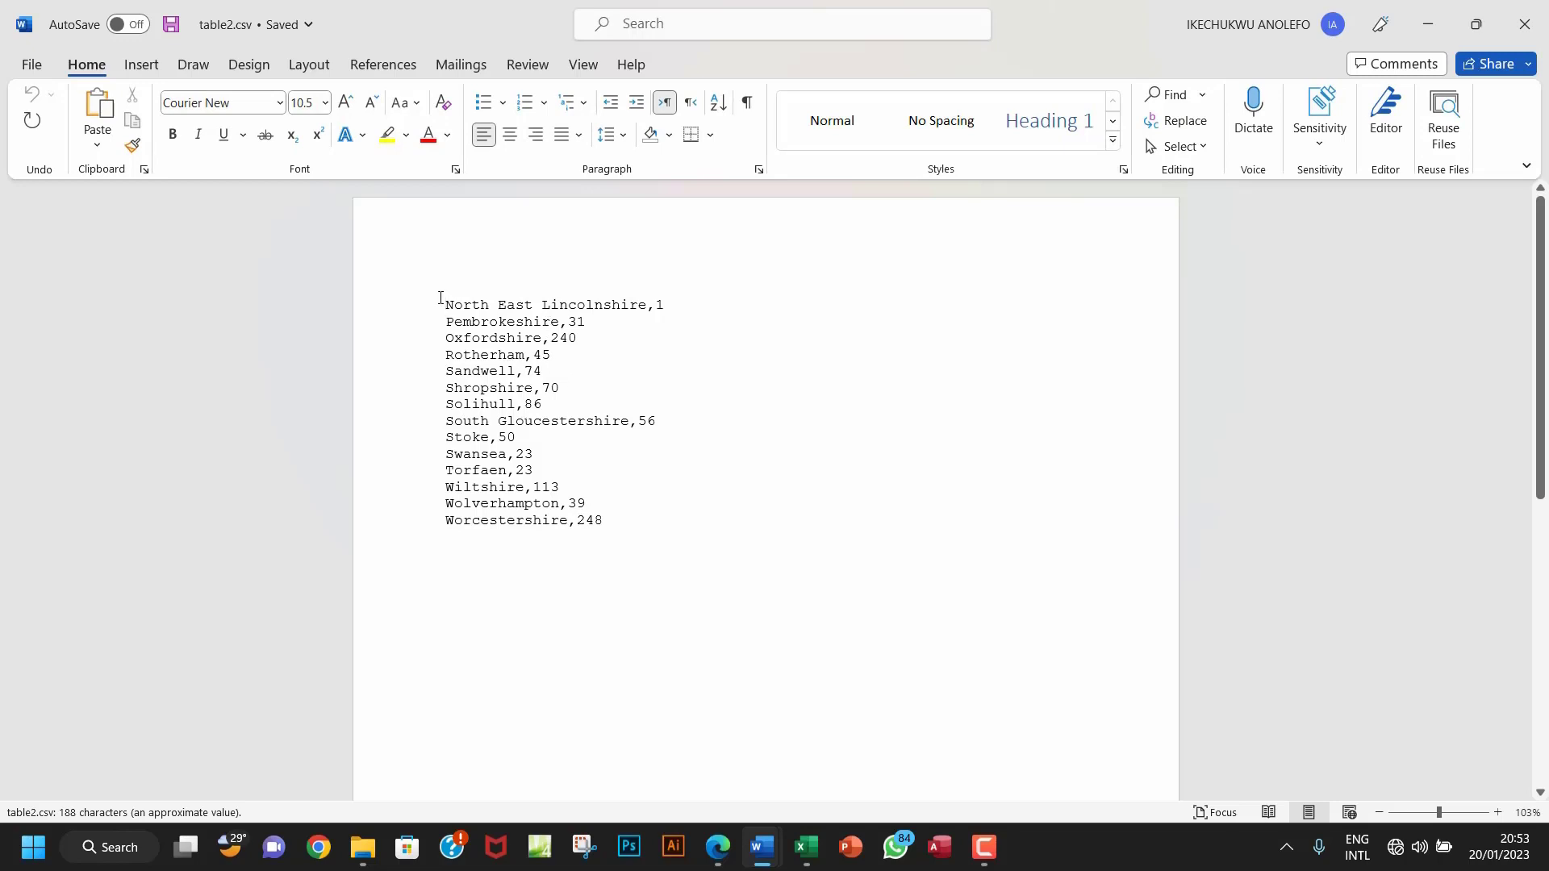
- Convert all the text of table2.csv to a 2-column table, separating text at commas with automatic fixed column width
{"action": "key", "text": "ctrl+a"}
{"action": "left_click", "coordinate": [142, 69]}
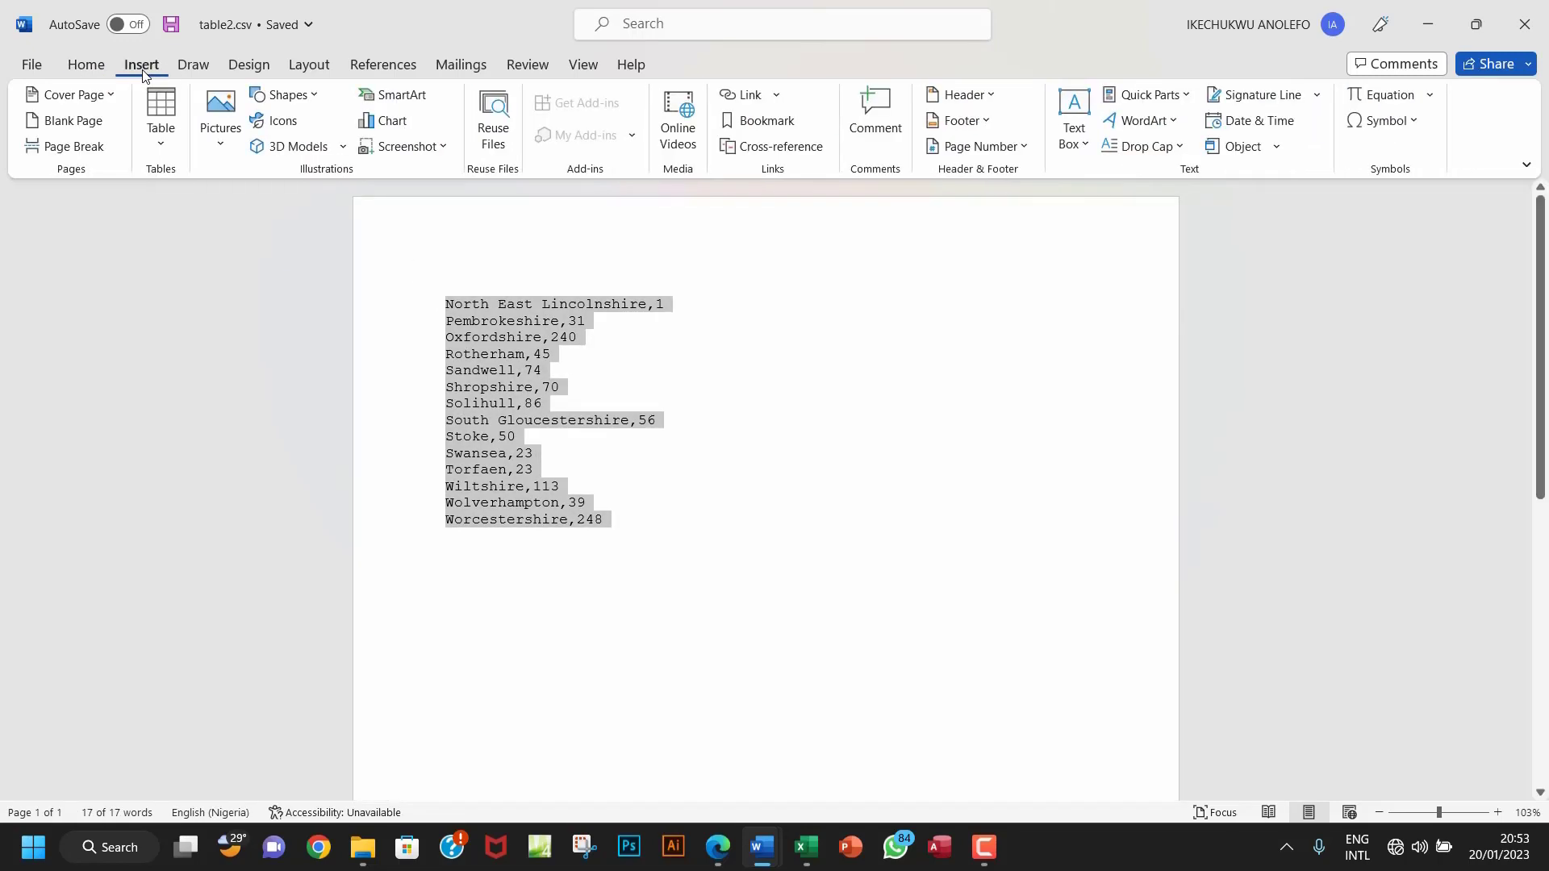
{"action": "left_click", "coordinate": [161, 133]}
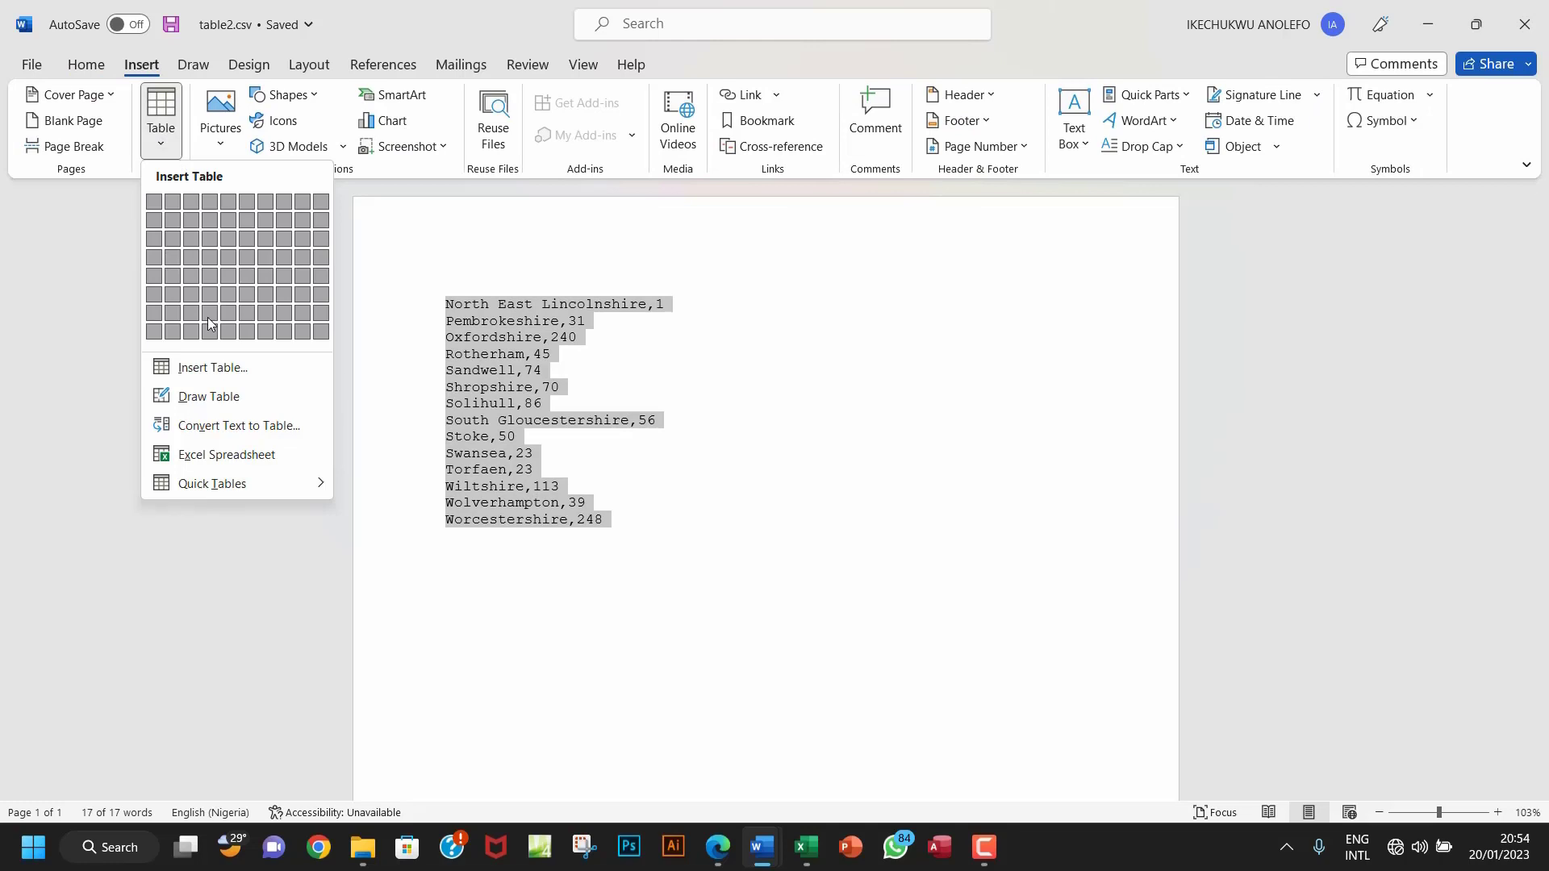
{"action": "left_click", "coordinate": [249, 434]}
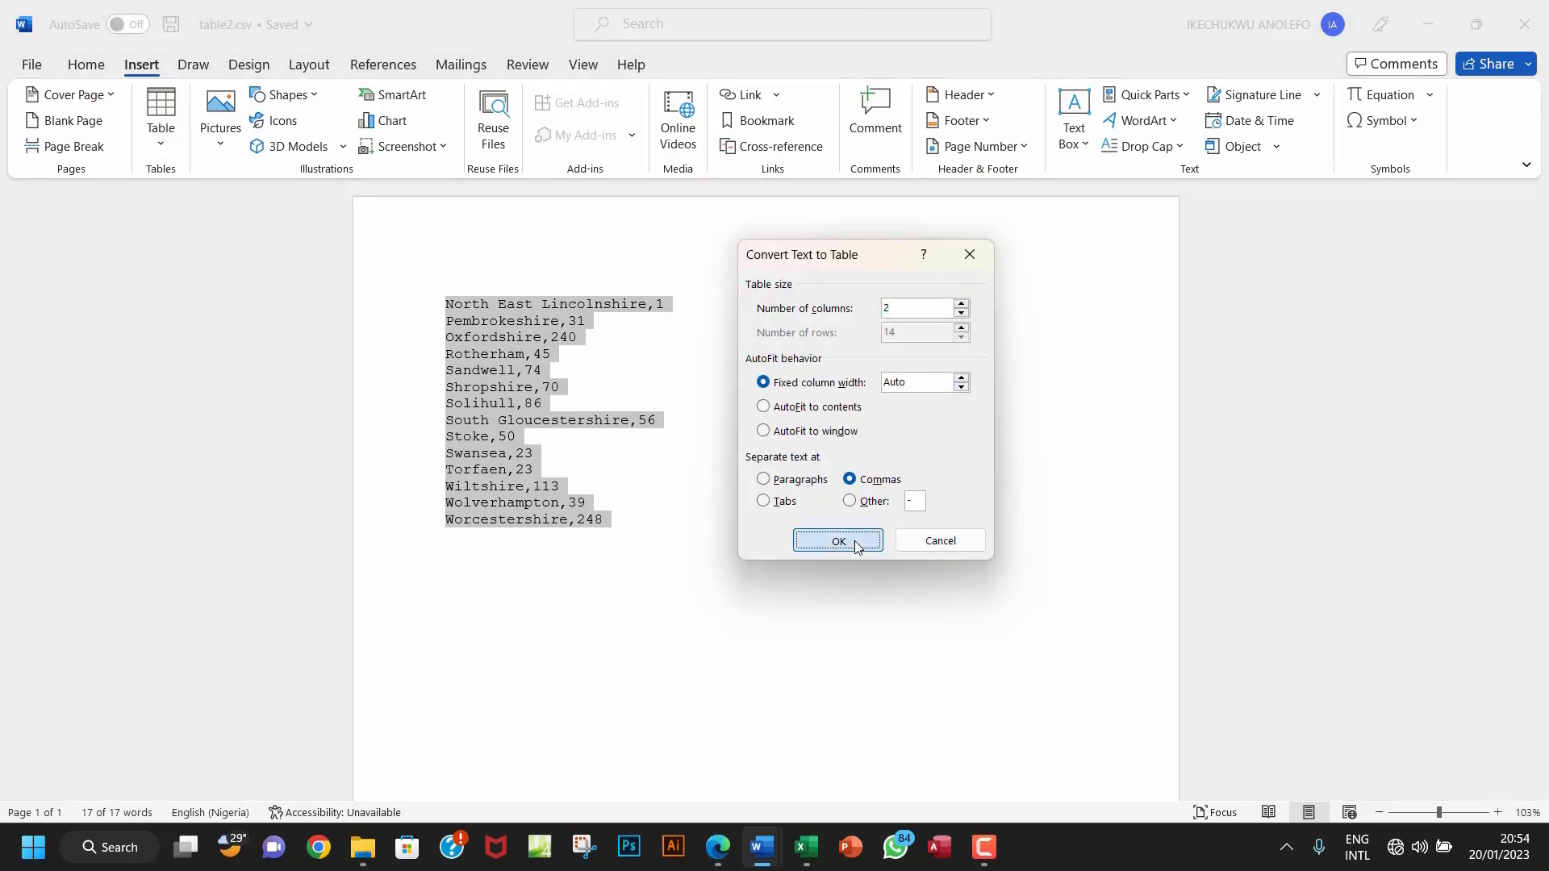
{"action": "left_click", "coordinate": [839, 540]}
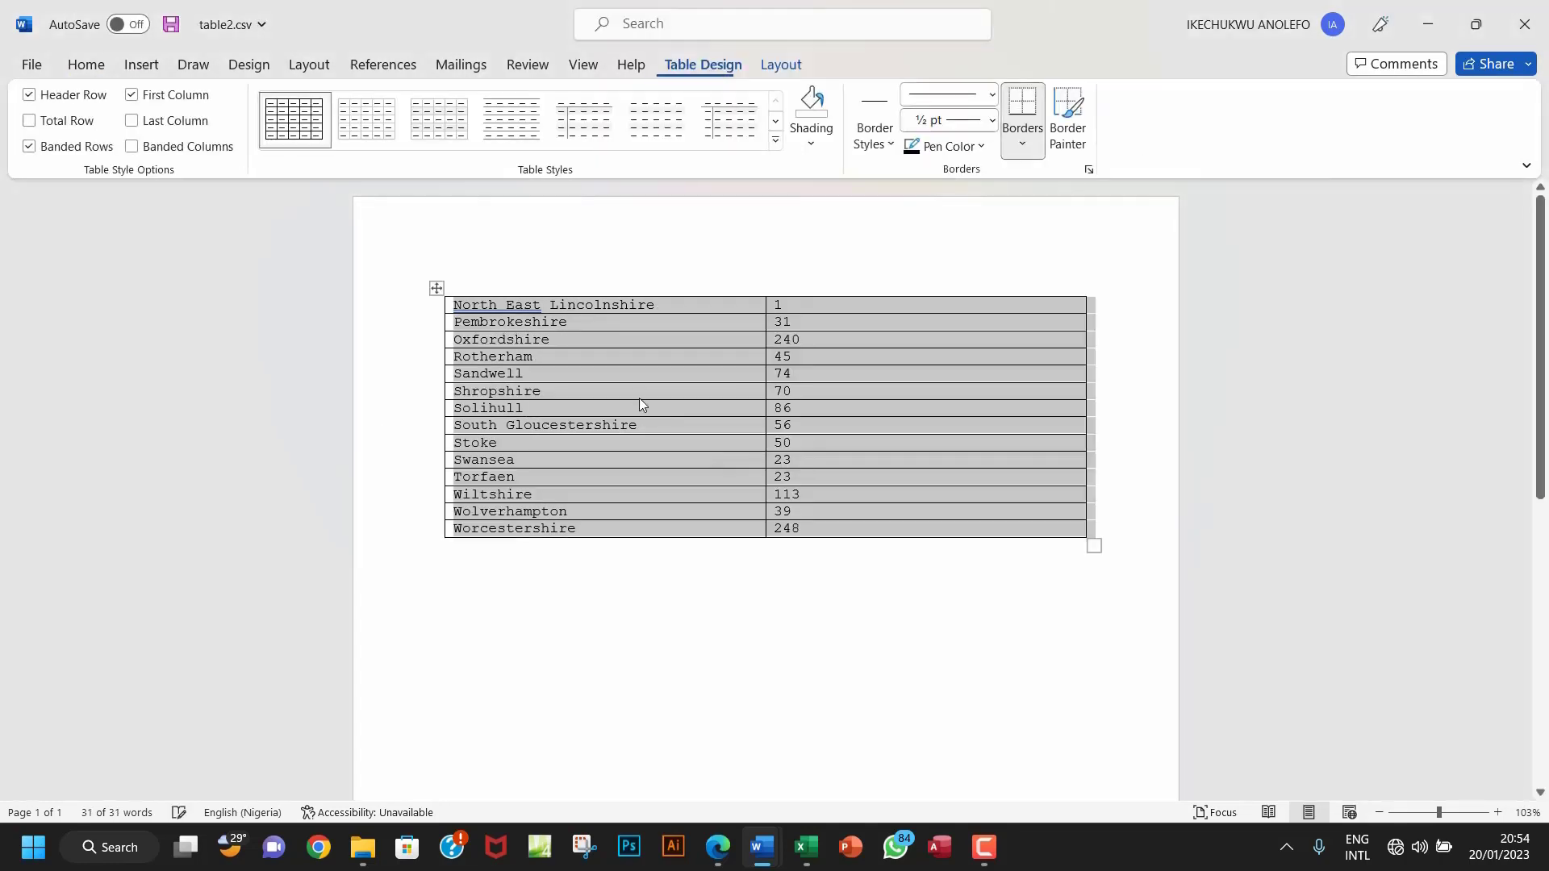
- Narrow both columns of the converted table so they fit closely around the authority names and numbers
{"action": "left_click", "coordinate": [768, 373]}
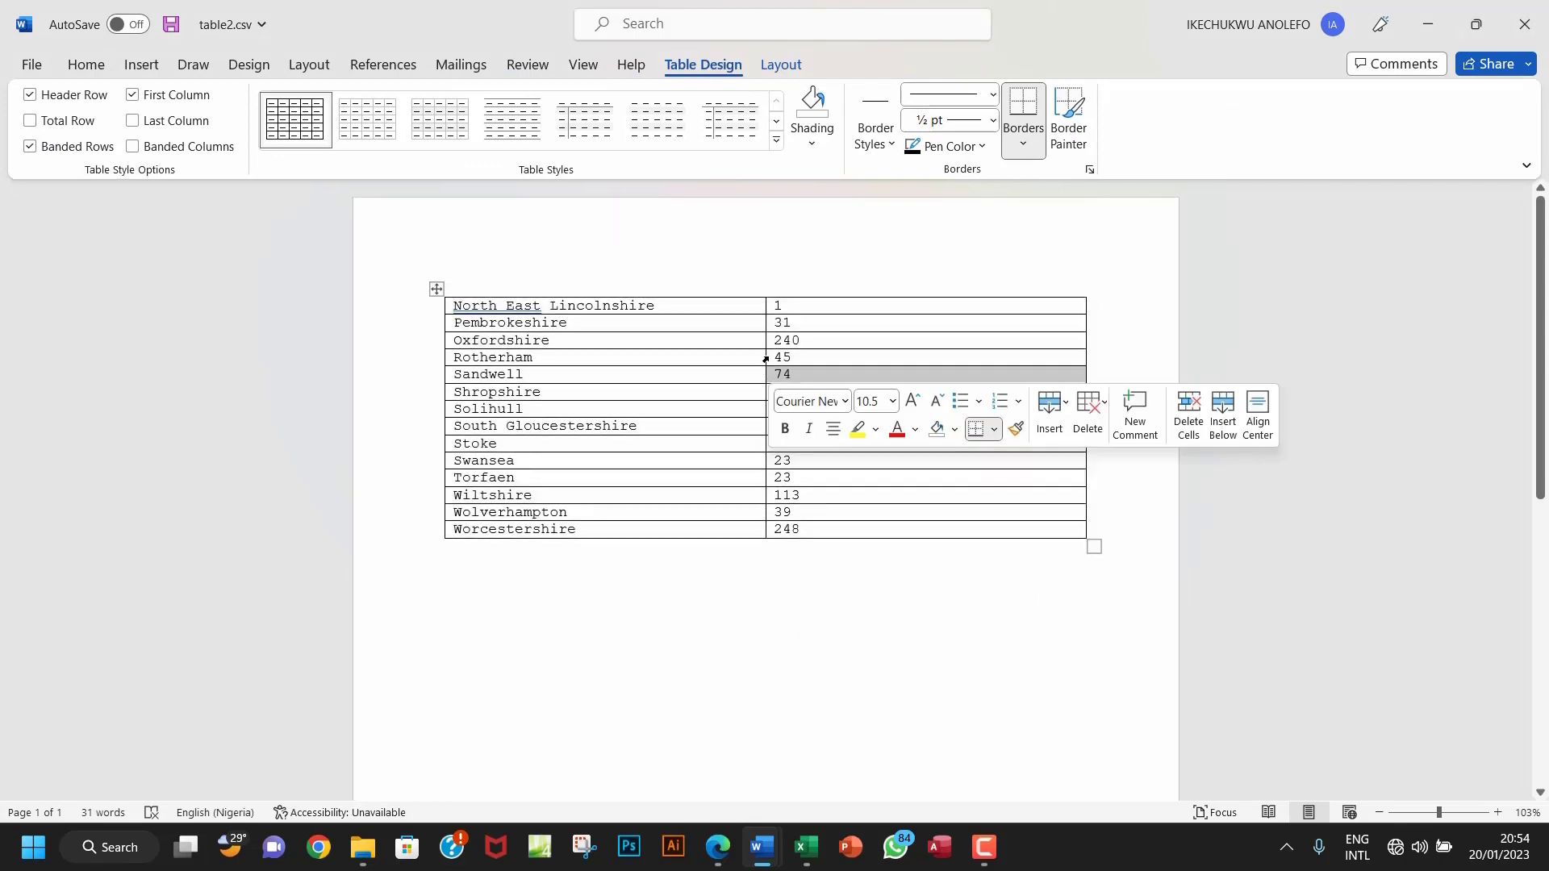
{"action": "left_click_drag", "start_coordinate": [766, 359], "coordinate": [682, 359]}
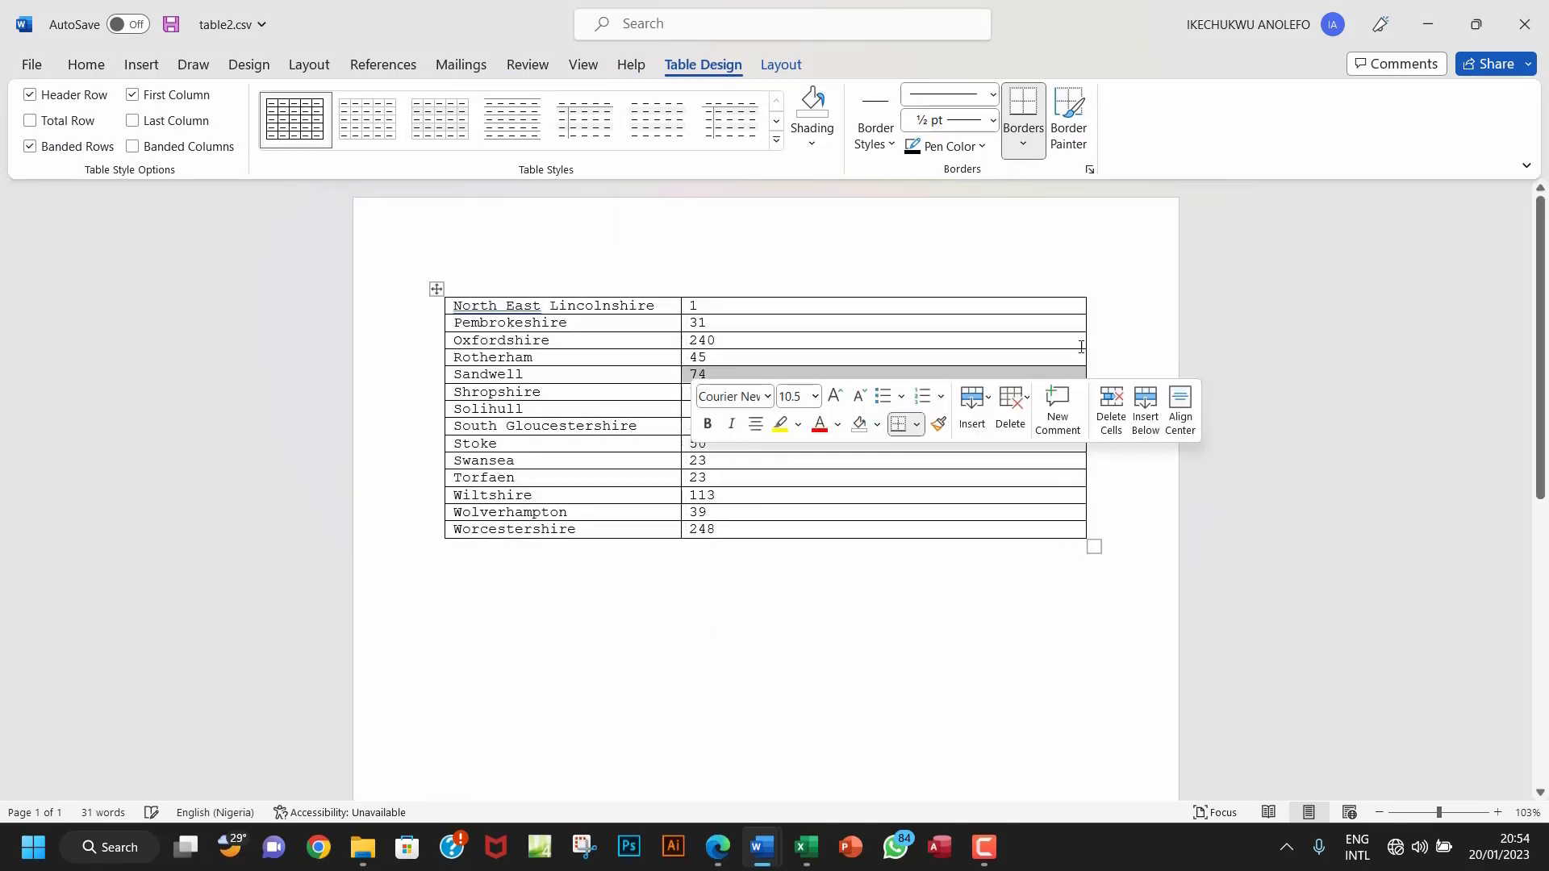
{"action": "left_click_drag", "start_coordinate": [1085, 356], "coordinate": [789, 362]}
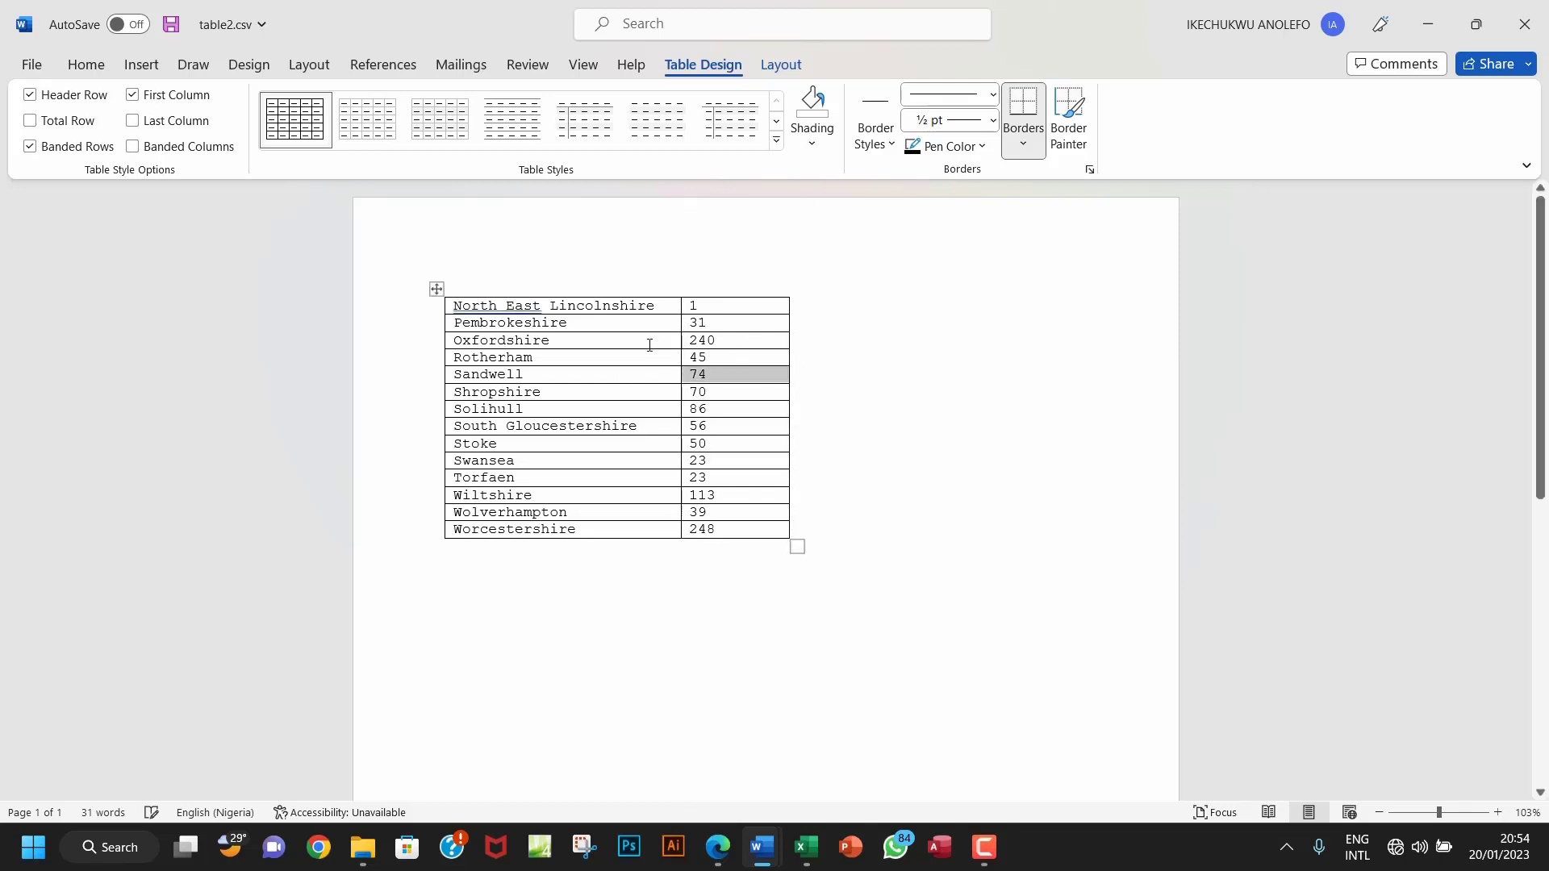
- Copy the whole table and paste it into the empty paragraph of text2.rtf so it takes on the document's font
{"action": "left_click", "coordinate": [436, 290]}
{"action": "right_click", "coordinate": [436, 290]}
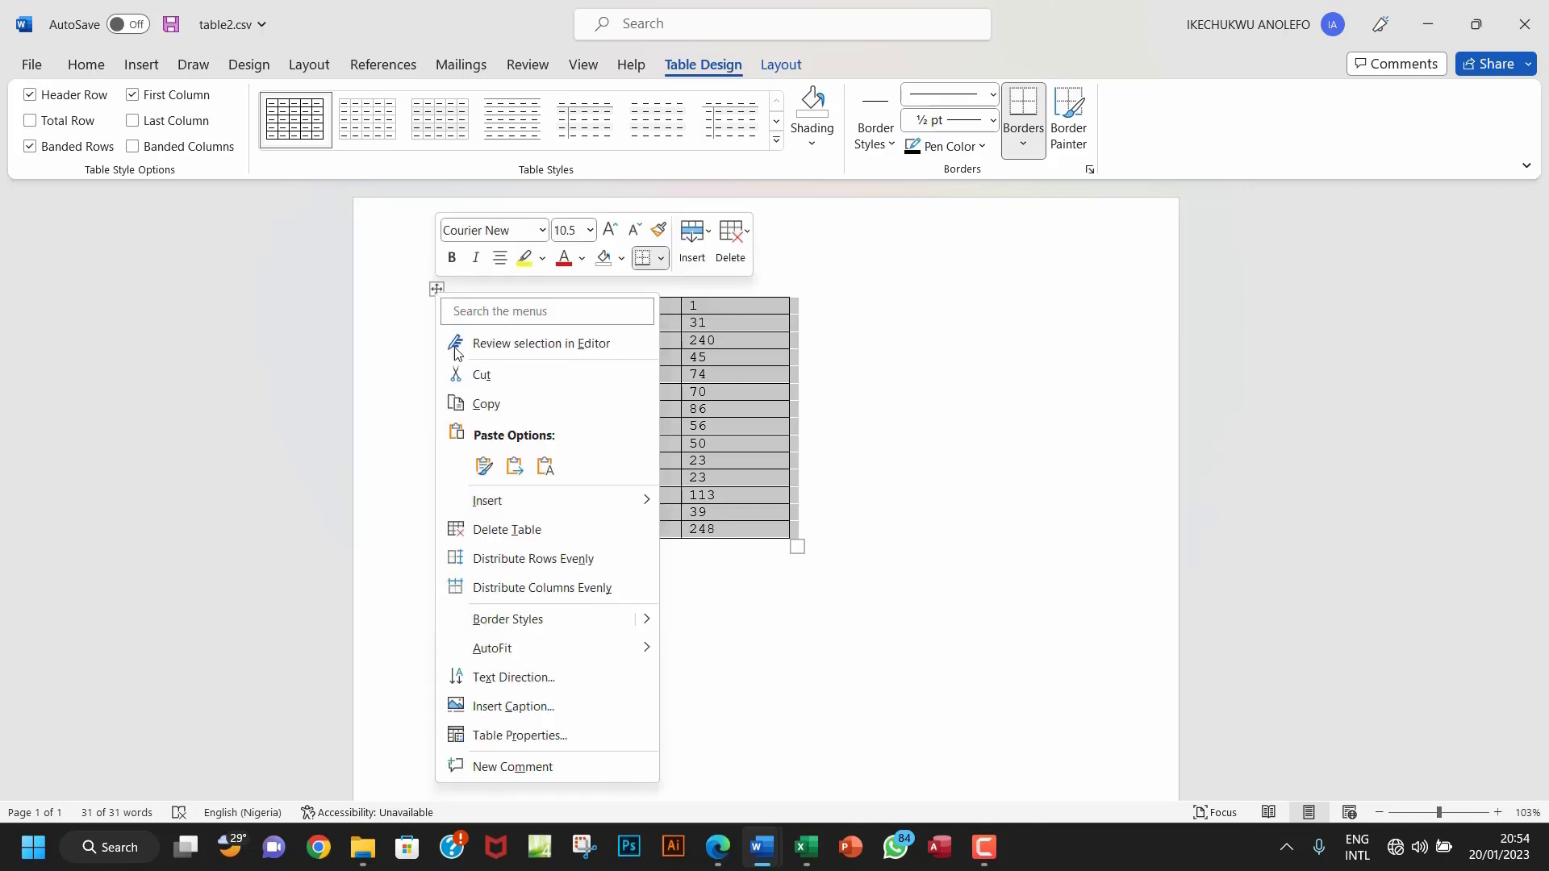
{"action": "left_click", "coordinate": [486, 404]}
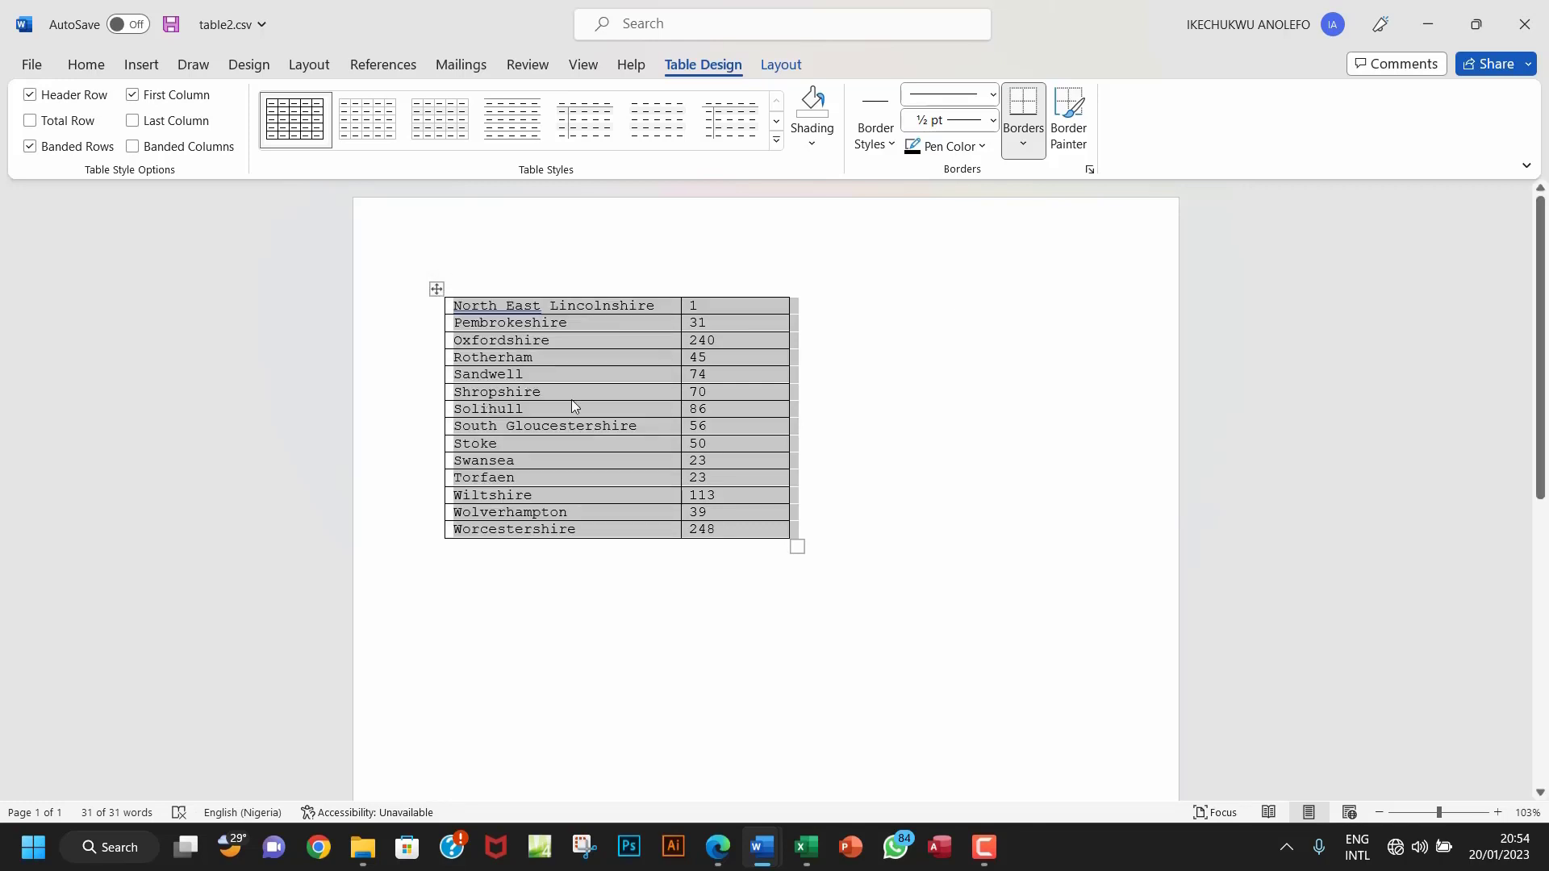
{"action": "mouse_move", "coordinate": [763, 845]}
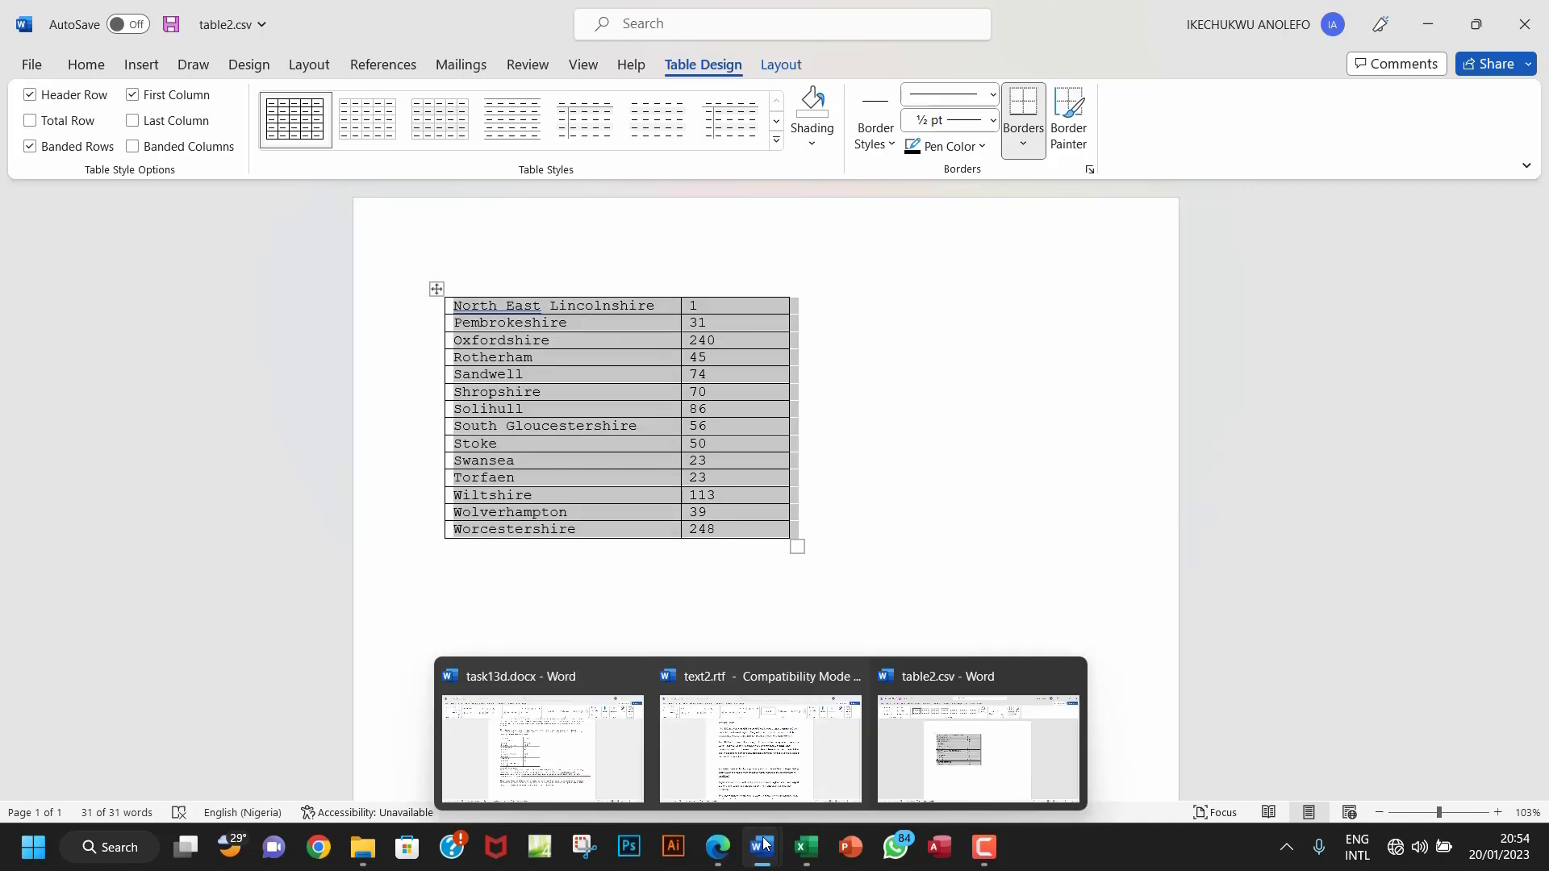
{"action": "left_click", "coordinate": [760, 746]}
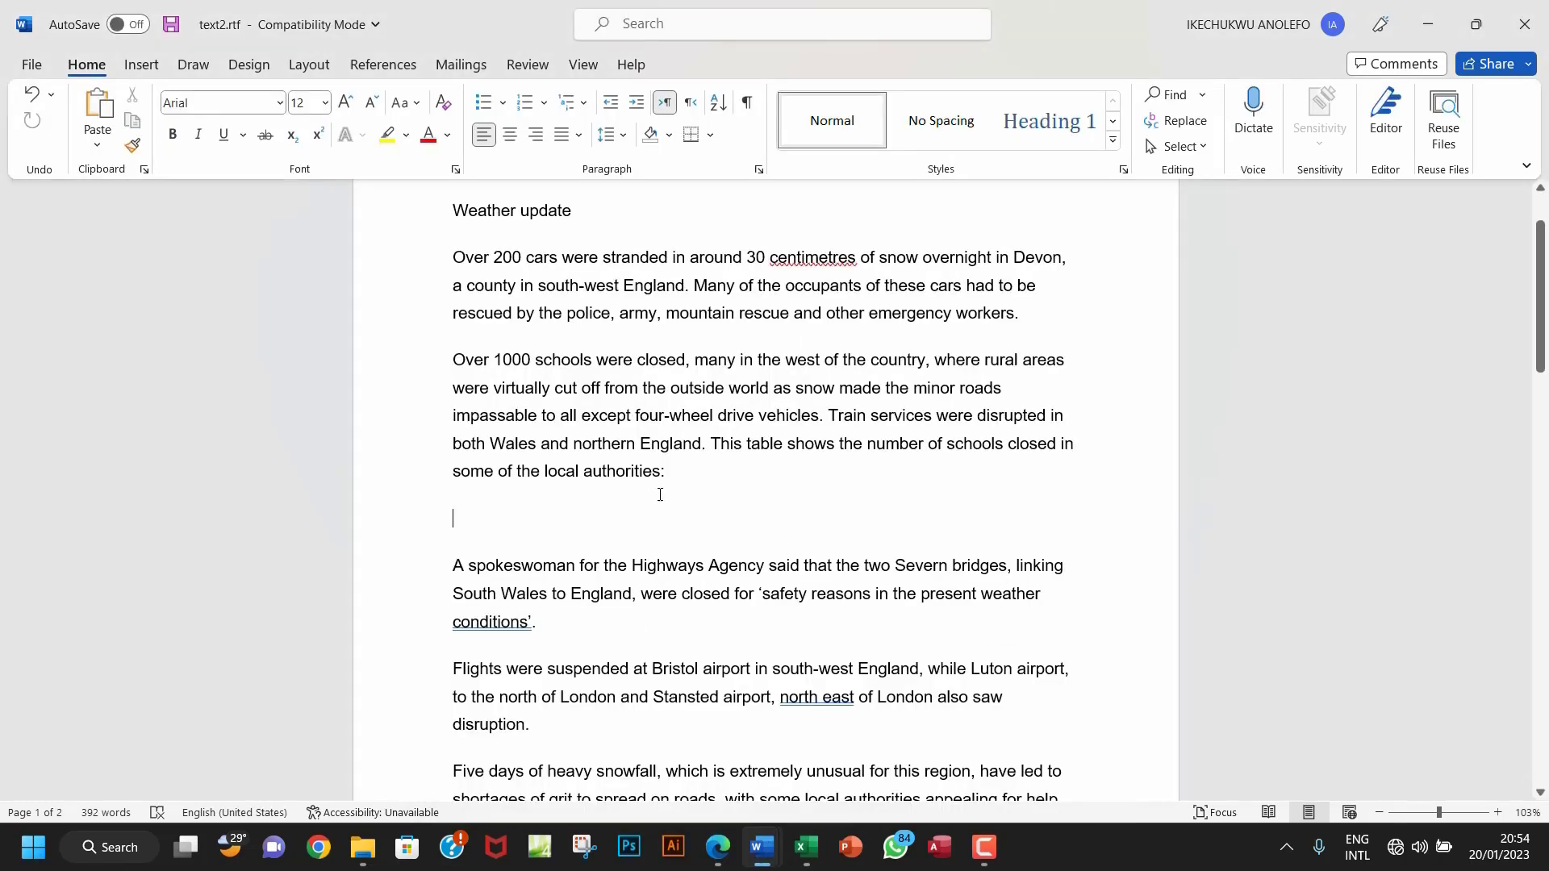
{"action": "right_click", "coordinate": [473, 519]}
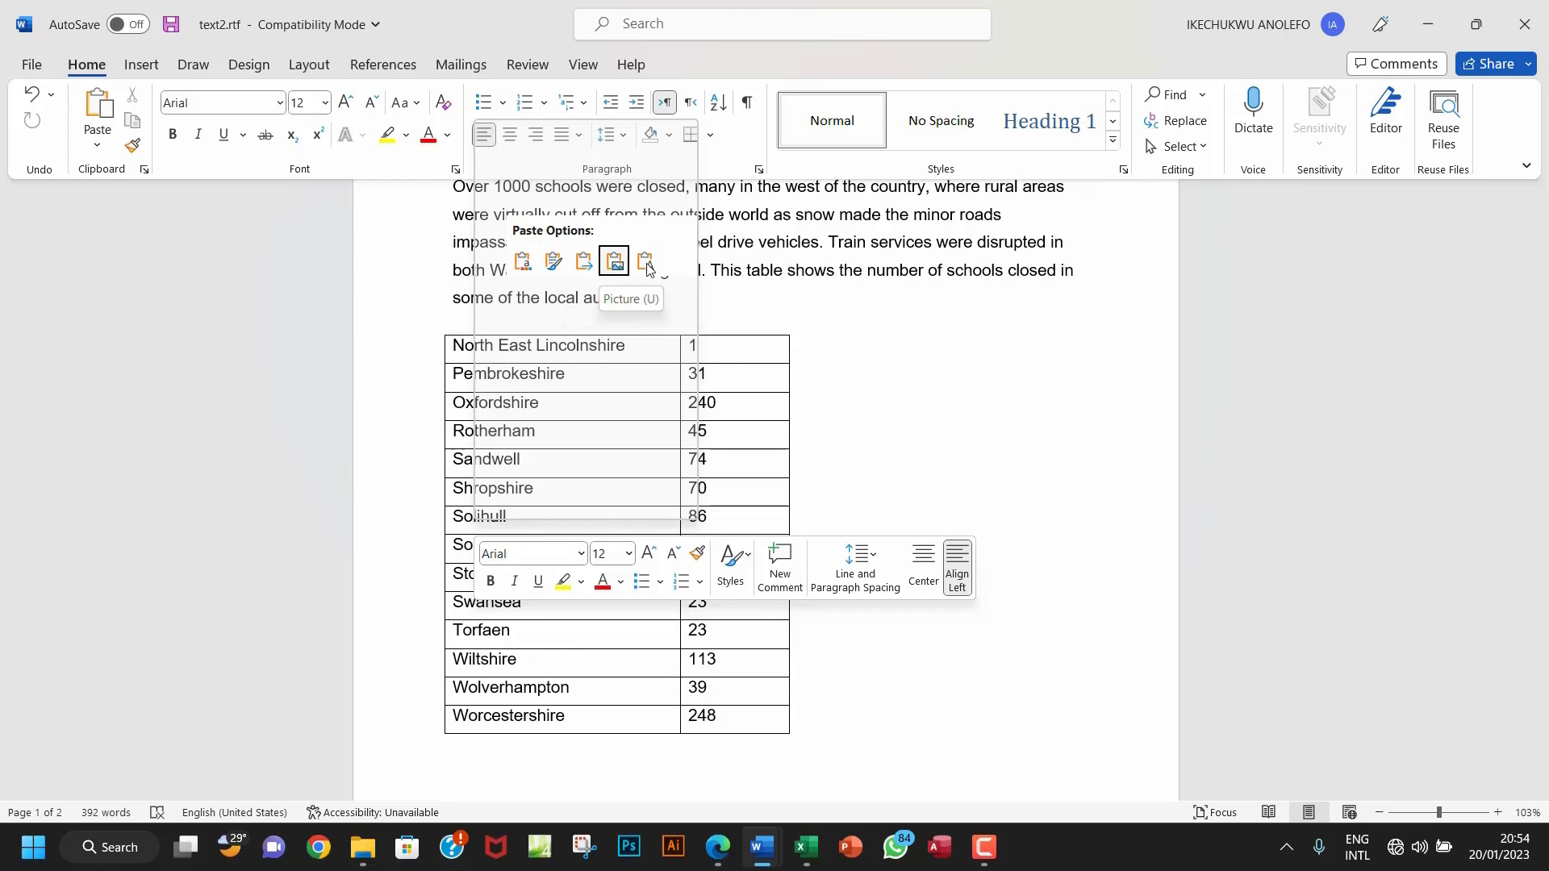
{"action": "left_click", "coordinate": [585, 262]}
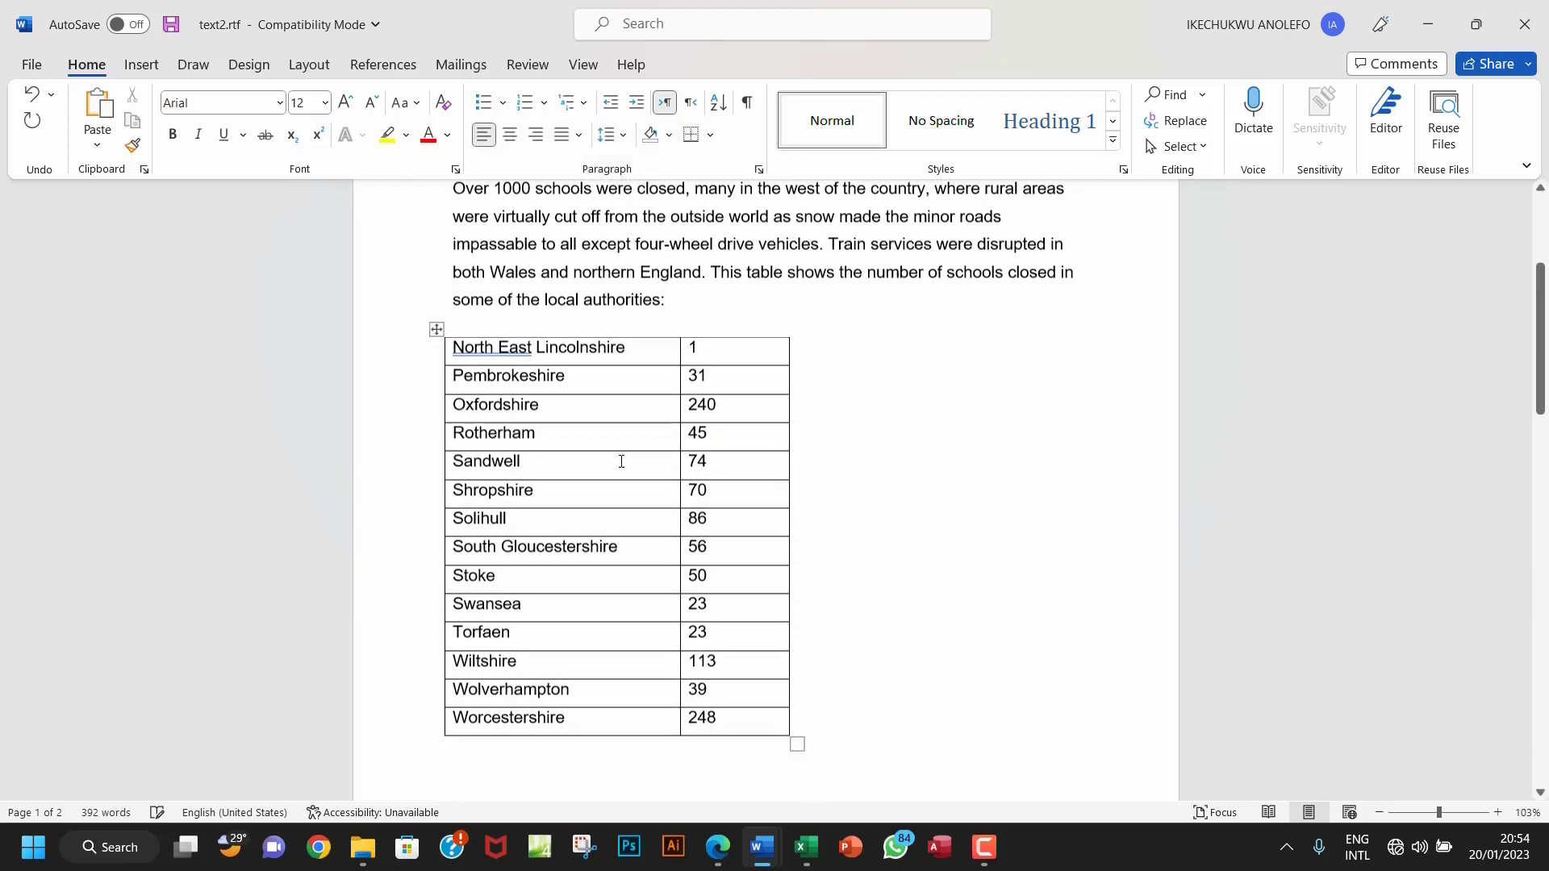
- Remove the extra empty paragraph below the pasted table and switch back to the activity instructions in Edge
{"action": "scroll", "coordinate": [621, 461], "scroll_direction": "down", "scroll_amount": 1}
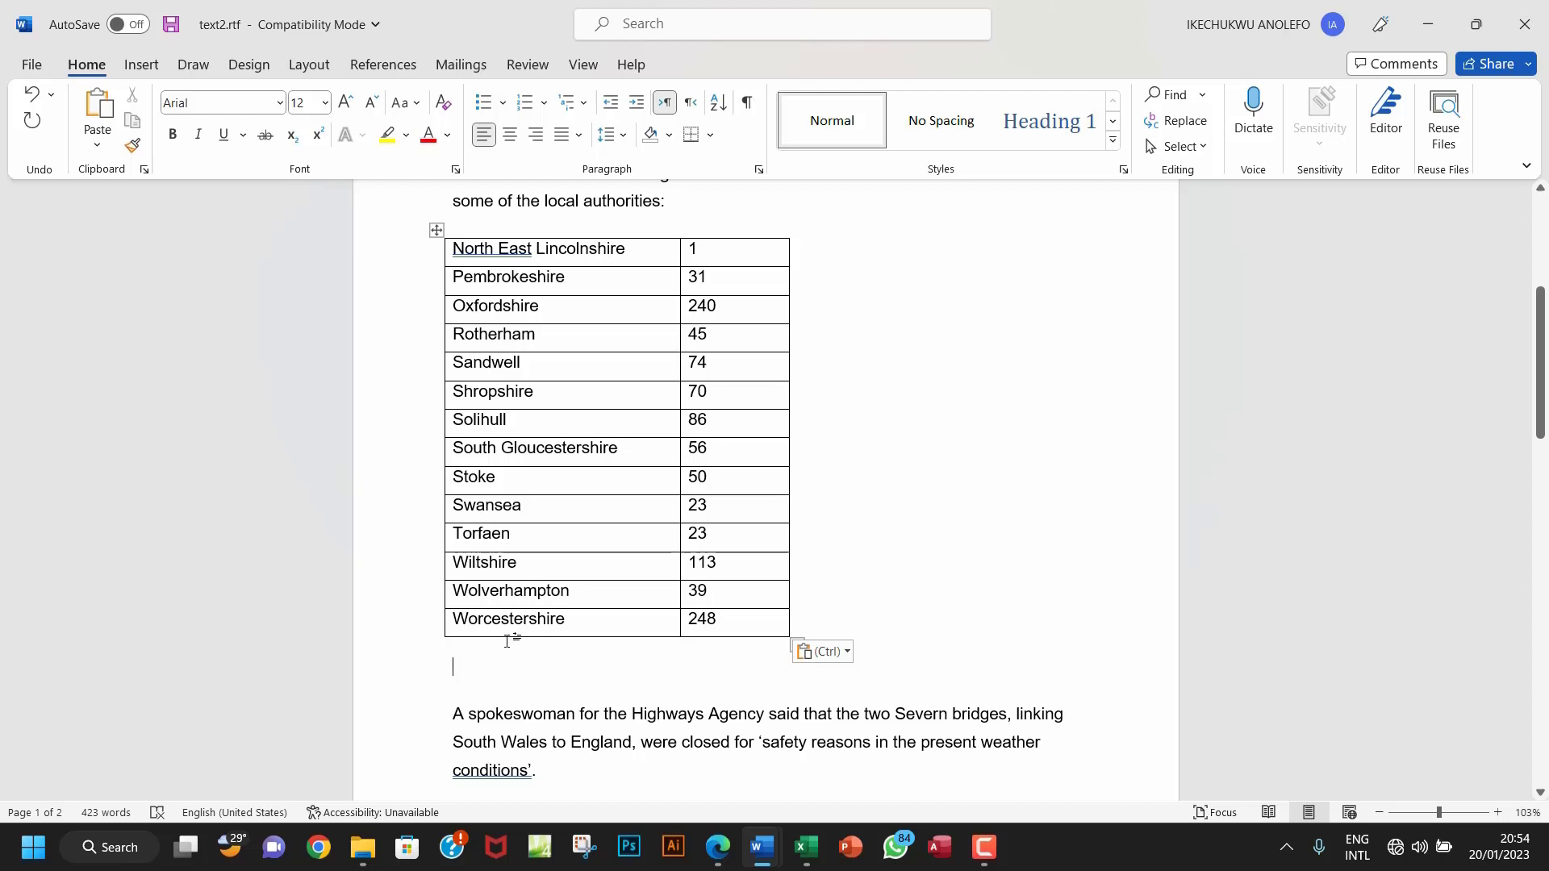
{"action": "key", "text": "Delete"}
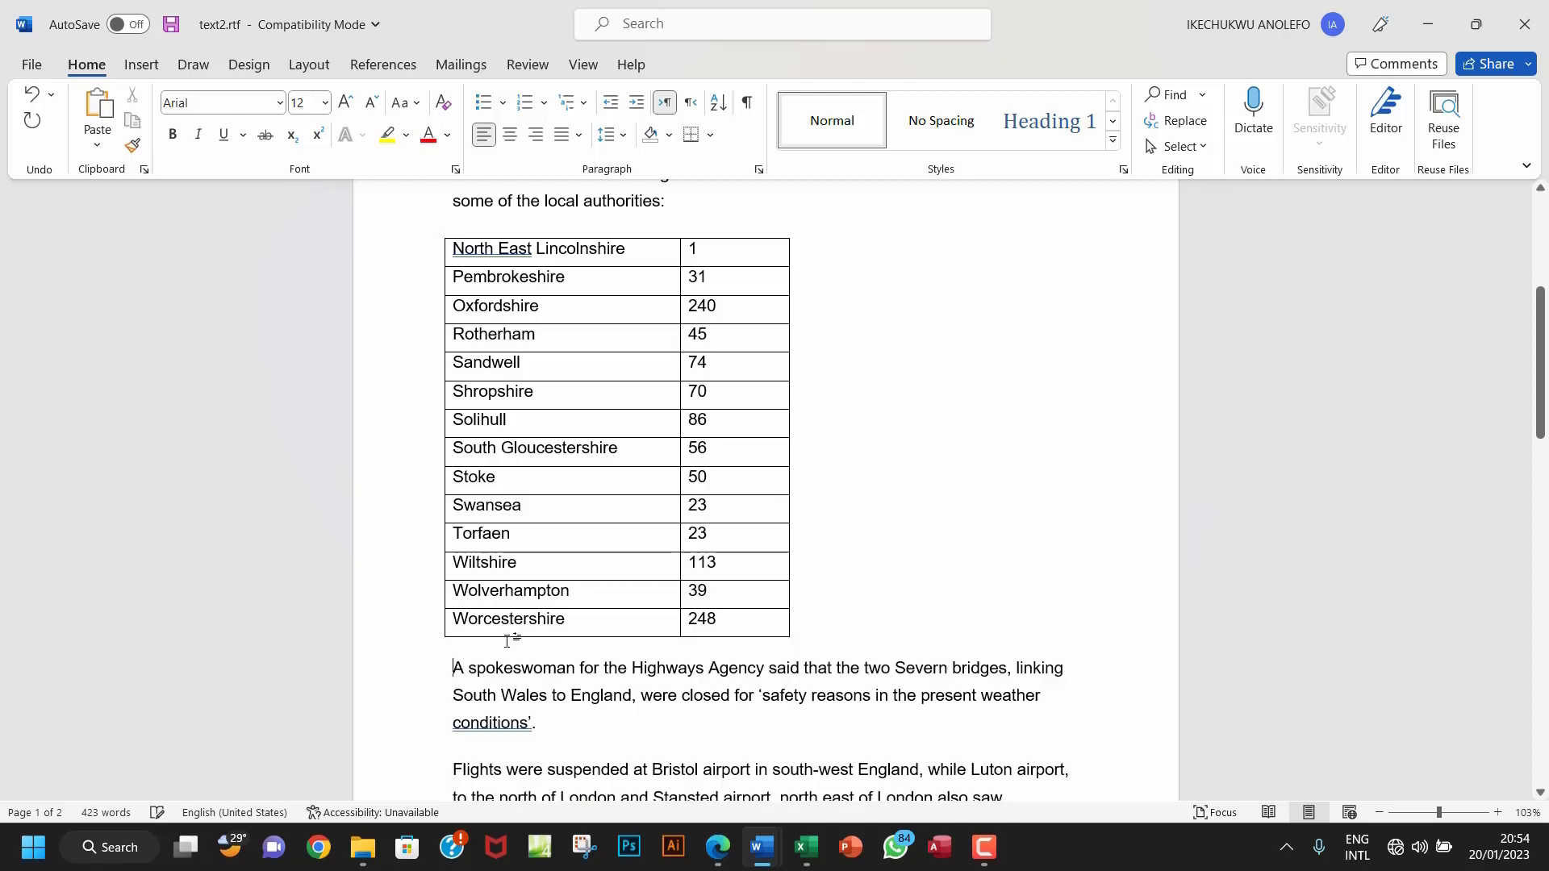
{"action": "scroll", "coordinate": [581, 643], "scroll_direction": "up", "scroll_amount": 3}
{"action": "scroll", "coordinate": [583, 646], "scroll_direction": "down", "scroll_amount": 1}
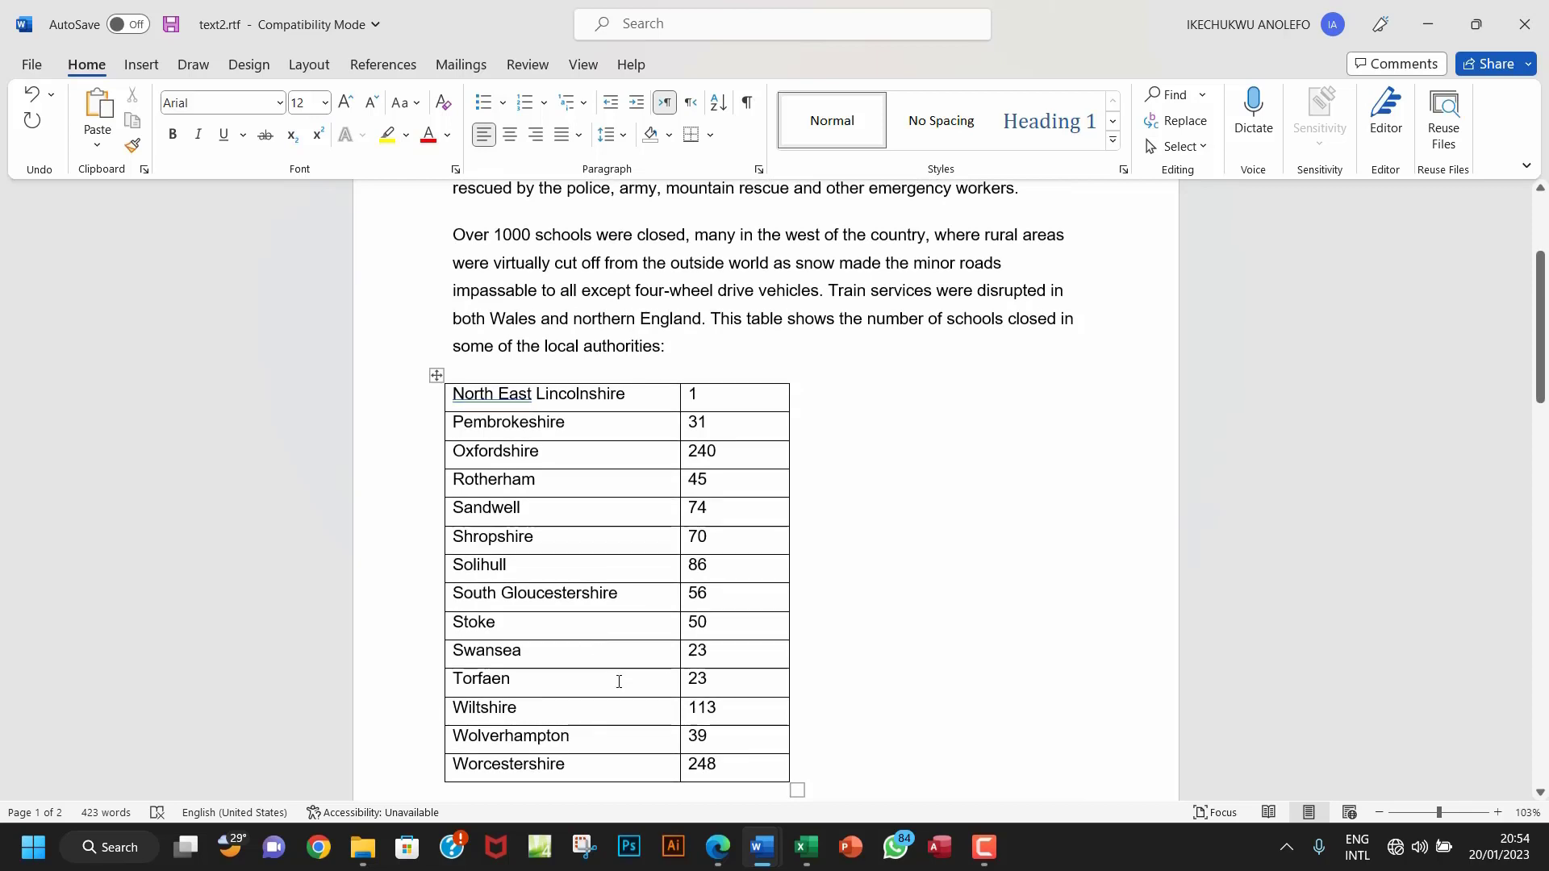
{"action": "left_click", "coordinate": [718, 847]}
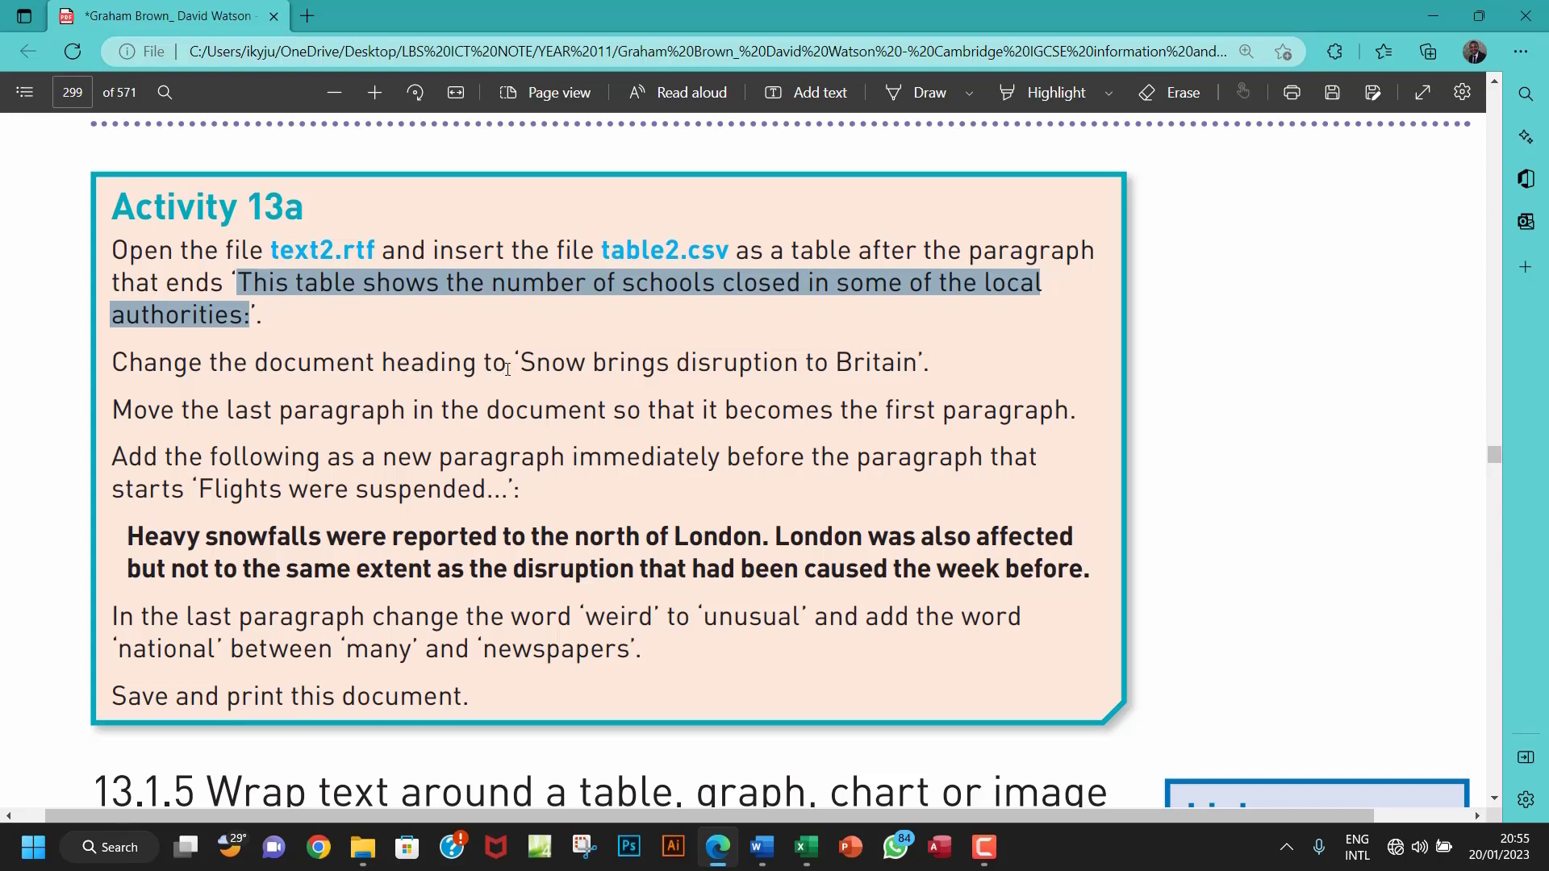
- Replace the heading of text2.rtf with 'Snow brings disruption to Britain' copied from the activity, merging formatting and keeping it on its own line
{"action": "left_click_drag", "start_coordinate": [520, 363], "coordinate": [917, 363]}
{"action": "key", "text": "super+c"}
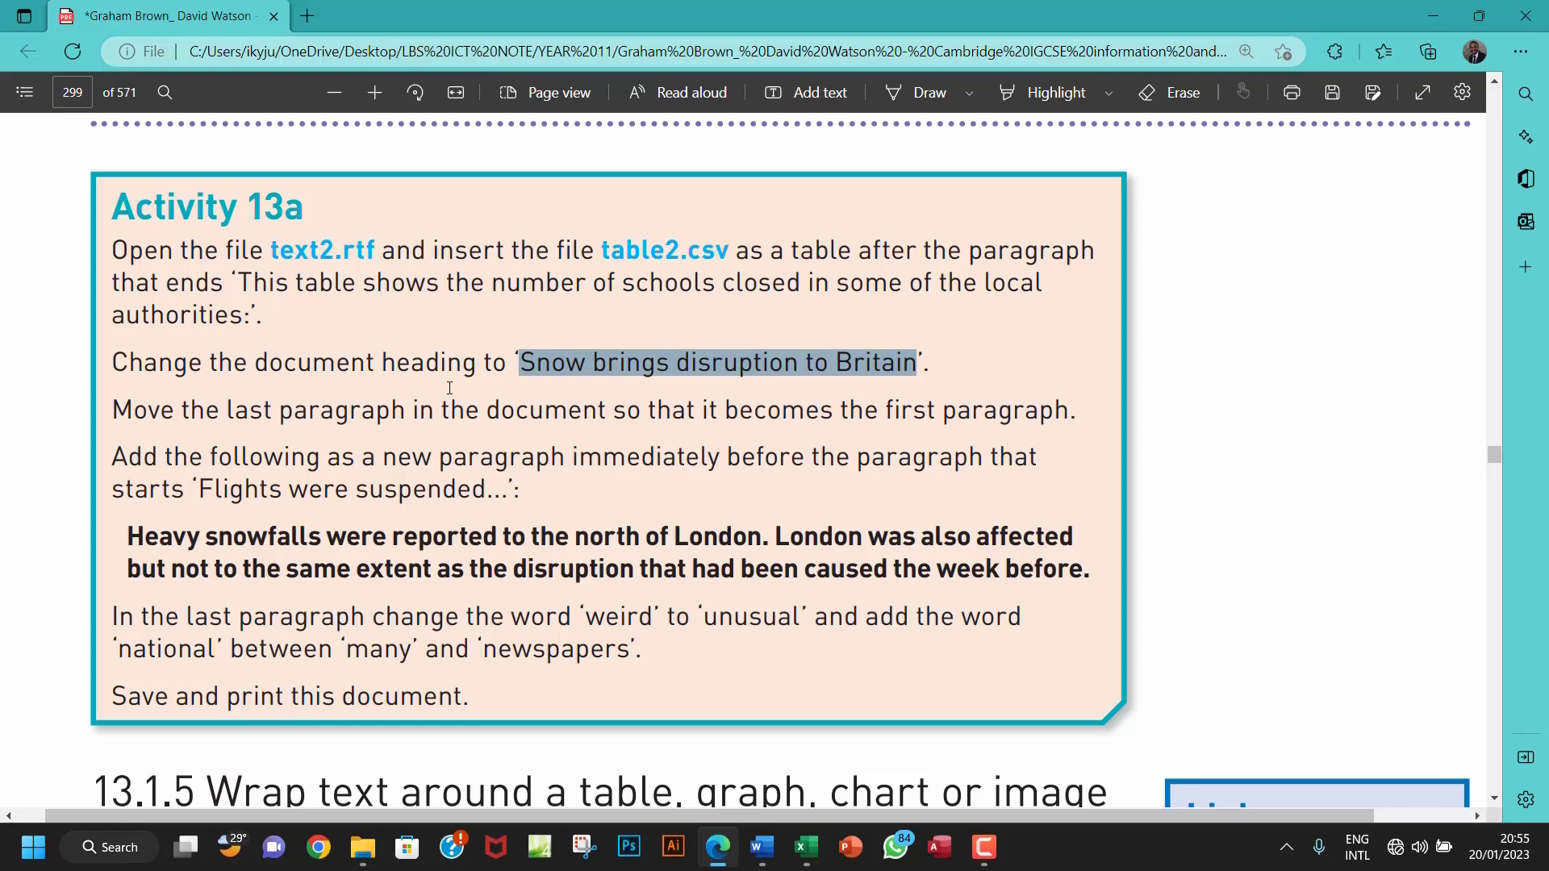
{"action": "mouse_move", "coordinate": [762, 847]}
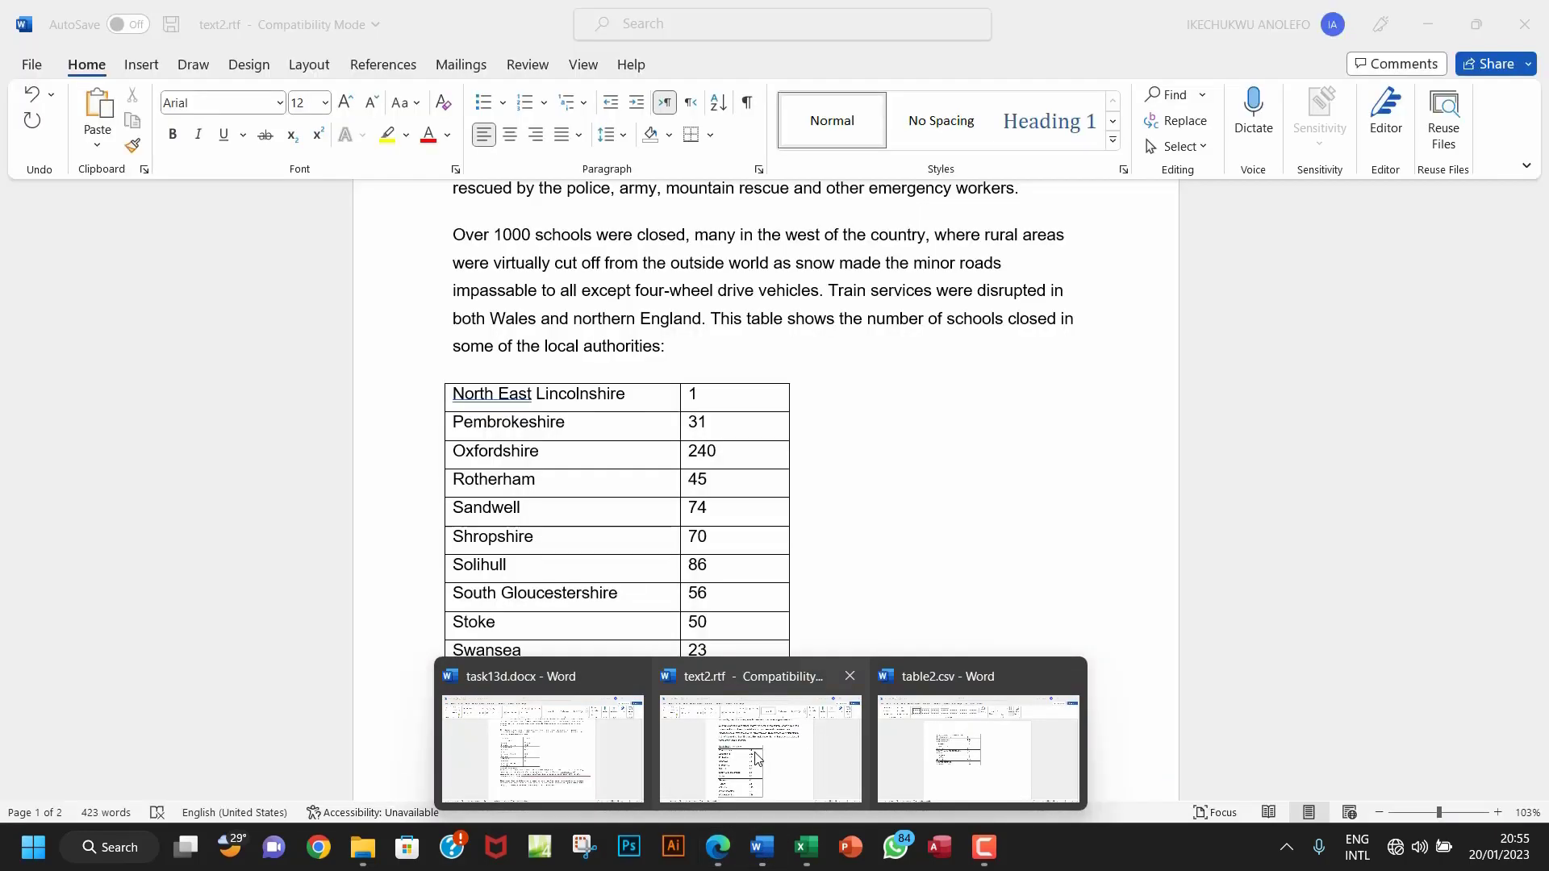
{"action": "left_click", "coordinate": [756, 758]}
{"action": "scroll", "coordinate": [698, 321], "scroll_direction": "up", "scroll_amount": 3}
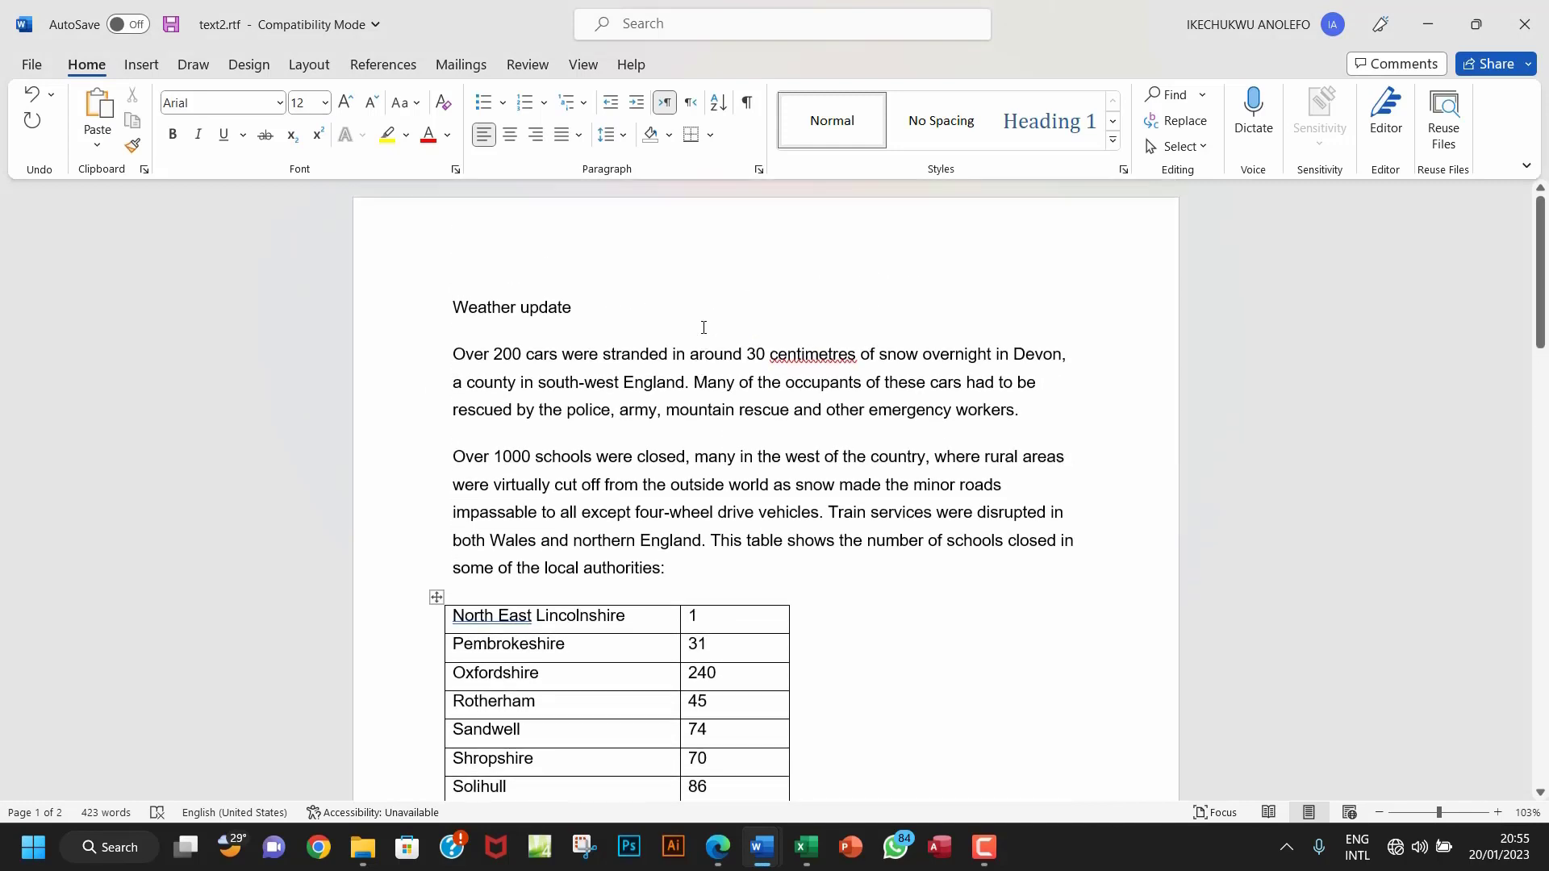
{"action": "left_click", "coordinate": [540, 310]}
{"action": "left_click_drag", "start_coordinate": [574, 308], "coordinate": [484, 308]}
{"action": "right_click", "coordinate": [484, 308]}
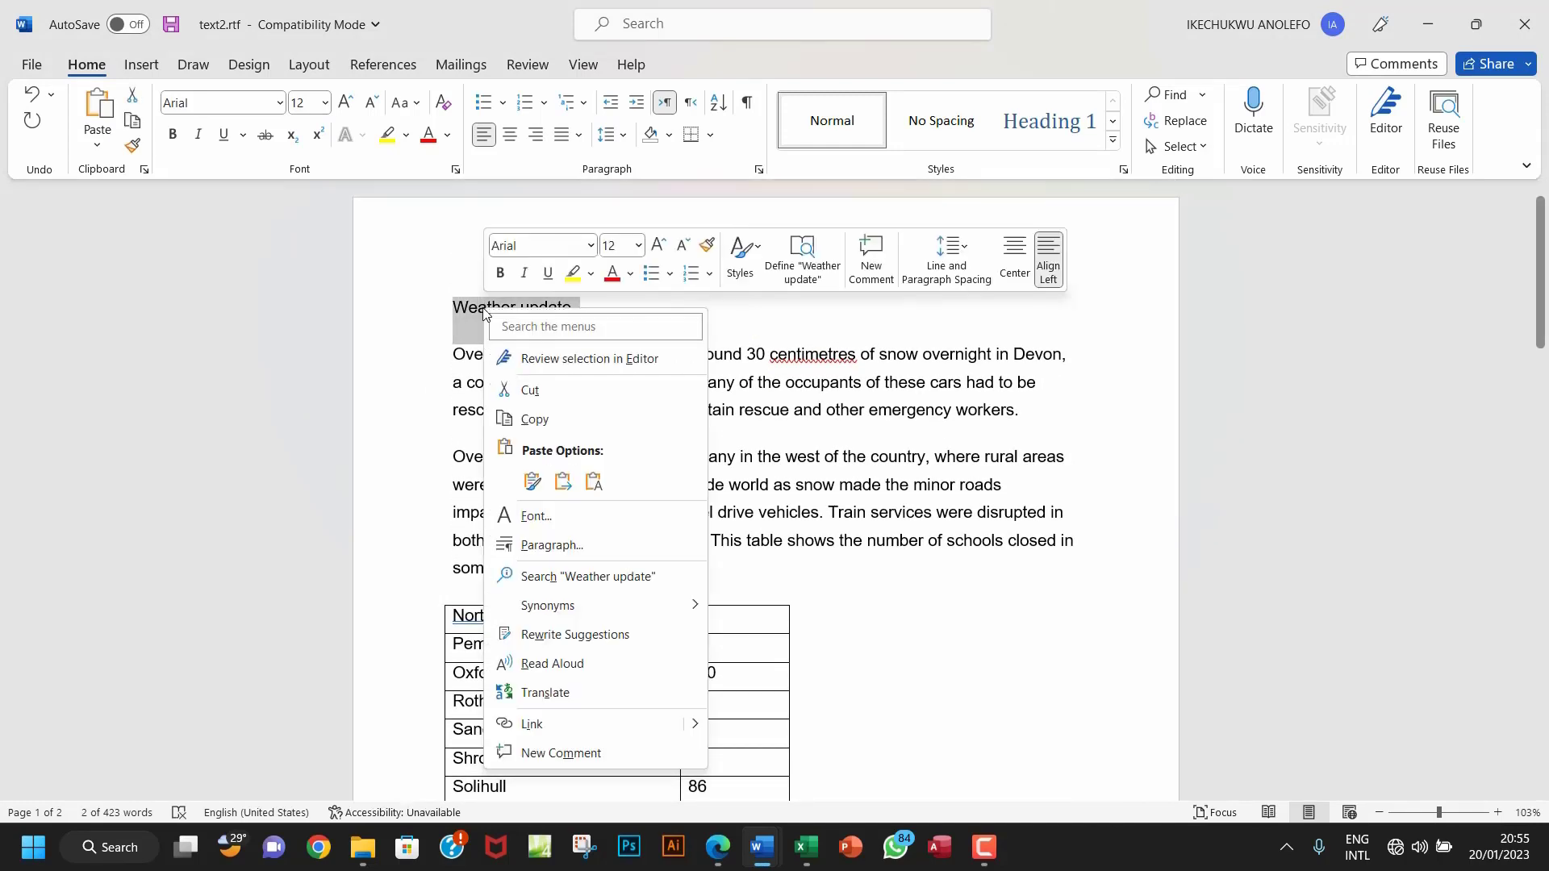
{"action": "left_click", "coordinate": [563, 482]}
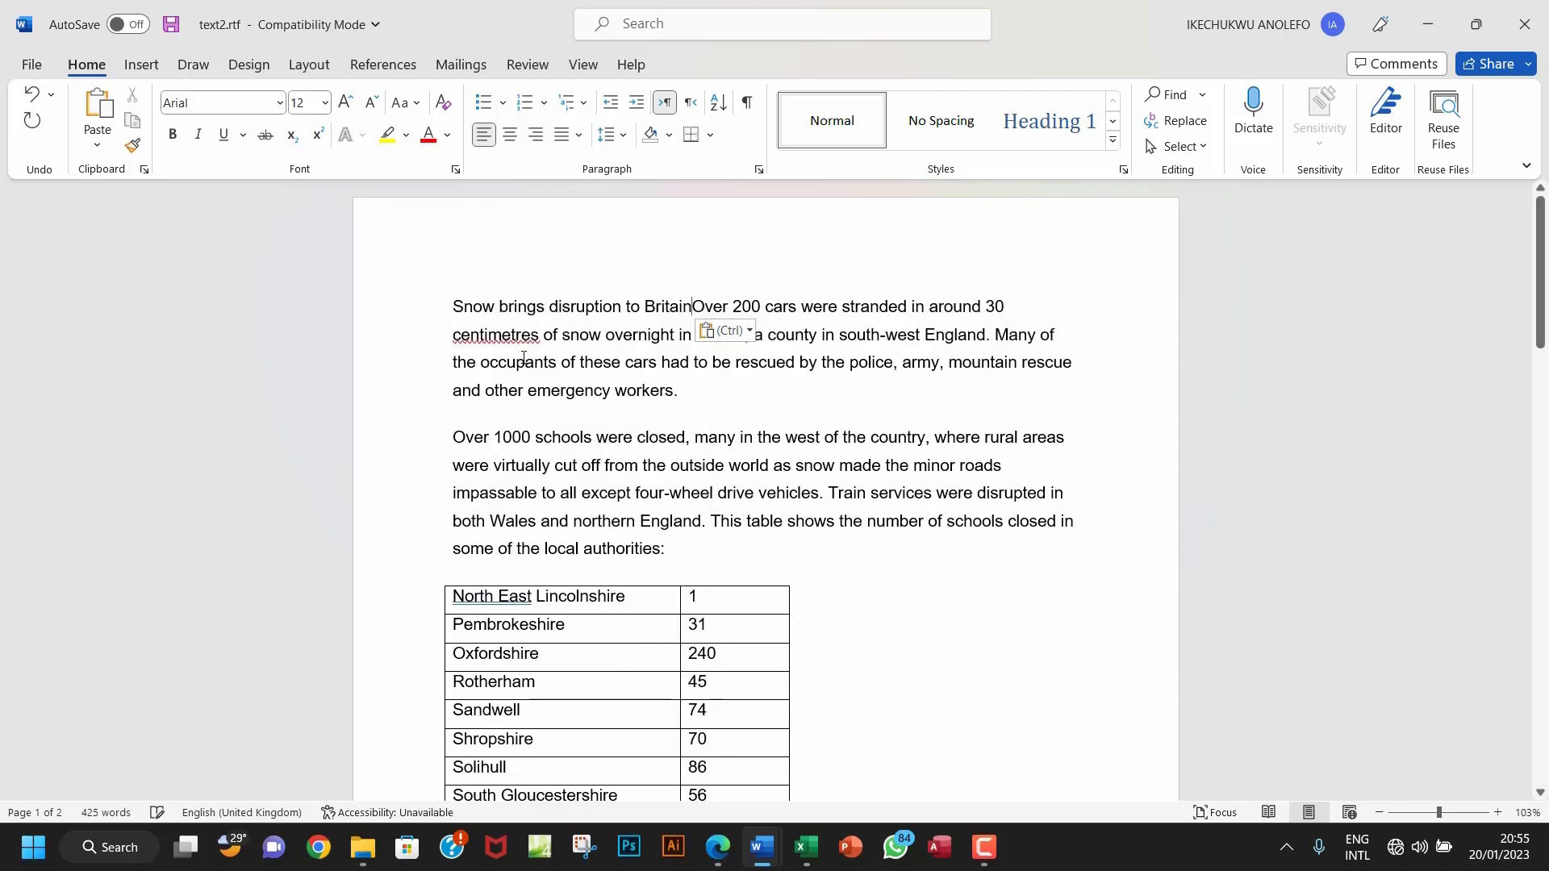
{"action": "key", "text": "Return"}
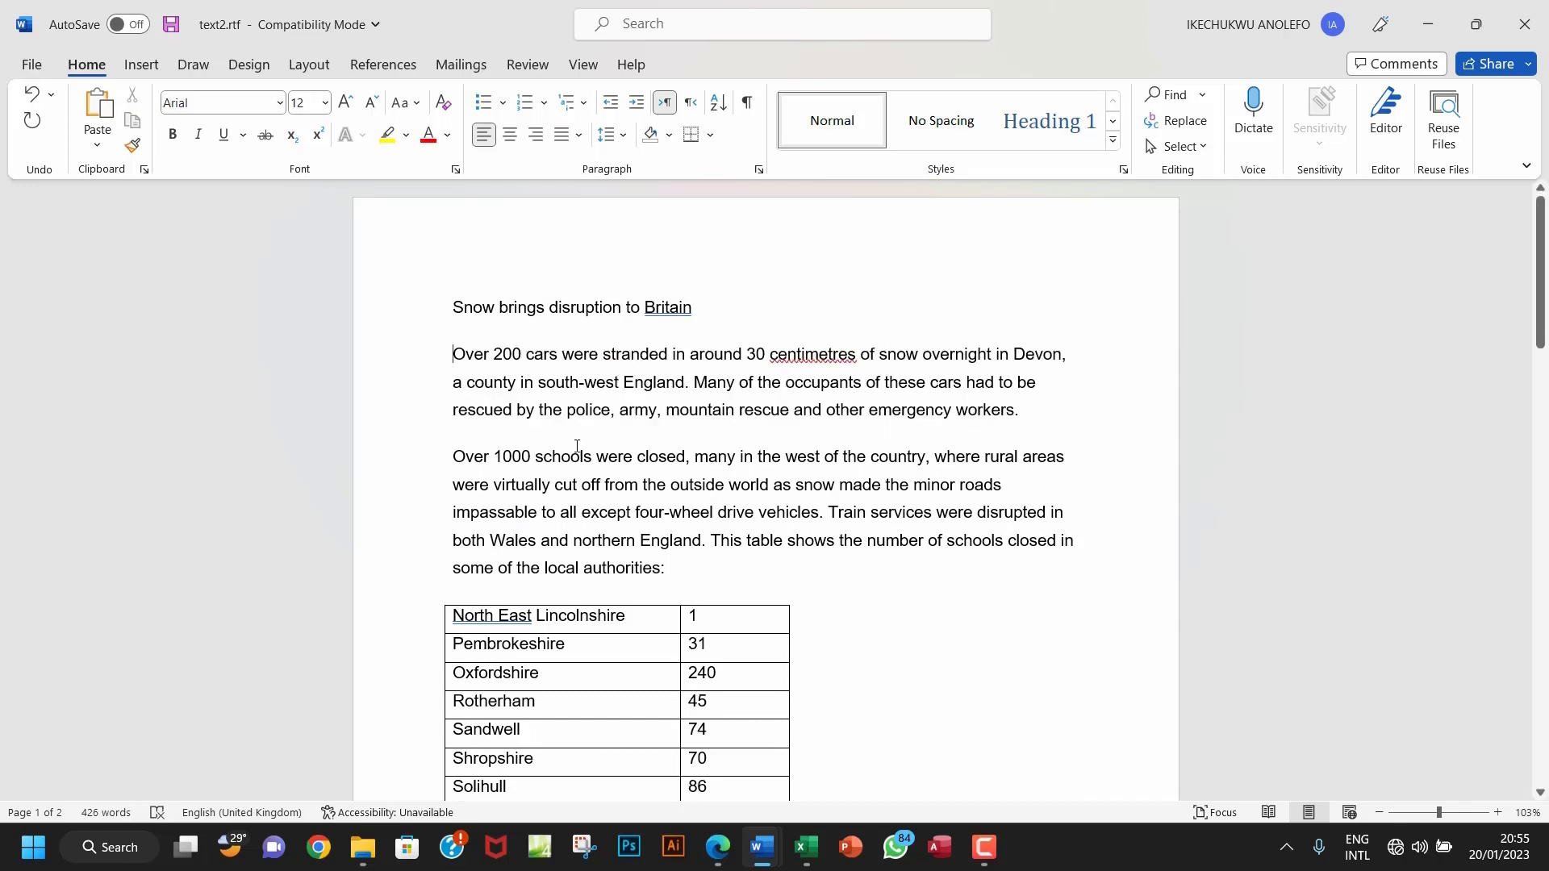
- Check the next activity instruction in Edge, then copy the last paragraph of text2.rtf, starting 'On Friday, England', and delete it from the end
{"action": "left_click", "coordinate": [718, 847]}
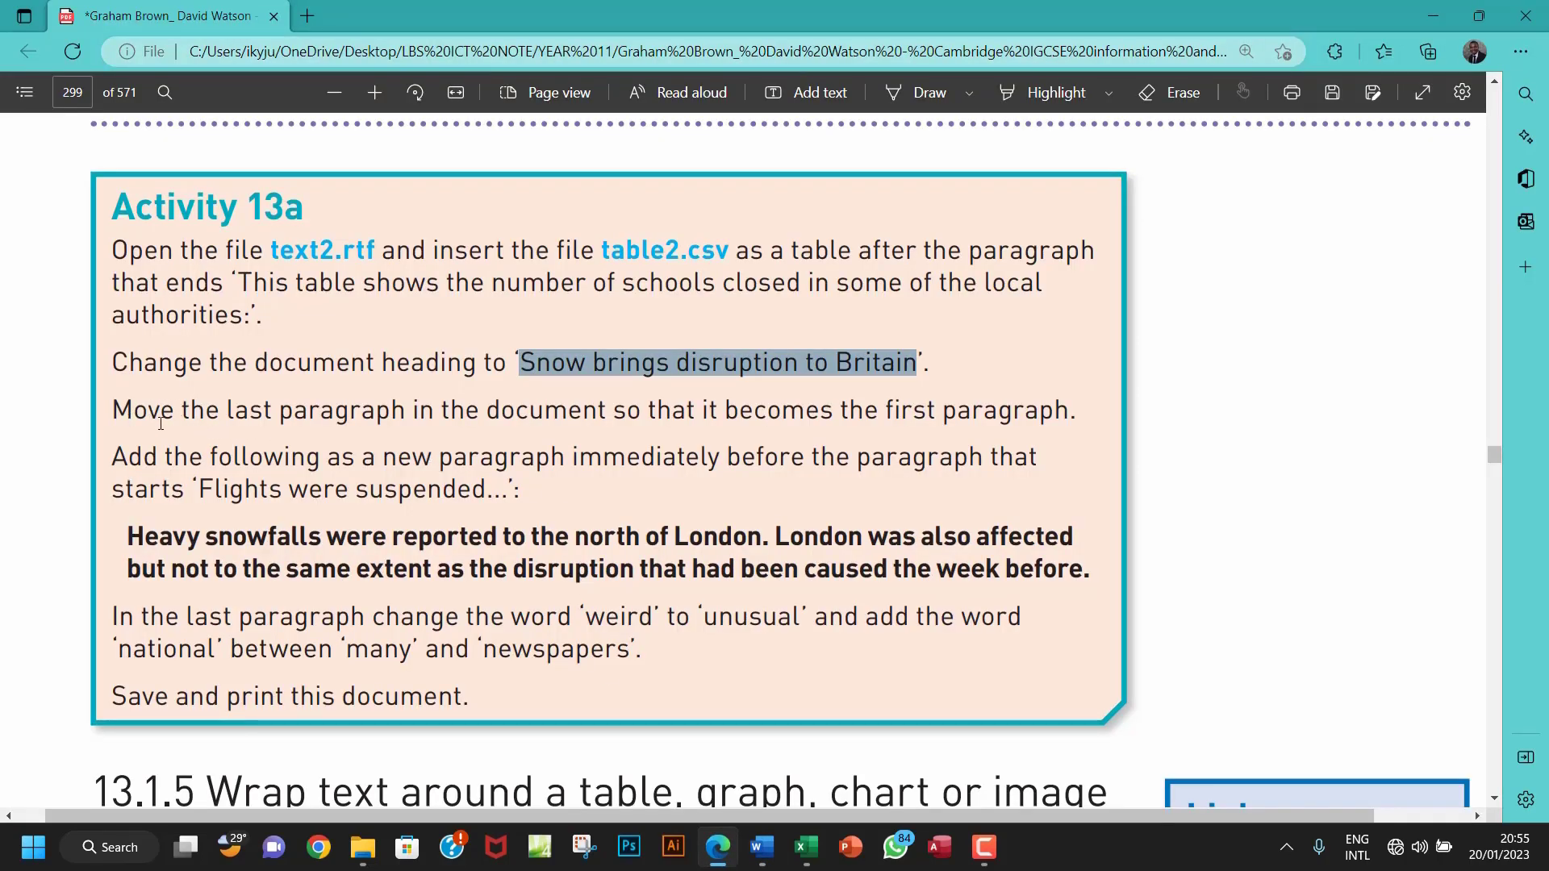
{"action": "left_click_drag", "start_coordinate": [113, 411], "coordinate": [262, 413]}
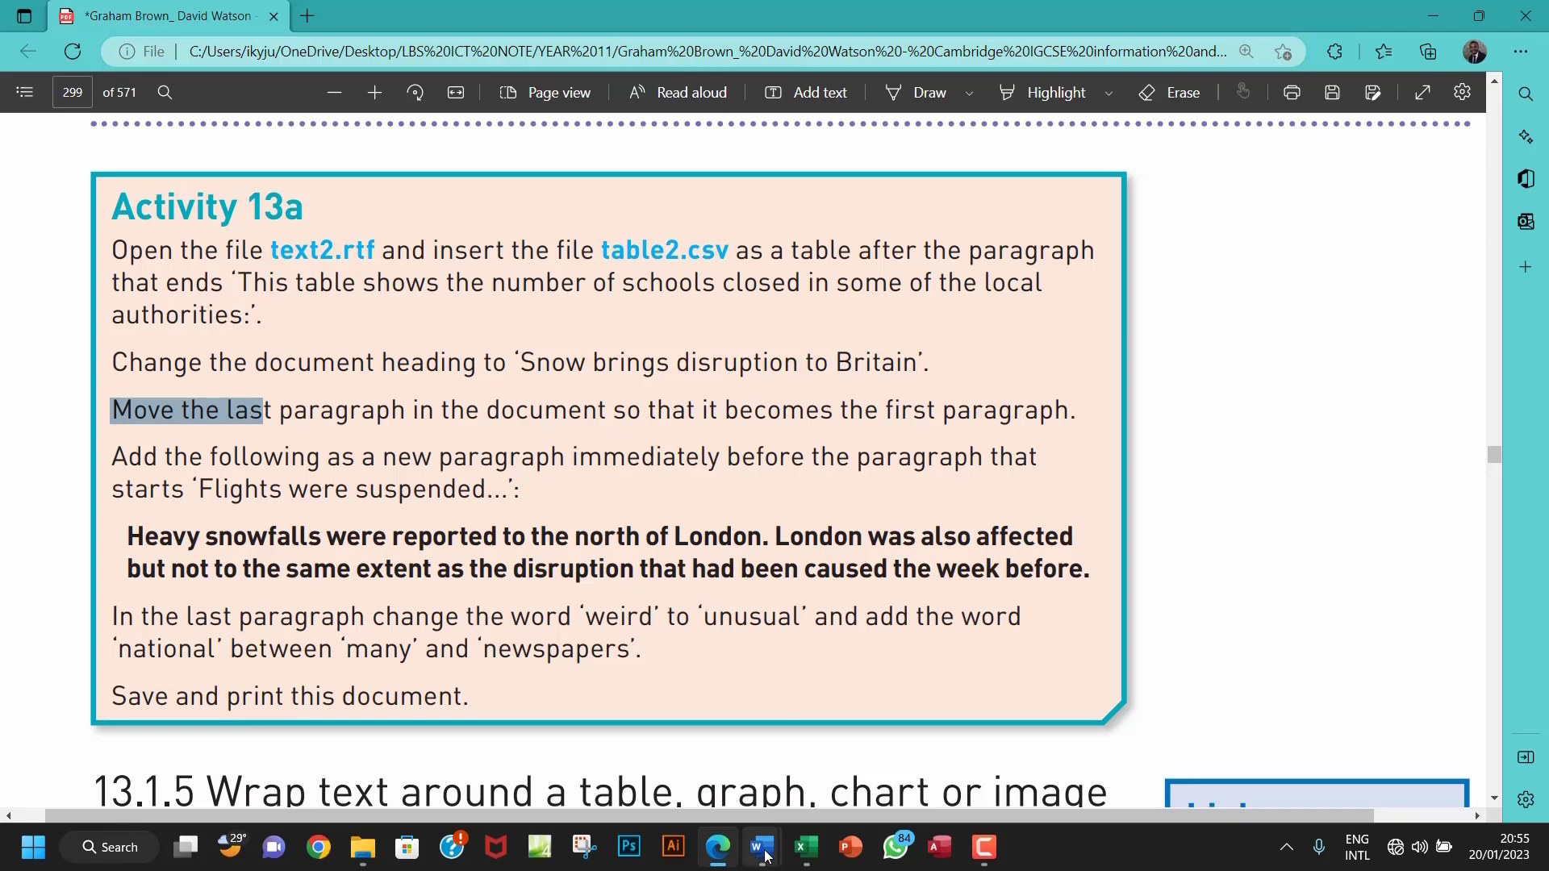
{"action": "mouse_move", "coordinate": [760, 847]}
{"action": "left_click", "coordinate": [751, 778]}
{"action": "scroll", "coordinate": [560, 505], "scroll_direction": "down", "scroll_amount": 10}
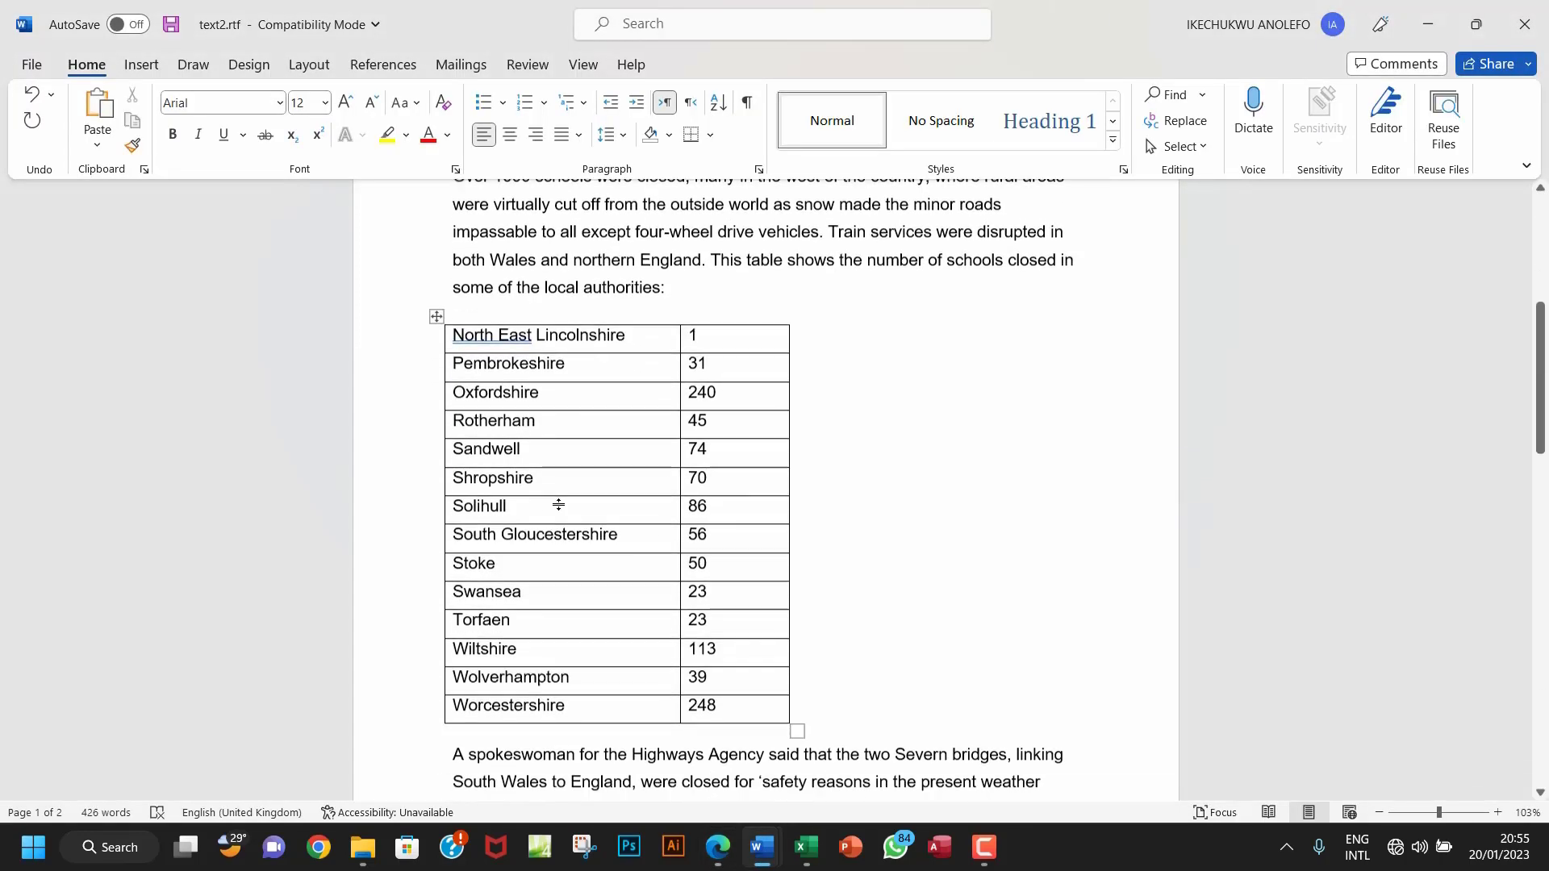
{"action": "scroll", "coordinate": [559, 505], "scroll_direction": "down", "scroll_amount": 8}
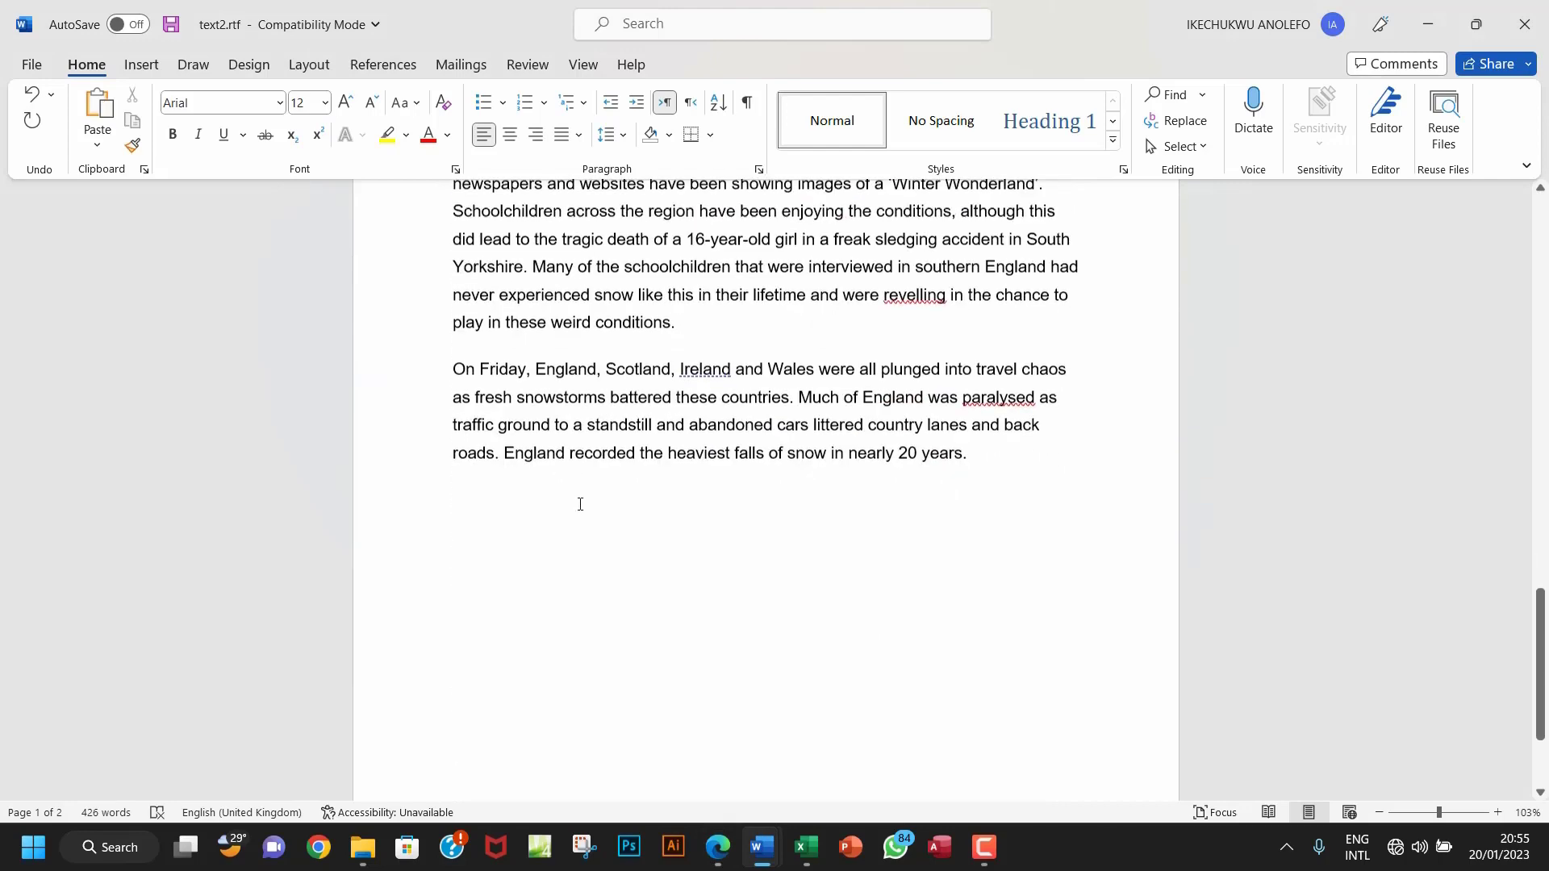
{"action": "left_click_drag", "start_coordinate": [454, 348], "coordinate": [972, 432]}
{"action": "key", "text": "ctrl+c"}
{"action": "key", "text": "Delete"}
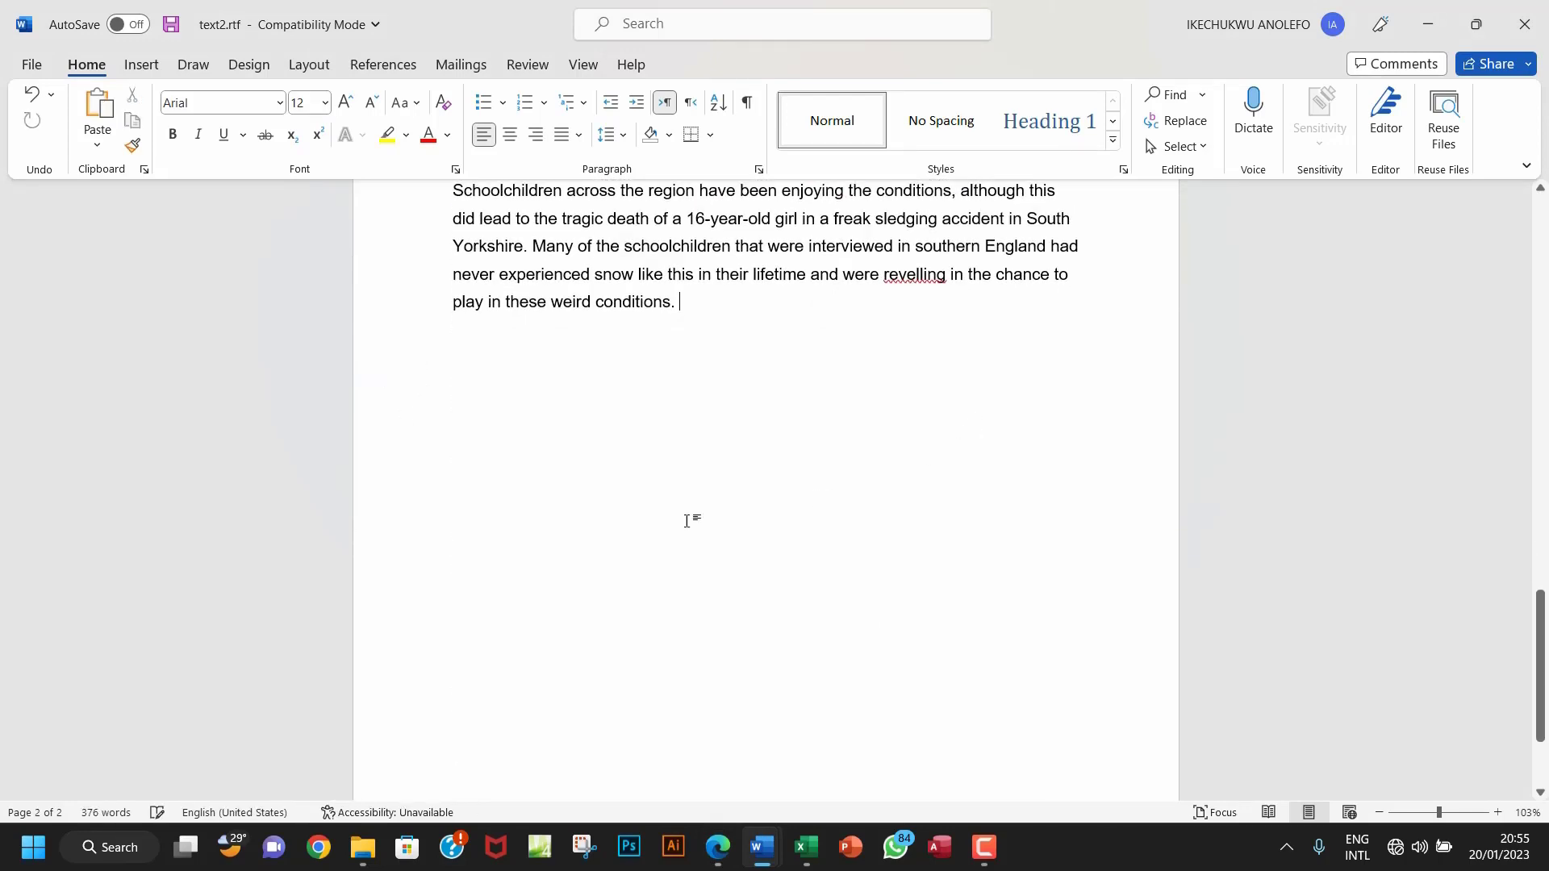
- Paste the copied 'On Friday, England' paragraph directly below the heading as the first paragraph, leaving no extra empty line after it
{"action": "scroll", "coordinate": [632, 529], "scroll_direction": "up", "scroll_amount": 6}
{"action": "scroll", "coordinate": [631, 531], "scroll_direction": "up", "scroll_amount": 13}
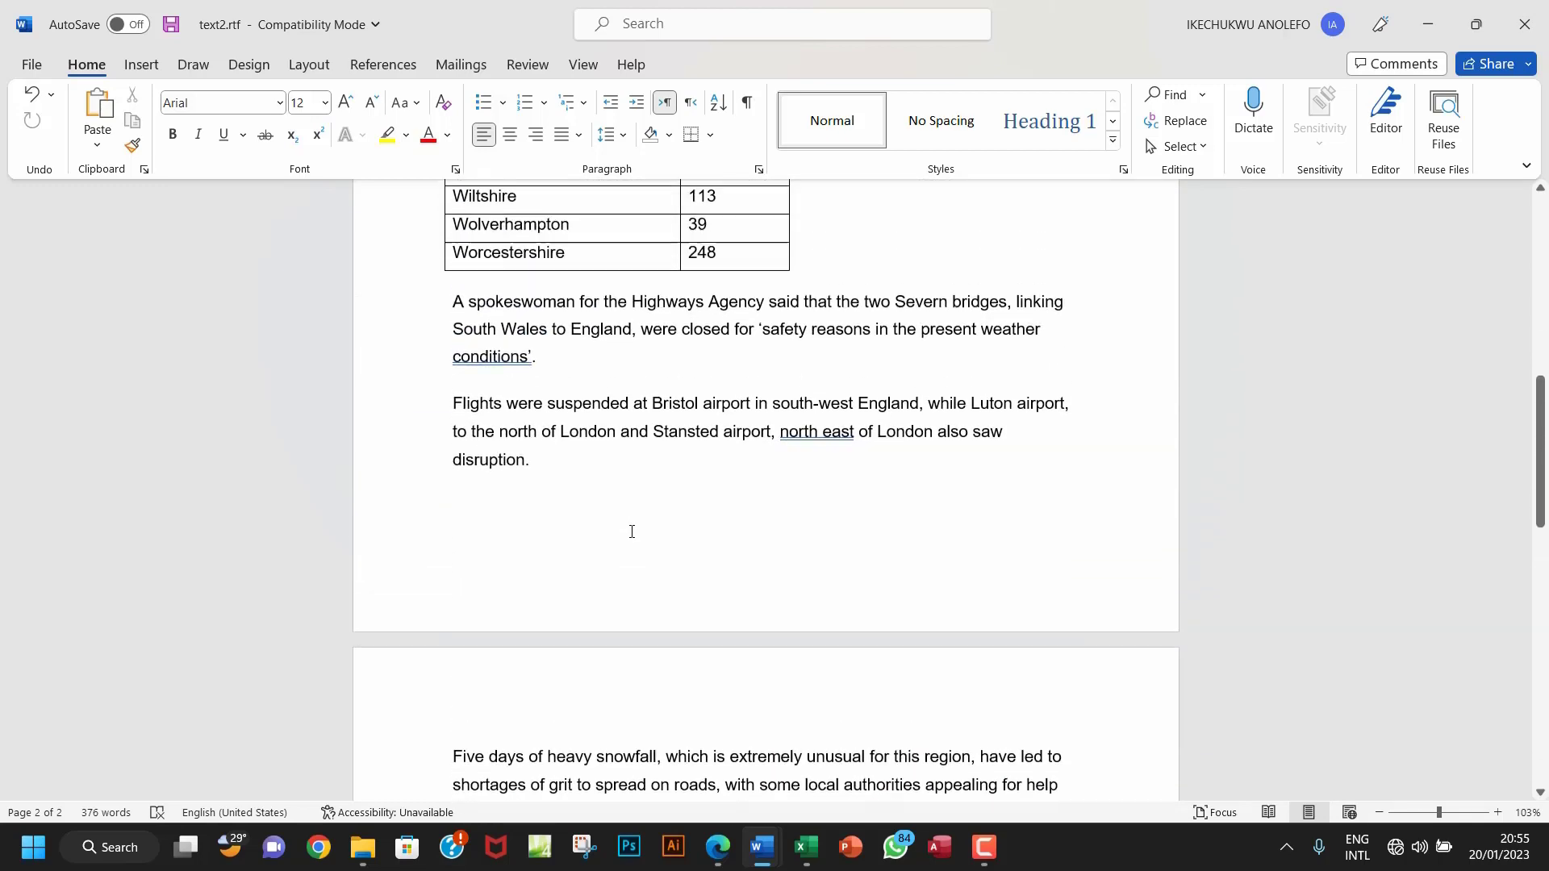
{"action": "scroll", "coordinate": [632, 531], "scroll_direction": "up", "scroll_amount": 2}
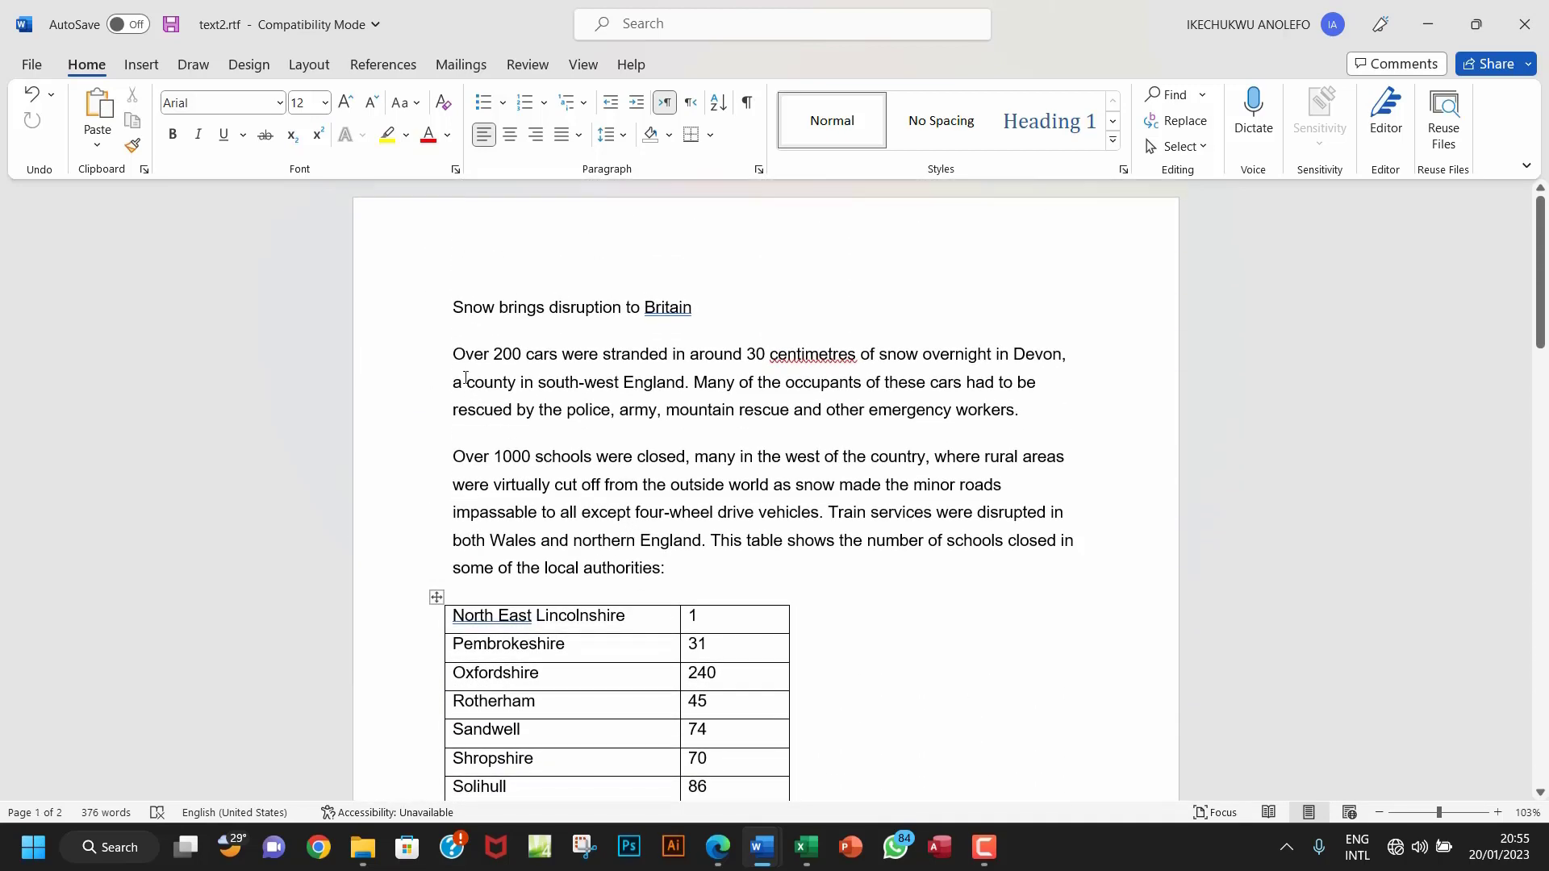
{"action": "left_click", "coordinate": [454, 355]}
{"action": "key", "text": "Return"}
{"action": "key", "text": "Up"}
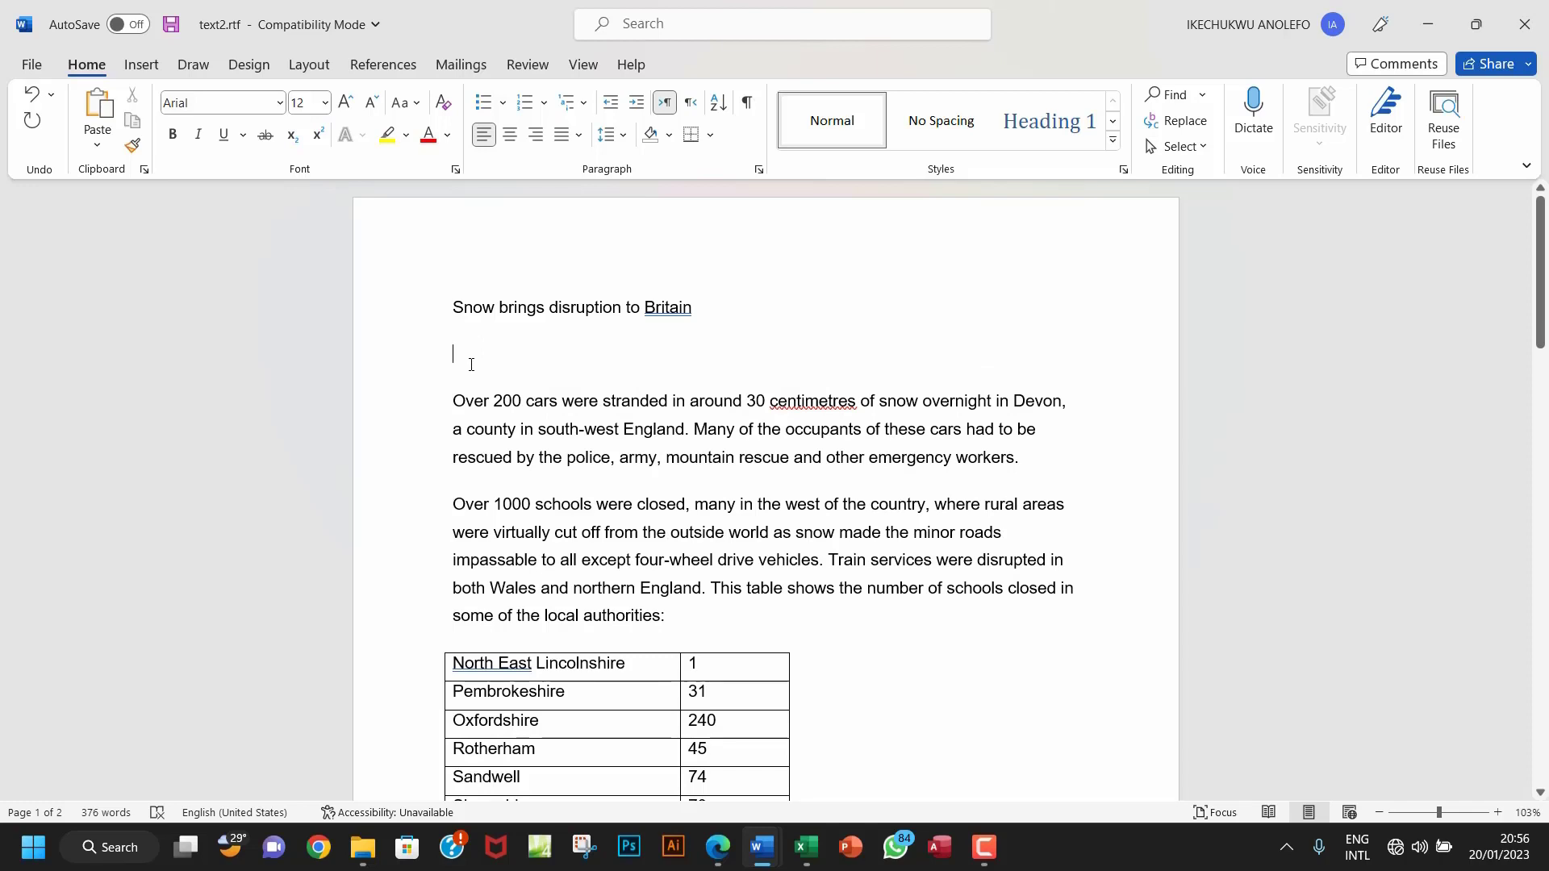
{"action": "key", "text": "ctrl+v"}
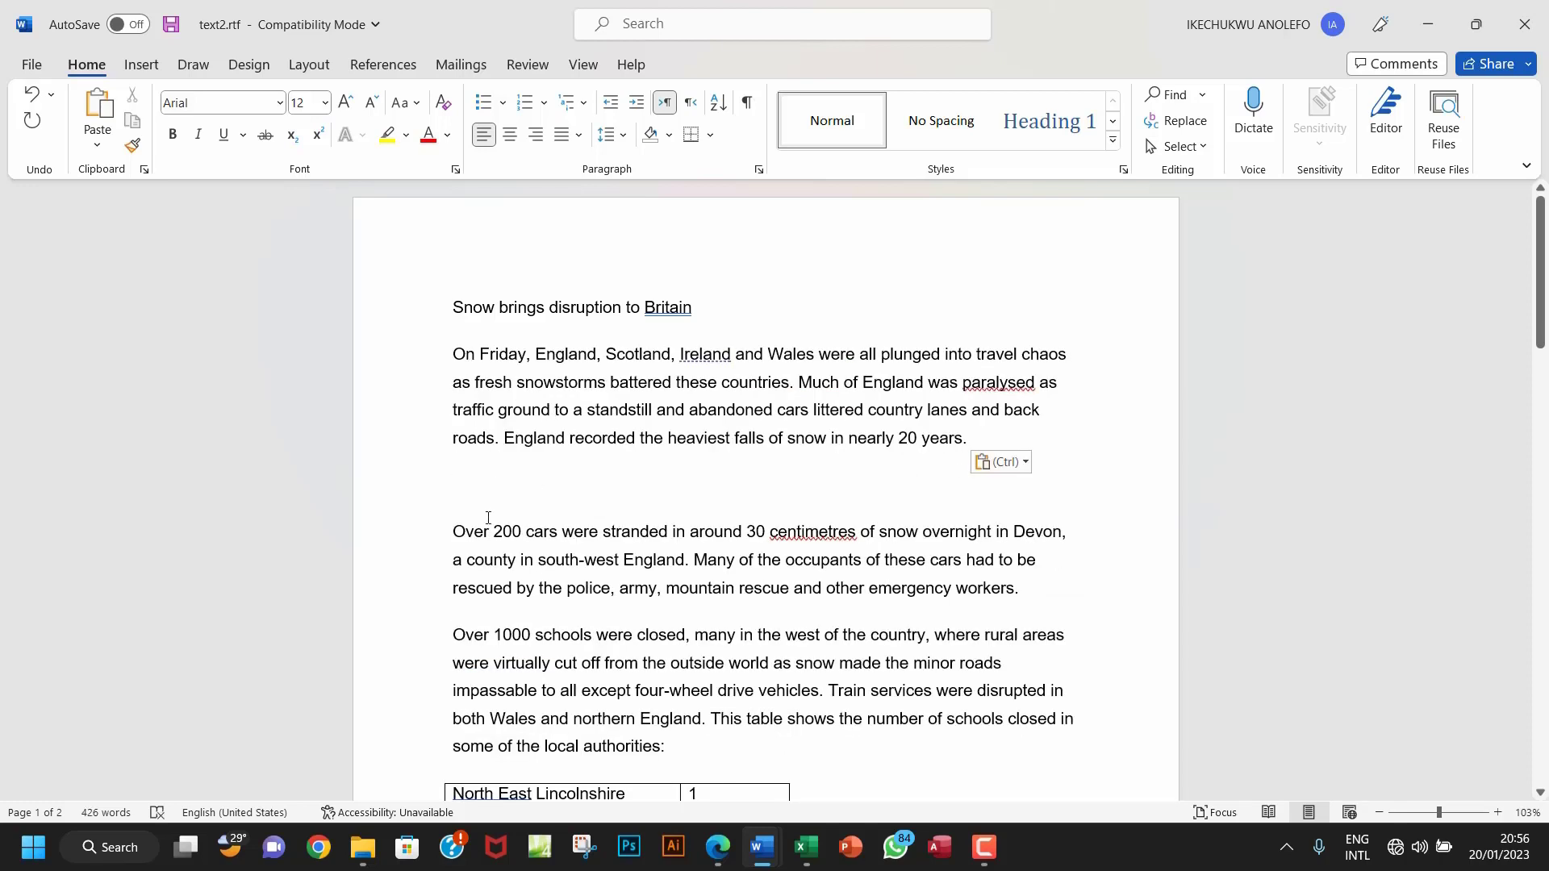
{"action": "key", "text": "BackSpace"}
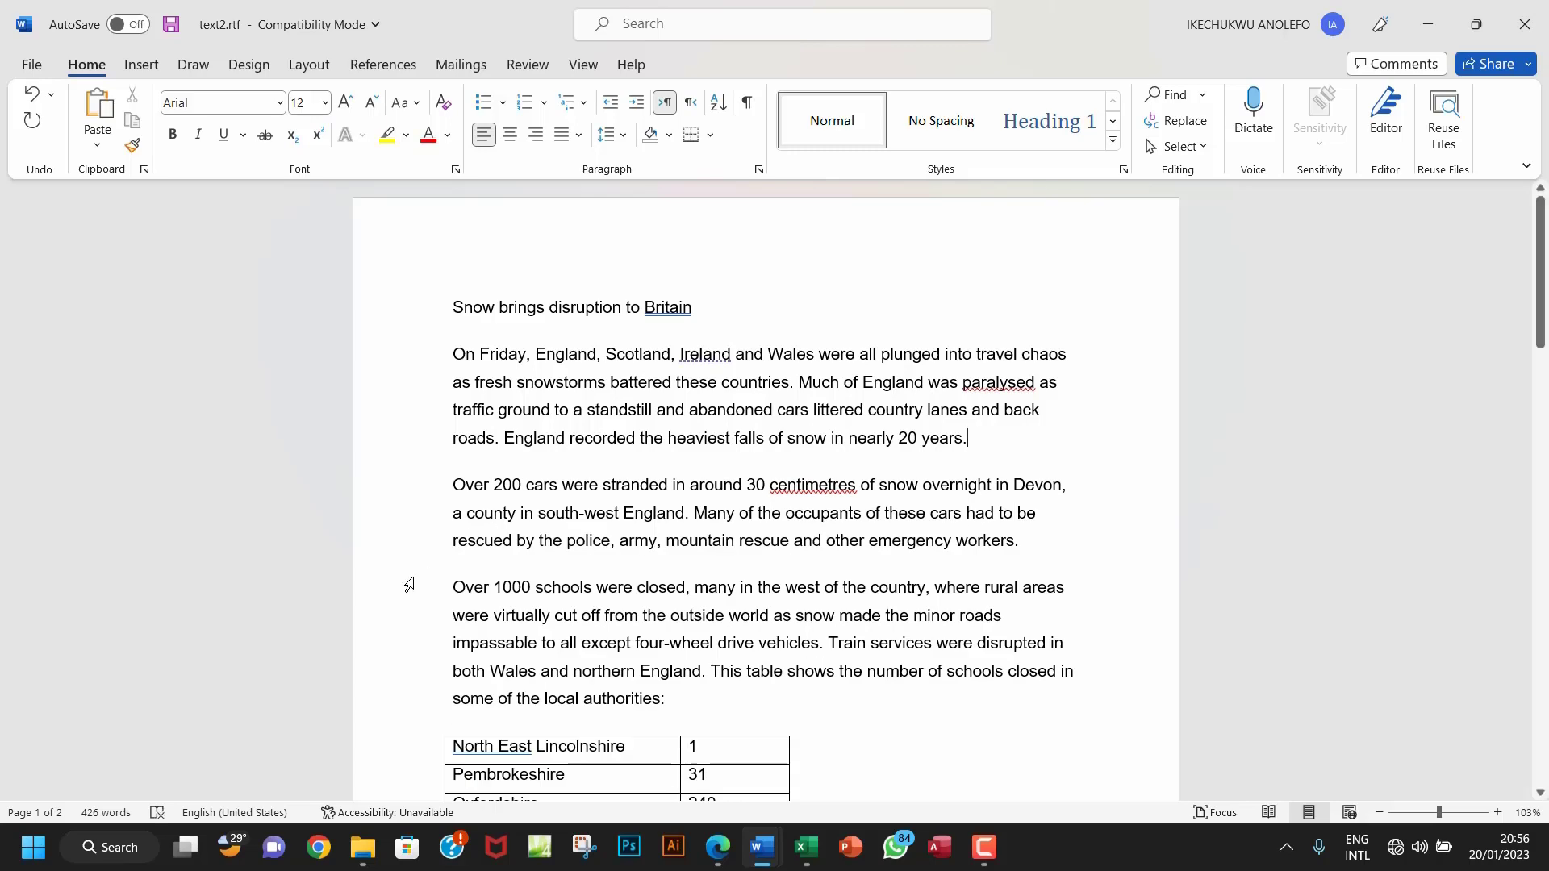
{"action": "scroll", "coordinate": [576, 564], "scroll_direction": "down", "scroll_amount": 3}
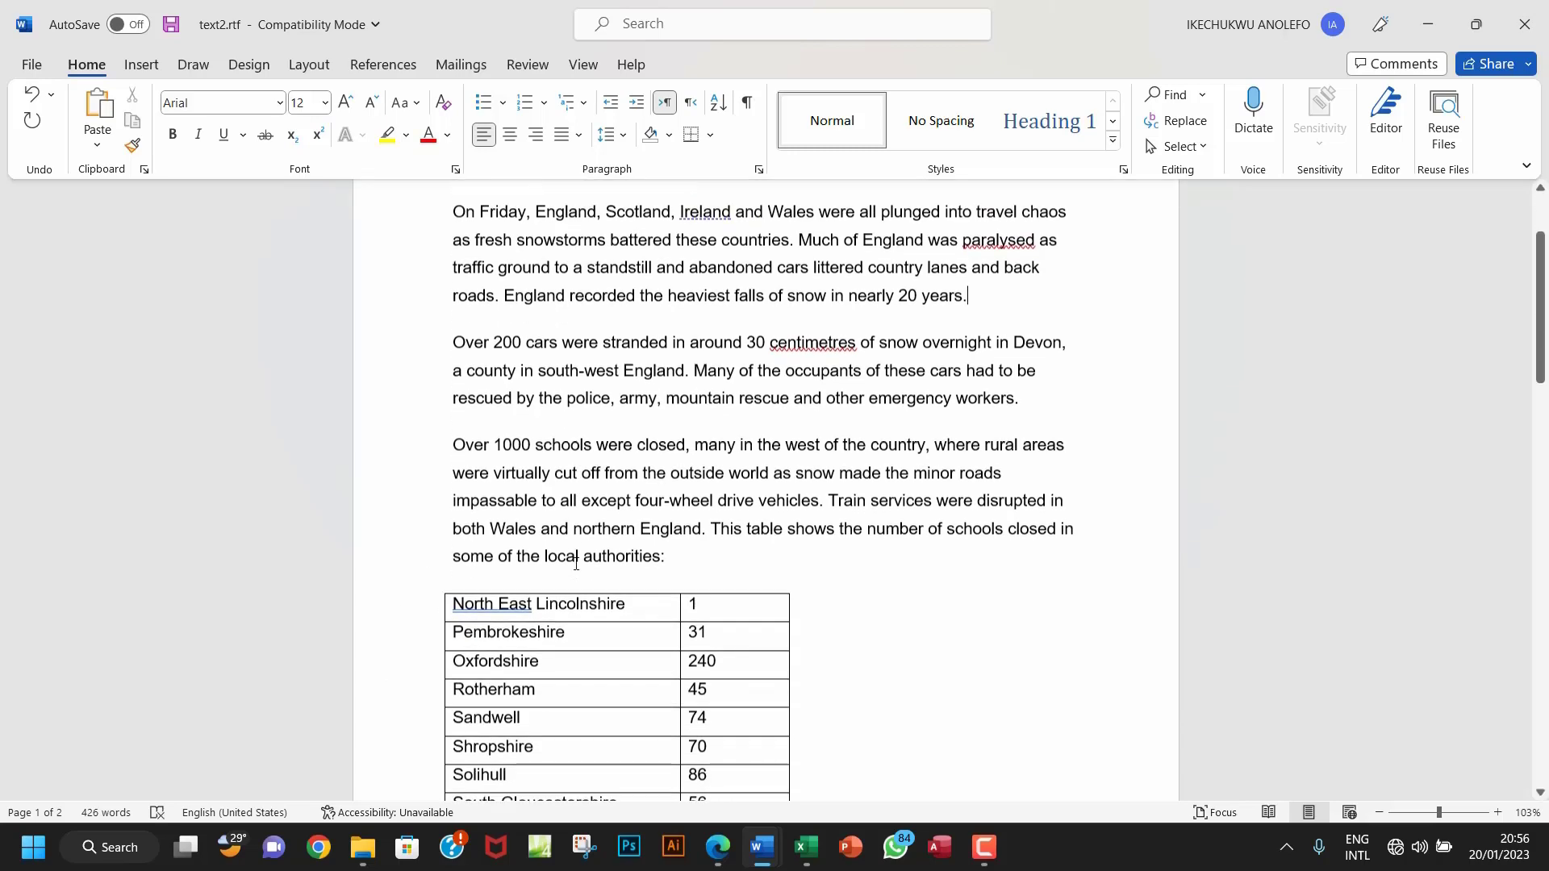
- Read the new-paragraph instruction in Edge and locate the paragraph starting 'Flights were suspended' in text2.rtf
{"action": "left_click", "coordinate": [718, 847]}
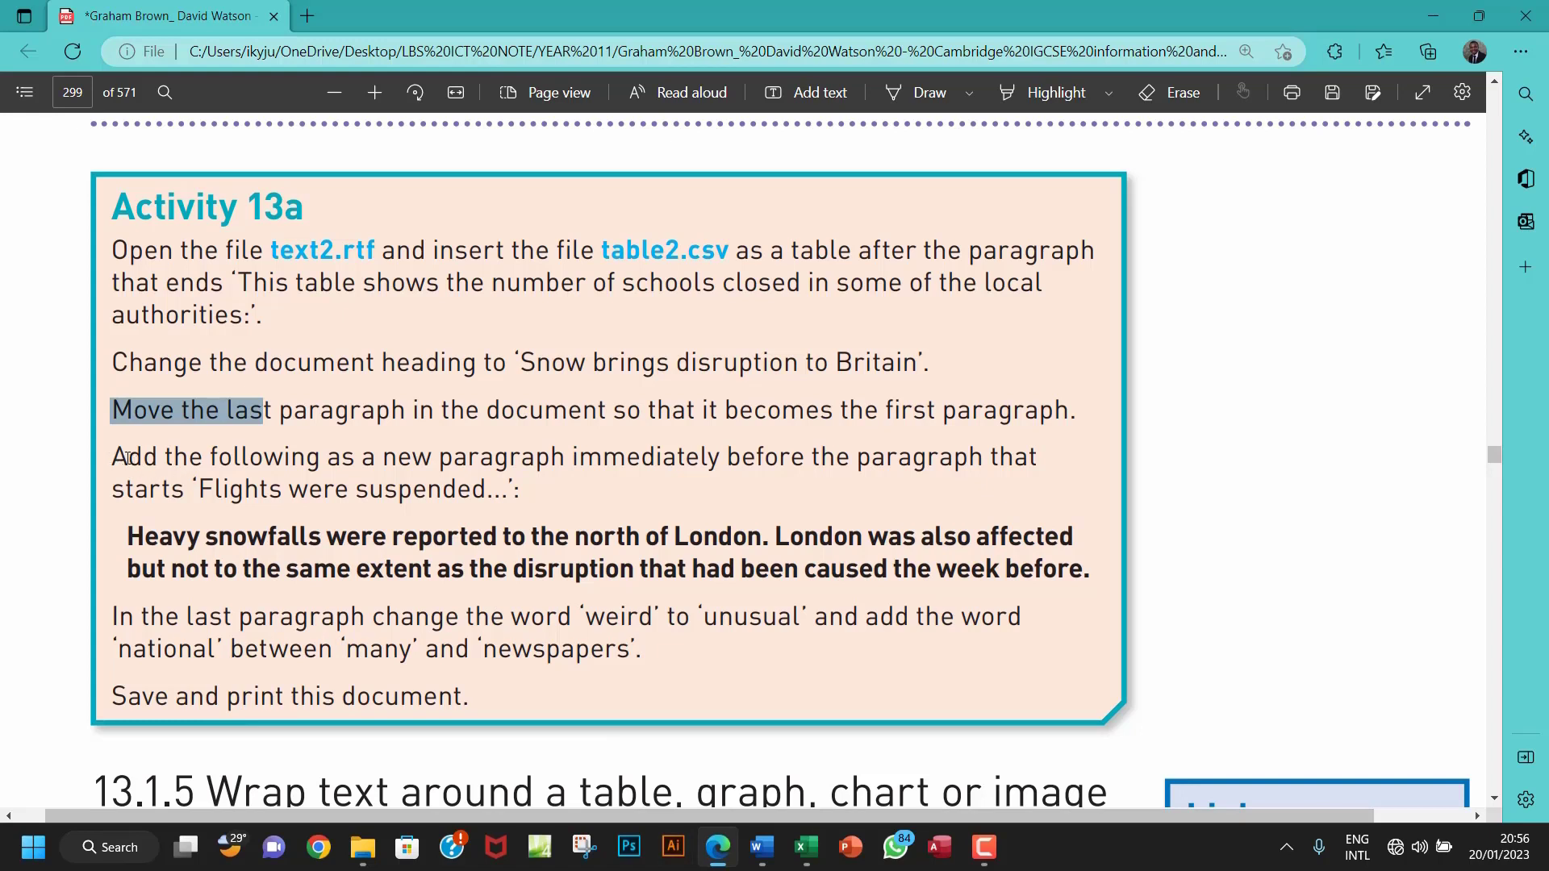
{"action": "left_click_drag", "start_coordinate": [142, 458], "coordinate": [208, 457]}
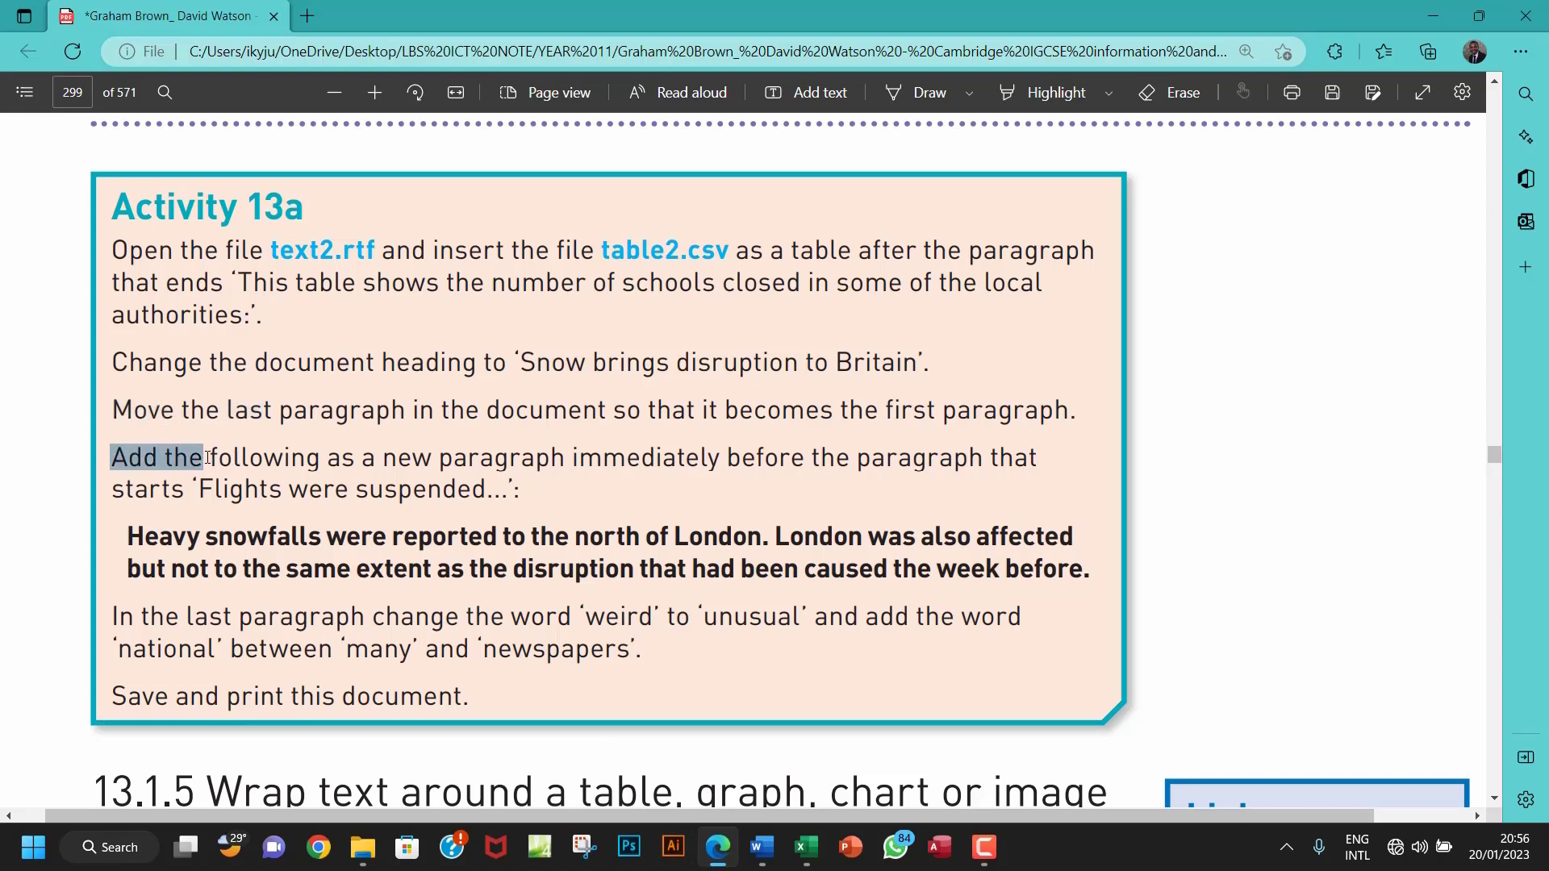
{"action": "left_click", "coordinate": [313, 462]}
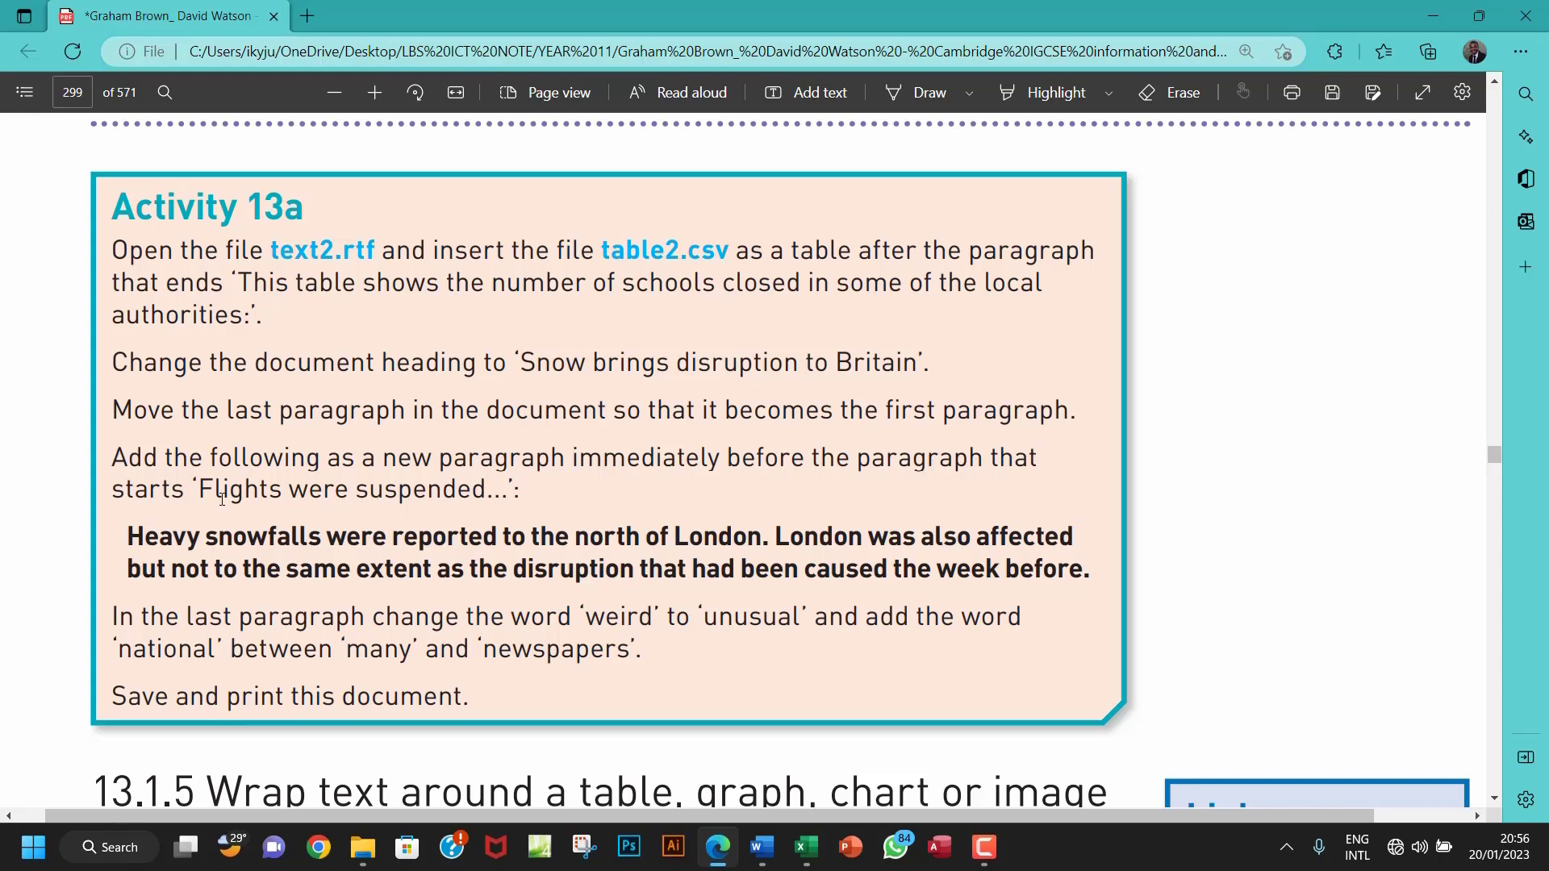
{"action": "left_click_drag", "start_coordinate": [205, 489], "coordinate": [487, 485]}
{"action": "key", "text": "ctrl+c"}
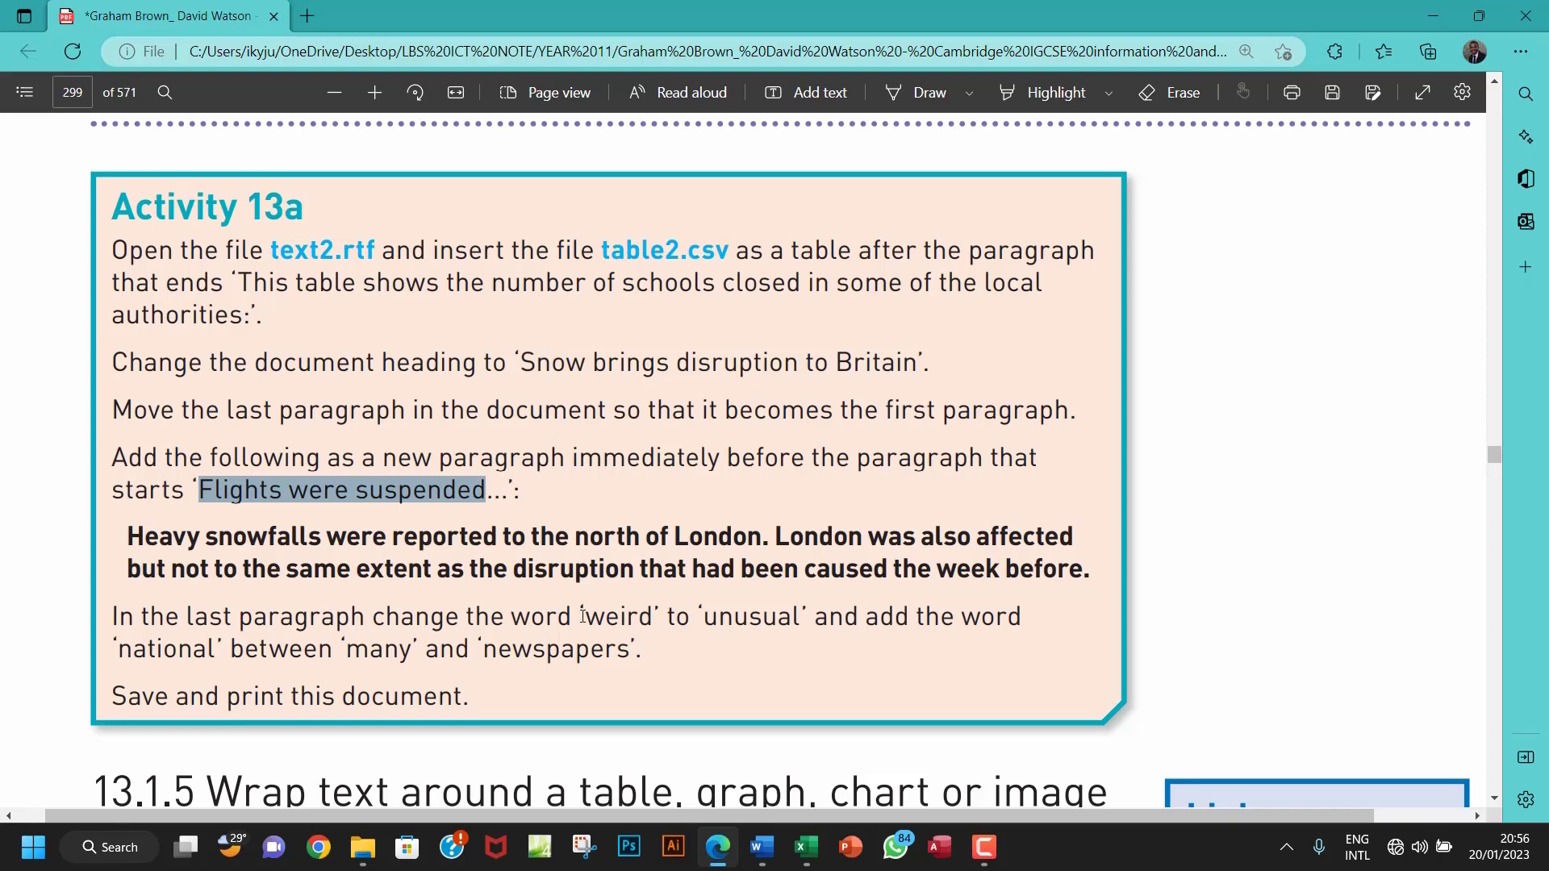
{"action": "mouse_move", "coordinate": [769, 852]}
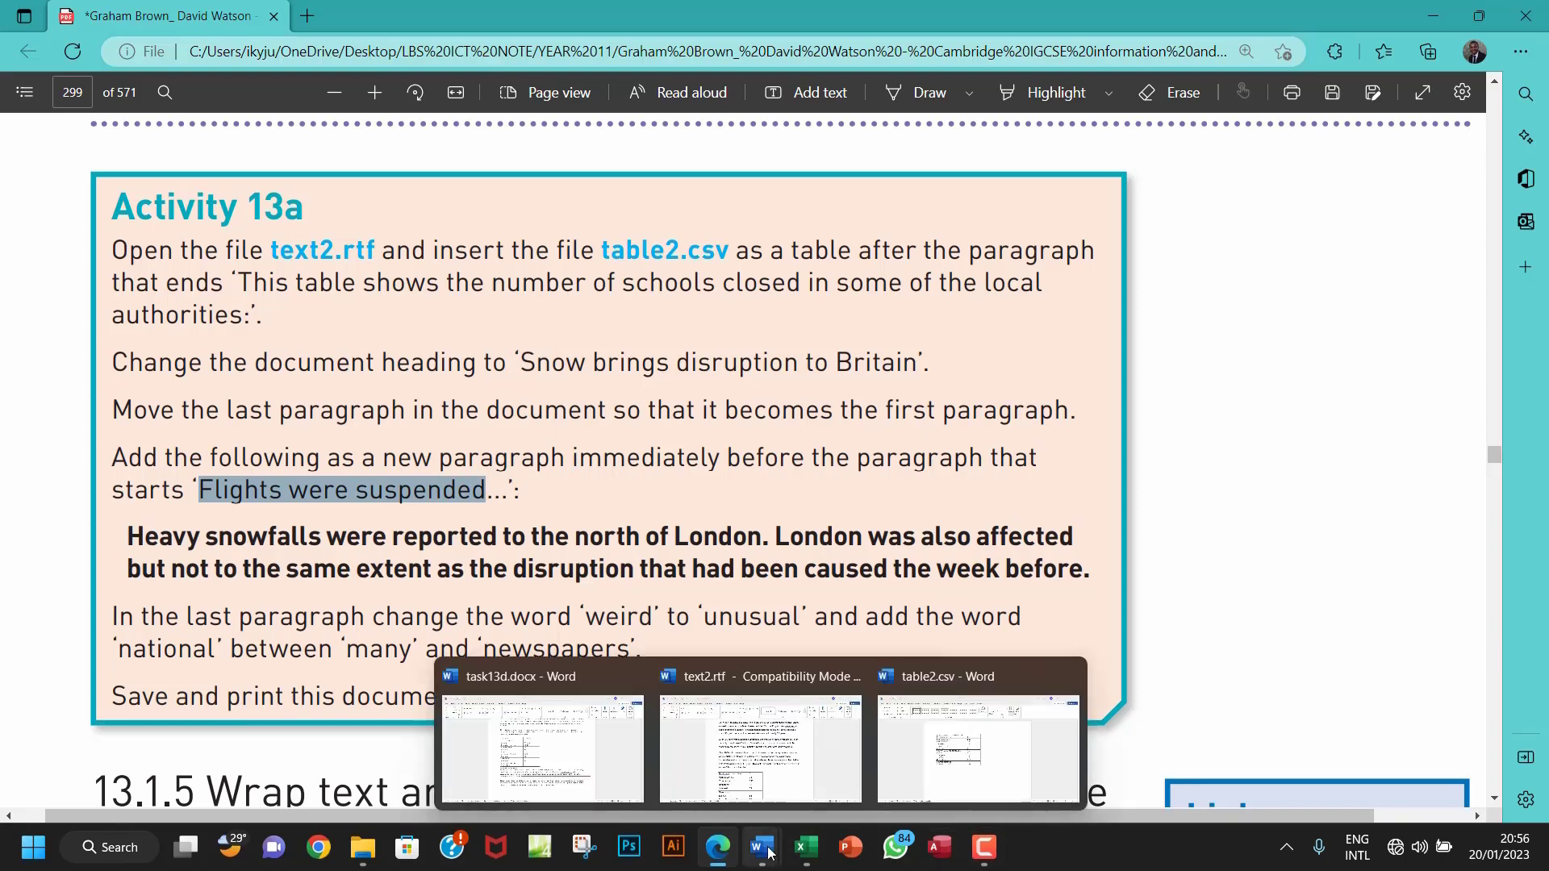
{"action": "left_click", "coordinate": [760, 746]}
{"action": "scroll", "coordinate": [623, 561], "scroll_direction": "up", "scroll_amount": 3}
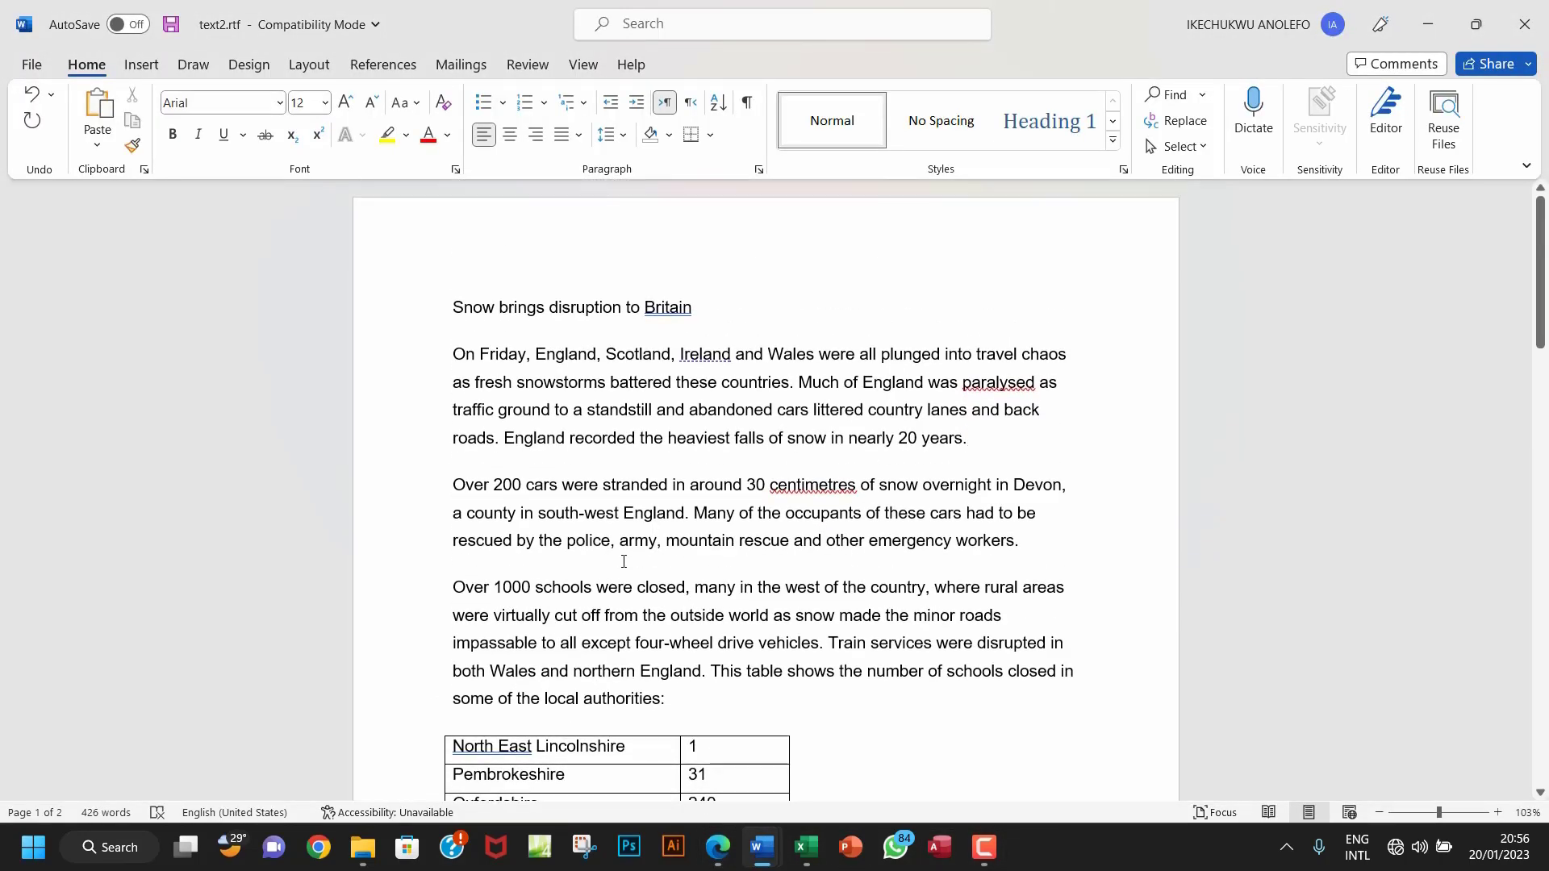
{"action": "scroll", "coordinate": [624, 561], "scroll_direction": "down", "scroll_amount": 8}
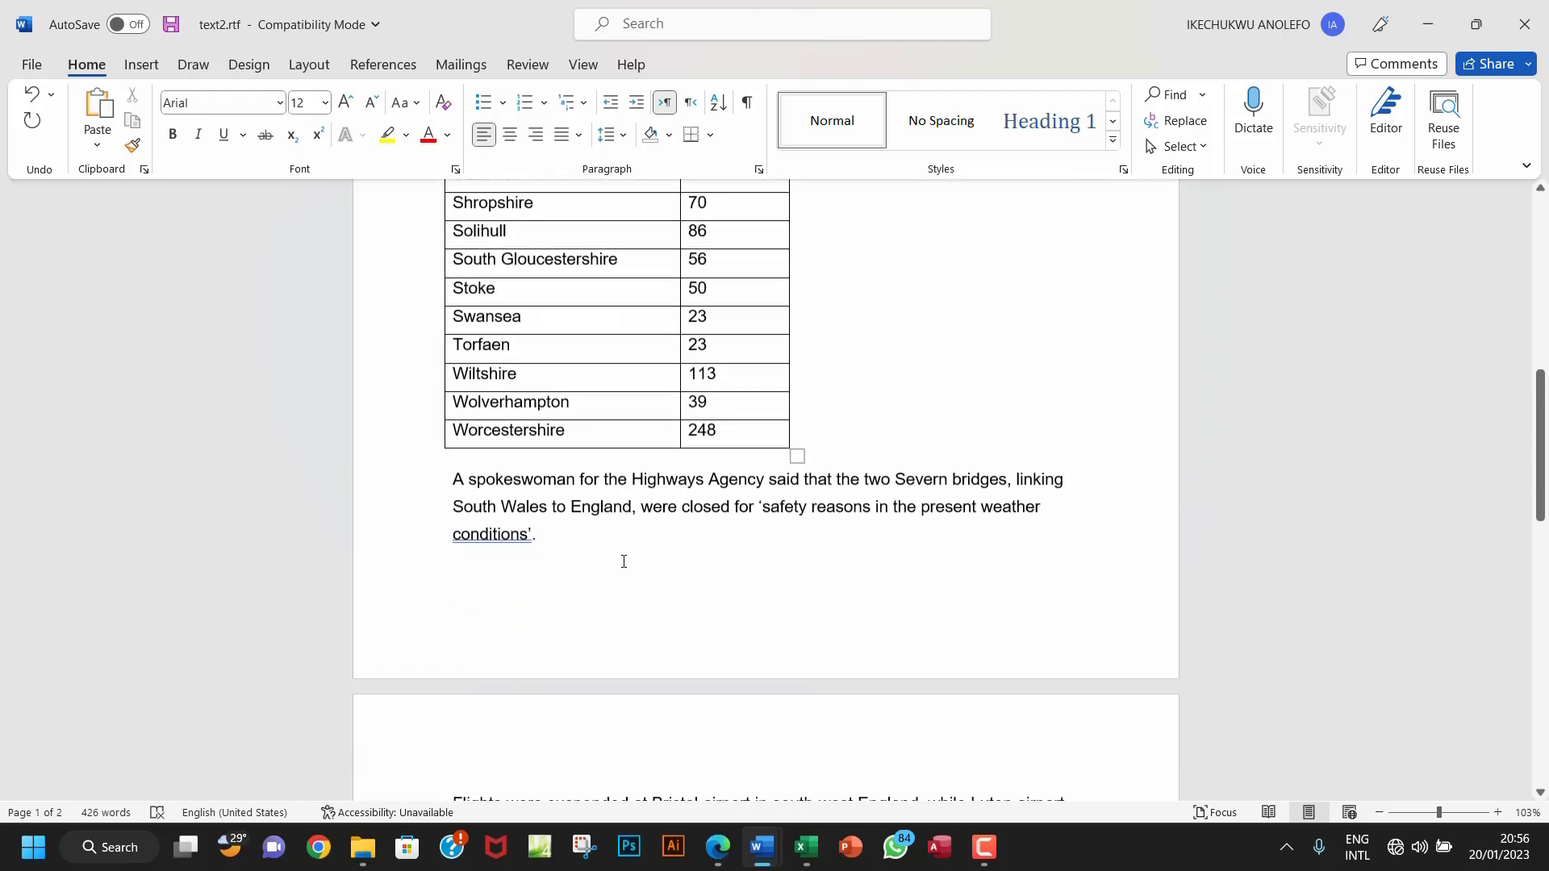
{"action": "scroll", "coordinate": [624, 562], "scroll_direction": "down", "scroll_amount": 4}
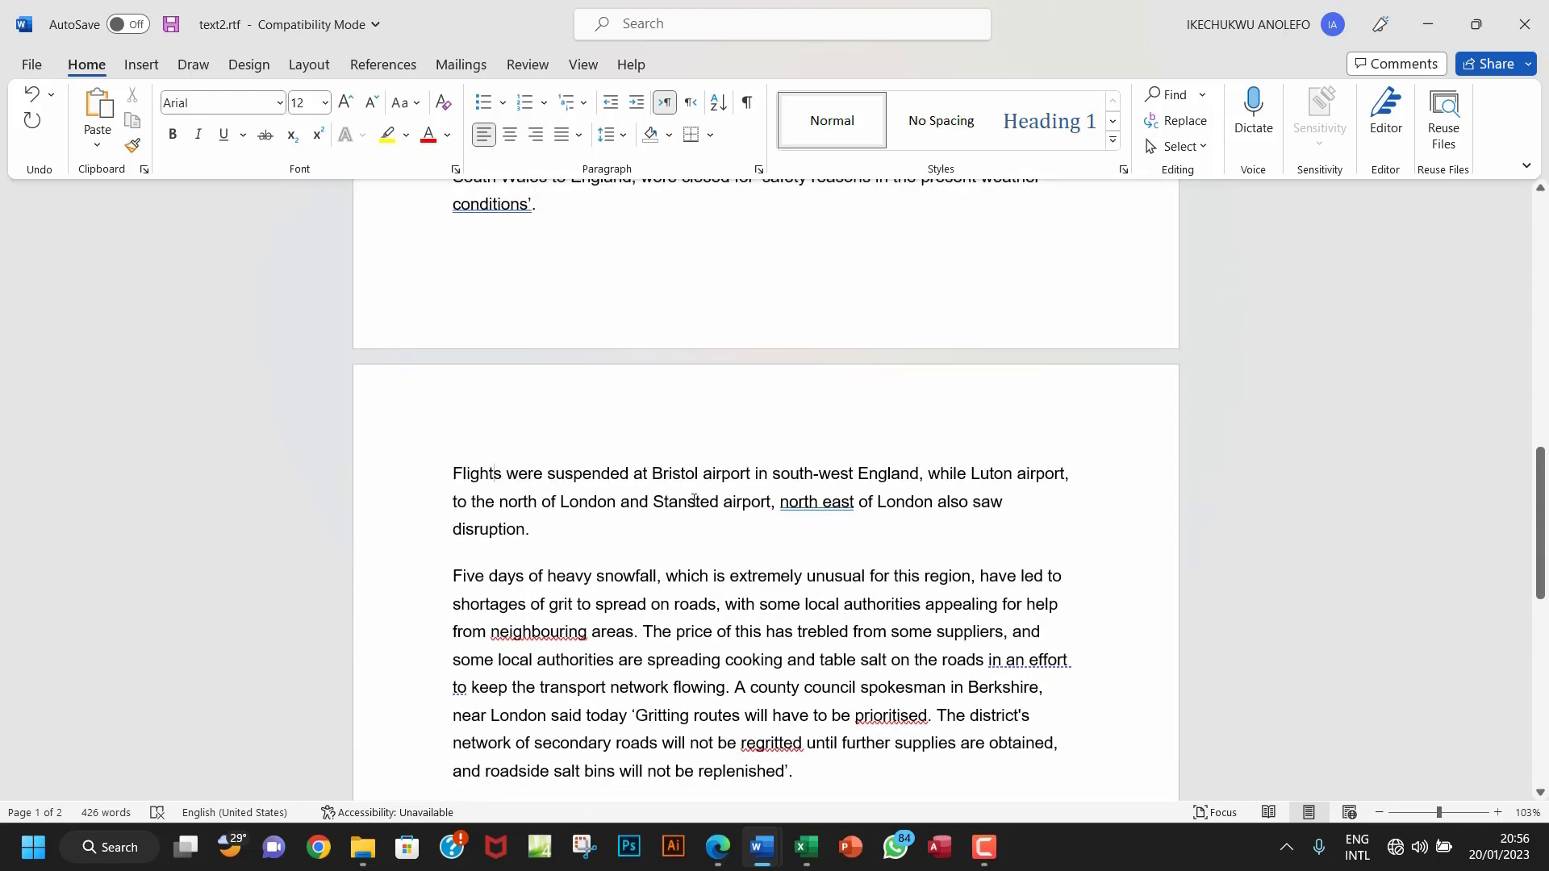
{"action": "left_click_drag", "start_coordinate": [499, 474], "coordinate": [721, 504]}
- Copy the bold 'Heavy snowfalls were reported' text from the activity in Edge and insert an empty paragraph before 'Flights were suspended' in text2.rtf
{"action": "mouse_move", "coordinate": [768, 845]}
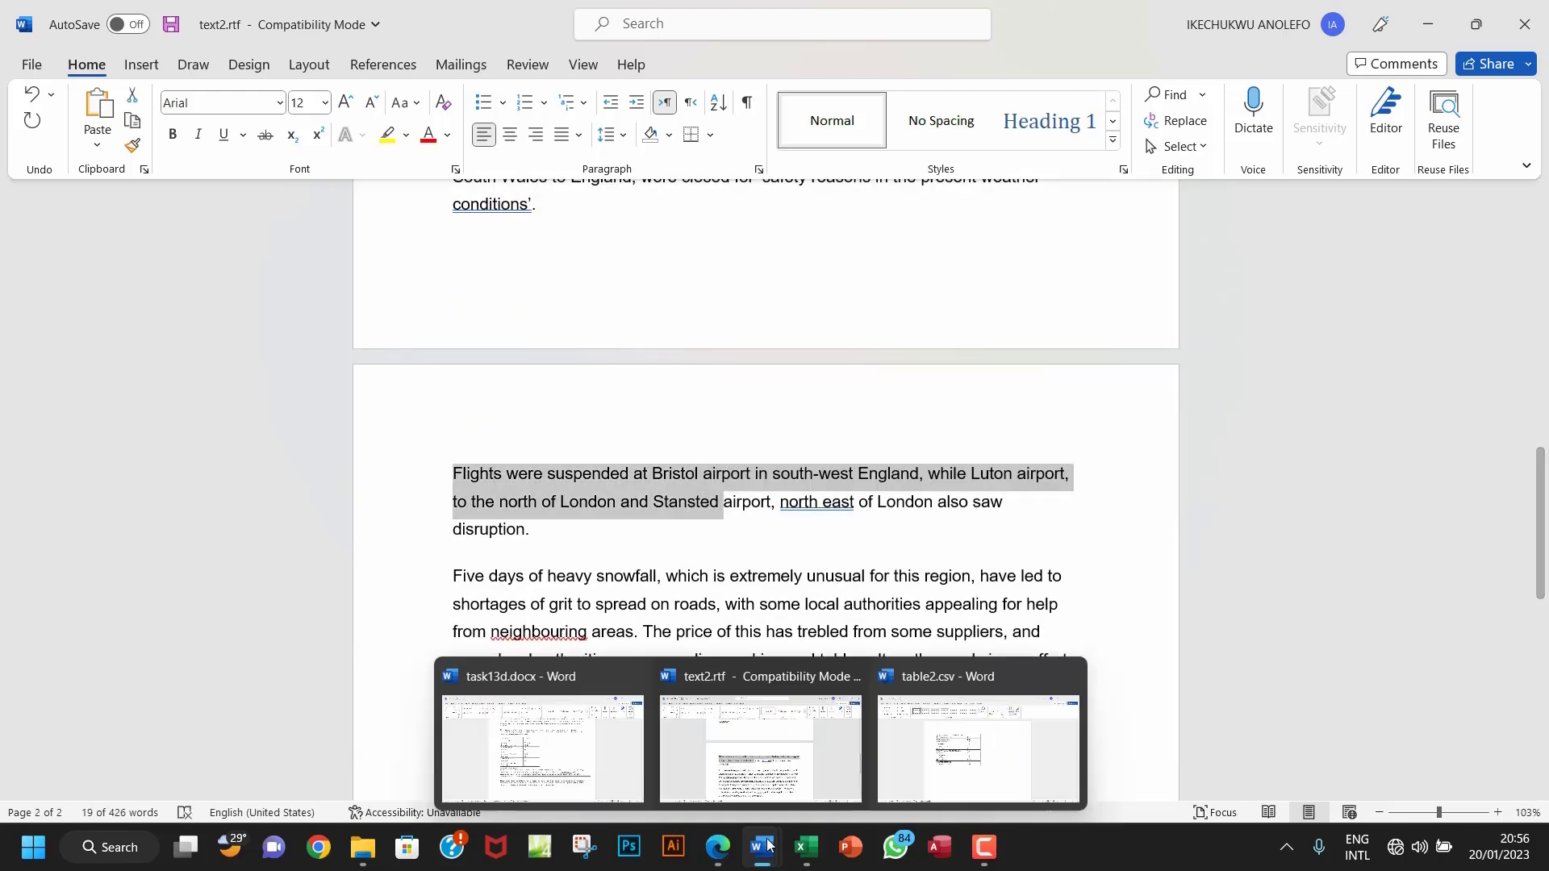
{"action": "left_click", "coordinate": [717, 847]}
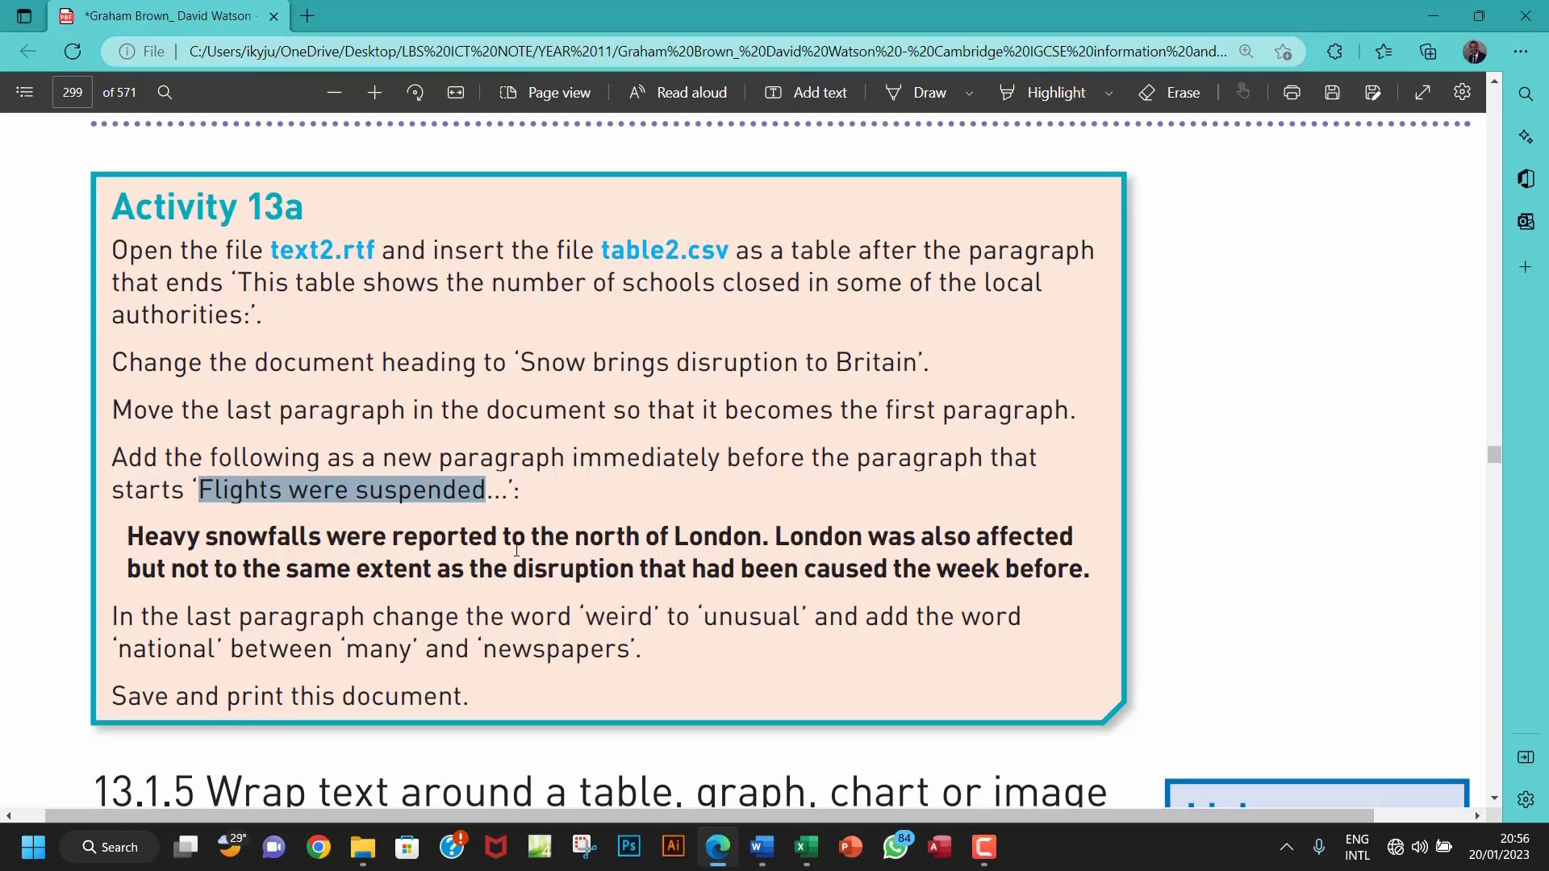
{"action": "left_click_drag", "start_coordinate": [126, 537], "coordinate": [1095, 581]}
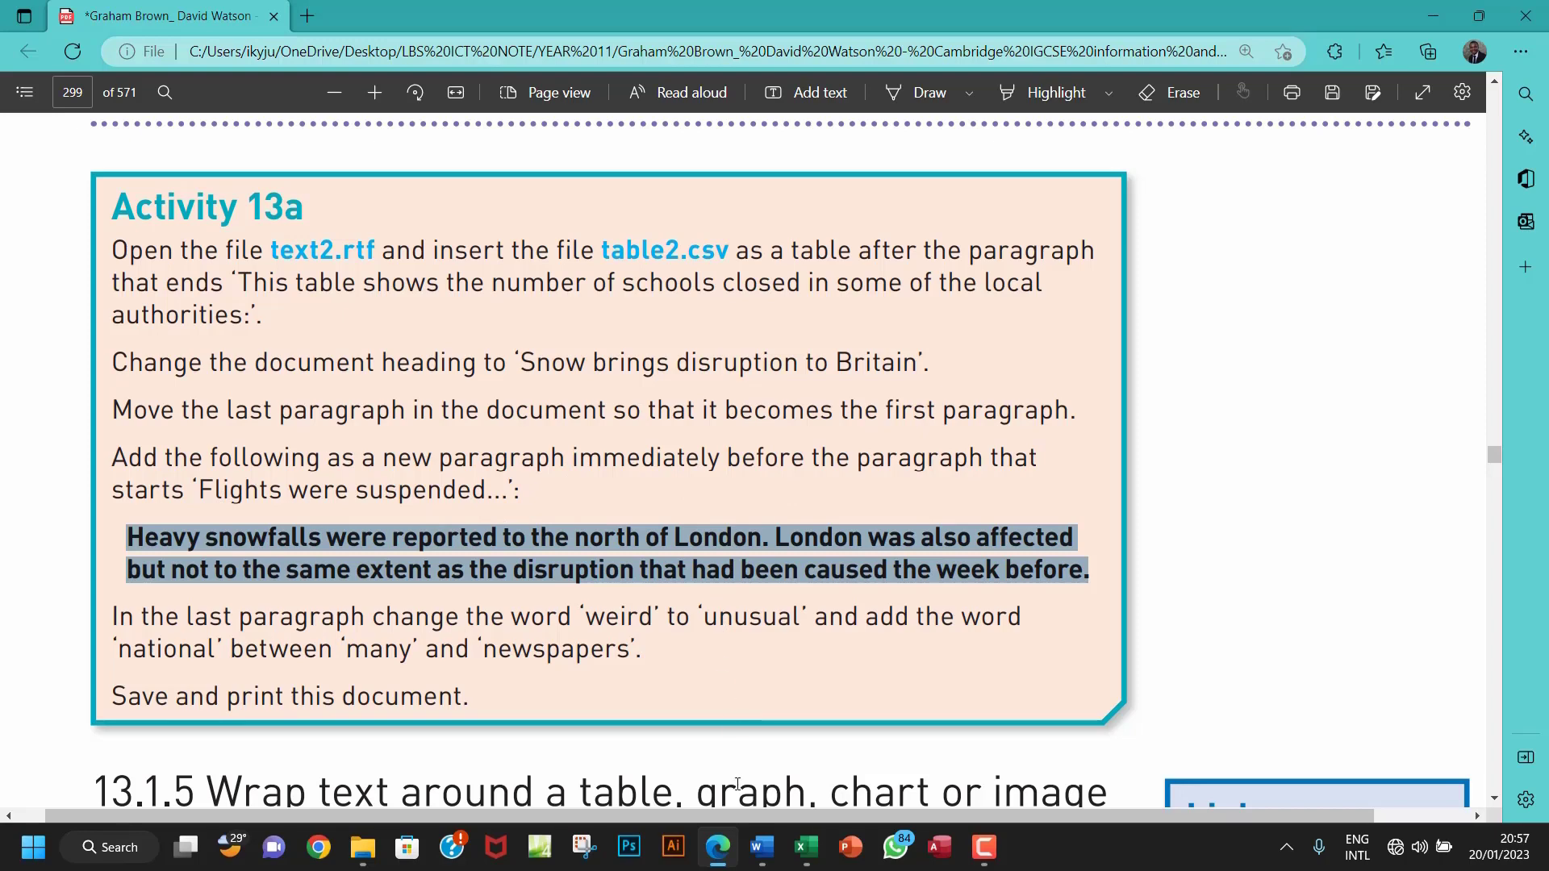
{"action": "mouse_move", "coordinate": [758, 843]}
{"action": "left_click", "coordinate": [762, 755]}
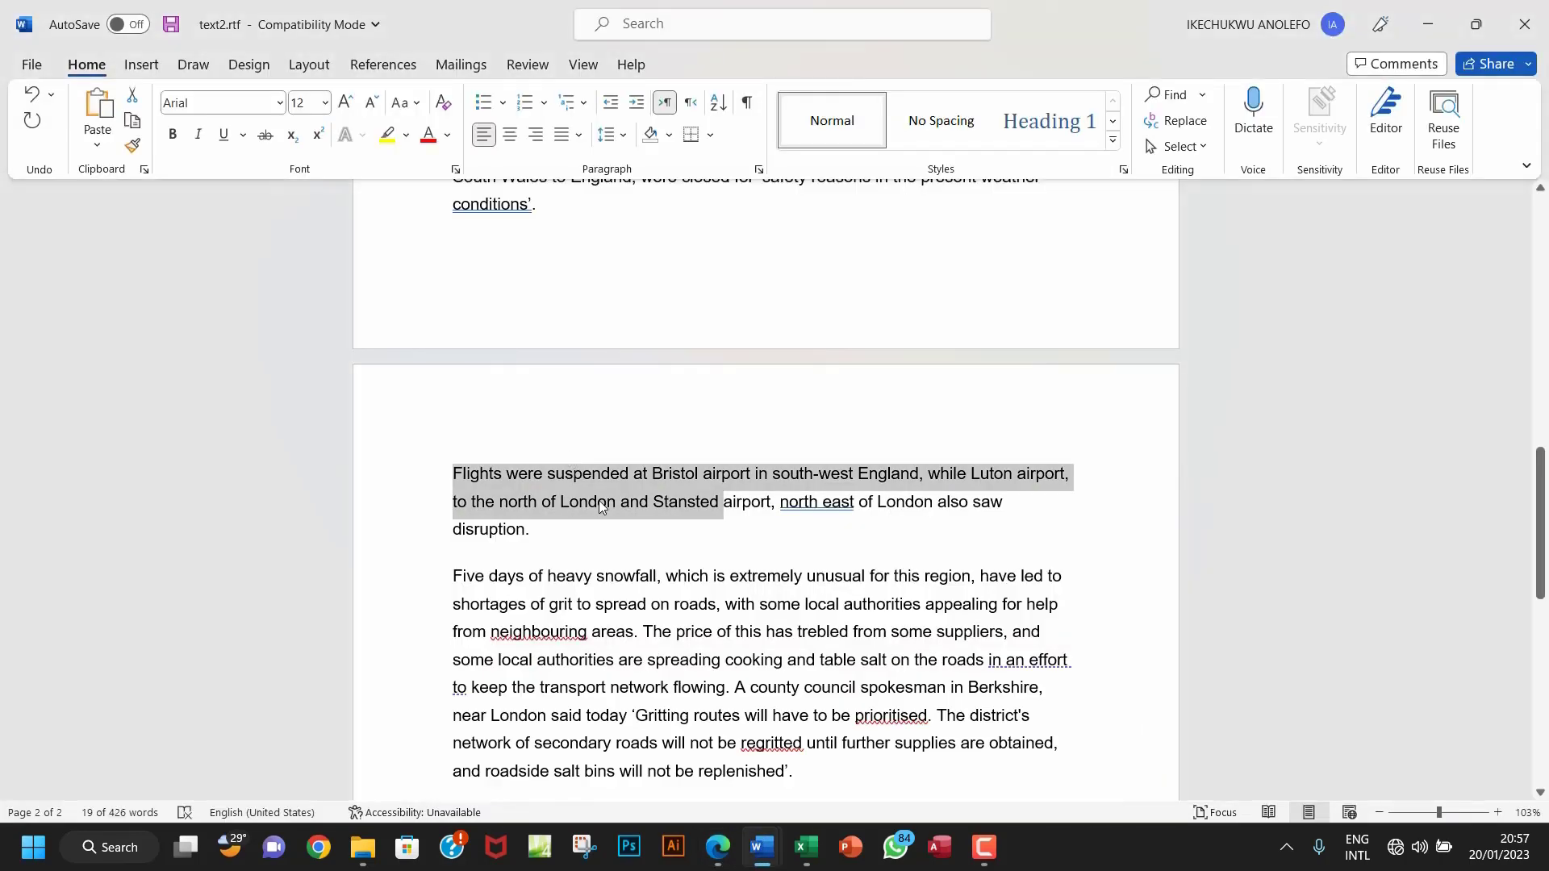
{"action": "scroll", "coordinate": [598, 505], "scroll_direction": "up", "scroll_amount": 2}
{"action": "left_click", "coordinate": [577, 460]}
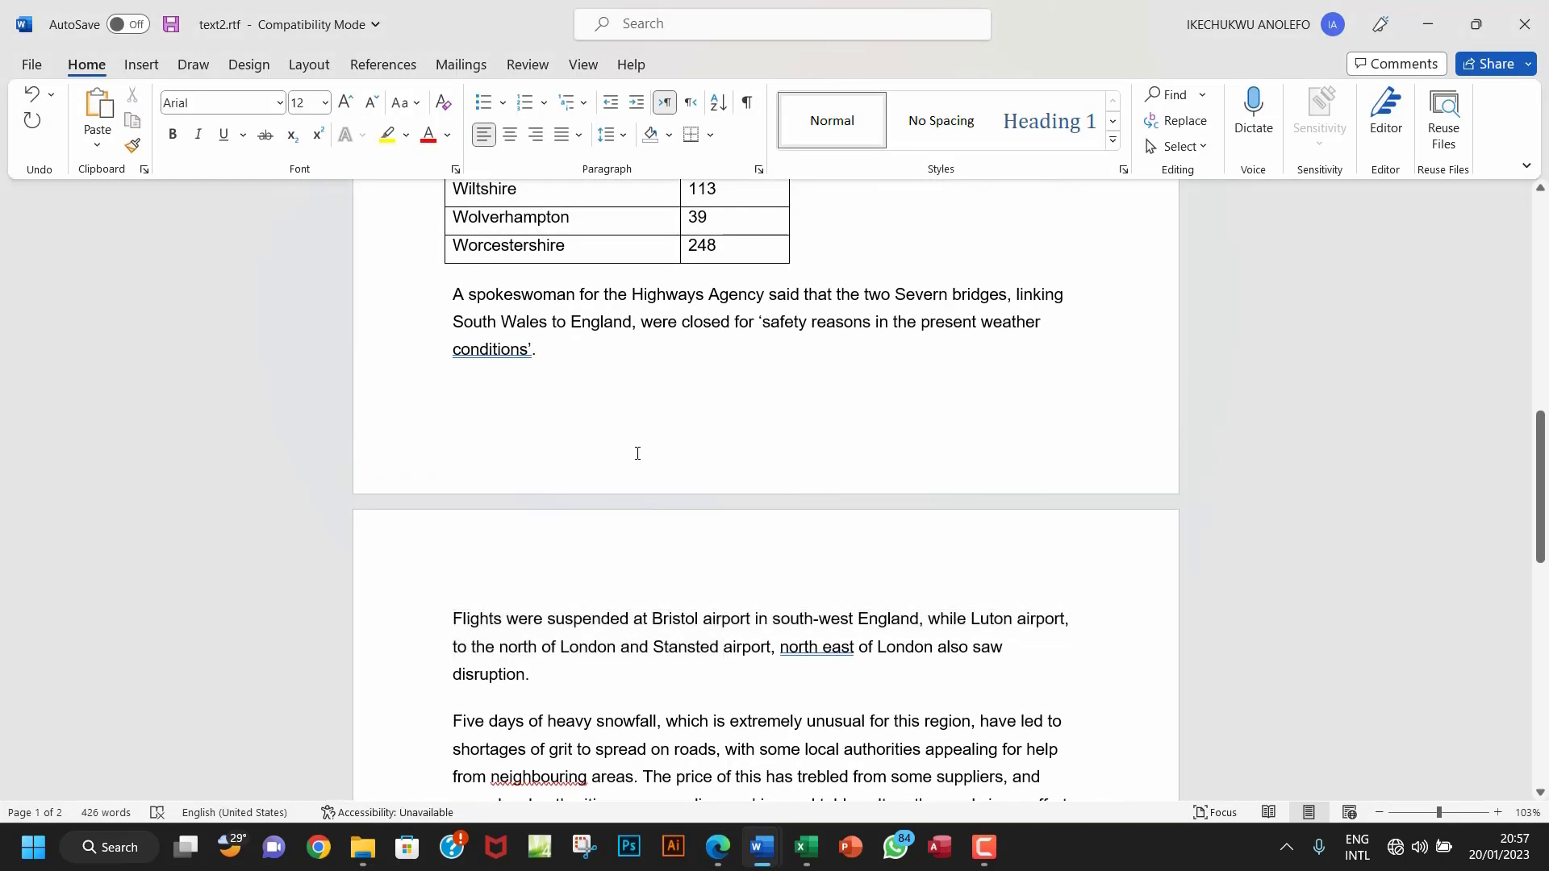
{"action": "key", "text": "Return"}
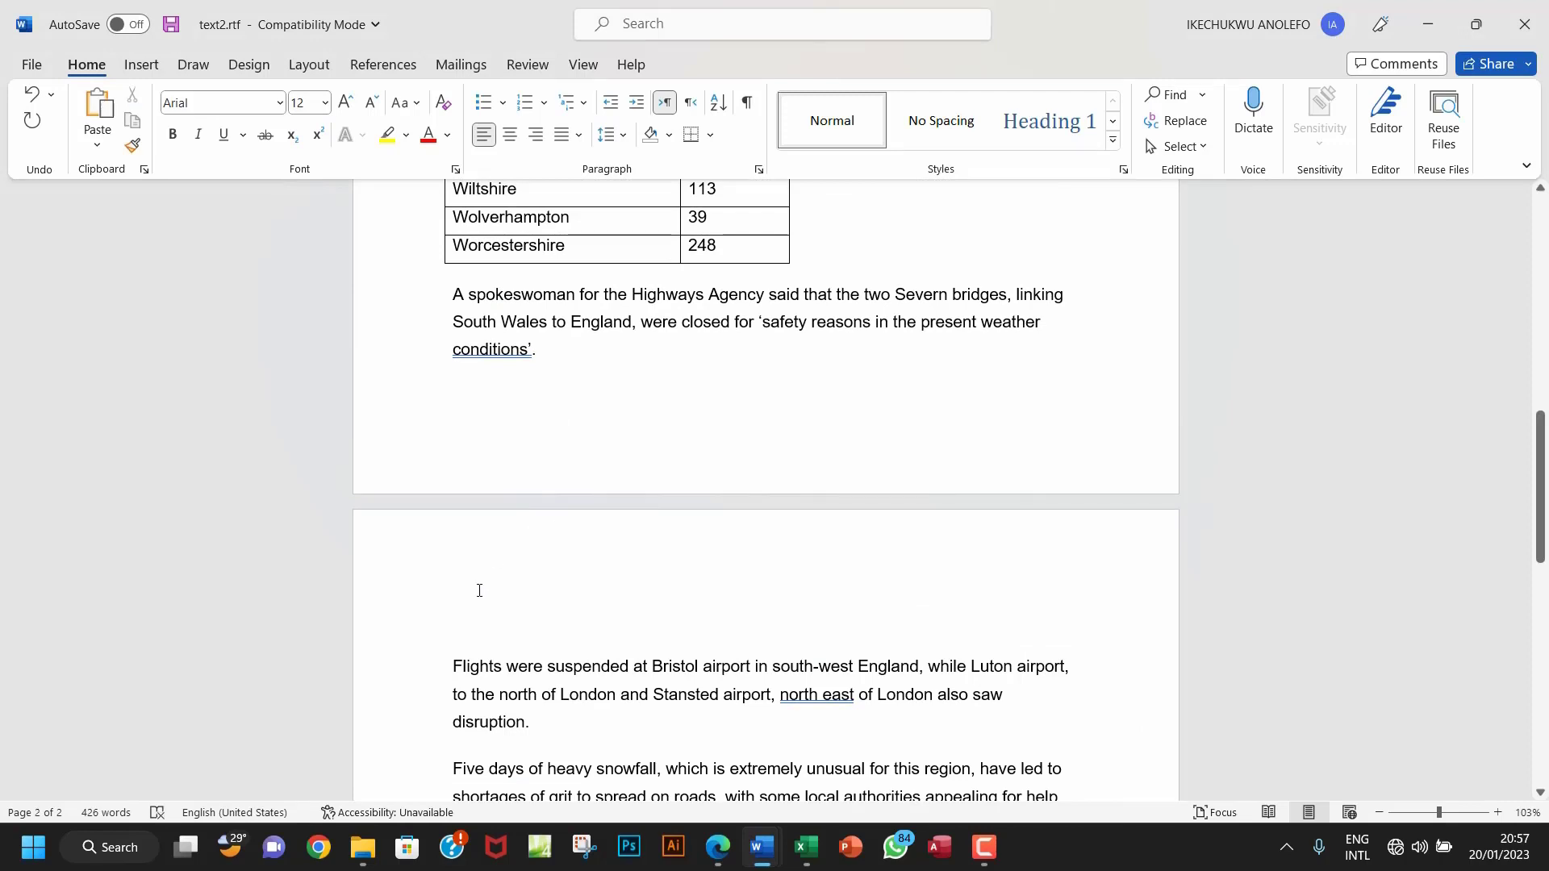
- Try pasting the 'Heavy snowfalls' text into the empty paragraph, check its layout, and undo the paste
{"action": "right_click", "coordinate": [460, 633]}
{"action": "left_click", "coordinate": [569, 368]}
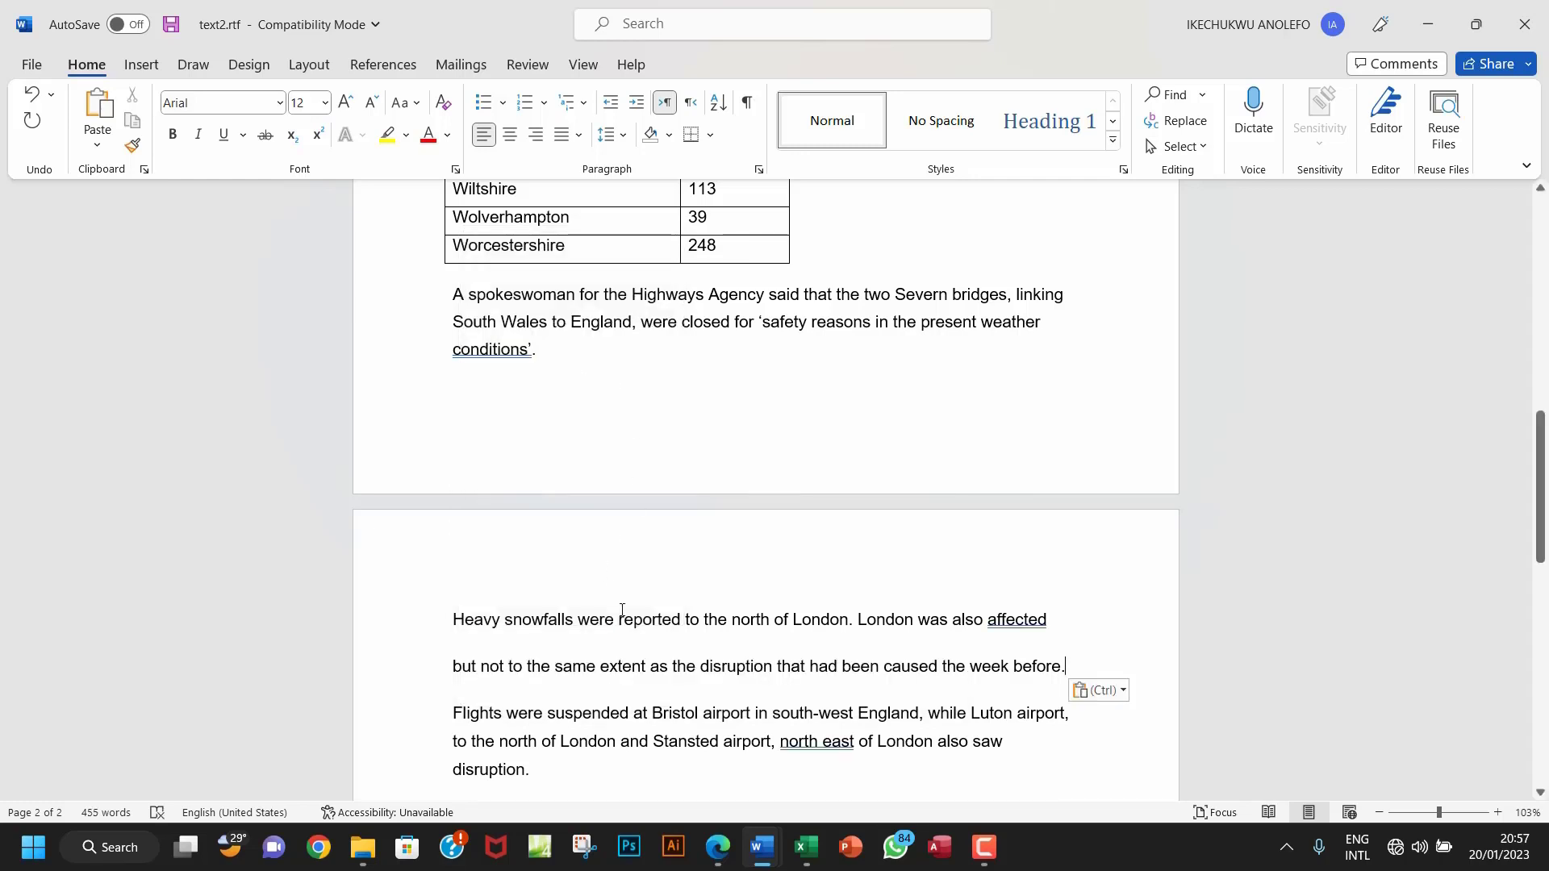
{"action": "scroll", "coordinate": [622, 610], "scroll_direction": "up", "scroll_amount": 1}
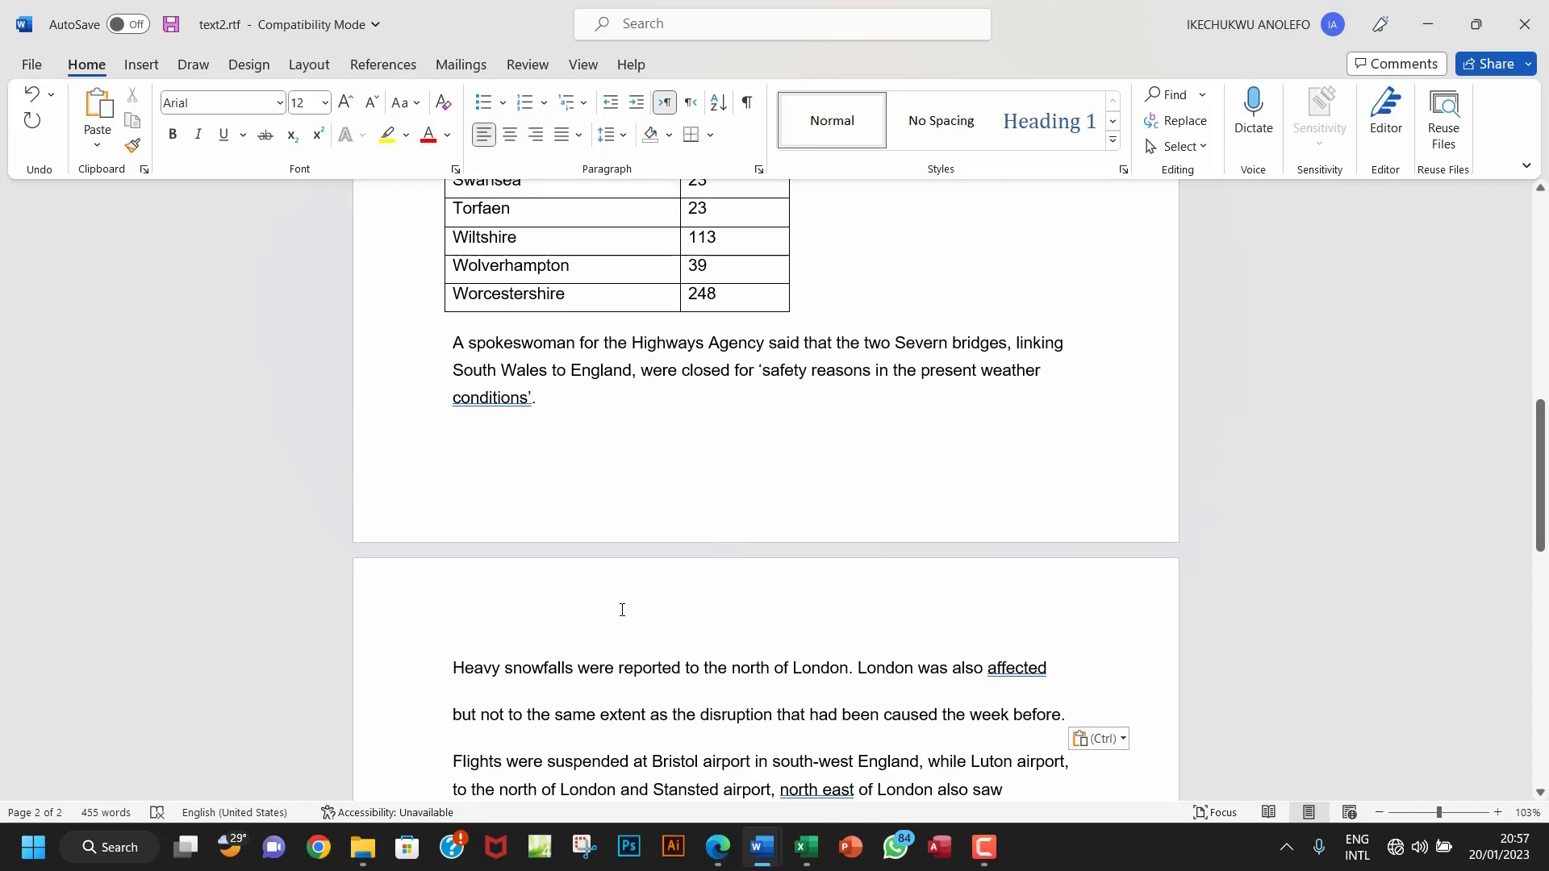
{"action": "scroll", "coordinate": [622, 610], "scroll_direction": "down", "scroll_amount": 2}
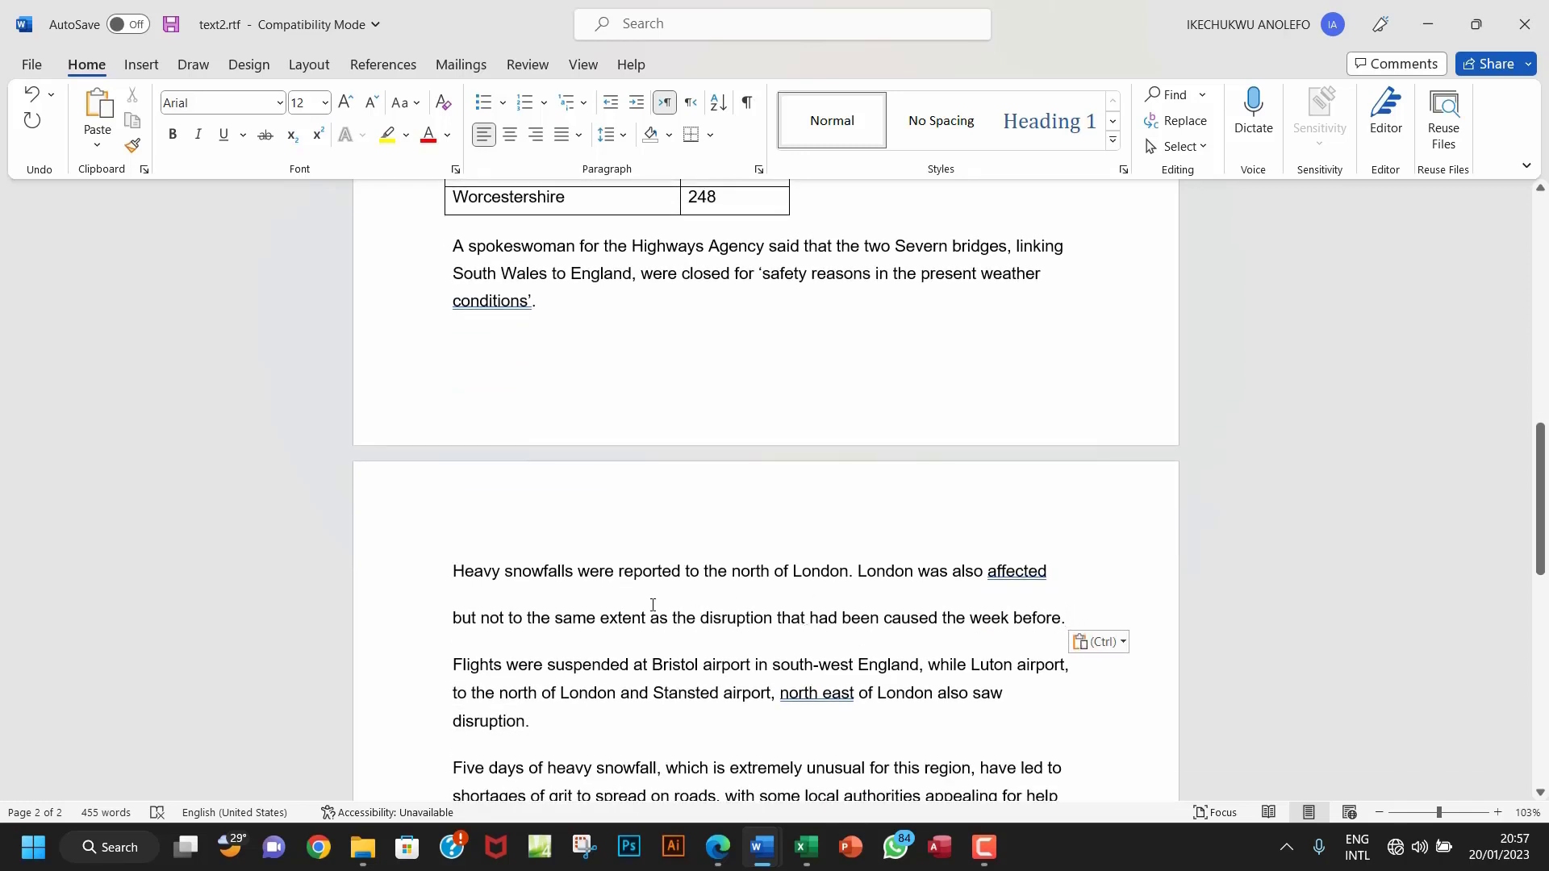
{"action": "key", "text": "ctrl+z"}
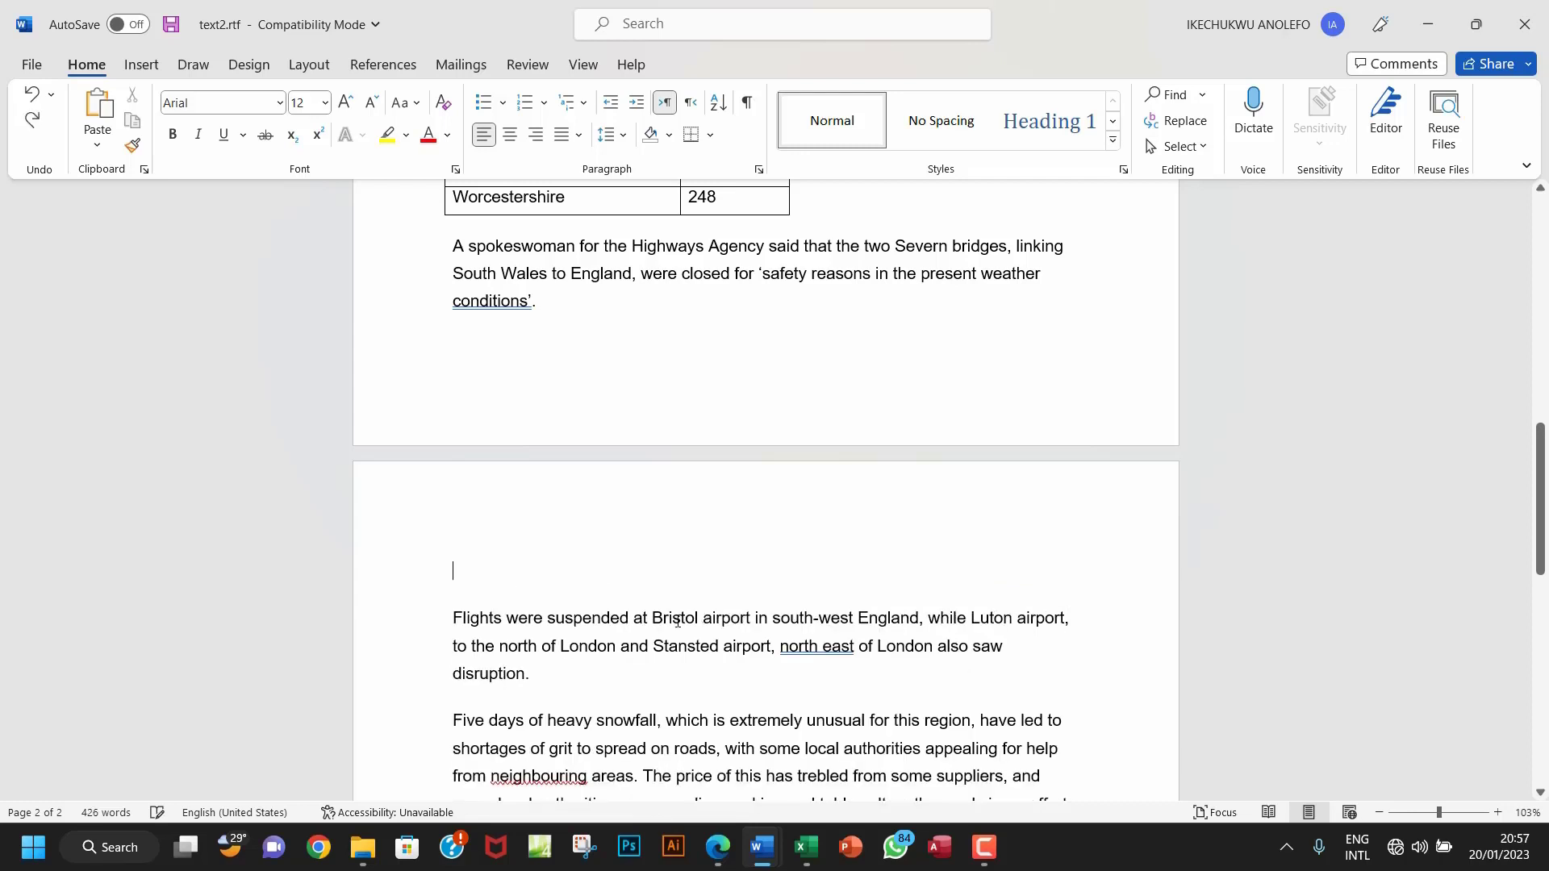
- Paste the copied 'Heavy snowfalls were reported' text into the empty paragraph before 'Flights were suspended' using merged formatting
{"action": "right_click", "coordinate": [457, 579]}
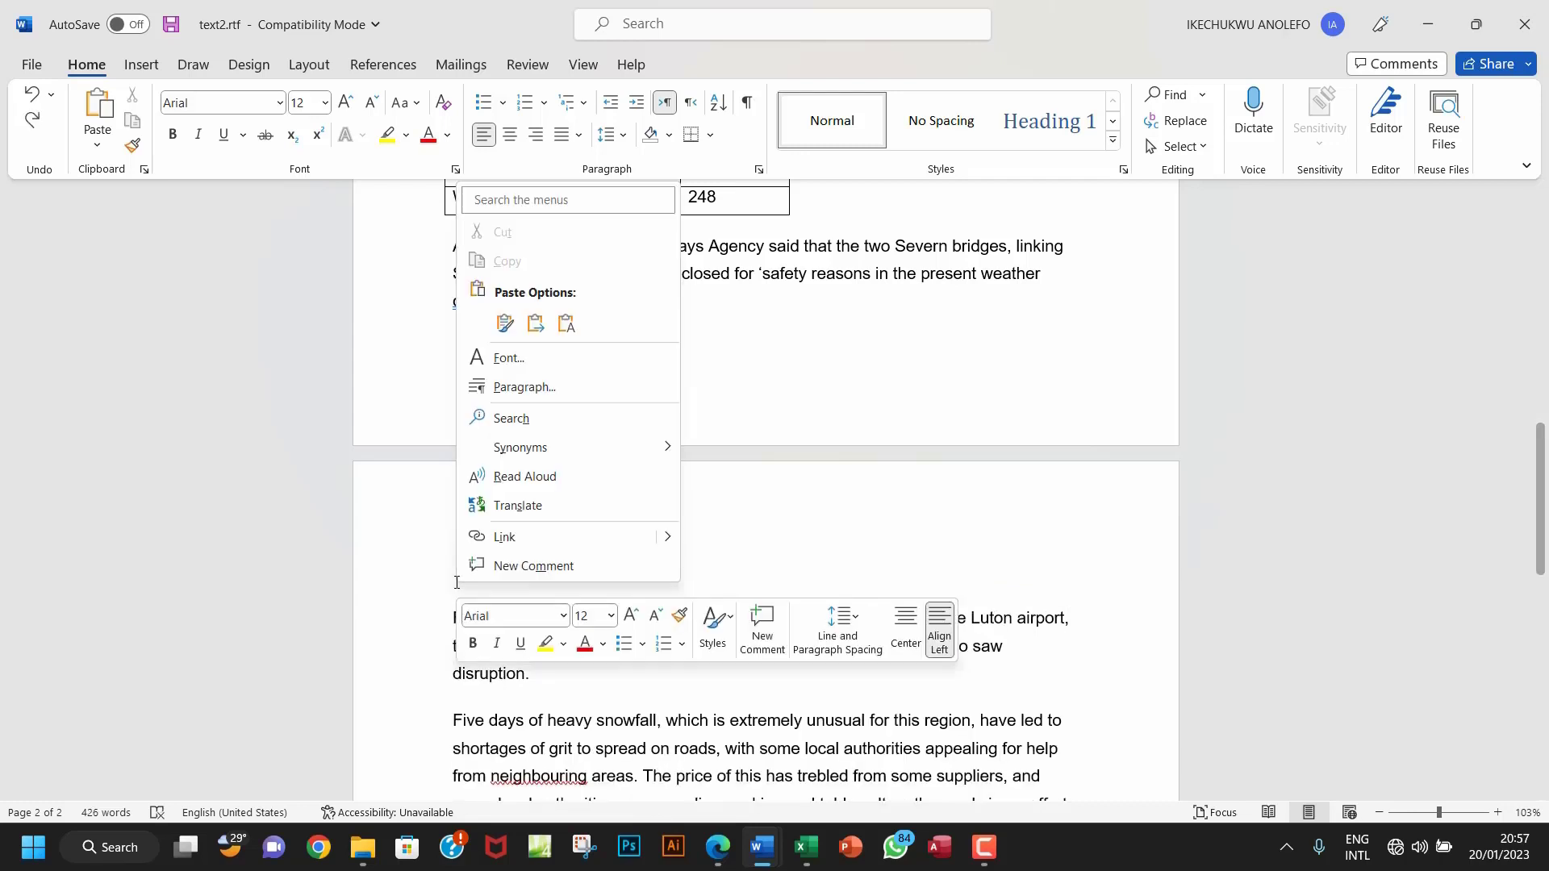
{"action": "left_click", "coordinate": [536, 323]}
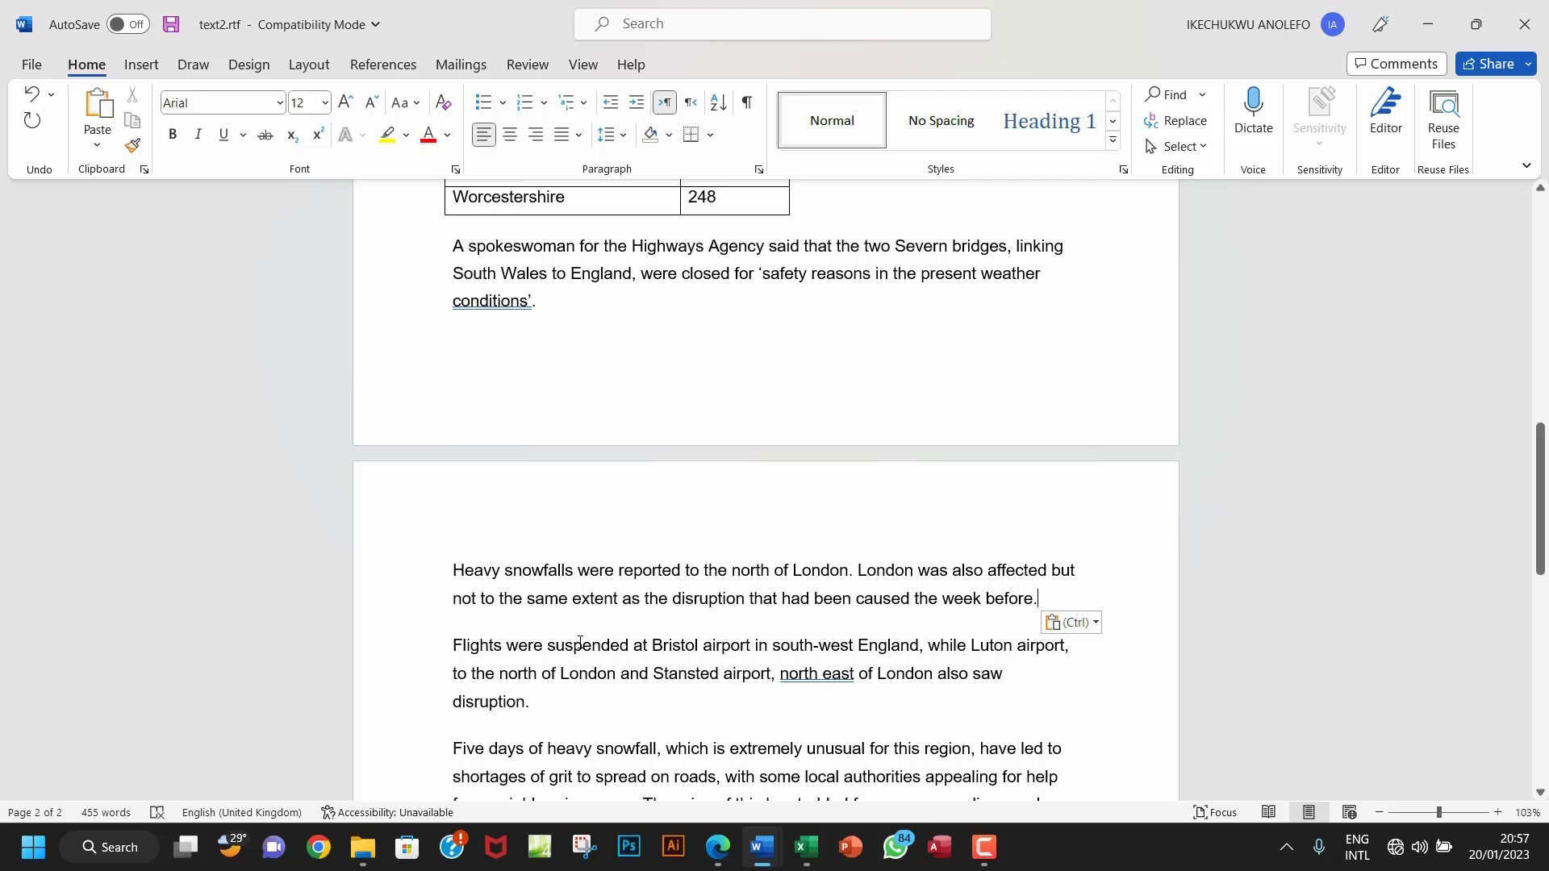
- Read the wording-change instruction for the last paragraph in Edge and locate that paragraph in text2.rtf in Word
{"action": "left_click", "coordinate": [717, 847]}
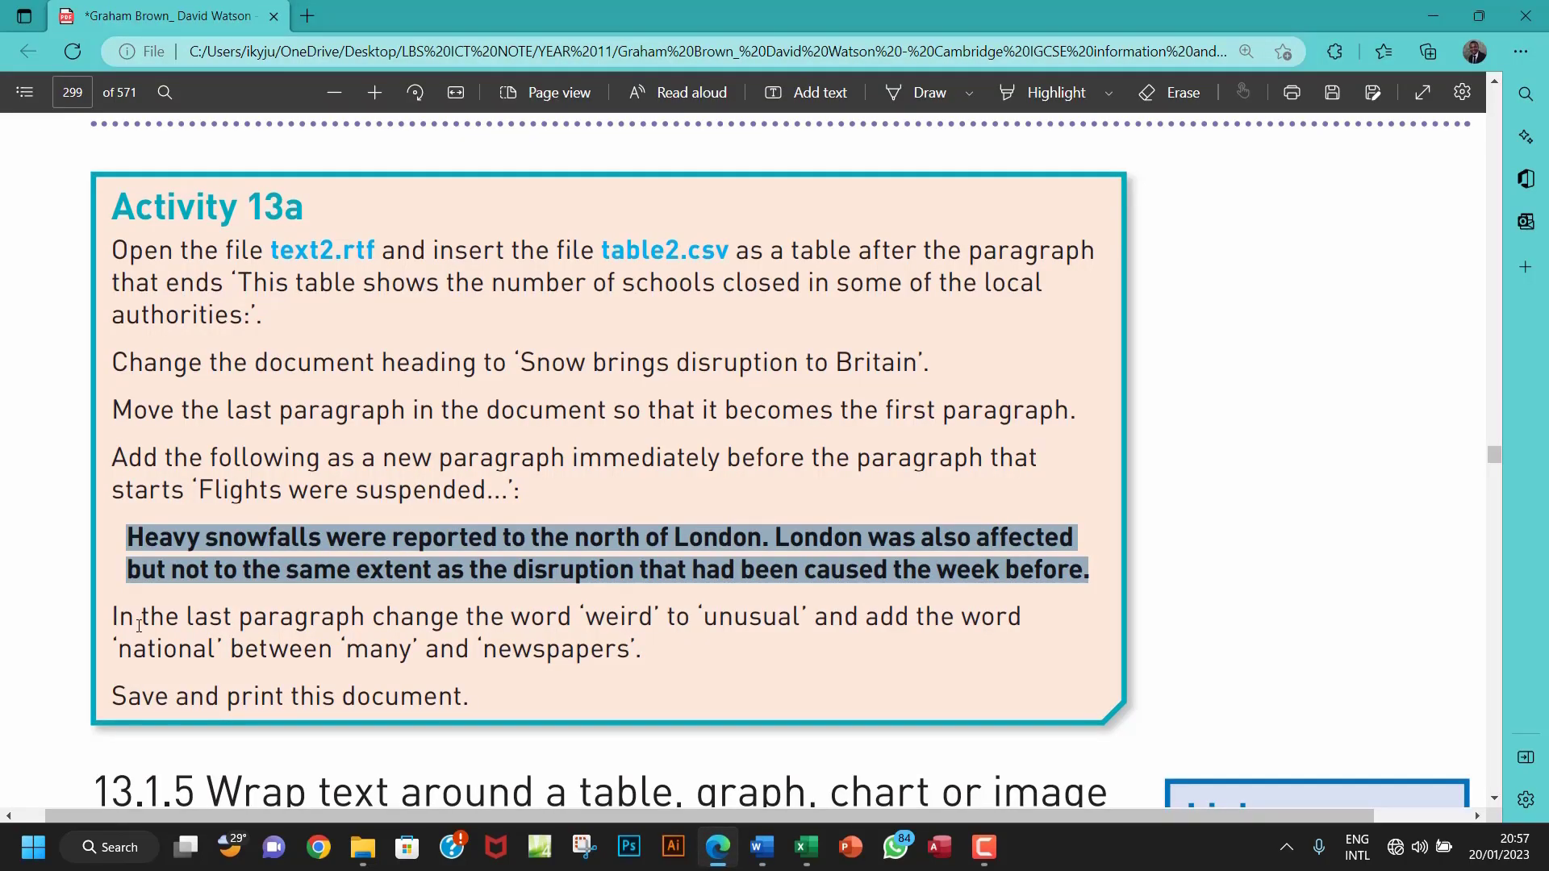
{"action": "double_click", "coordinate": [591, 622]}
{"action": "left_click", "coordinate": [741, 621]}
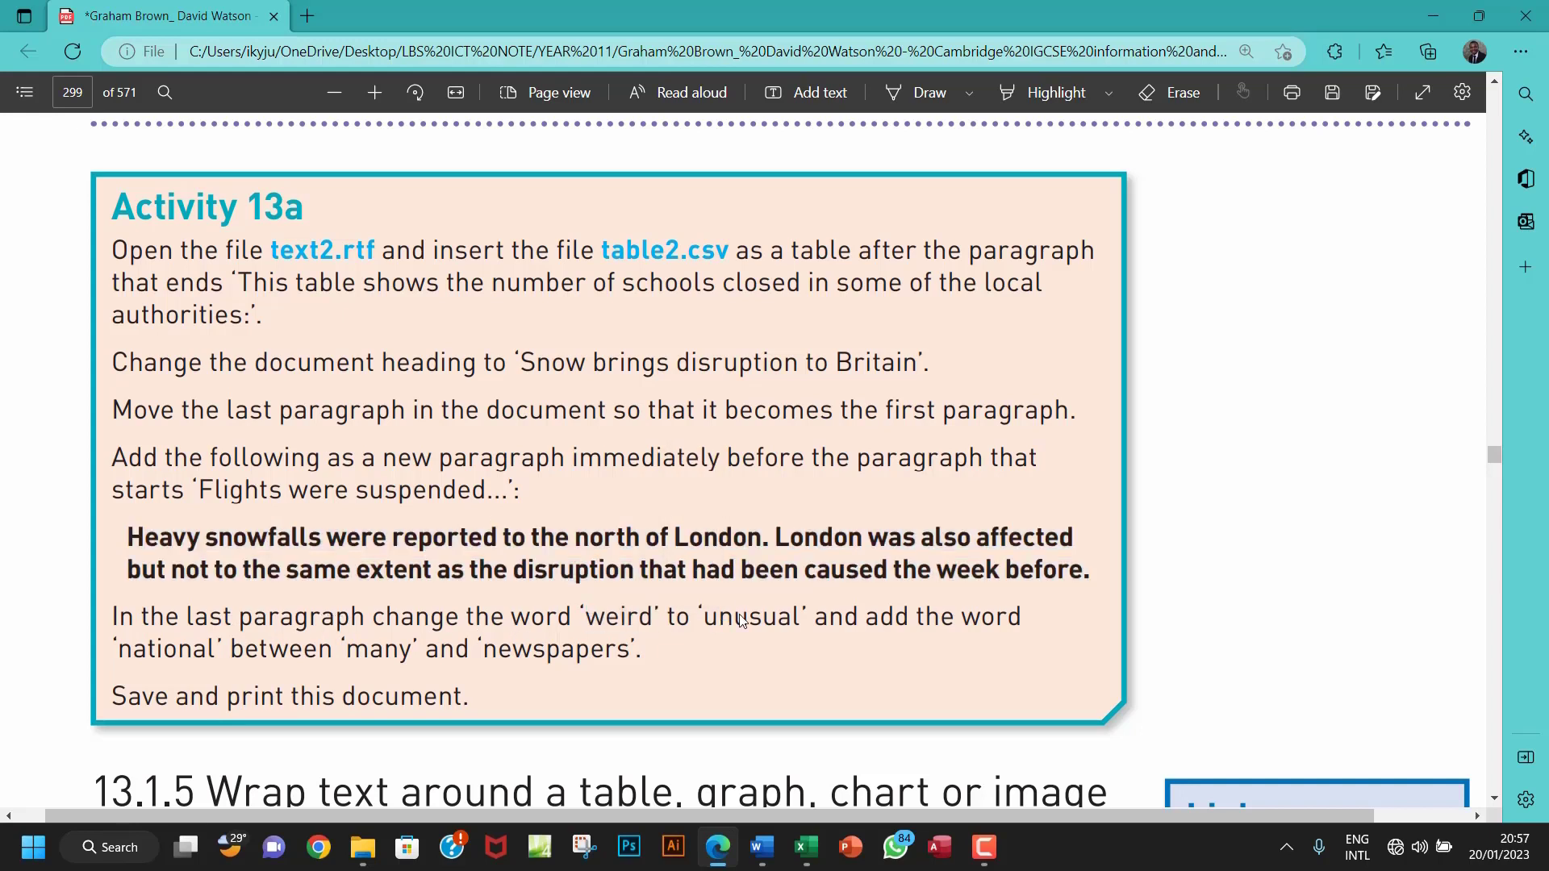
{"action": "left_click_drag", "start_coordinate": [741, 621], "coordinate": [701, 623]}
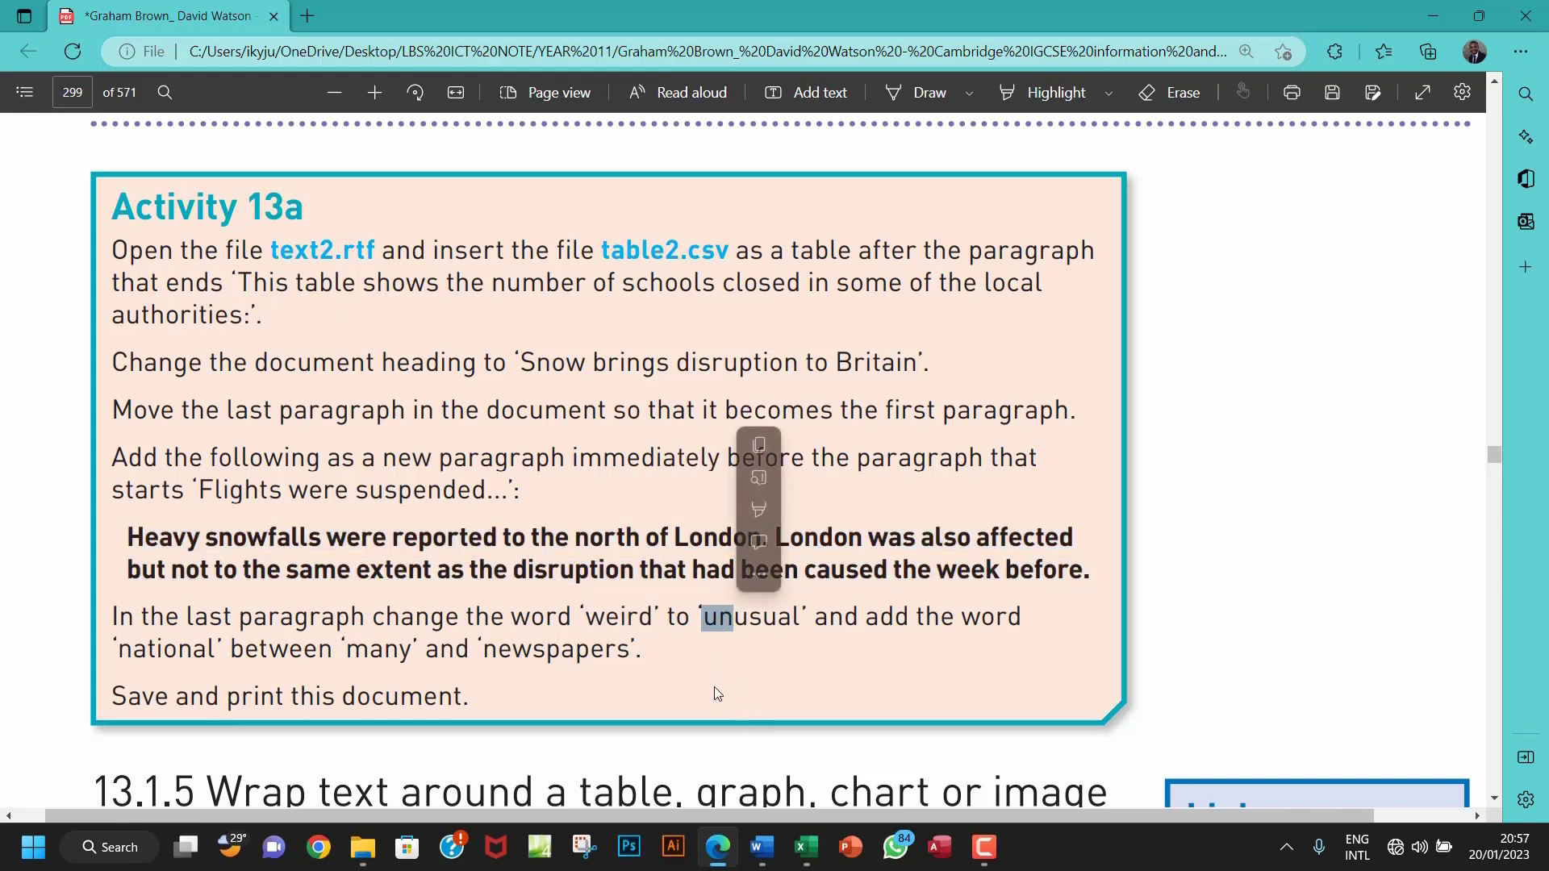
{"action": "mouse_move", "coordinate": [761, 847]}
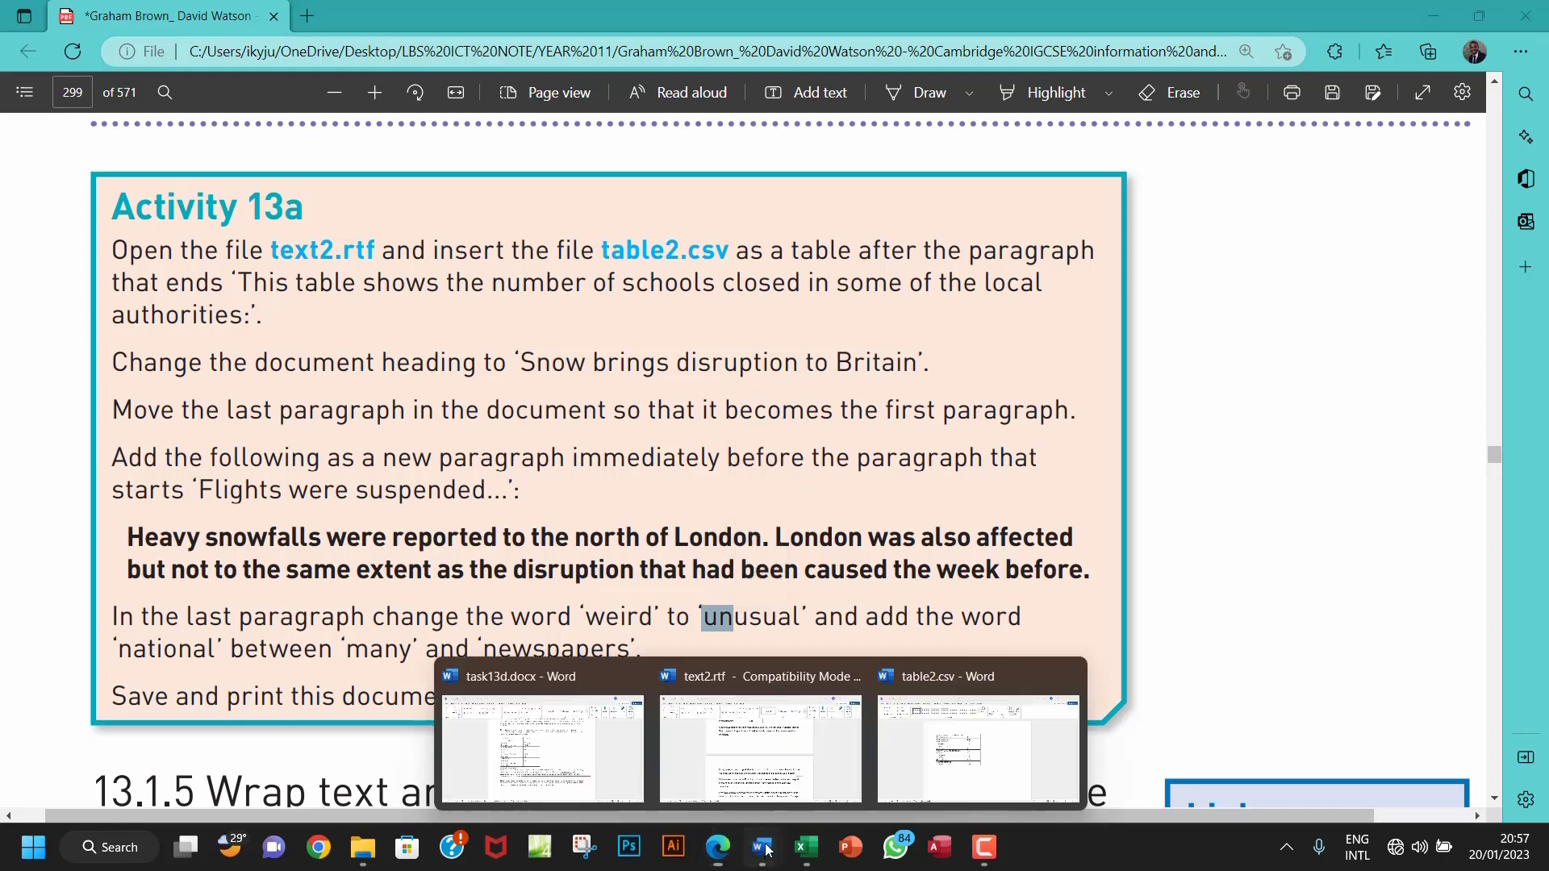
{"action": "left_click", "coordinate": [759, 757]}
{"action": "scroll", "coordinate": [726, 565], "scroll_direction": "down", "scroll_amount": 10}
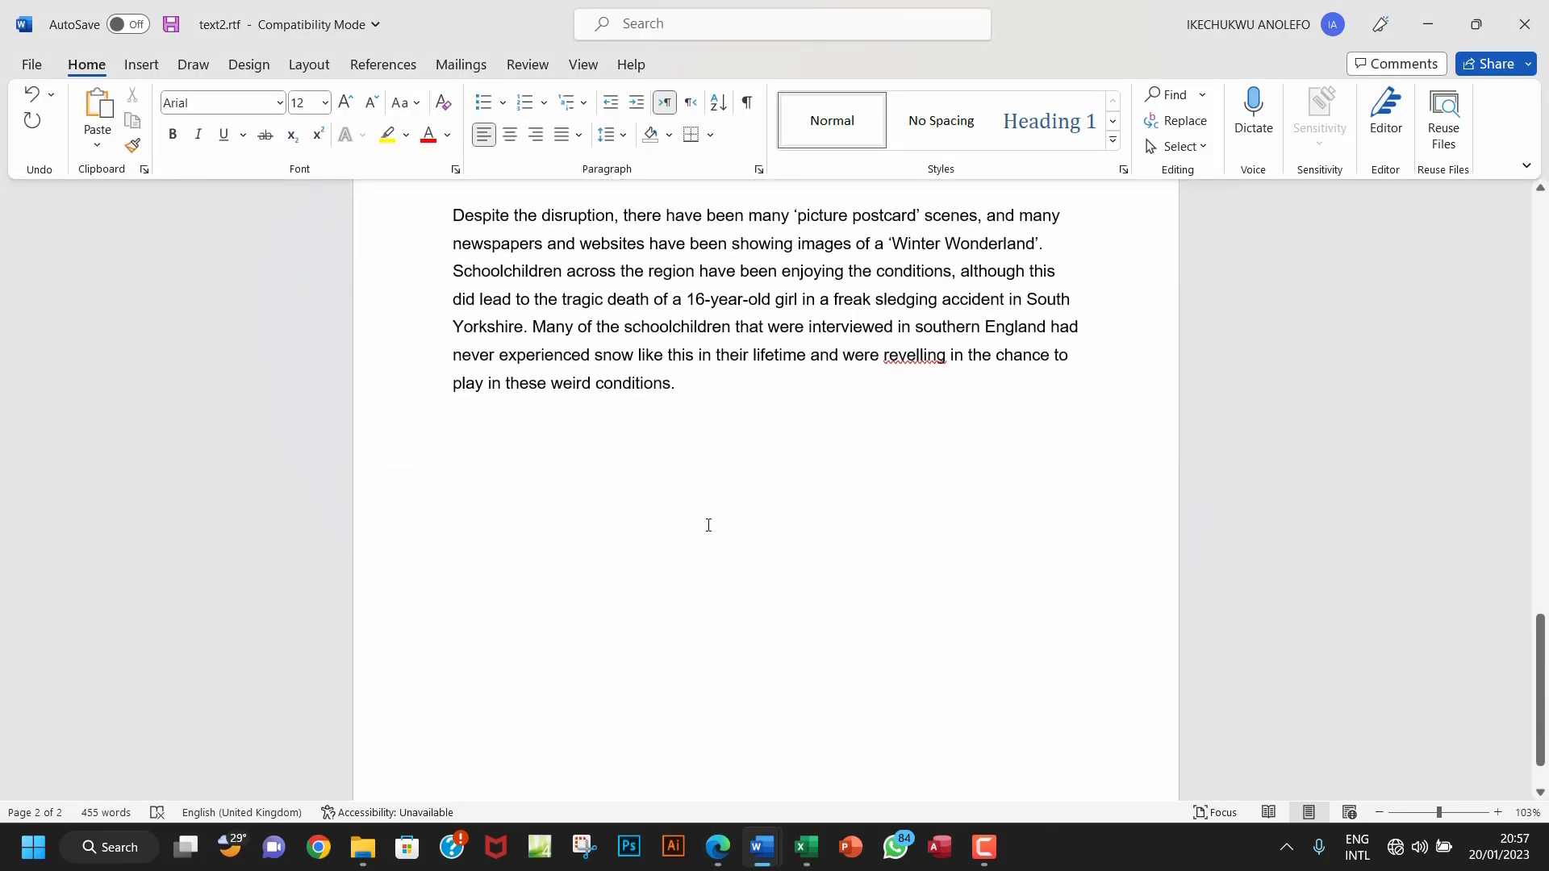
{"action": "scroll", "coordinate": [726, 520], "scroll_direction": "up", "scroll_amount": 2}
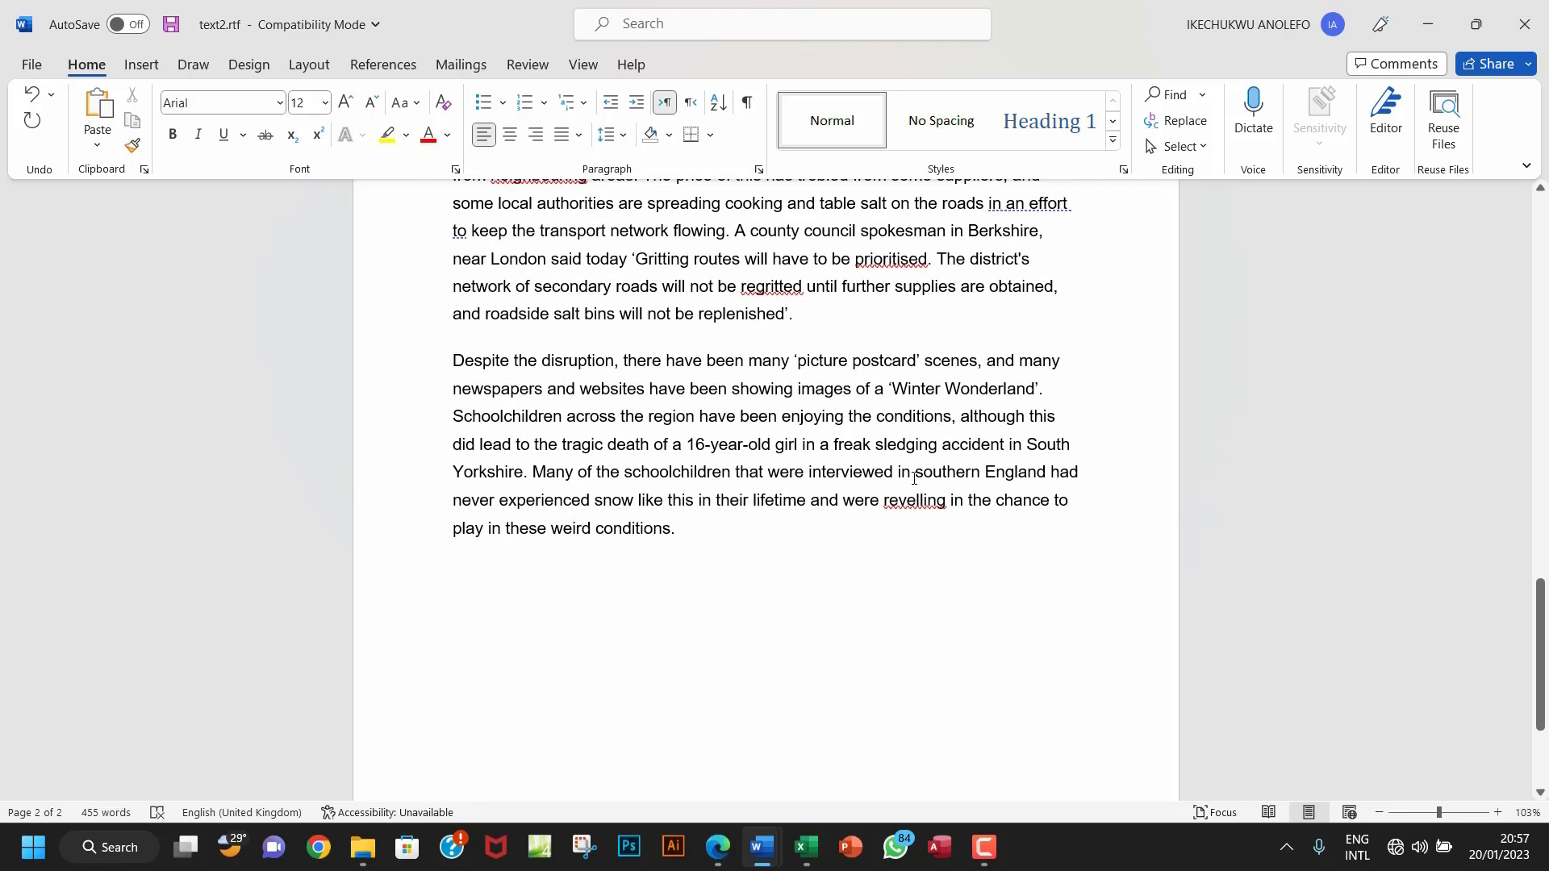
{"action": "left_click", "coordinate": [751, 476]}
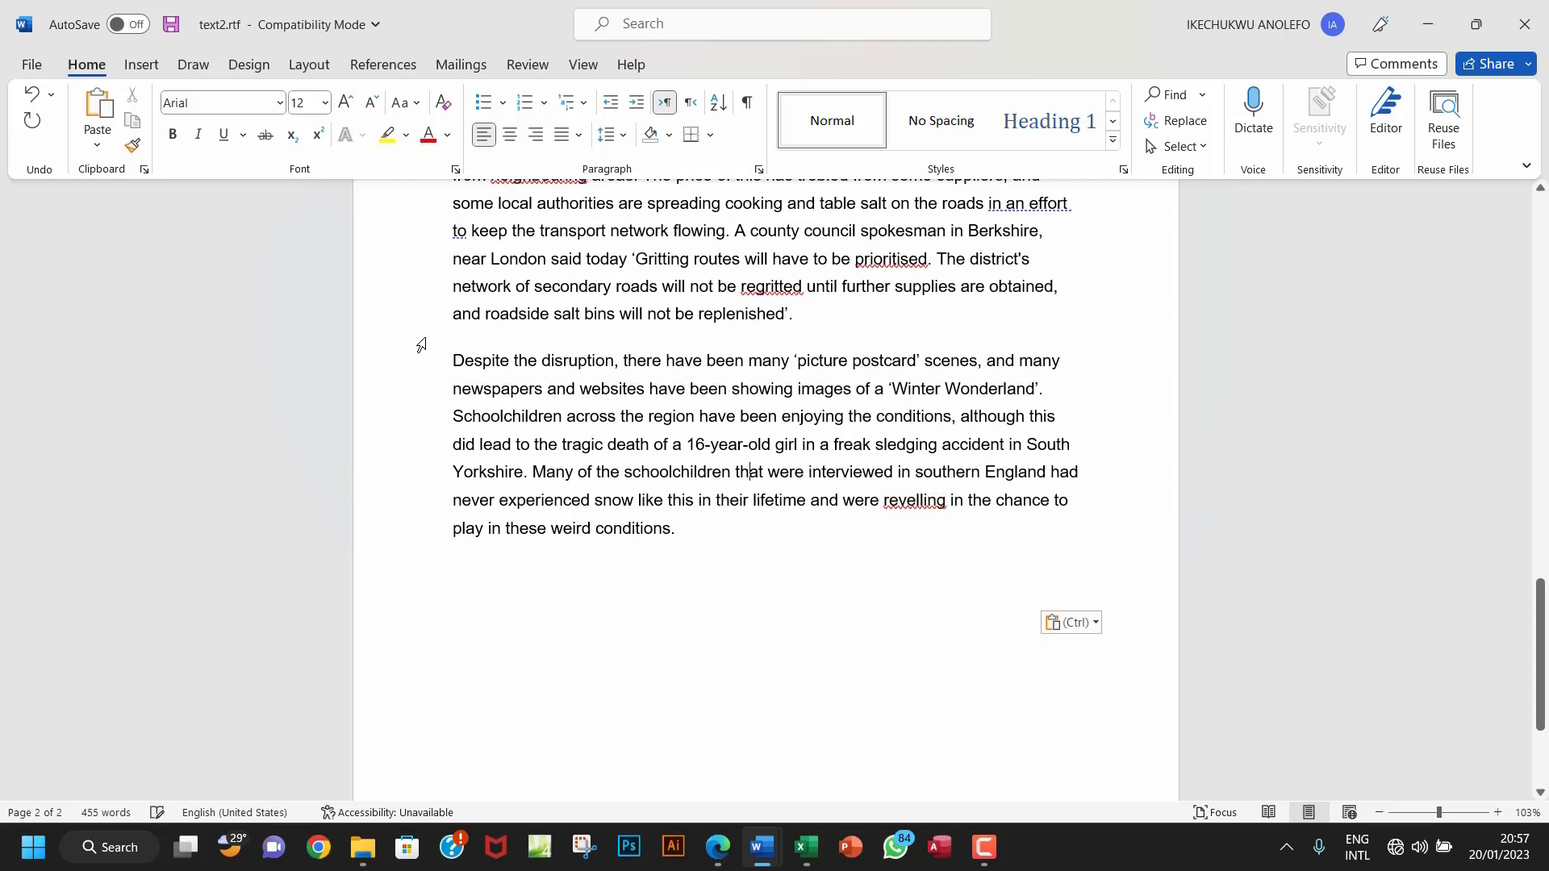
- Find the word 'weird' in the document and replace it with 'unusual' in the last paragraph
{"action": "key", "text": "ctrl+f"}
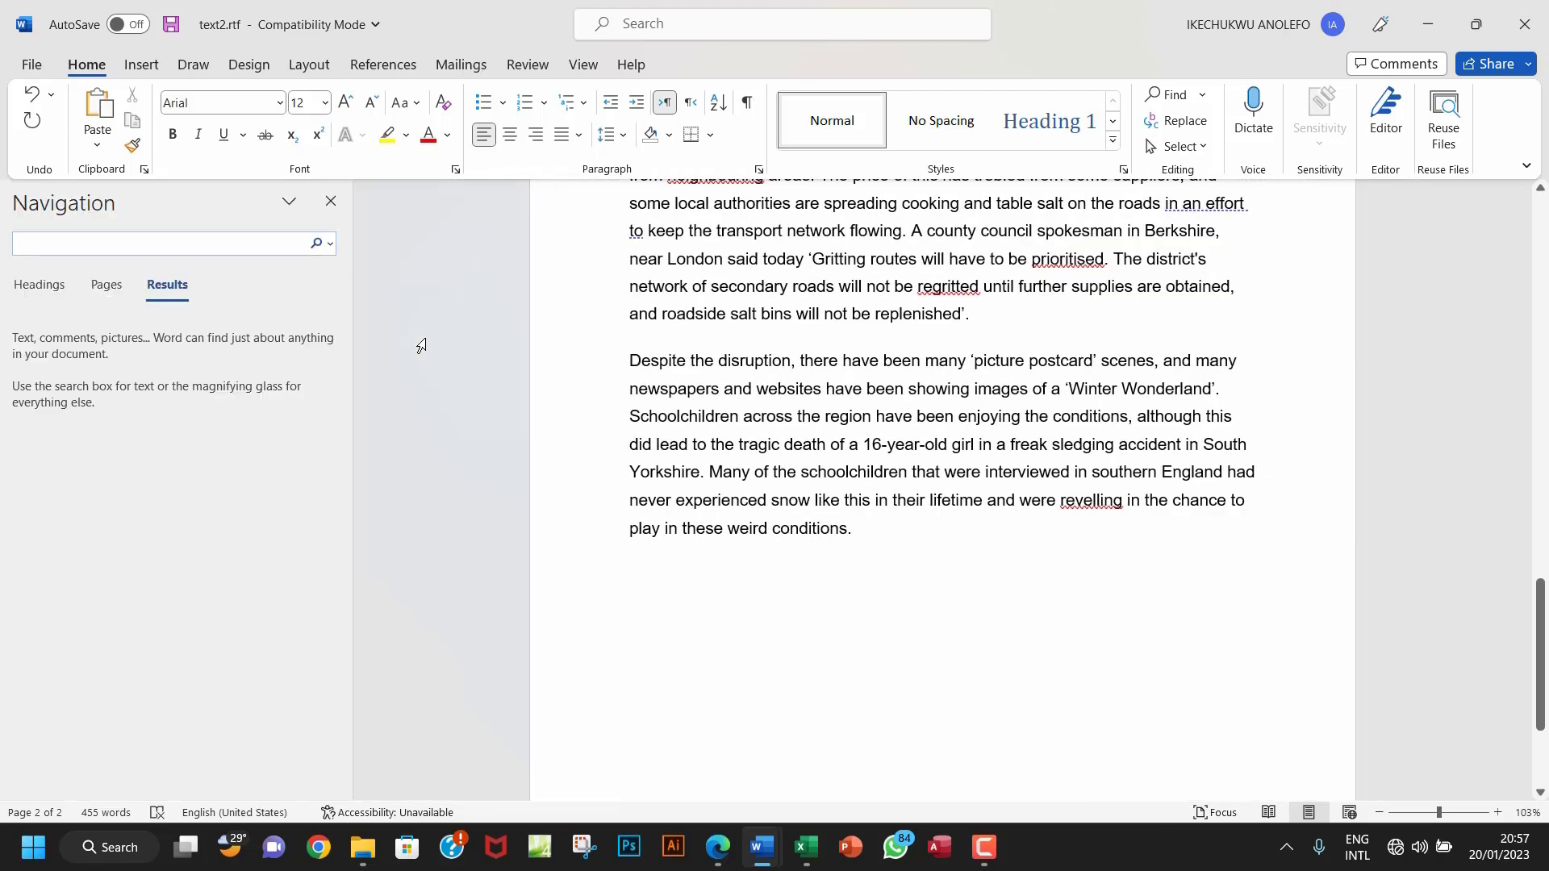
{"action": "type", "text": "we"}
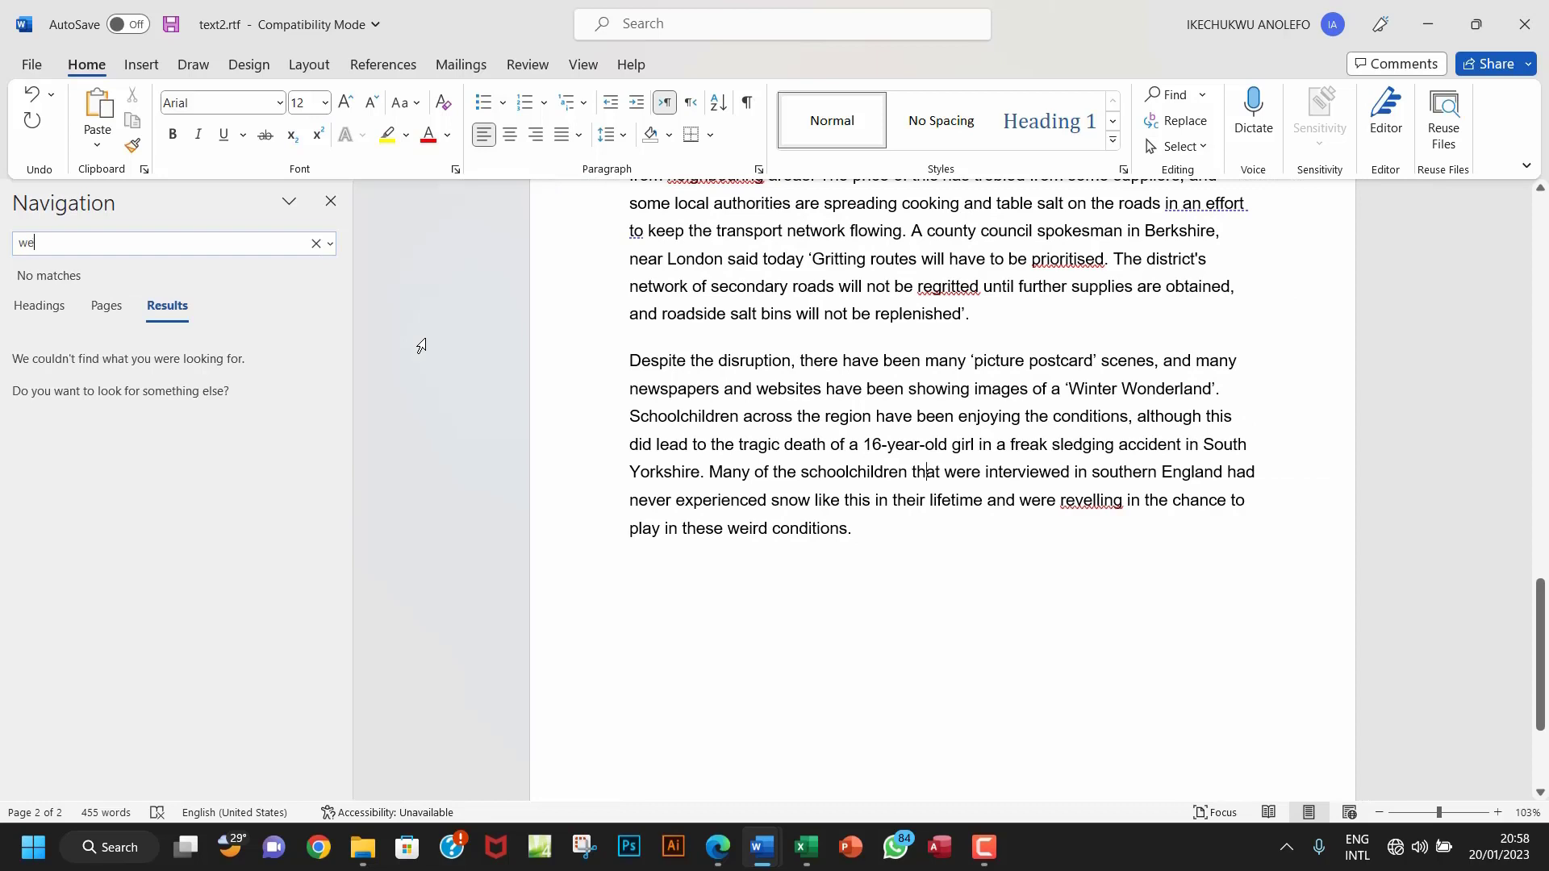
{"action": "type", "text": "ird"}
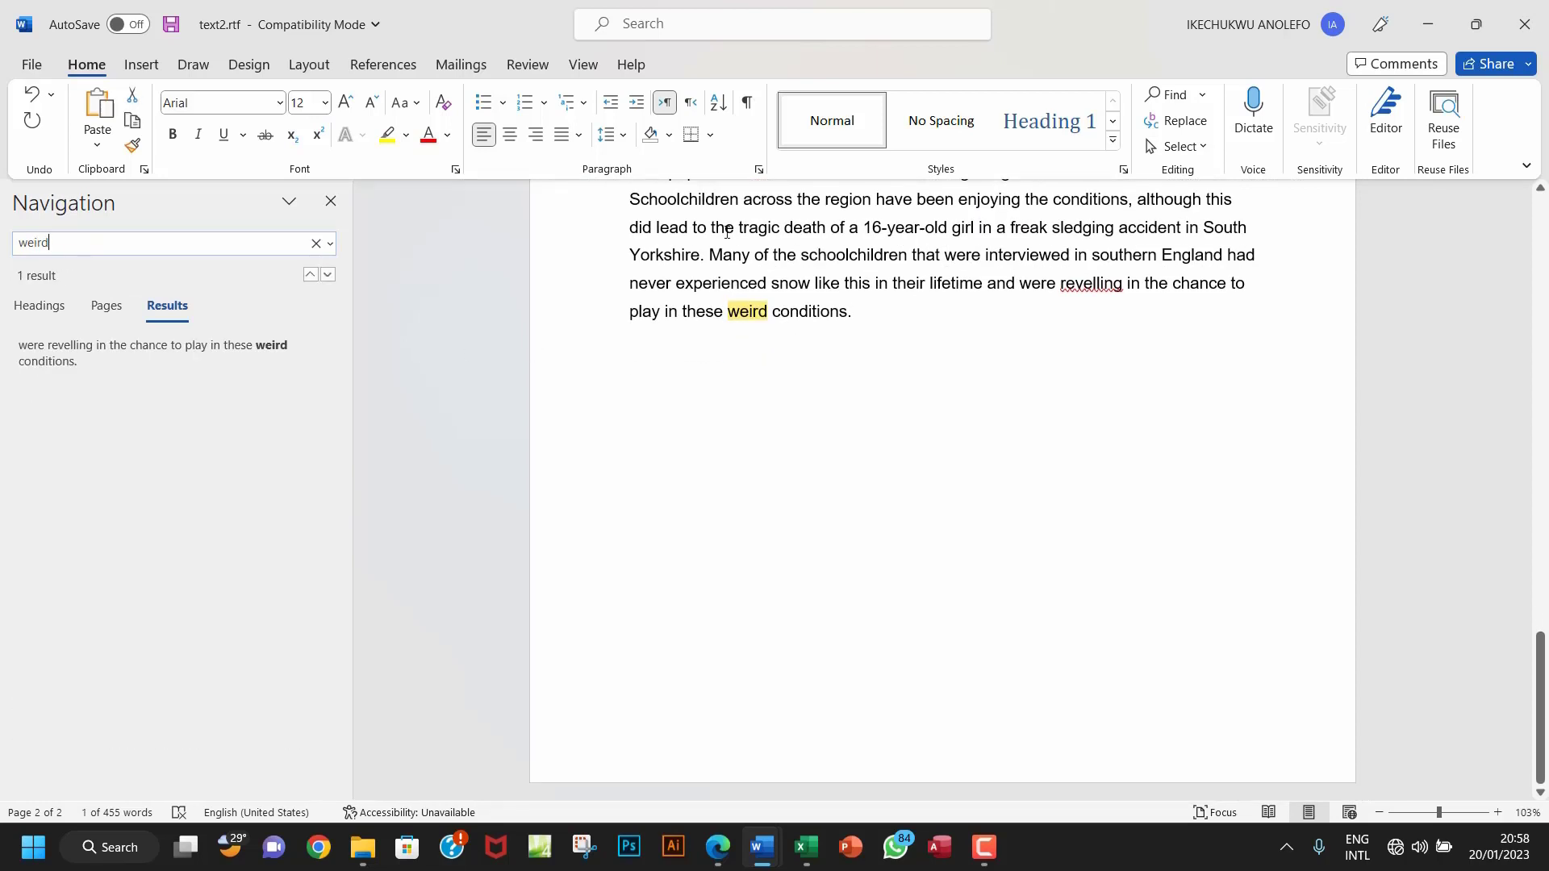
{"action": "left_click_drag", "start_coordinate": [768, 312], "coordinate": [730, 312]}
{"action": "type", "text": "un"}
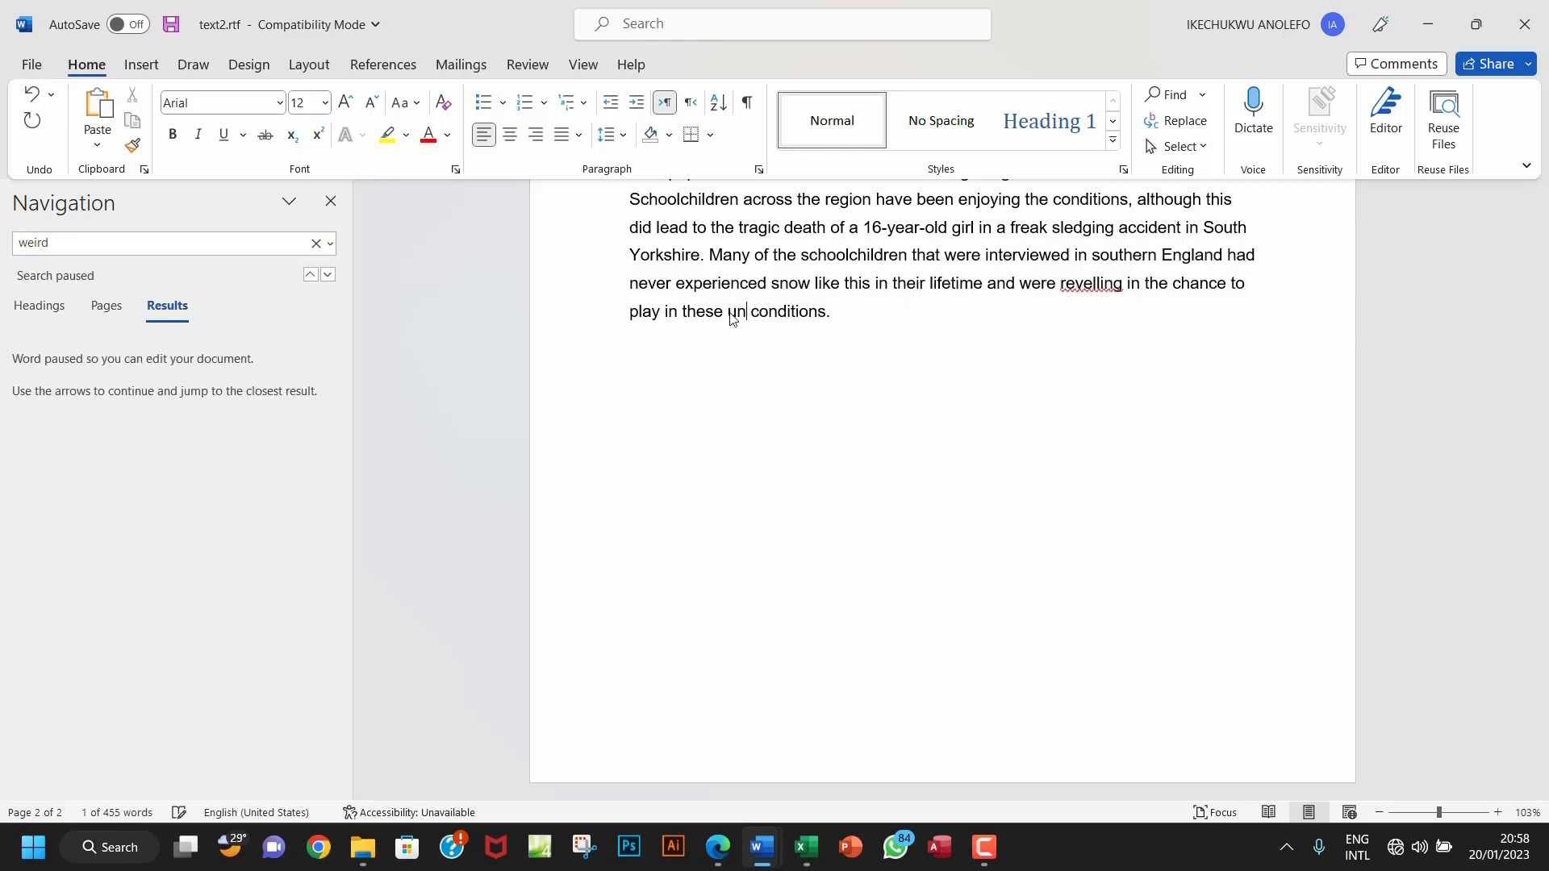
{"action": "type", "text": "usual"}
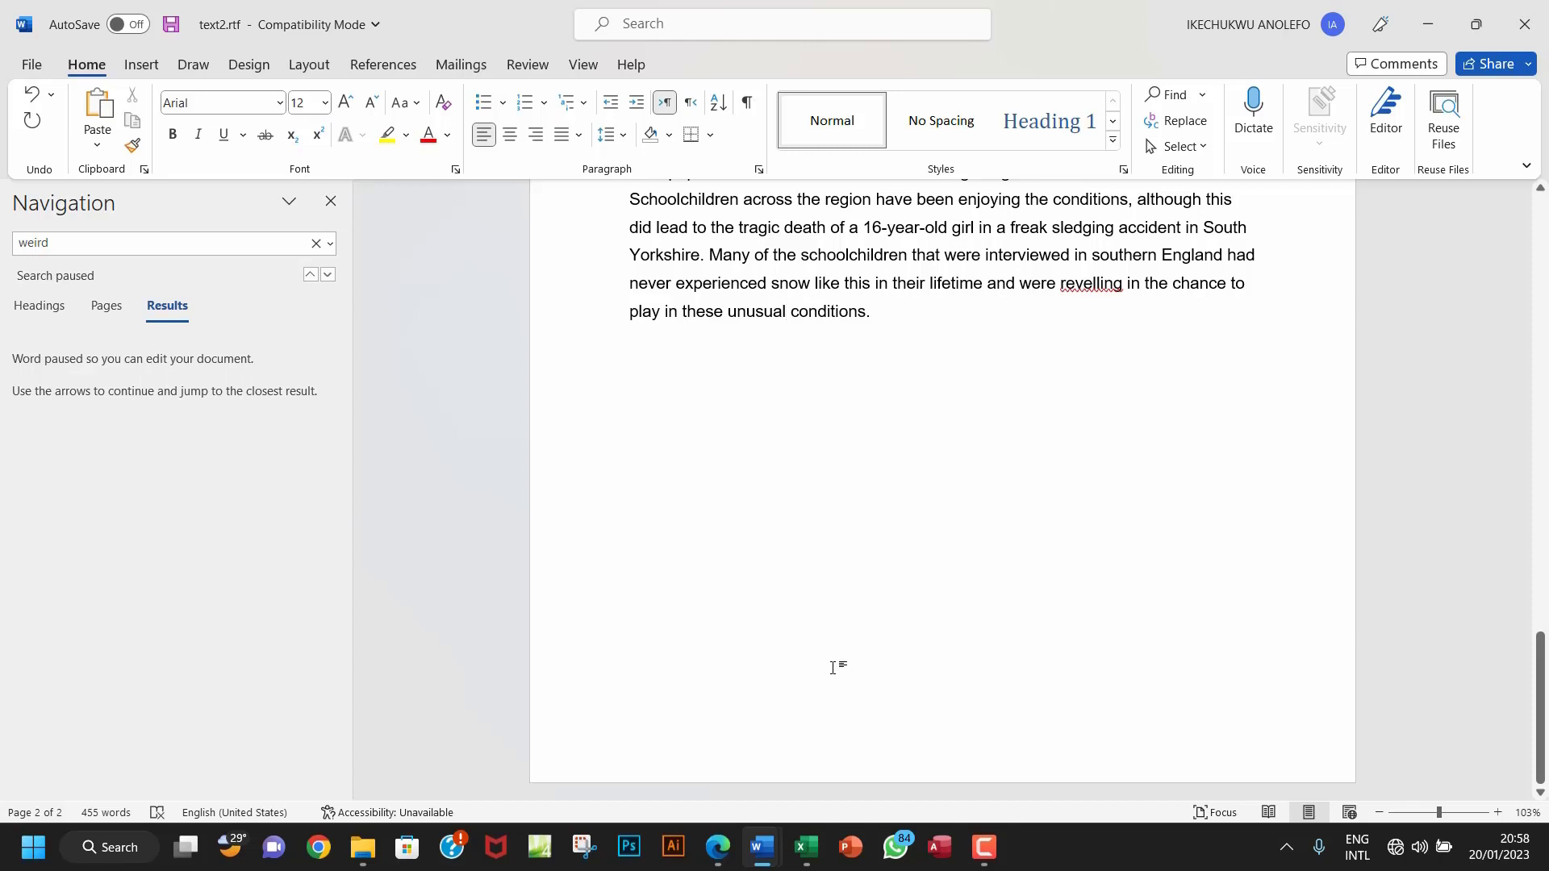
- Copy the word 'newspapers' from the activity in Edge and search text2.rtf in Word for it
{"action": "left_click", "coordinate": [717, 847]}
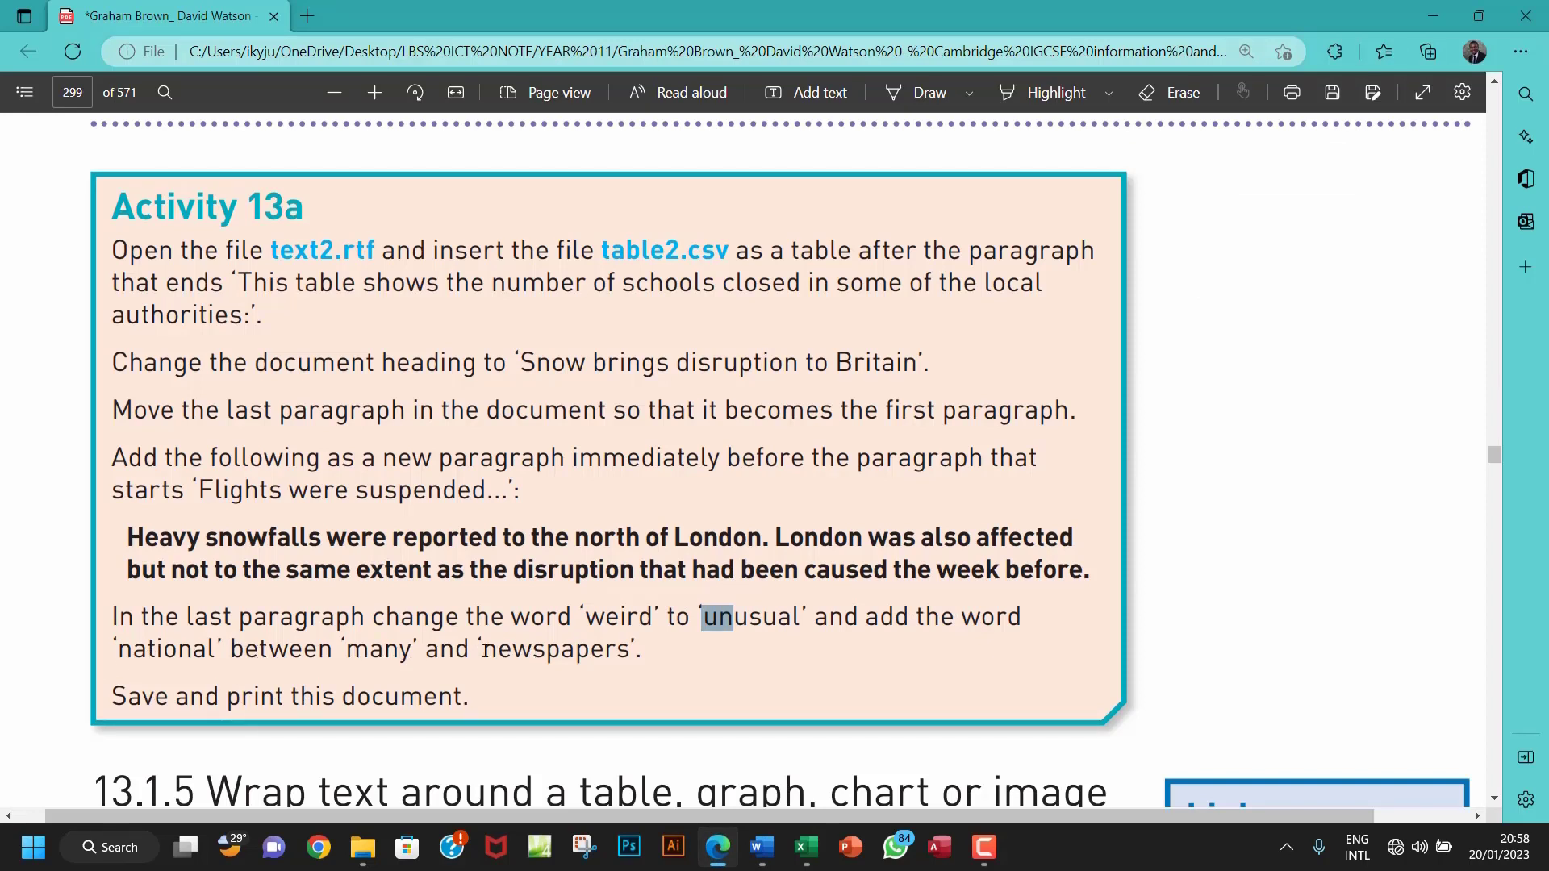
{"action": "left_click_drag", "start_coordinate": [482, 651], "coordinate": [623, 651]}
{"action": "key", "text": "ctrl+c"}
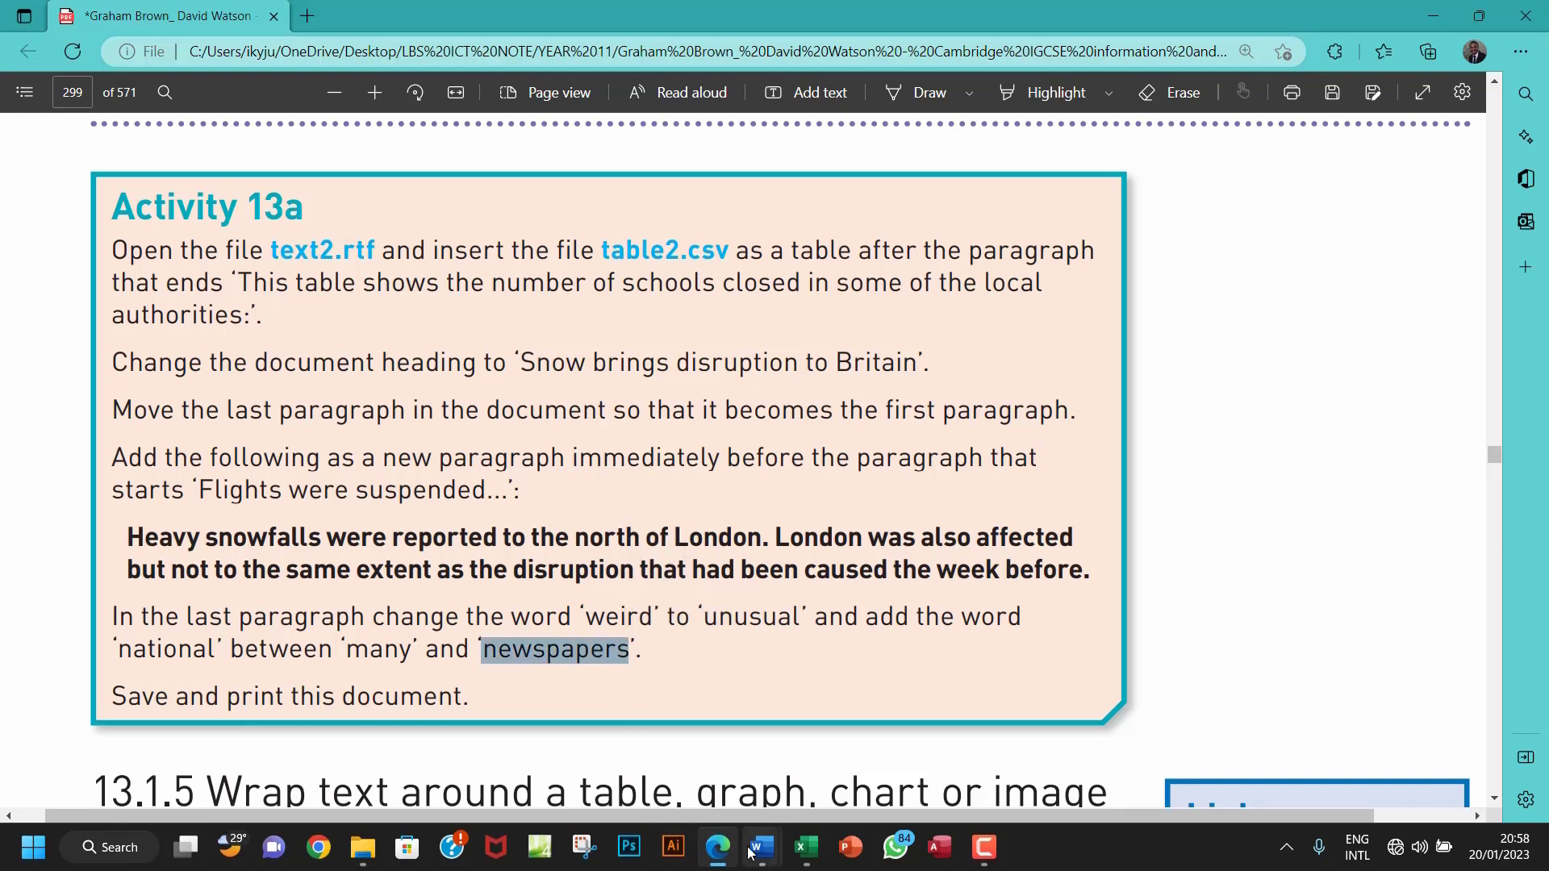
{"action": "mouse_move", "coordinate": [768, 851]}
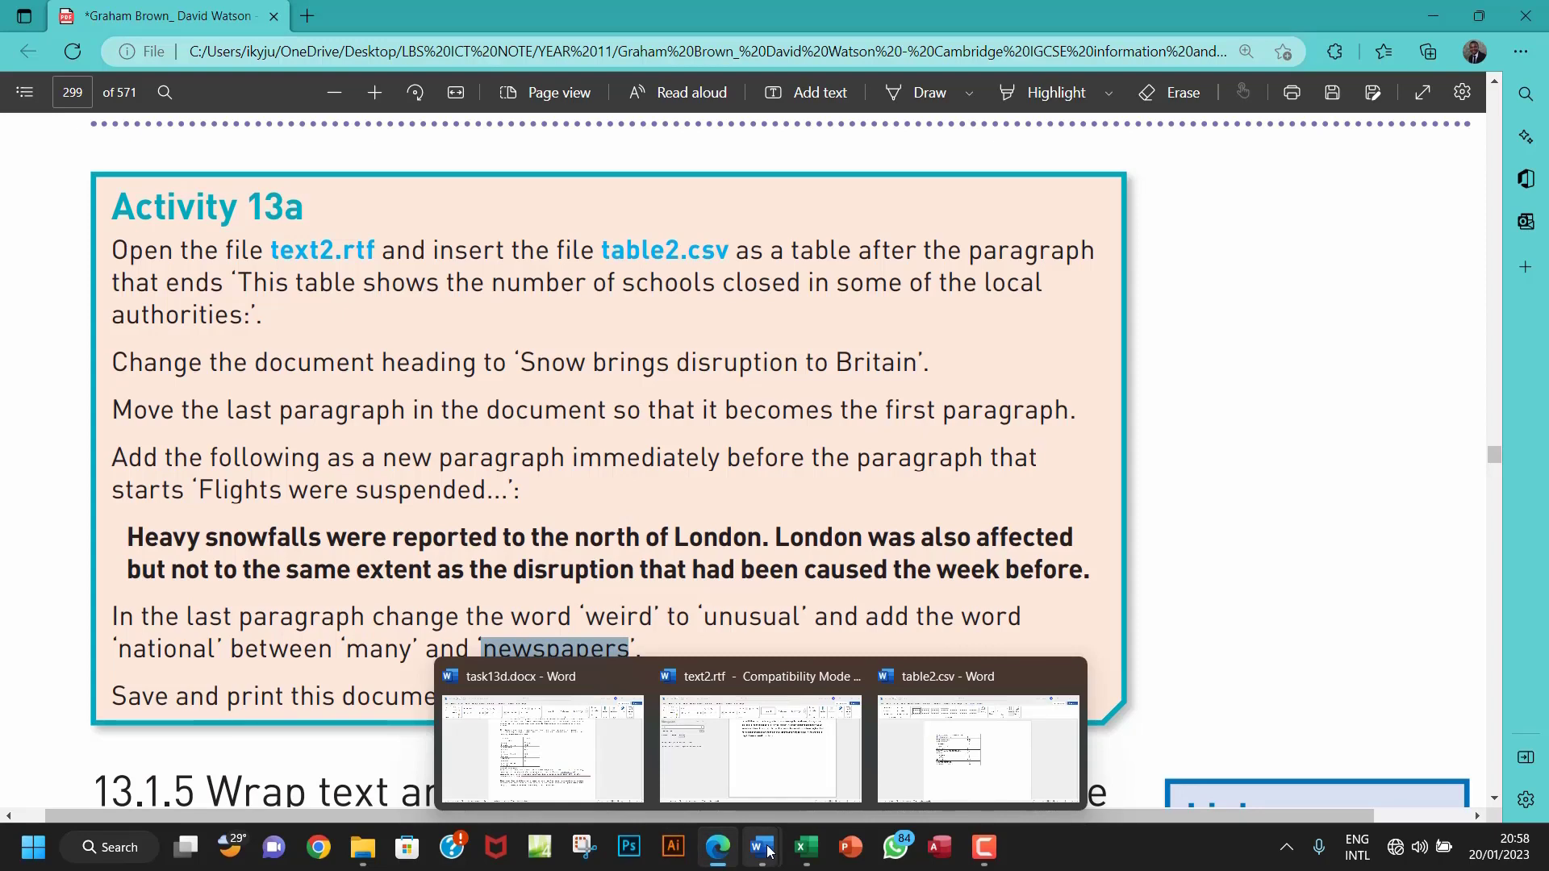
{"action": "left_click", "coordinate": [690, 765]}
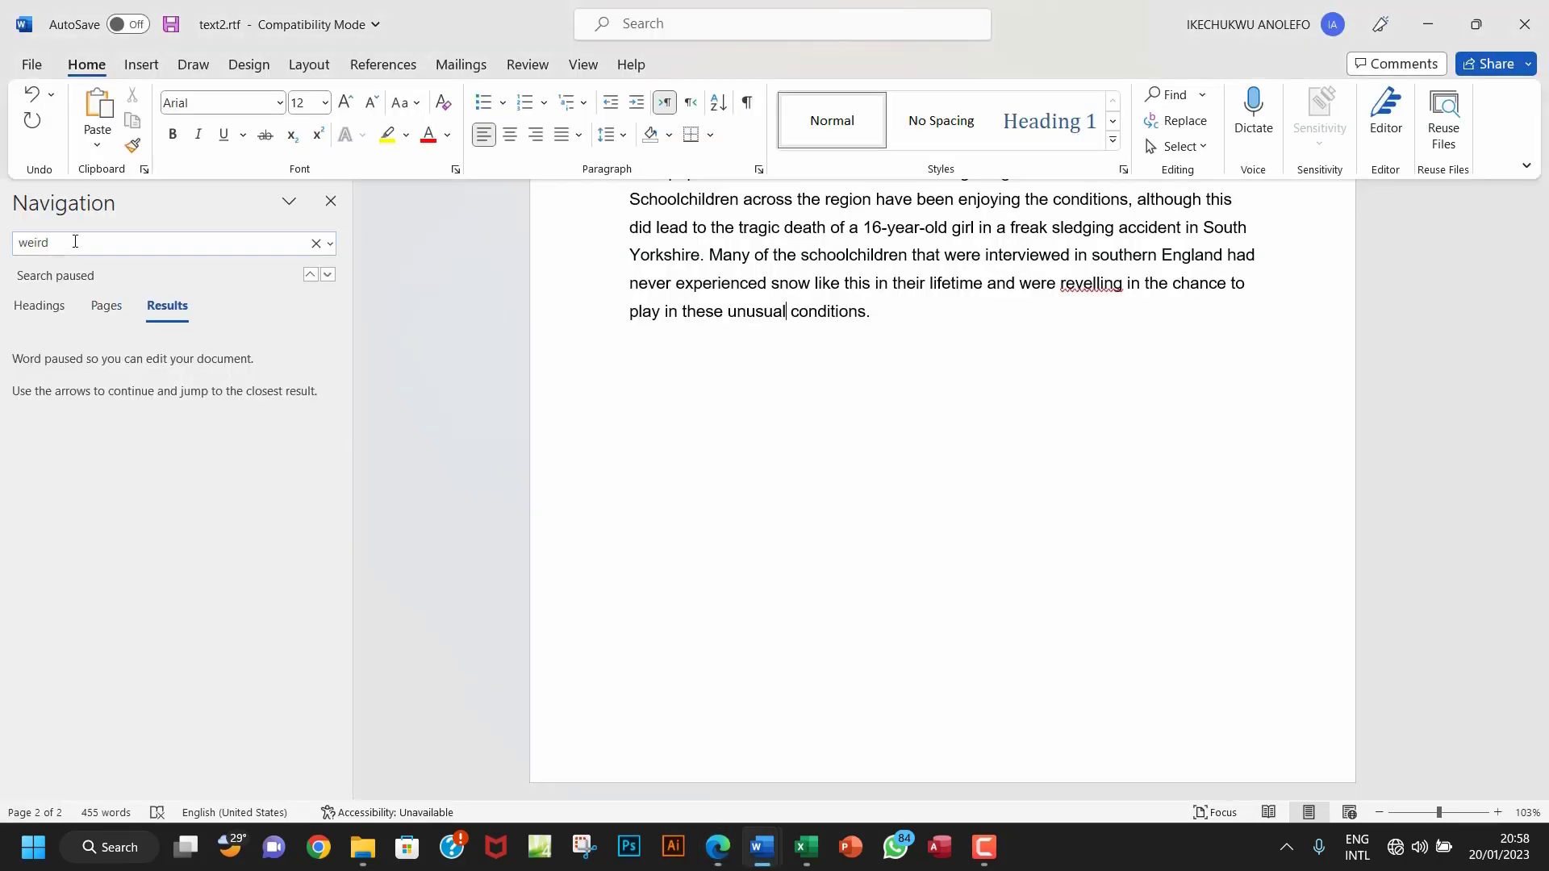
{"action": "left_click_drag", "start_coordinate": [74, 243], "coordinate": [11, 244]}
{"action": "key", "text": "ctrl+v"}
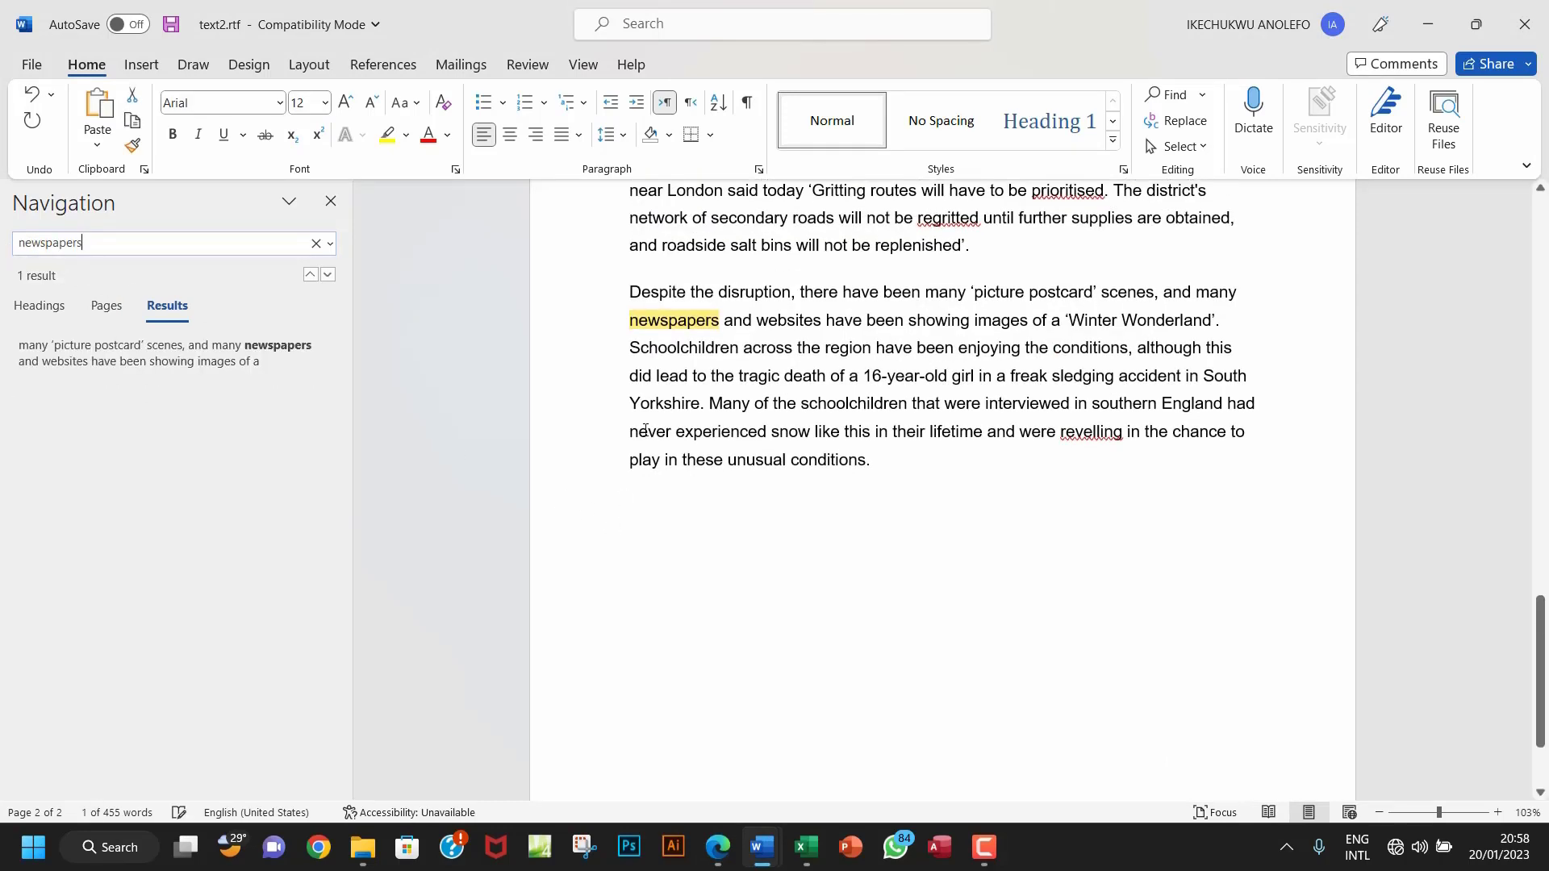
- Insert the word 'national' between 'many' and 'newspapers' in the last paragraph
{"action": "left_click", "coordinate": [1239, 297]}
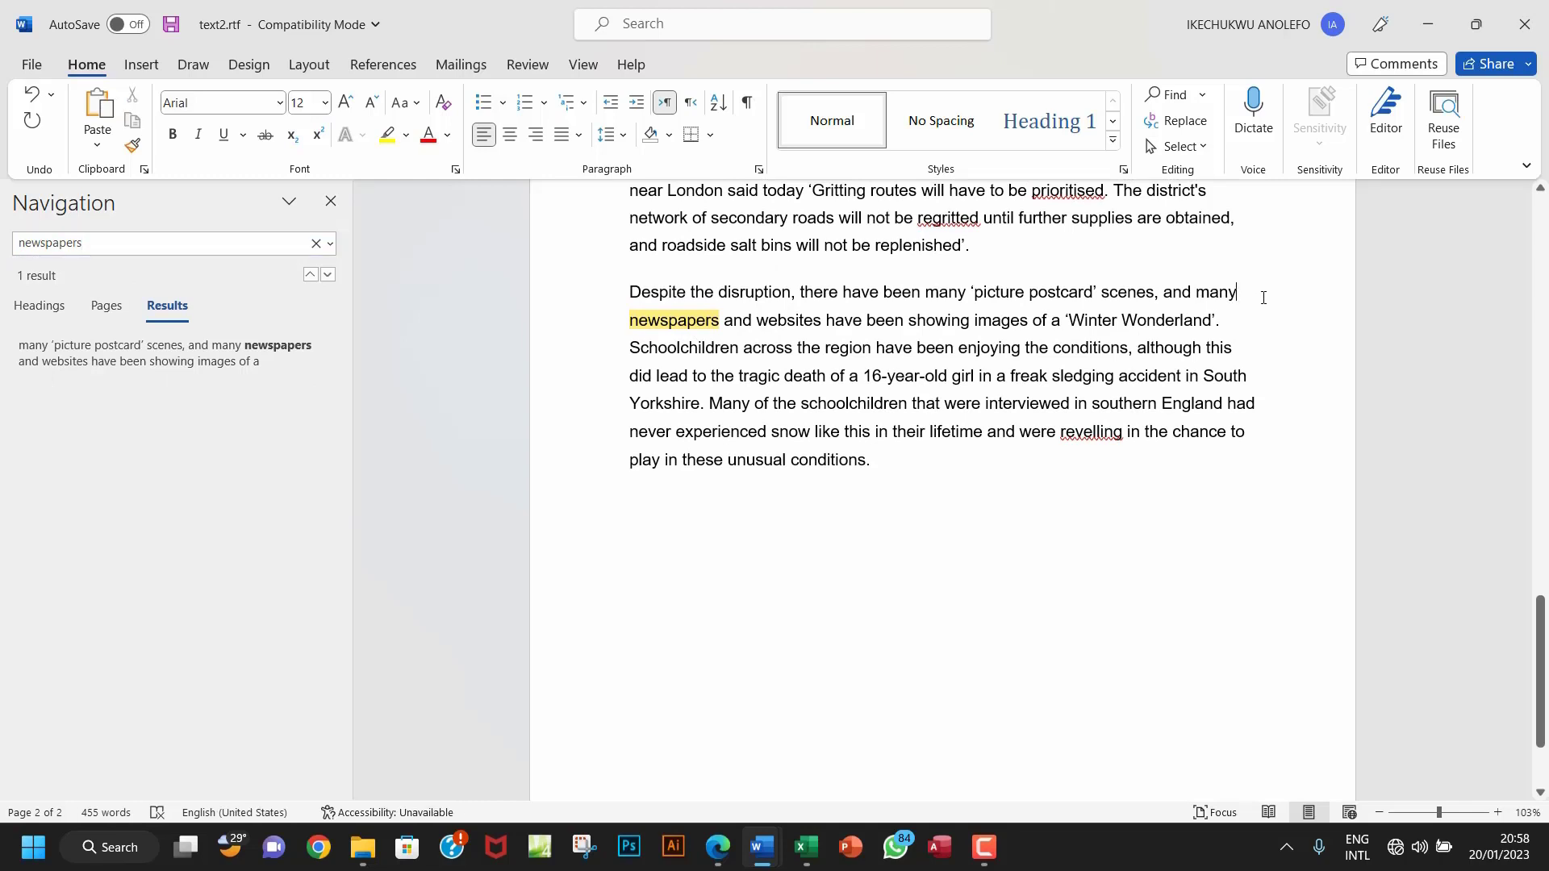
{"action": "type", "text": "nationa"}
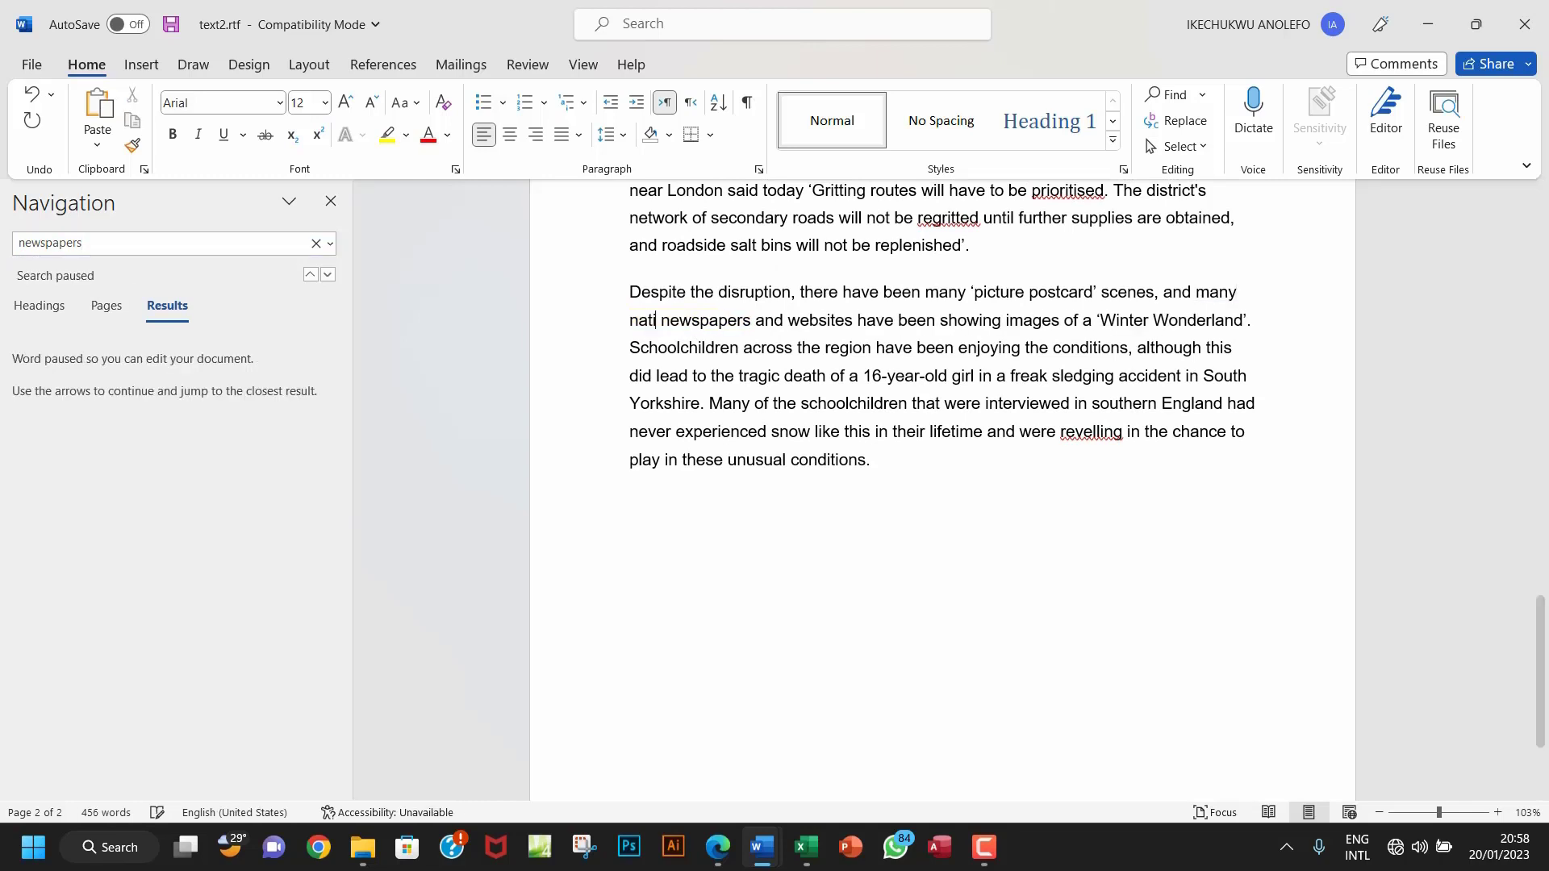
{"action": "type", "text": "l"}
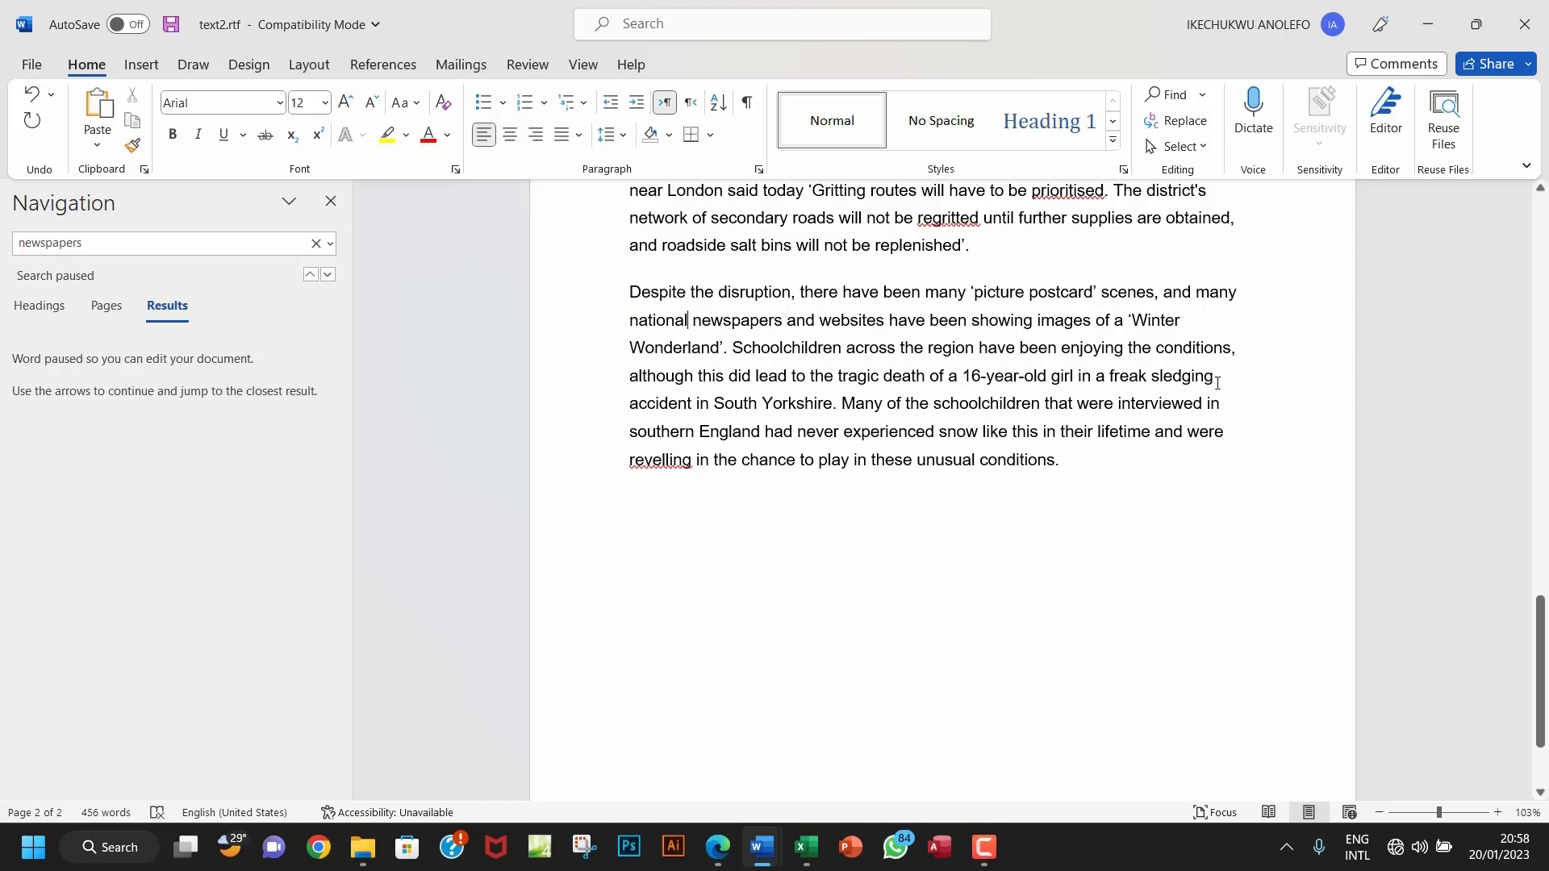
- Start saving the document as a new file and choose the Chapter 13 tasks folder on the Desktop as its location
{"action": "scroll", "coordinate": [1003, 487], "scroll_direction": "up", "scroll_amount": 8}
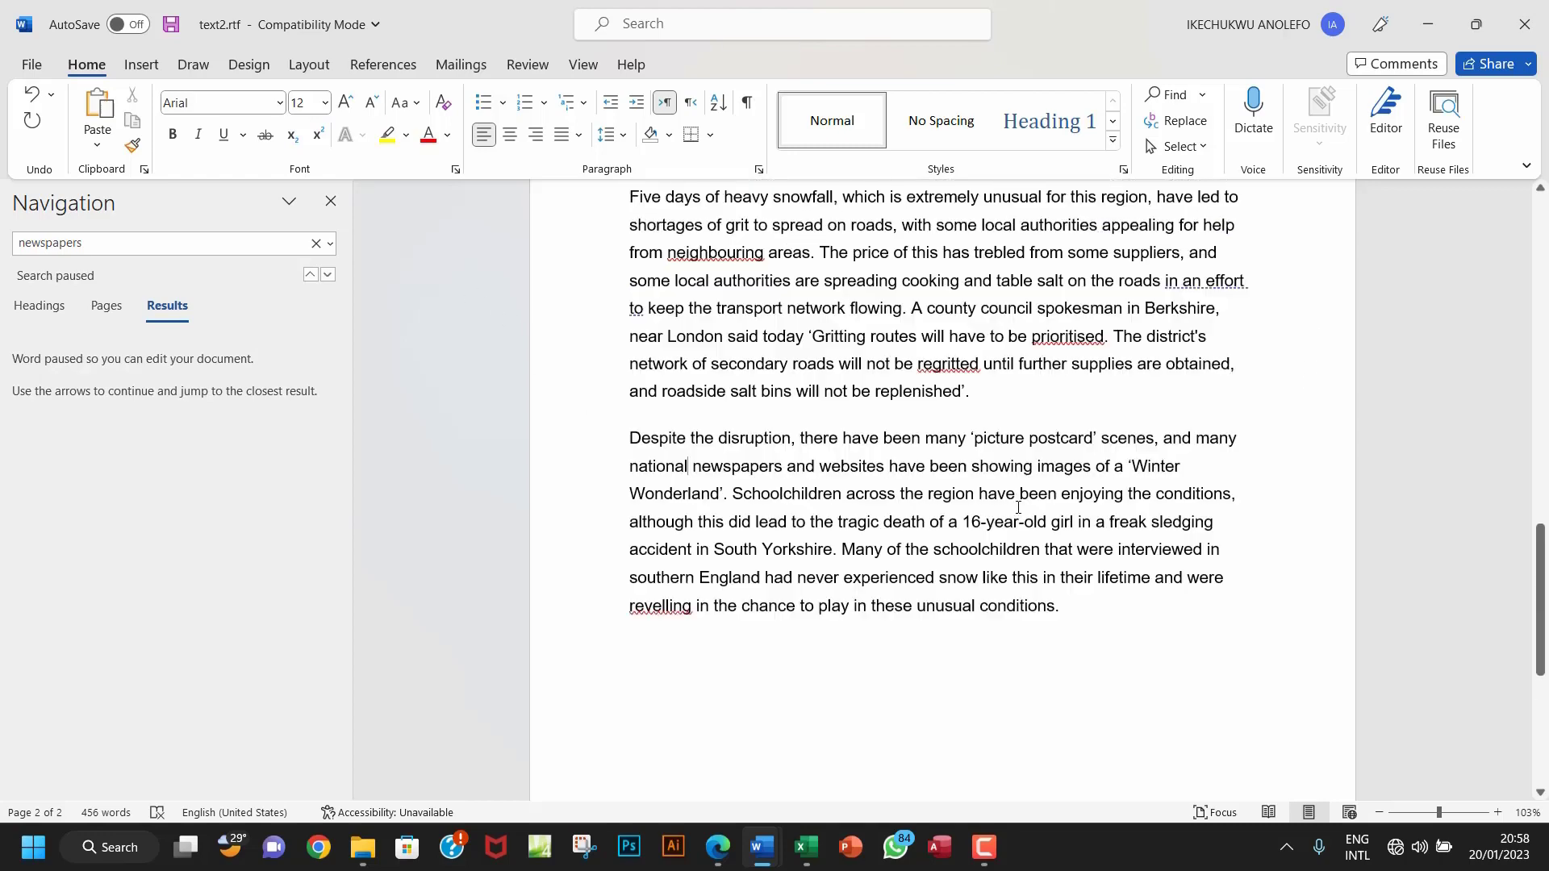
{"action": "scroll", "coordinate": [1018, 507], "scroll_direction": "up", "scroll_amount": 12}
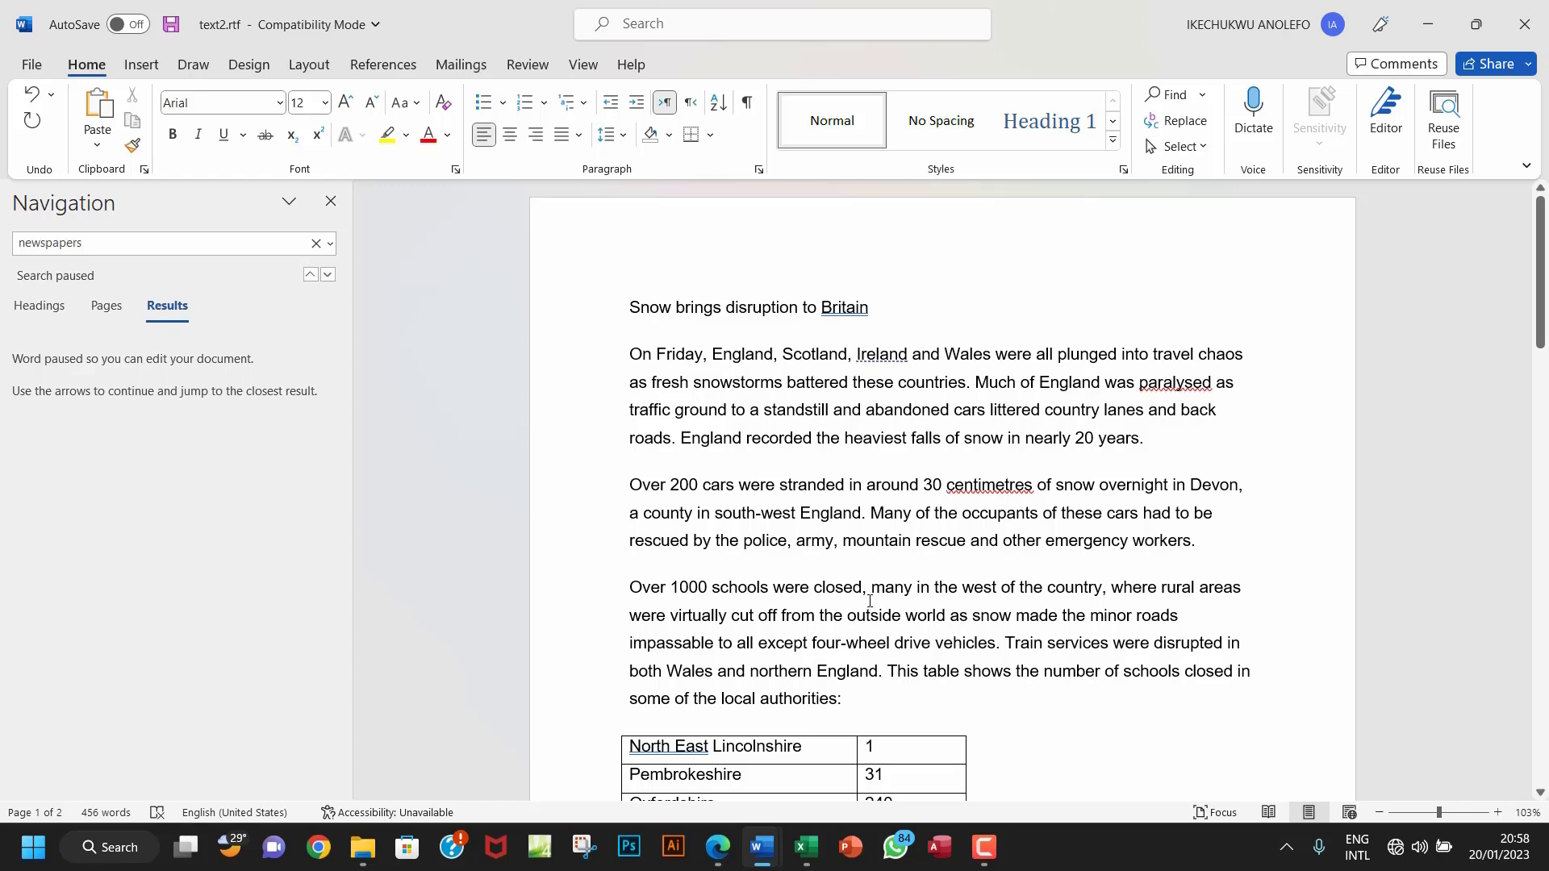
{"action": "left_click", "coordinate": [32, 66]}
{"action": "left_click", "coordinate": [81, 335]}
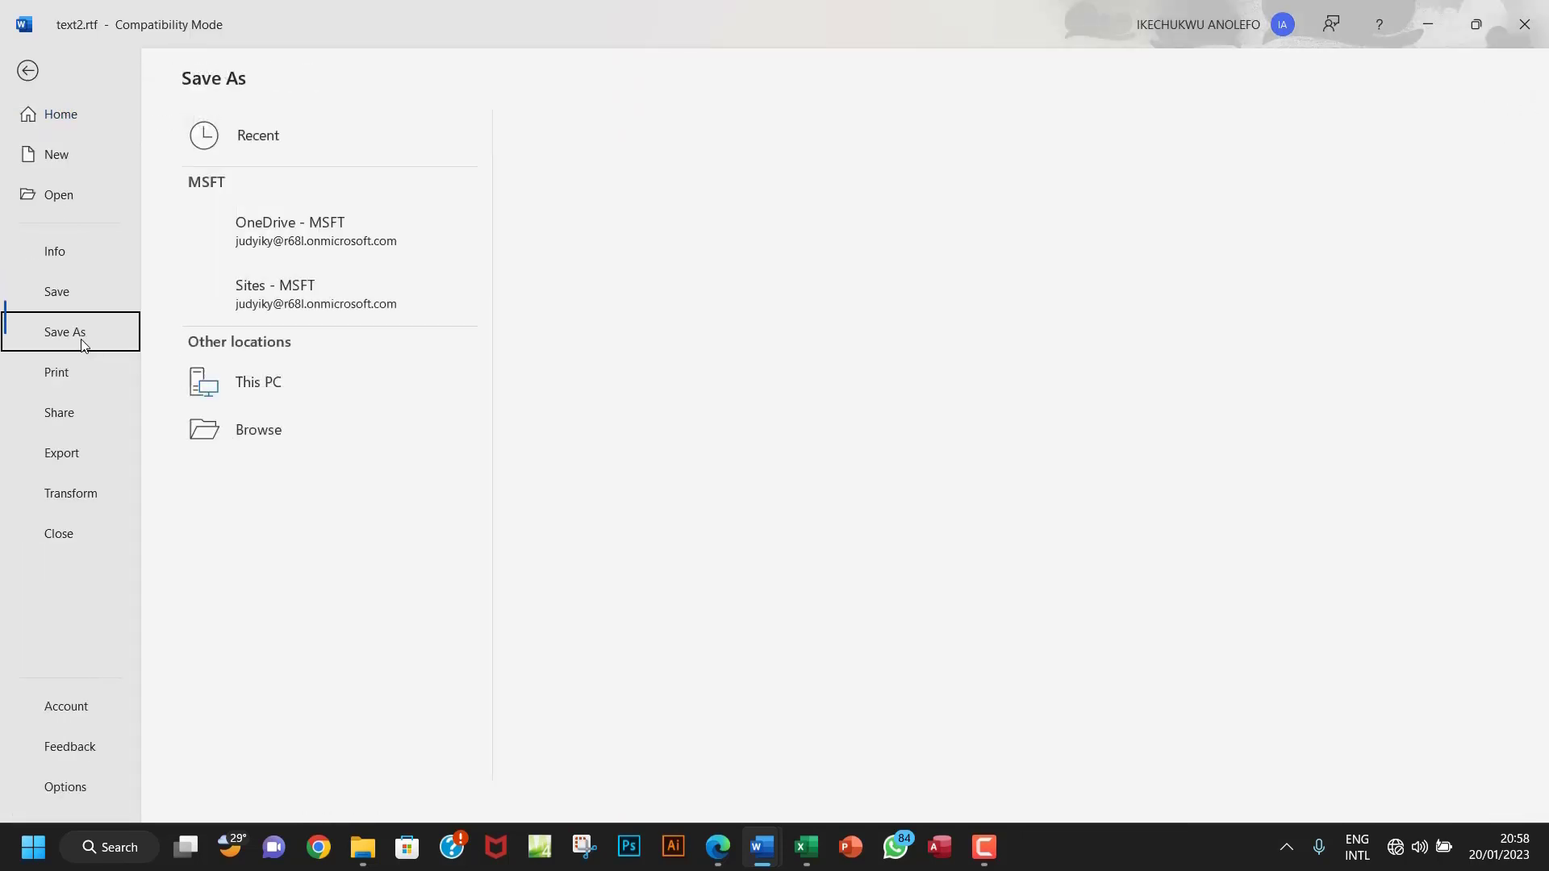
{"action": "left_click", "coordinate": [242, 473]}
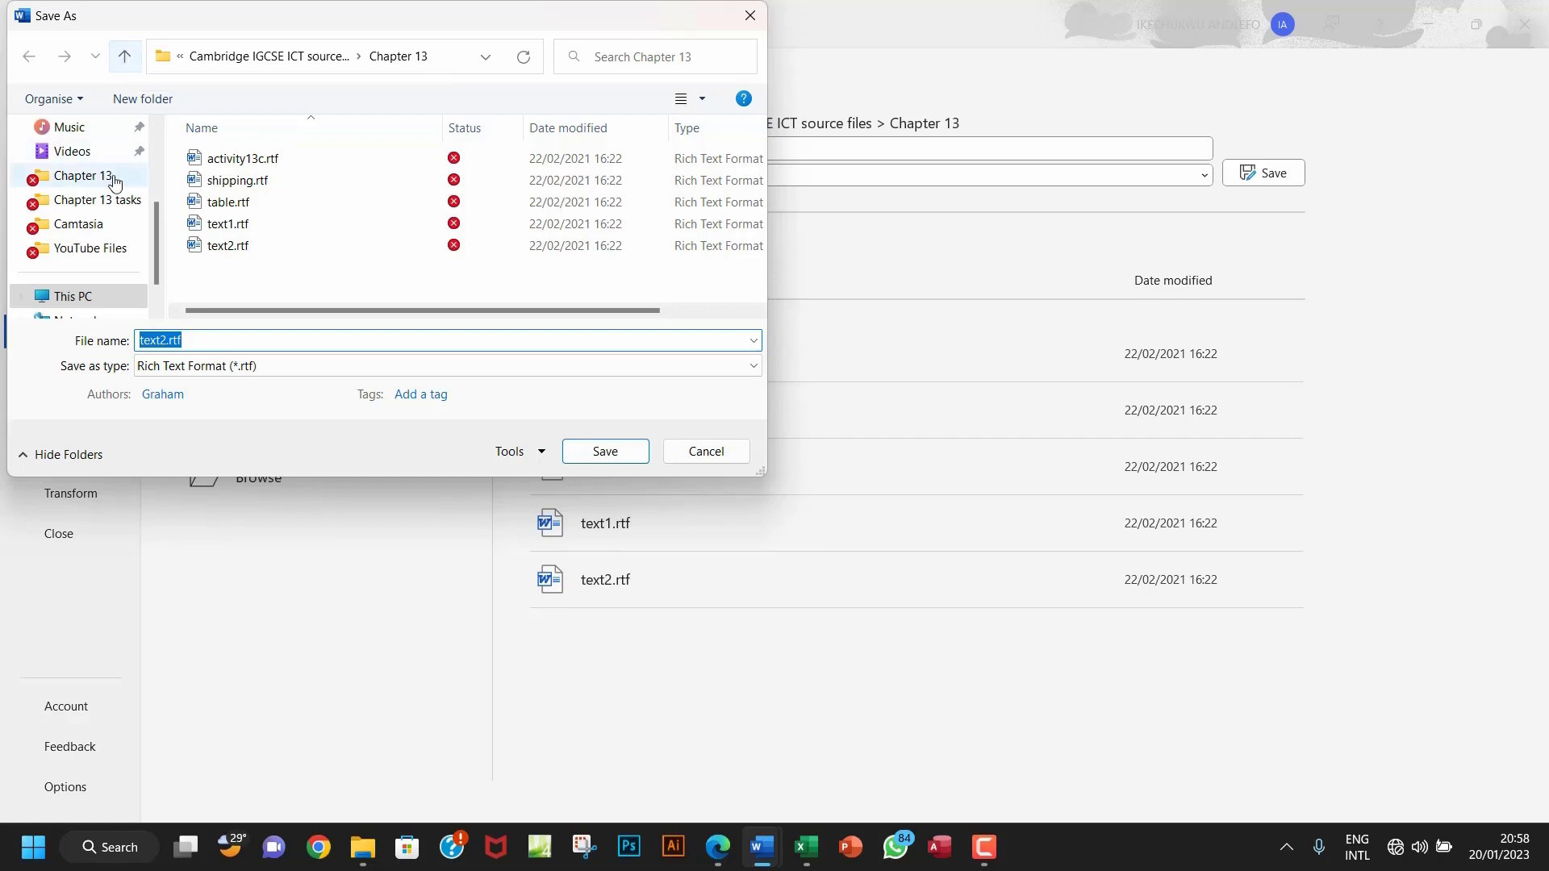
{"action": "scroll", "coordinate": [97, 194], "scroll_direction": "up", "scroll_amount": 3}
{"action": "left_click", "coordinate": [73, 209]}
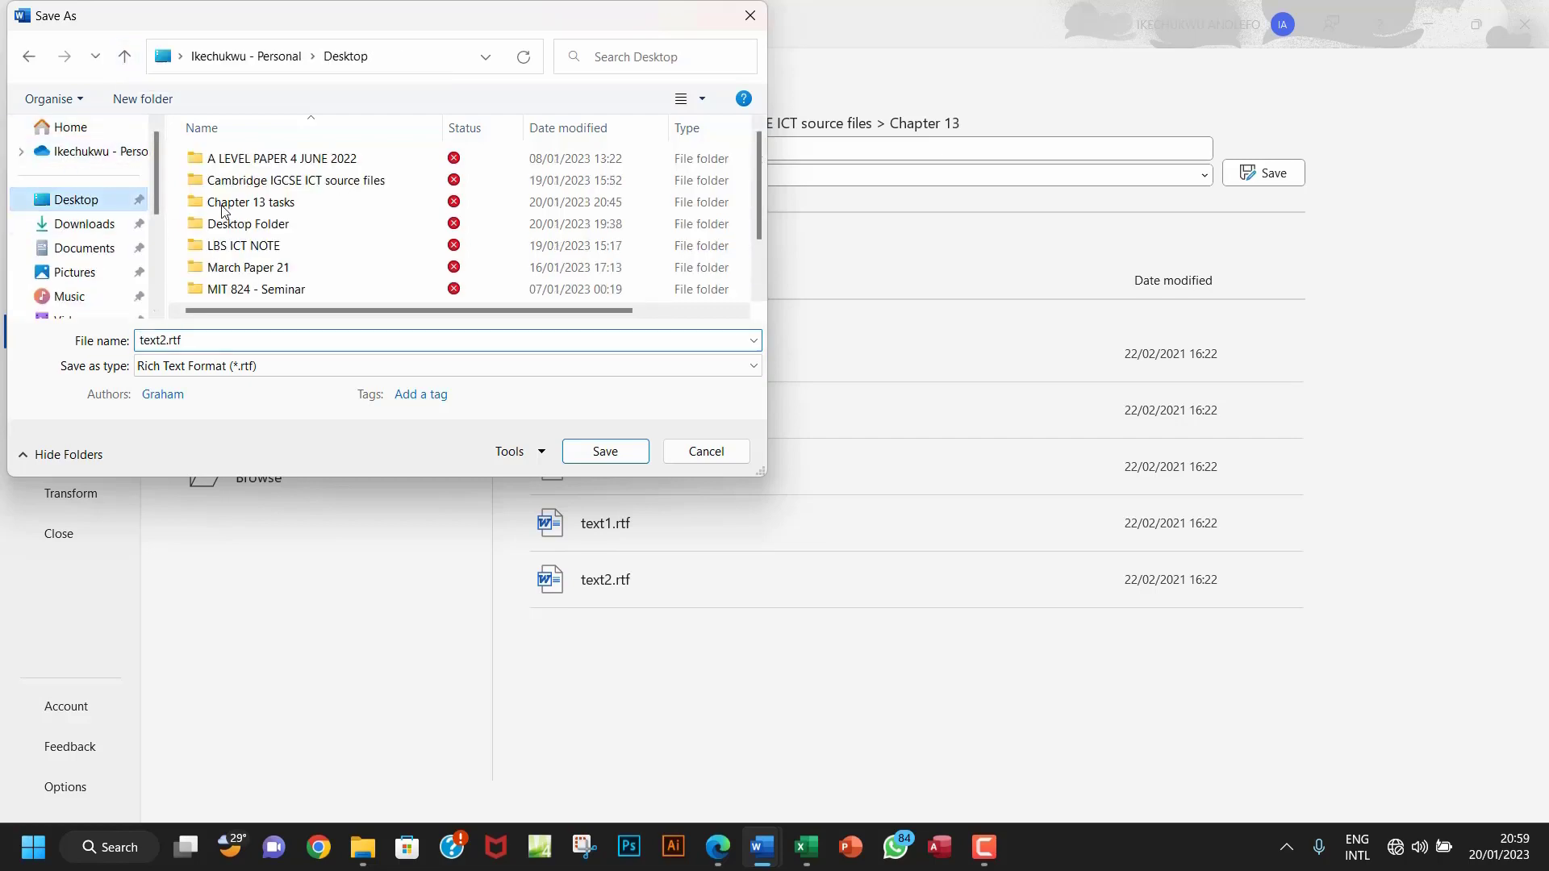
{"action": "left_click", "coordinate": [282, 207]}
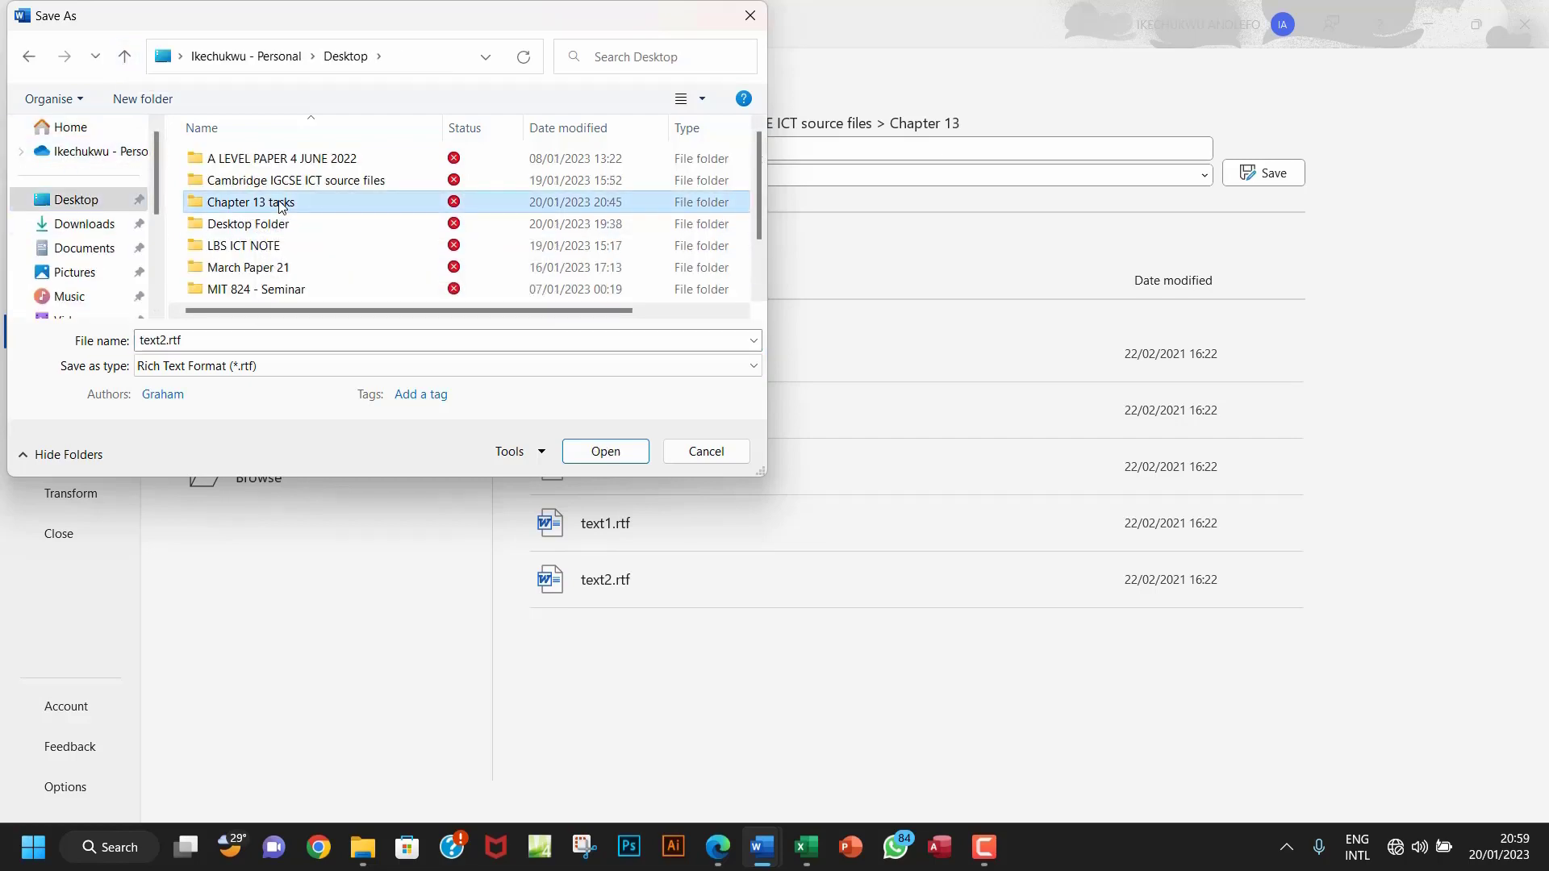
{"action": "double_click", "coordinate": [282, 207]}
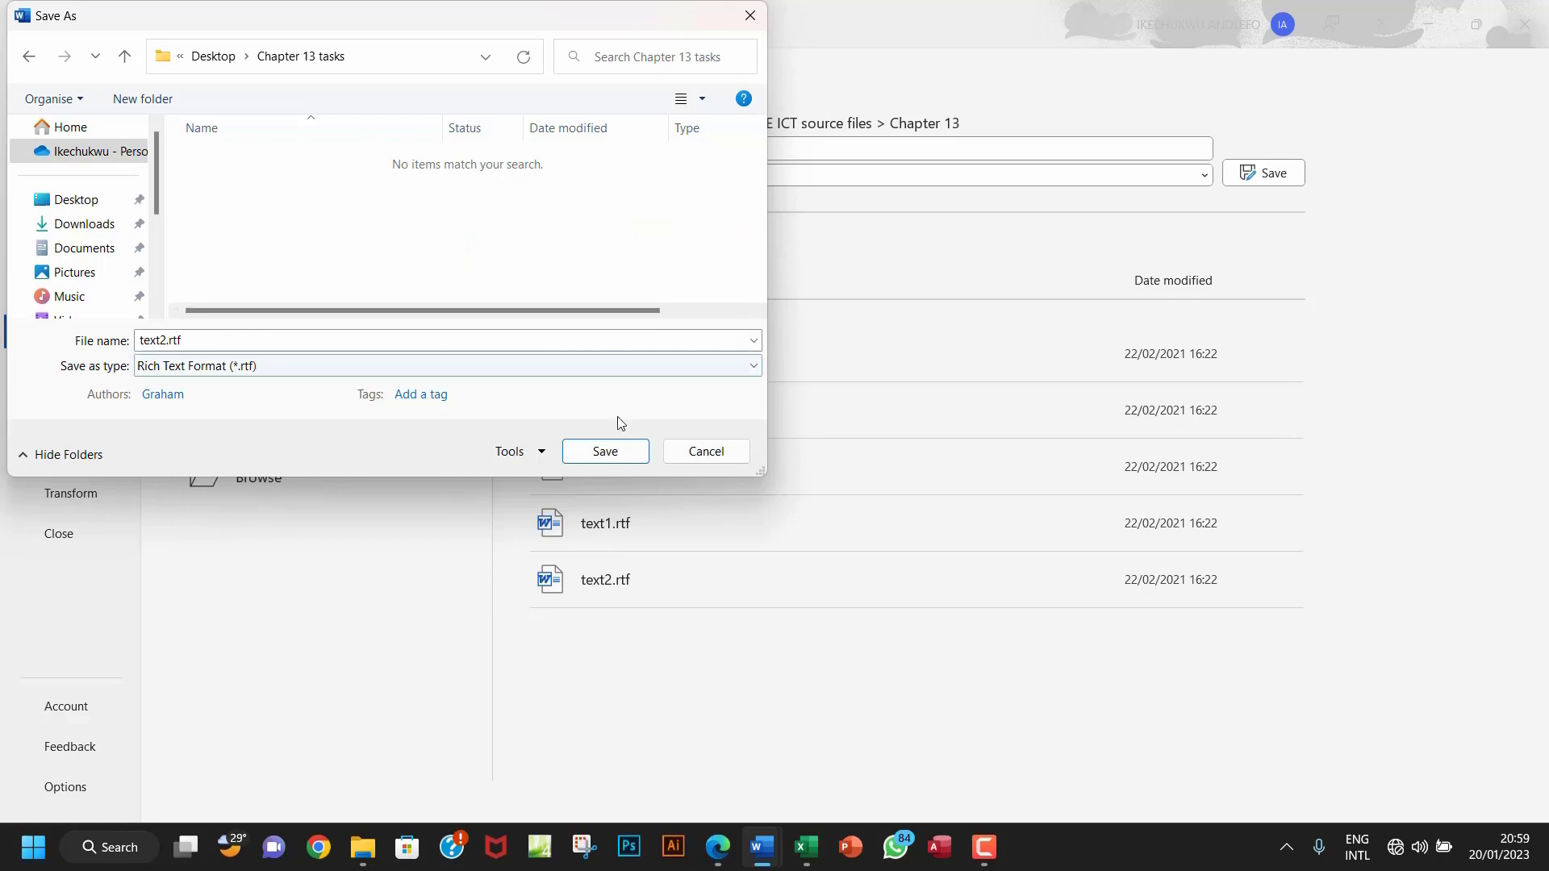
- Set the save format to Word Document (*.docx) and enter activity13a as the file name
{"action": "double_click", "coordinate": [246, 341]}
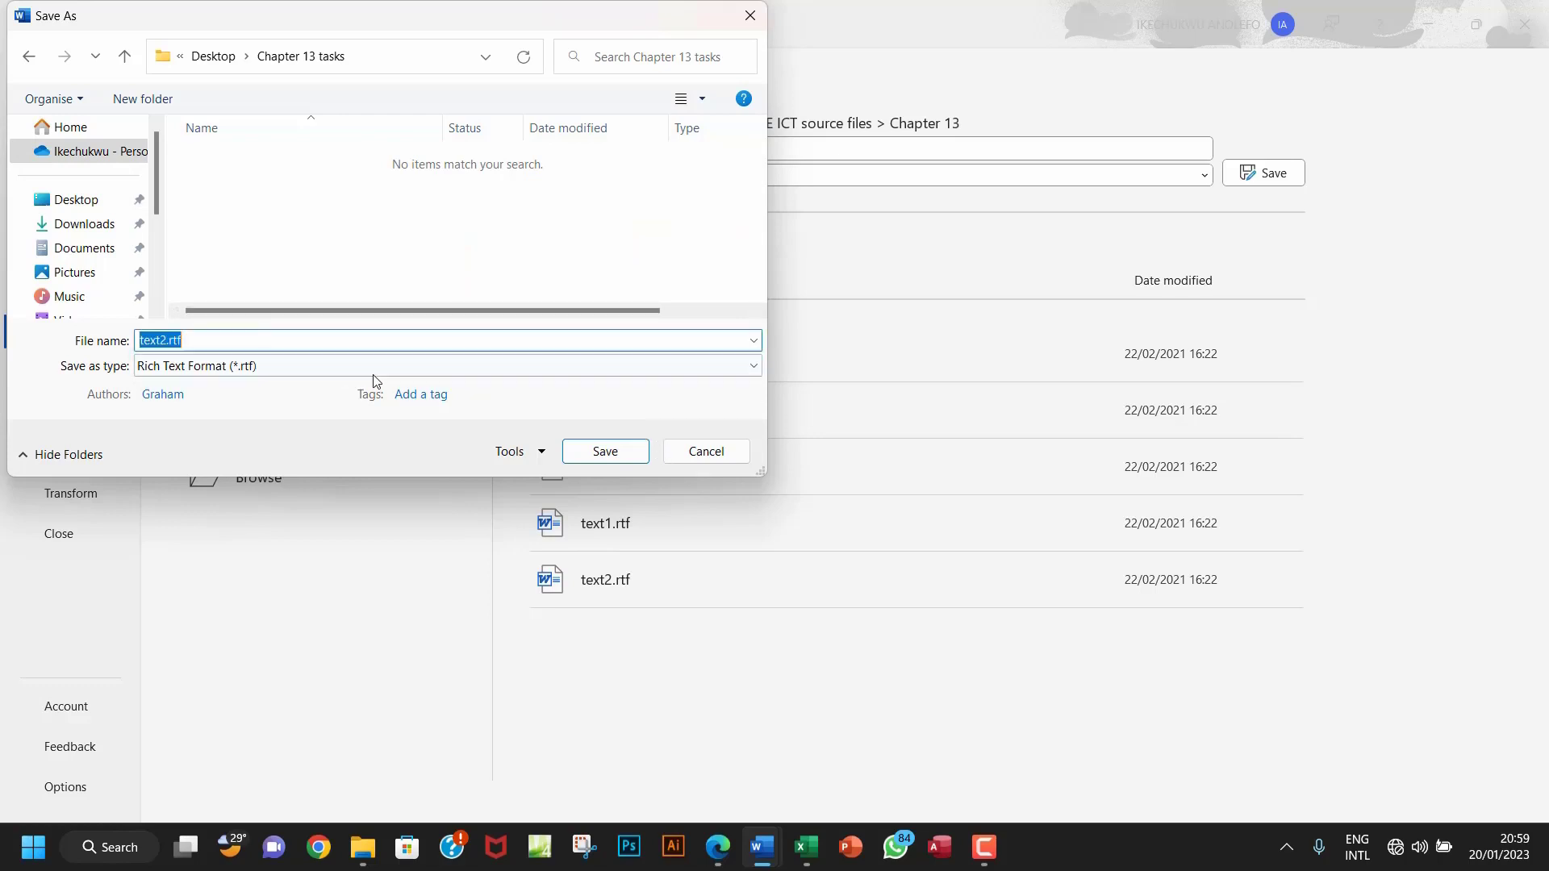
{"action": "left_click", "coordinate": [303, 368]}
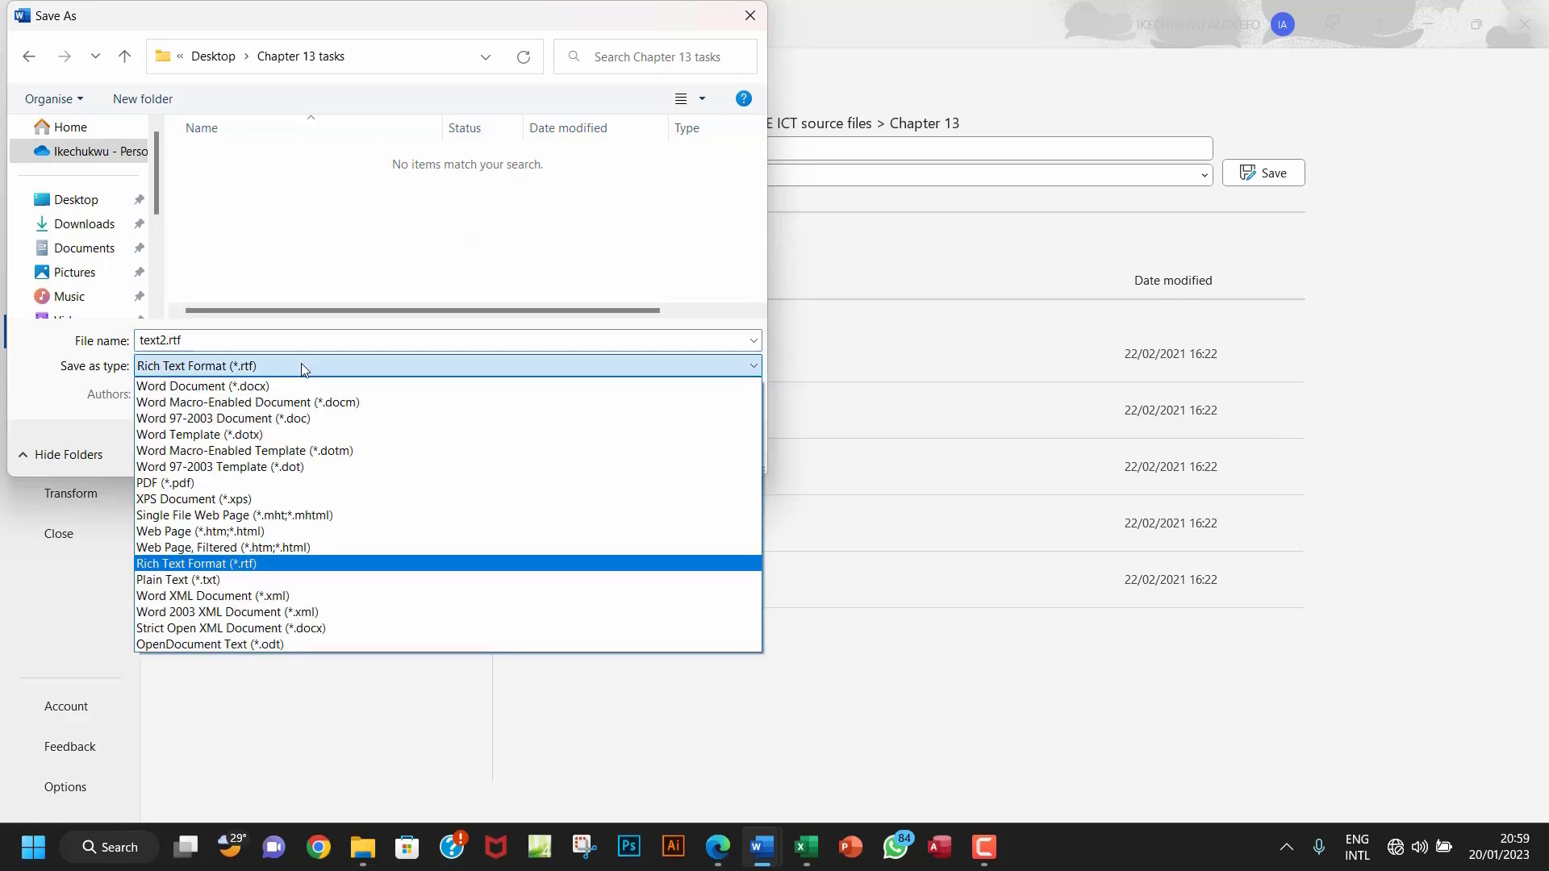
{"action": "left_click", "coordinate": [266, 384]}
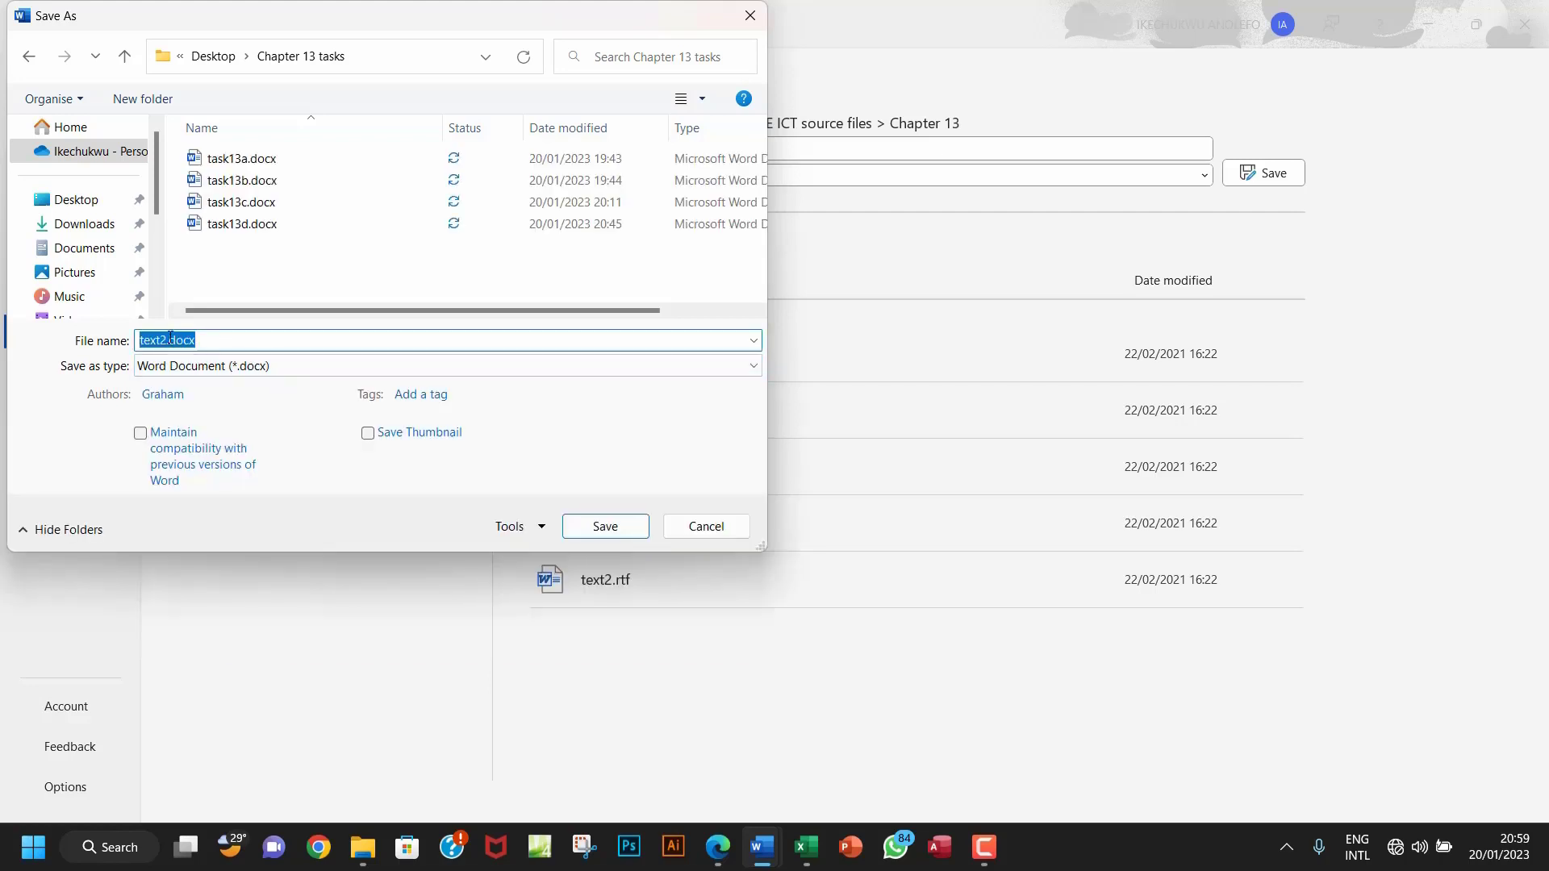
{"action": "type", "text": "task"}
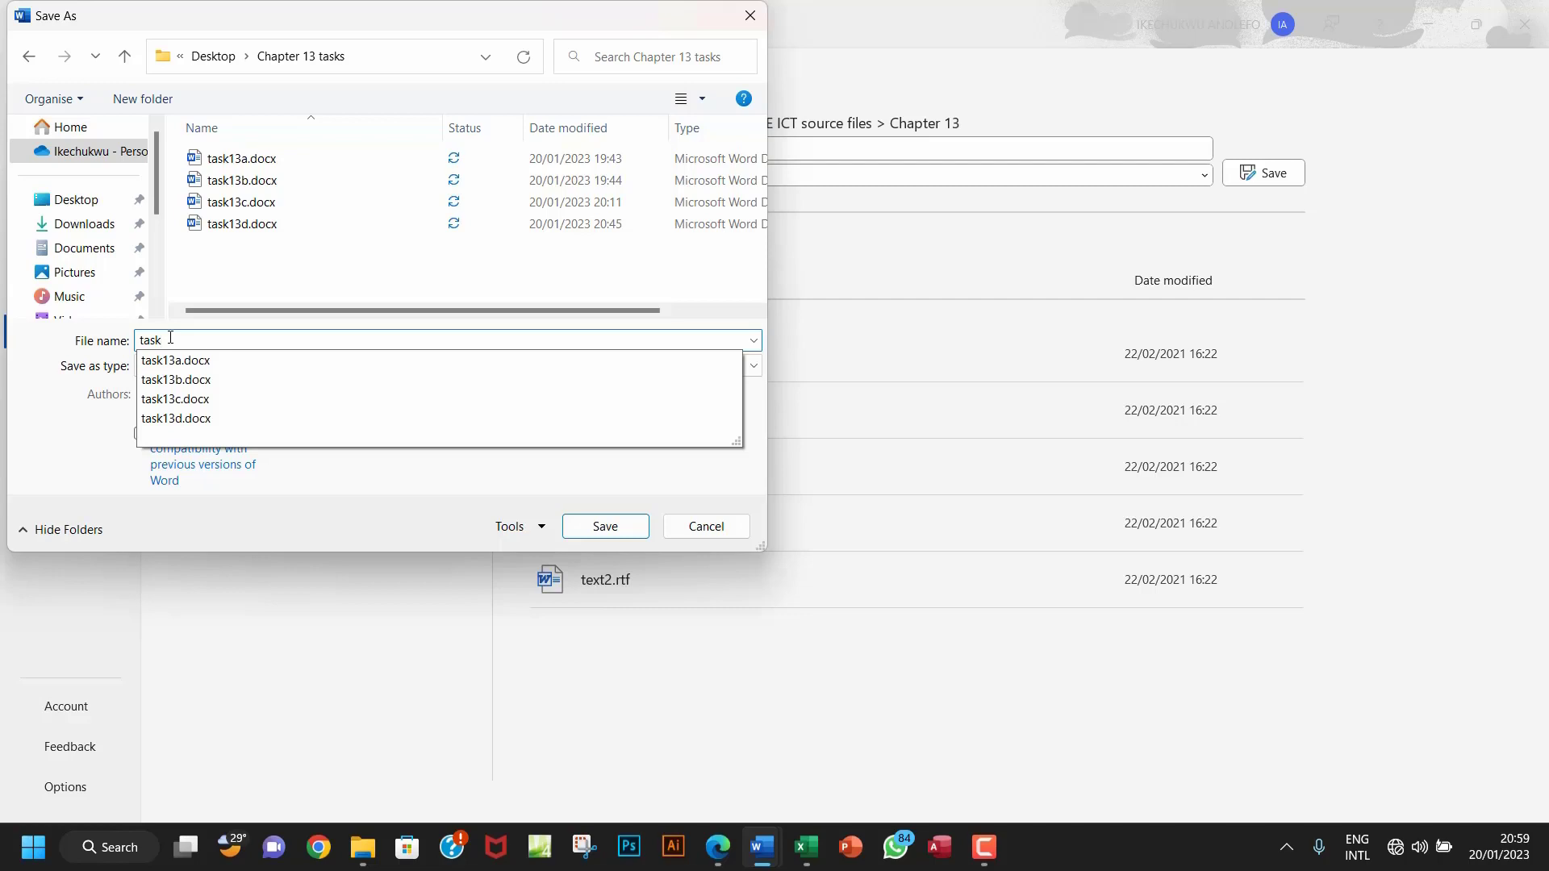
{"action": "type", "text": "13"}
{"action": "key", "text": "BackSpace"}
{"action": "key", "text": "BackSpace"}
{"action": "key", "text": "BackSpace"}
{"action": "key", "text": "BackSpace"}
{"action": "key", "text": "BackSpace"}
{"action": "key", "text": "BackSpace"}
{"action": "type", "text": "acti"}
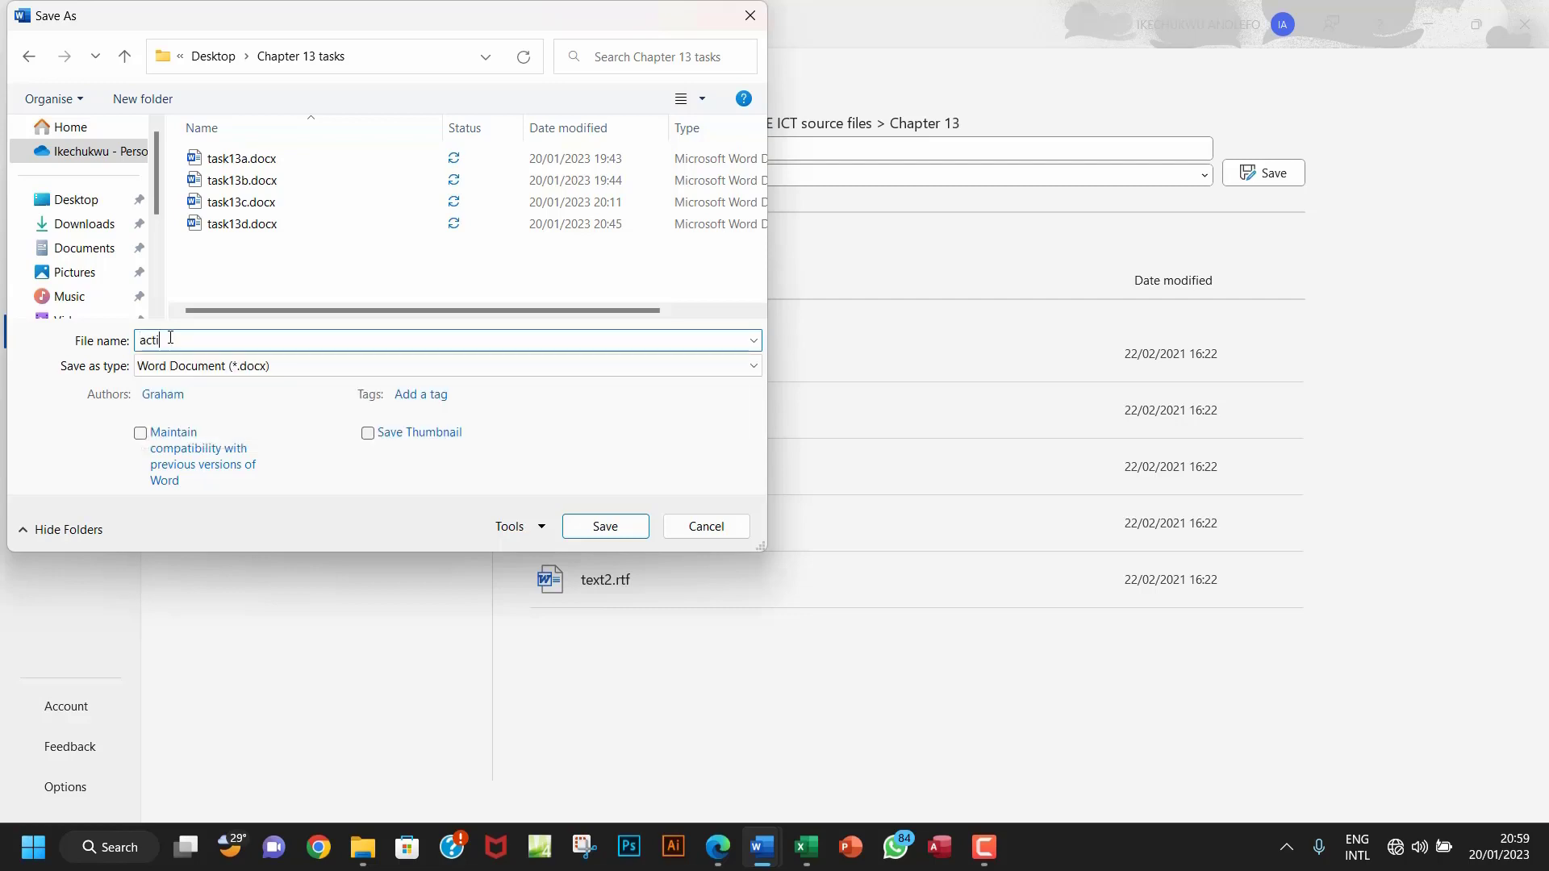
{"action": "type", "text": "vity13a"}
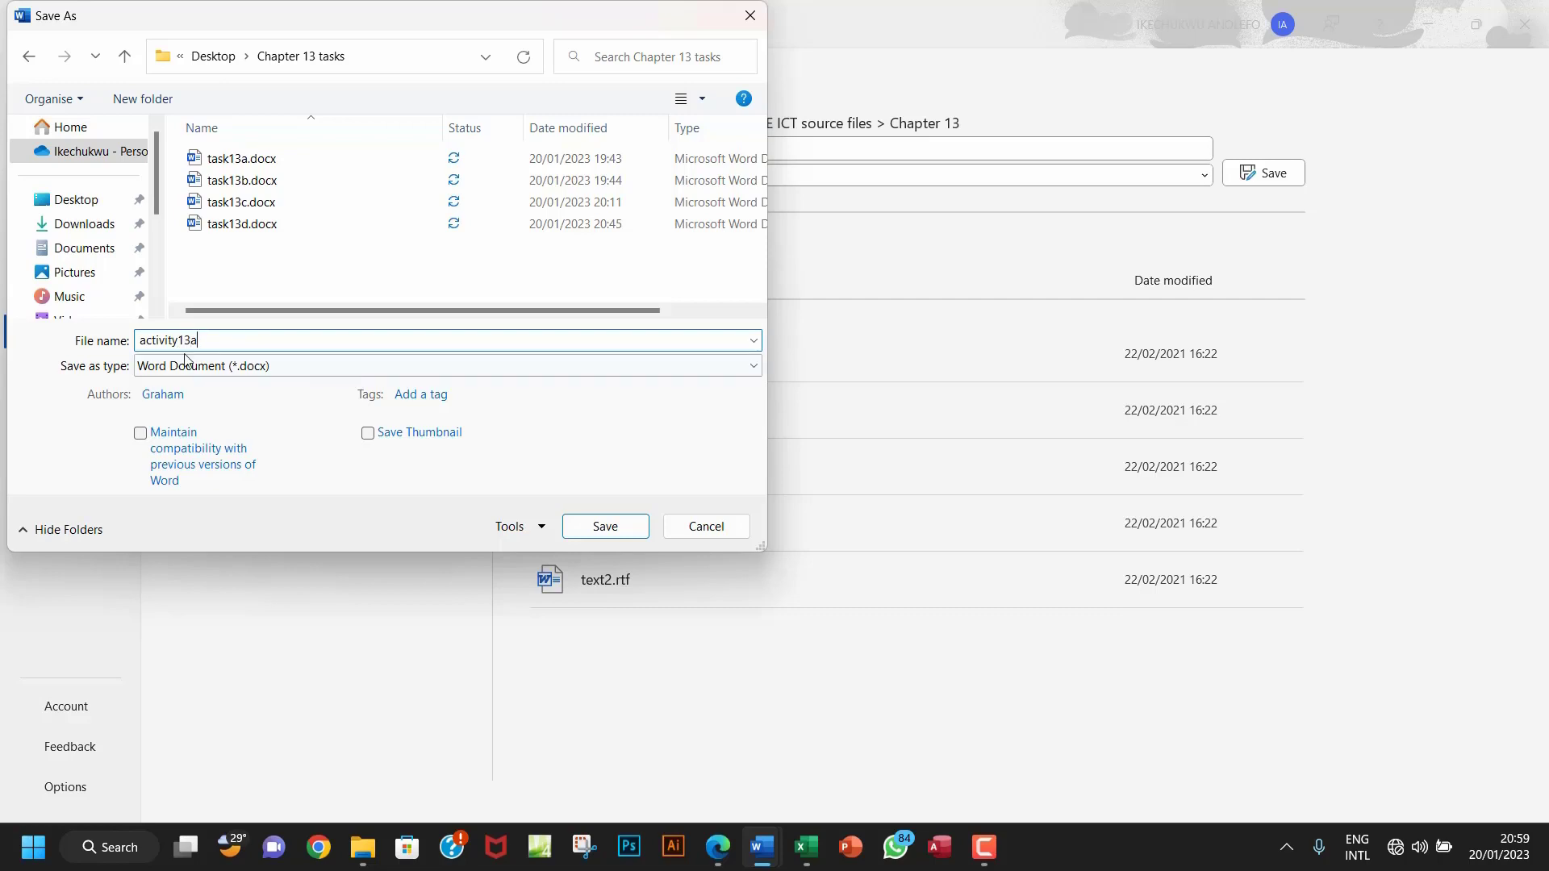
- Save the document as activity13a and accept upgrading it to the newest file format
{"action": "left_click", "coordinate": [603, 526]}
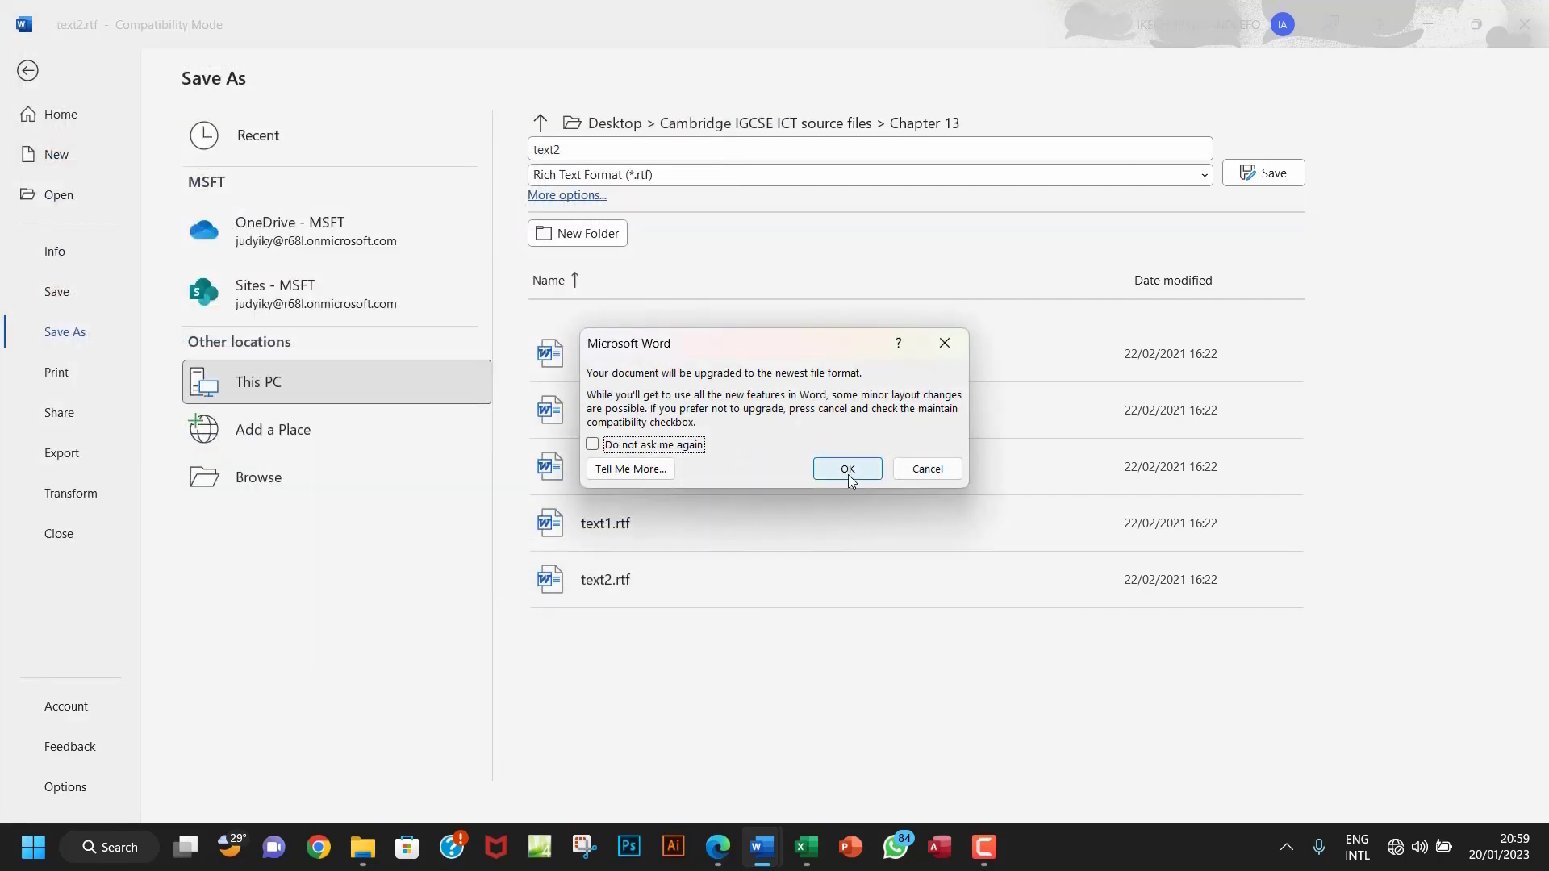
{"action": "left_click", "coordinate": [847, 469]}
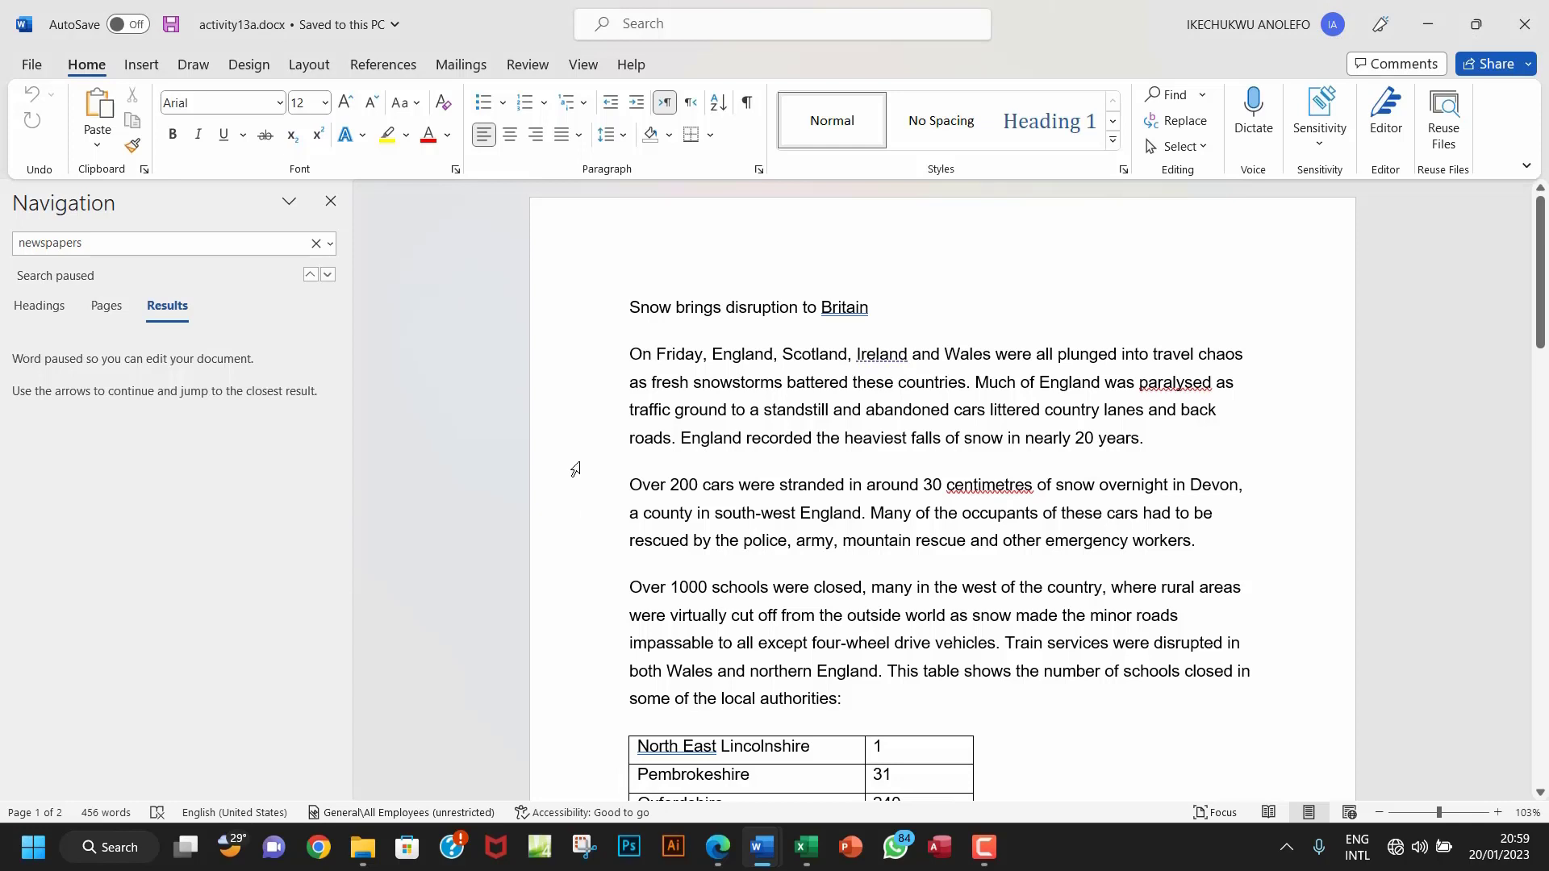
- Check the Activity 13a instructions in Edge, return to activity13a.docx in Word and open its print options
{"action": "left_click", "coordinate": [717, 847]}
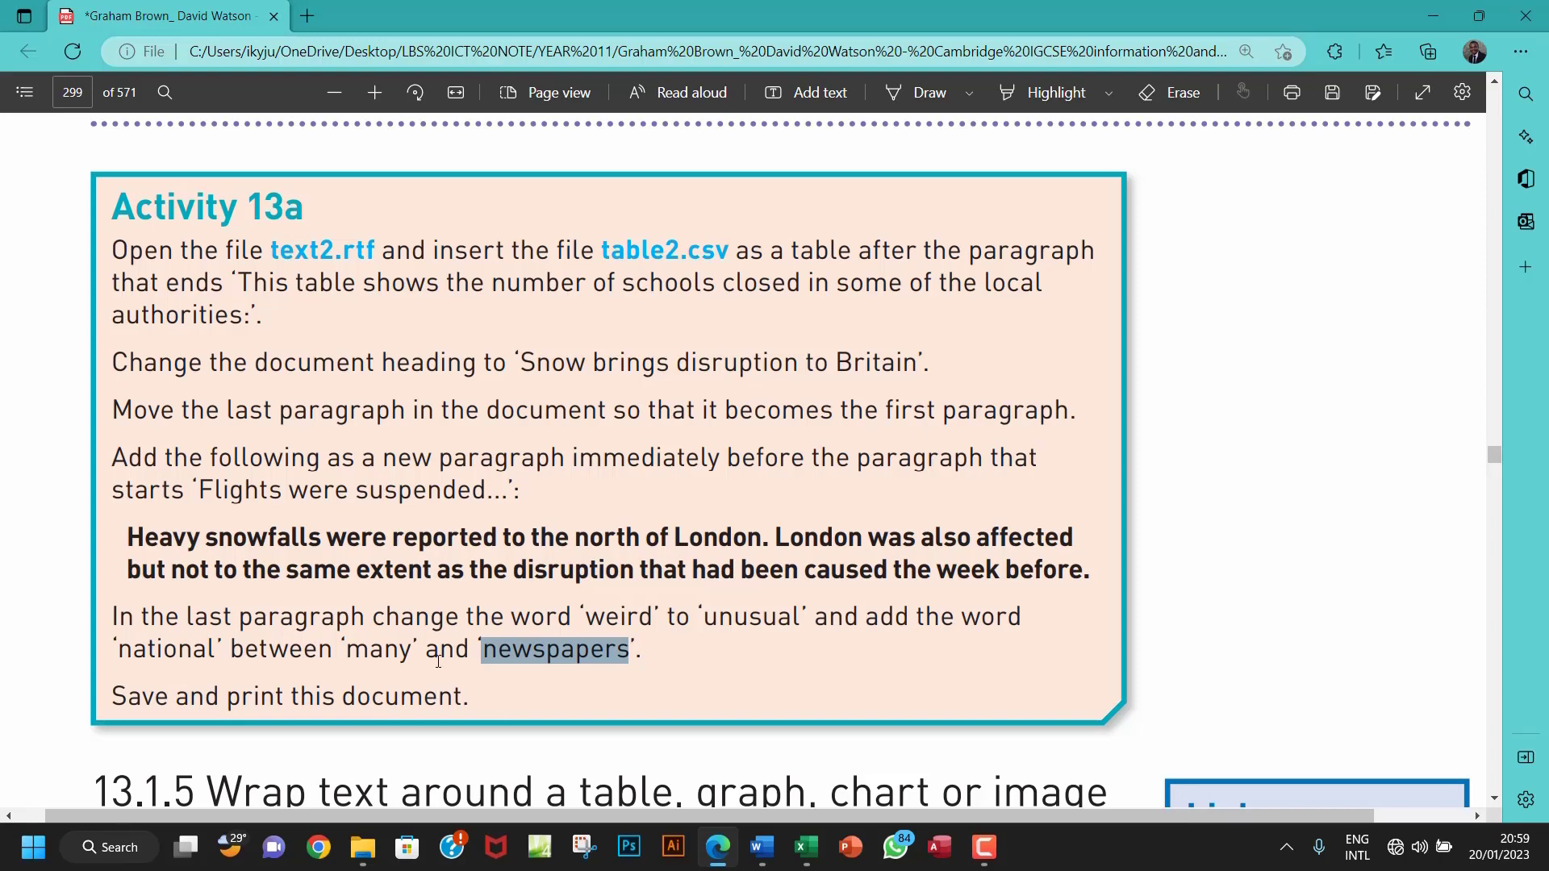
{"action": "left_click", "coordinate": [762, 847]}
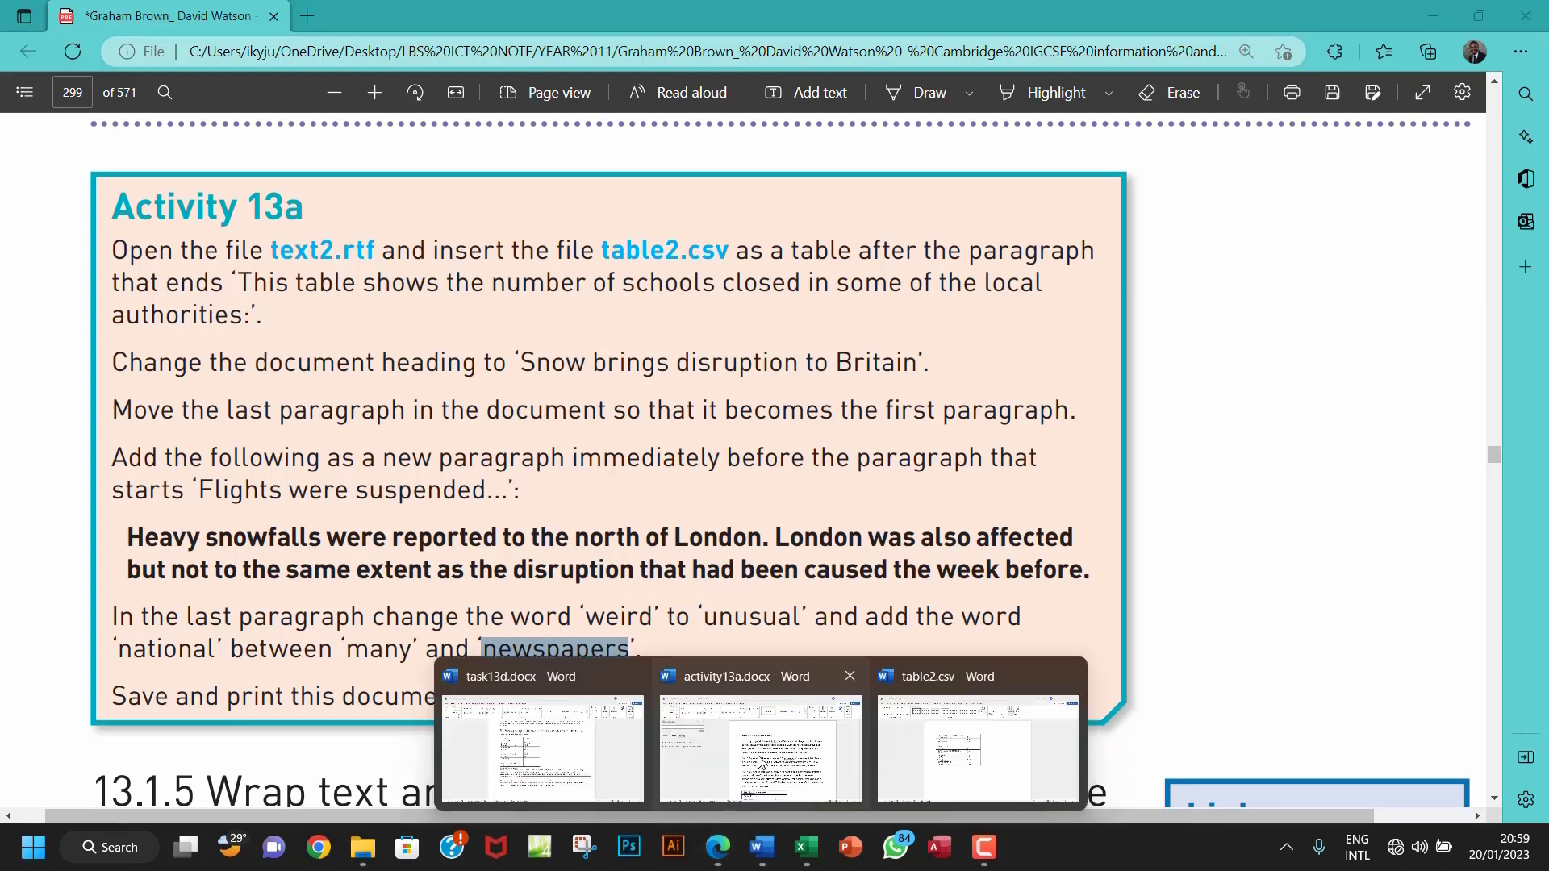
{"action": "left_click", "coordinate": [815, 746]}
{"action": "left_click", "coordinate": [31, 65]}
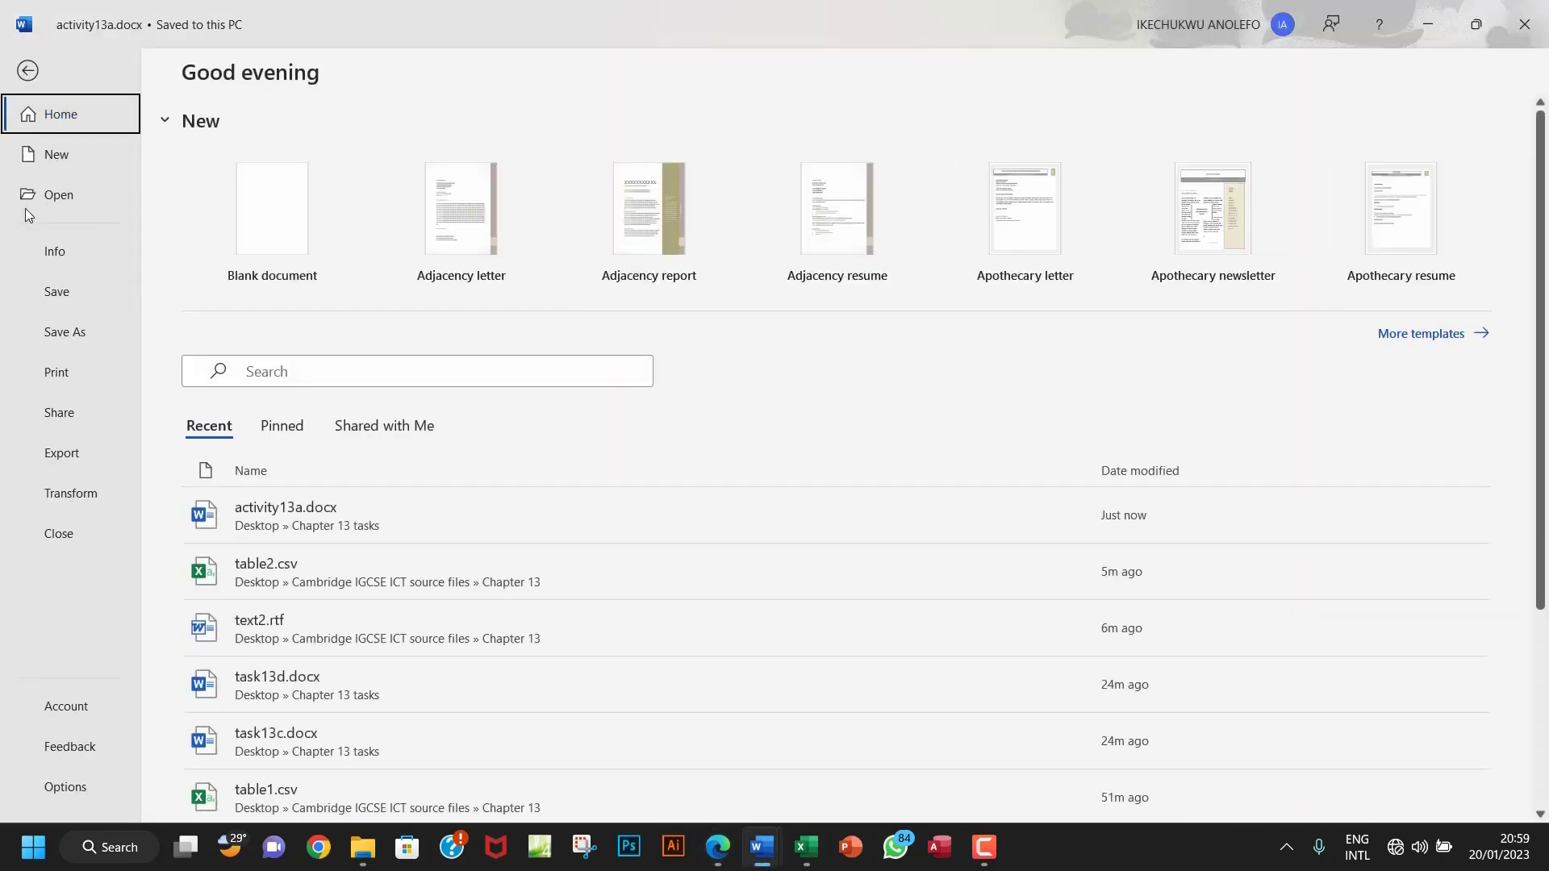
{"action": "left_click", "coordinate": [66, 376]}
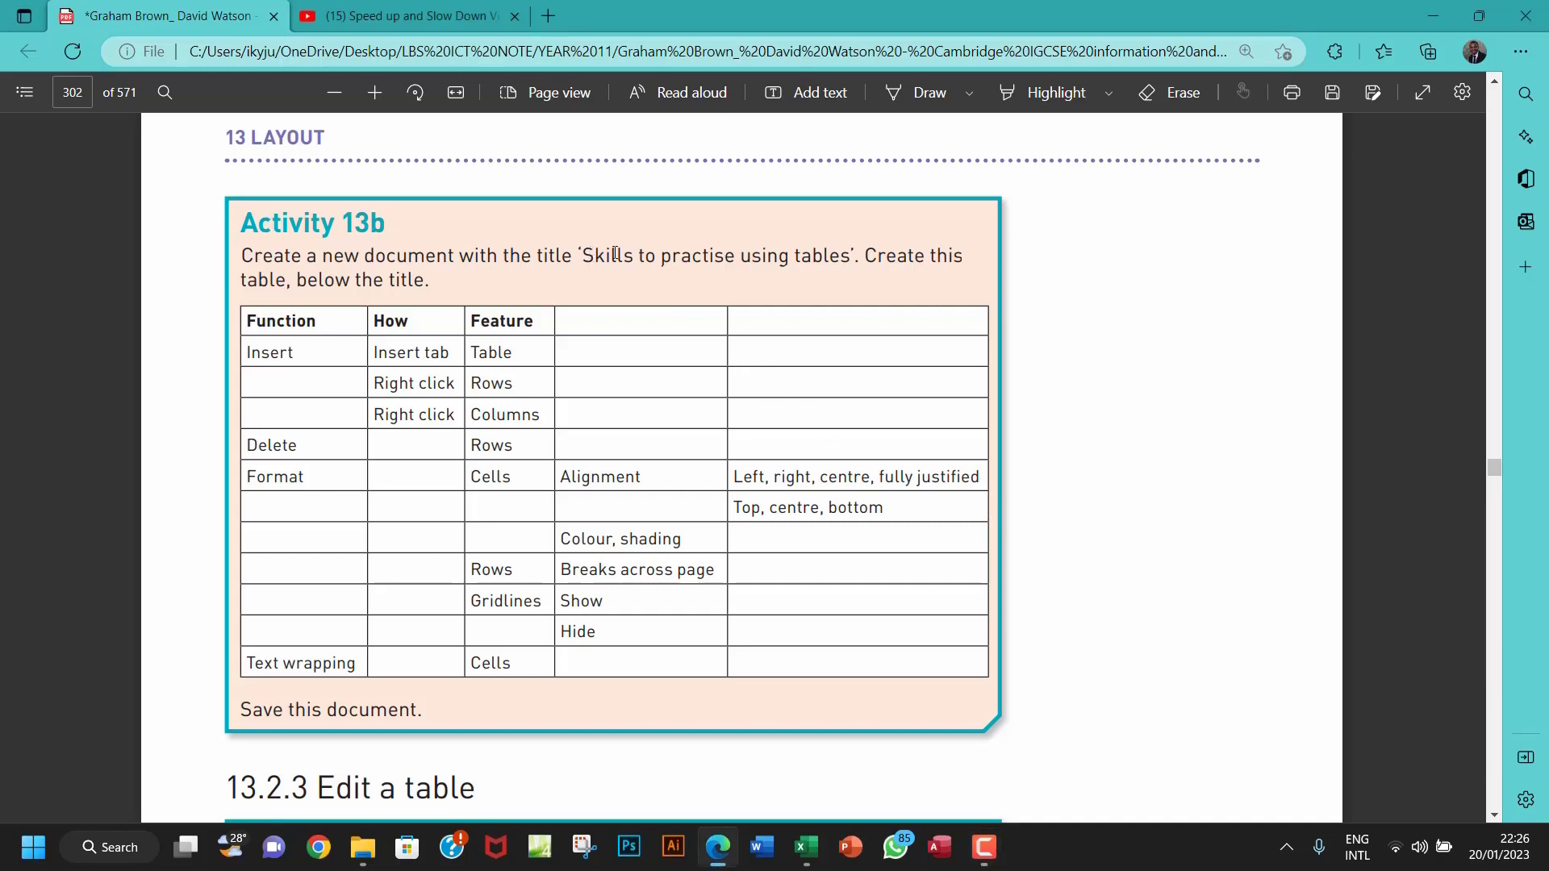
- Copy the title 'Skills to practise using tables' from Activity 13b into a new blank Word document and start a new line below it
{"action": "left_click_drag", "start_coordinate": [585, 255], "coordinate": [850, 255]}
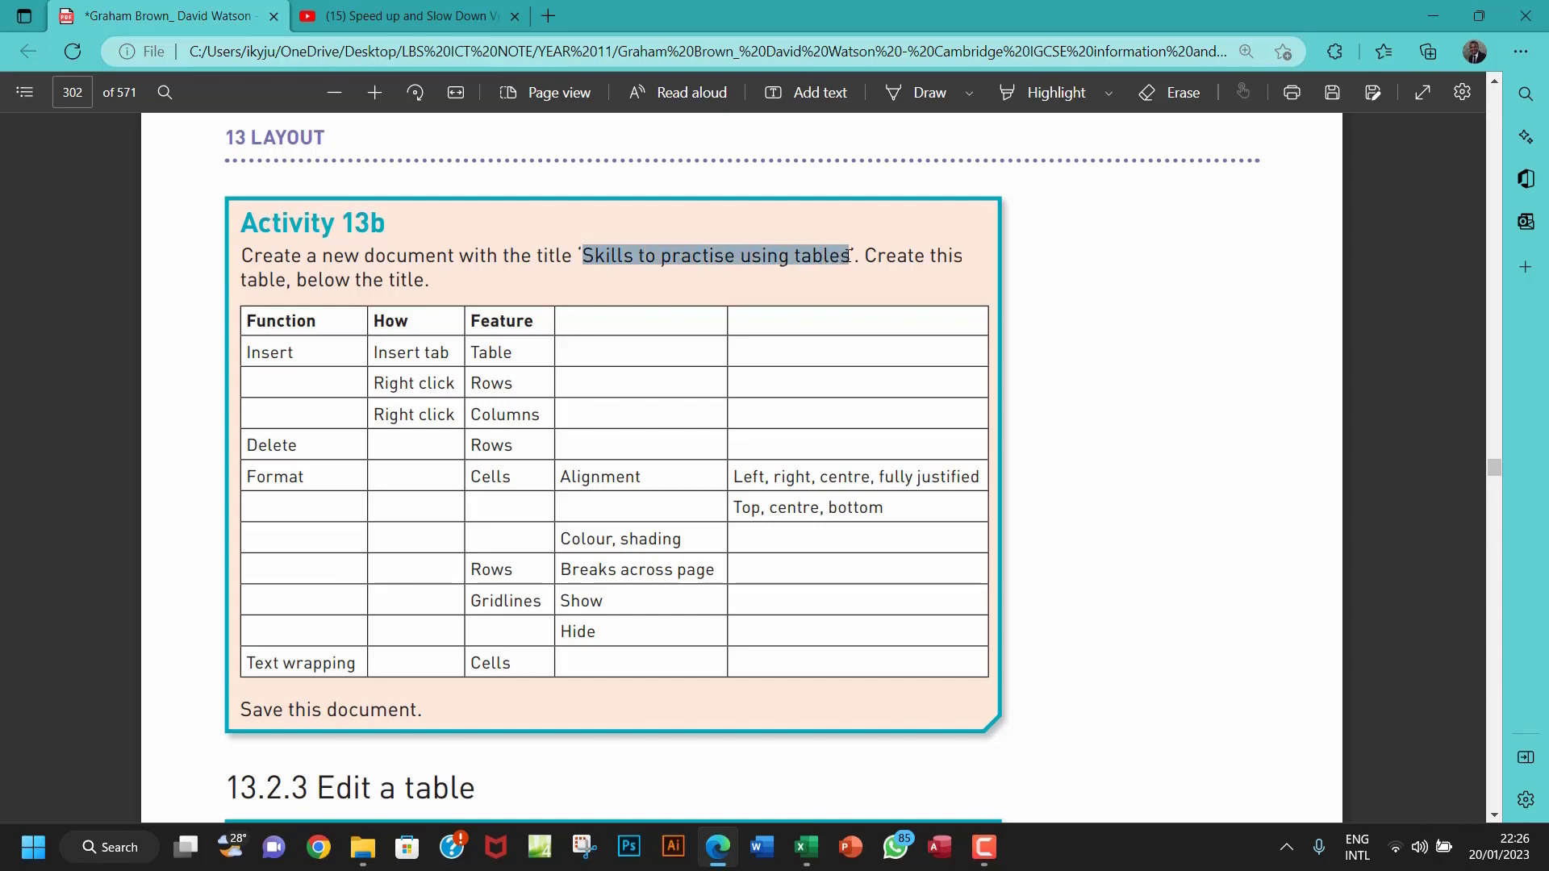
{"action": "key", "text": "ctrl+c"}
{"action": "left_click", "coordinate": [761, 847]}
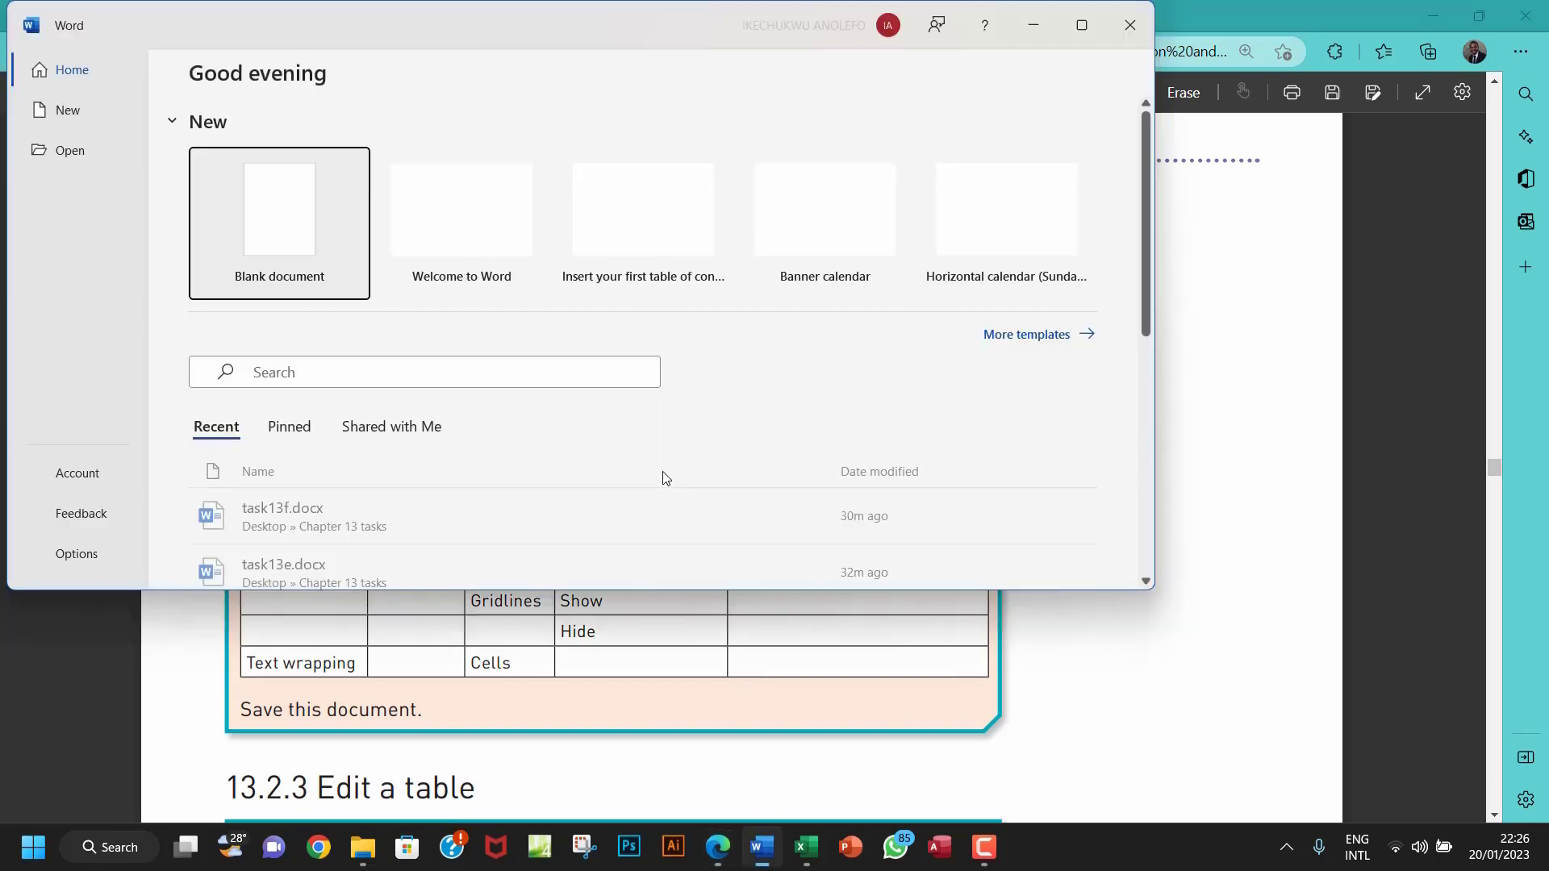
{"action": "left_click", "coordinate": [281, 259]}
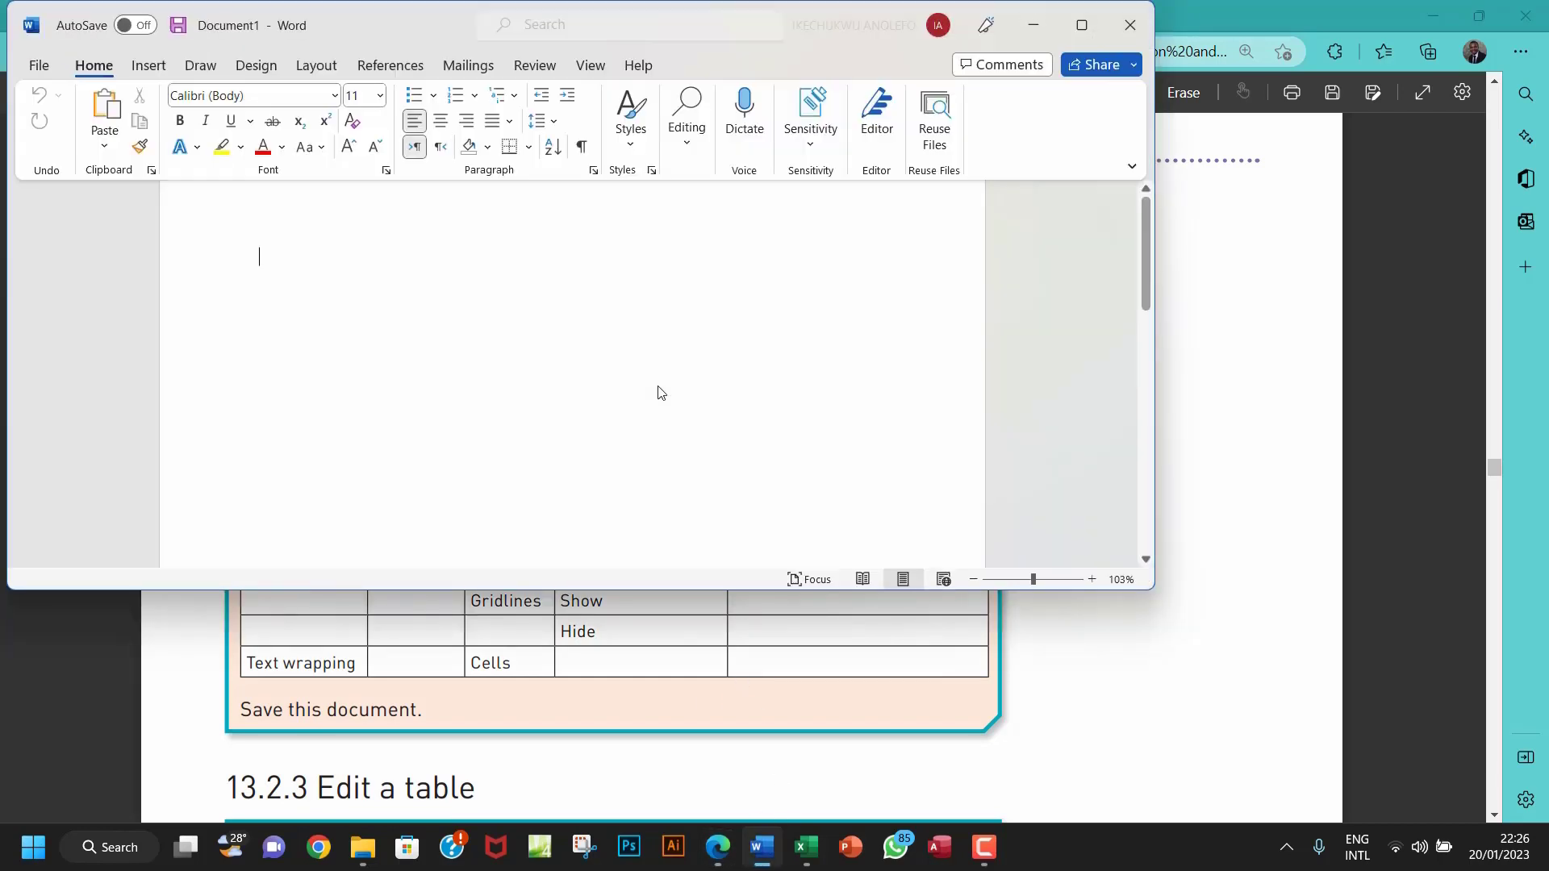
{"action": "left_click", "coordinate": [1082, 25]}
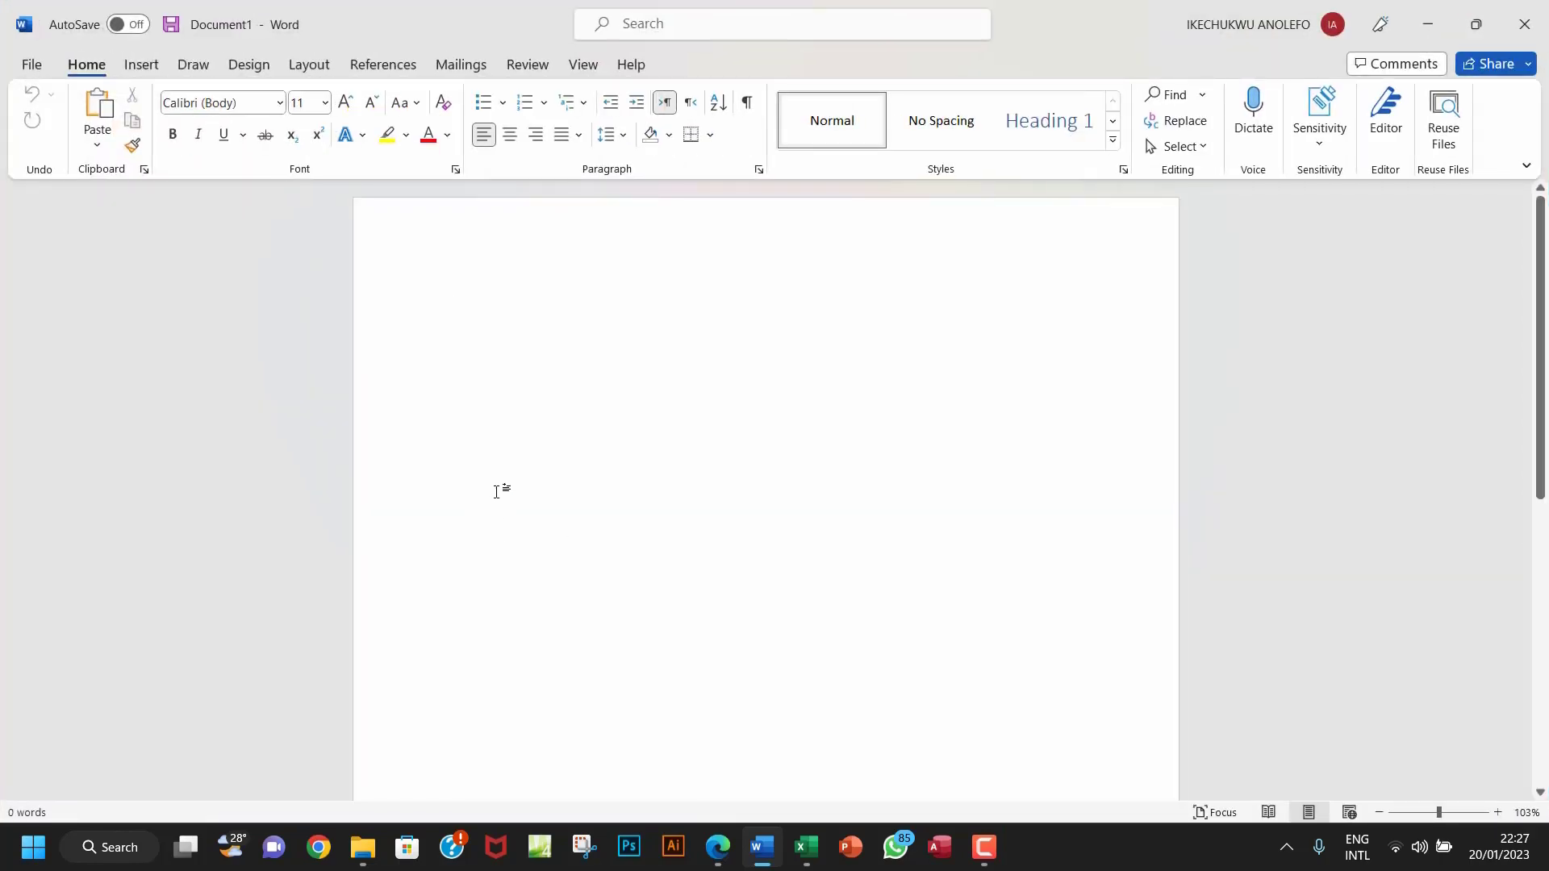
{"action": "right_click", "coordinate": [489, 306]}
{"action": "left_click", "coordinate": [597, 447]}
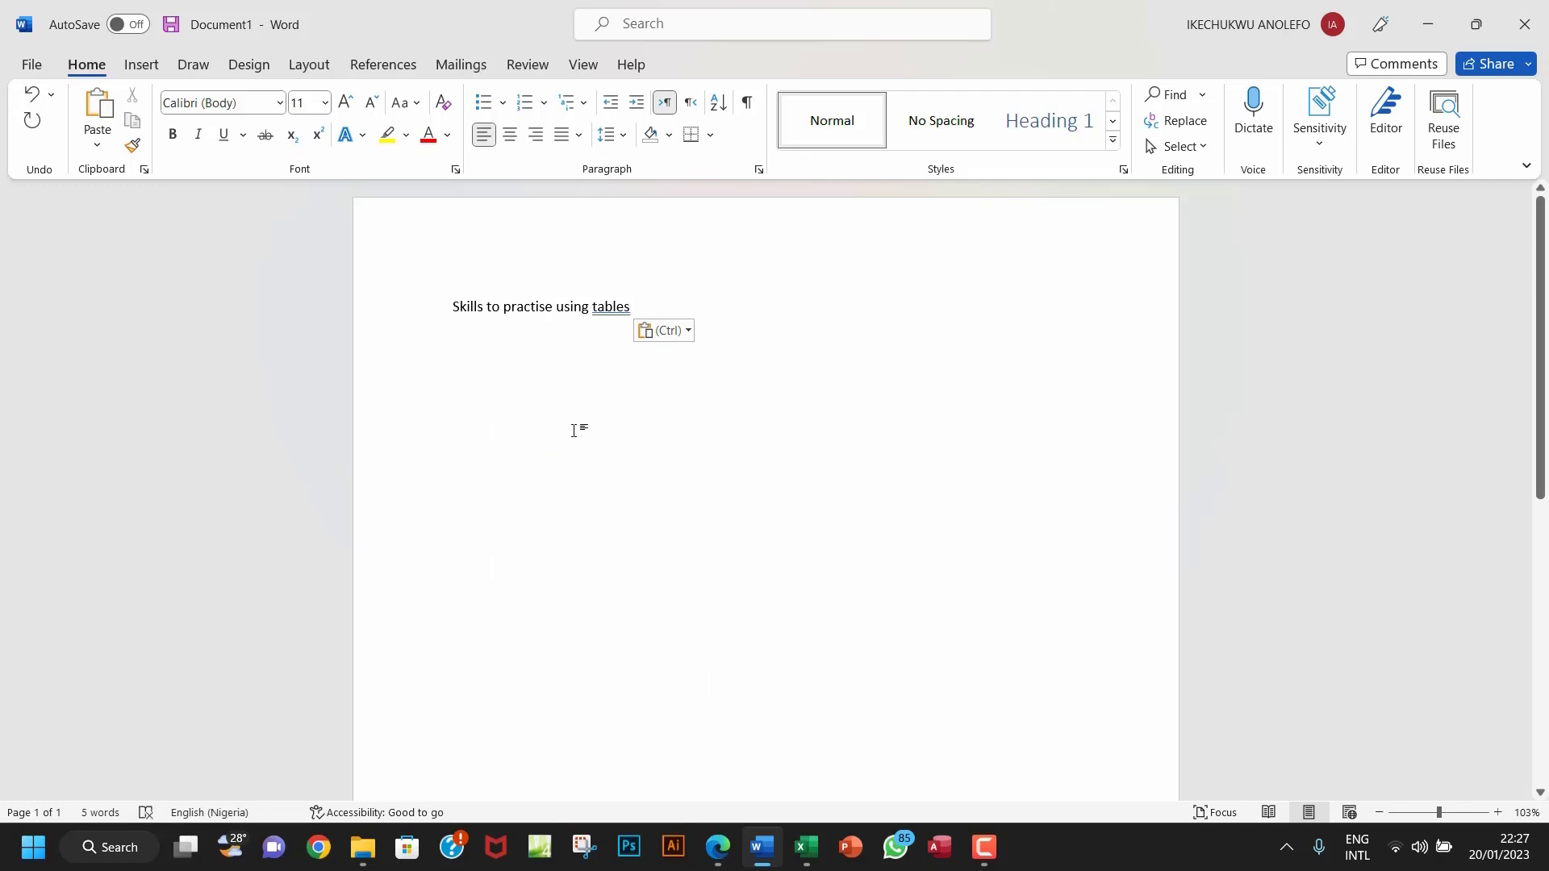
{"action": "key", "text": "Return"}
- Check the Activity 13b table in Edge and insert a table with 5 columns and 12 rows below the title in Word
{"action": "left_click", "coordinate": [718, 847]}
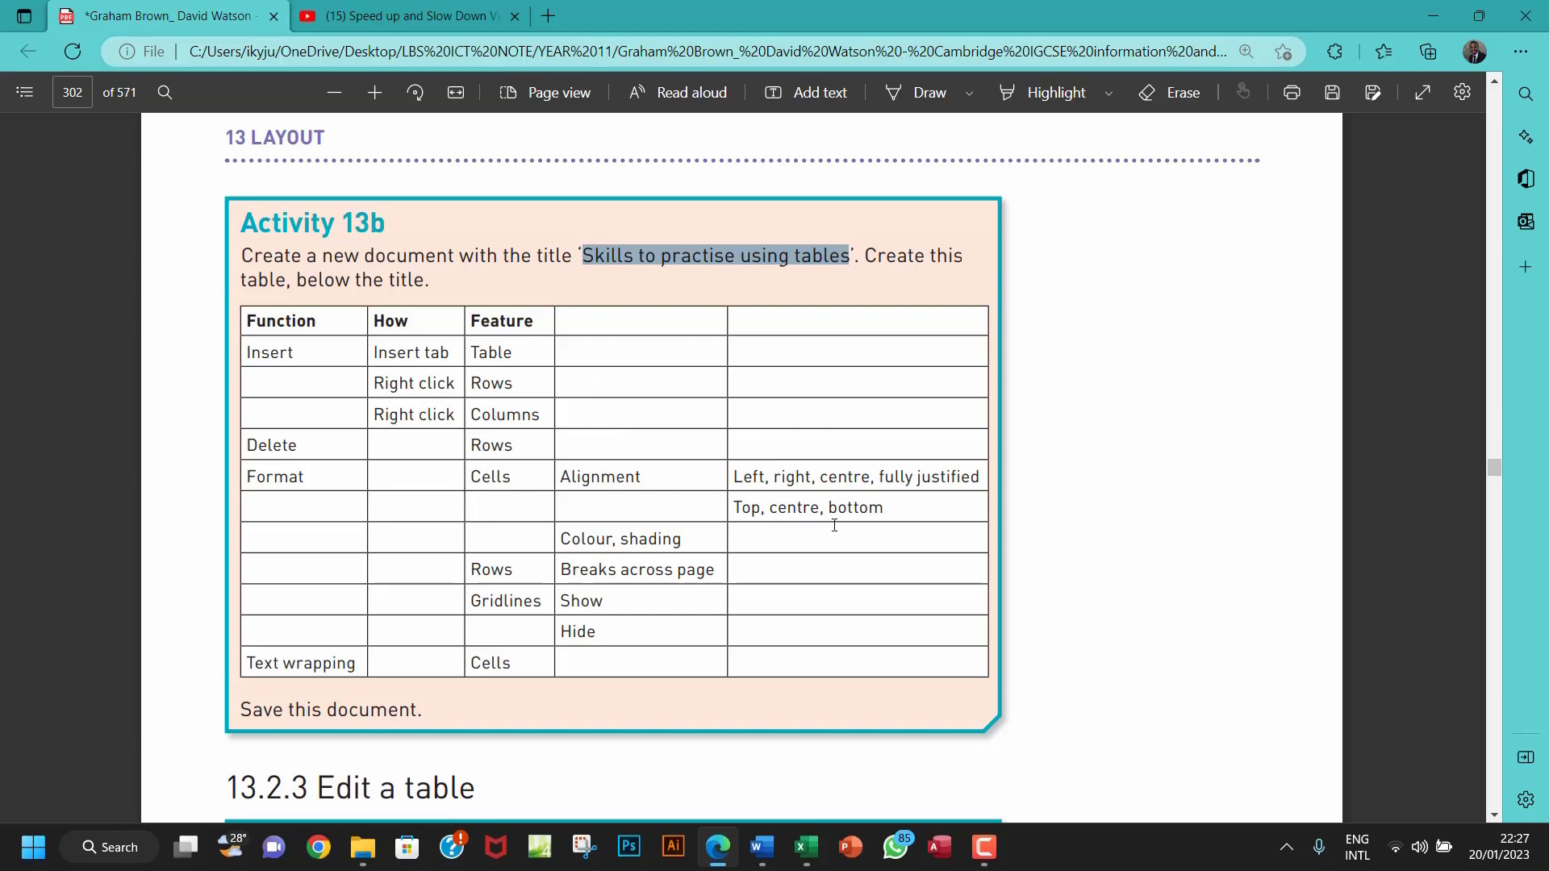
{"action": "left_click", "coordinate": [762, 847]}
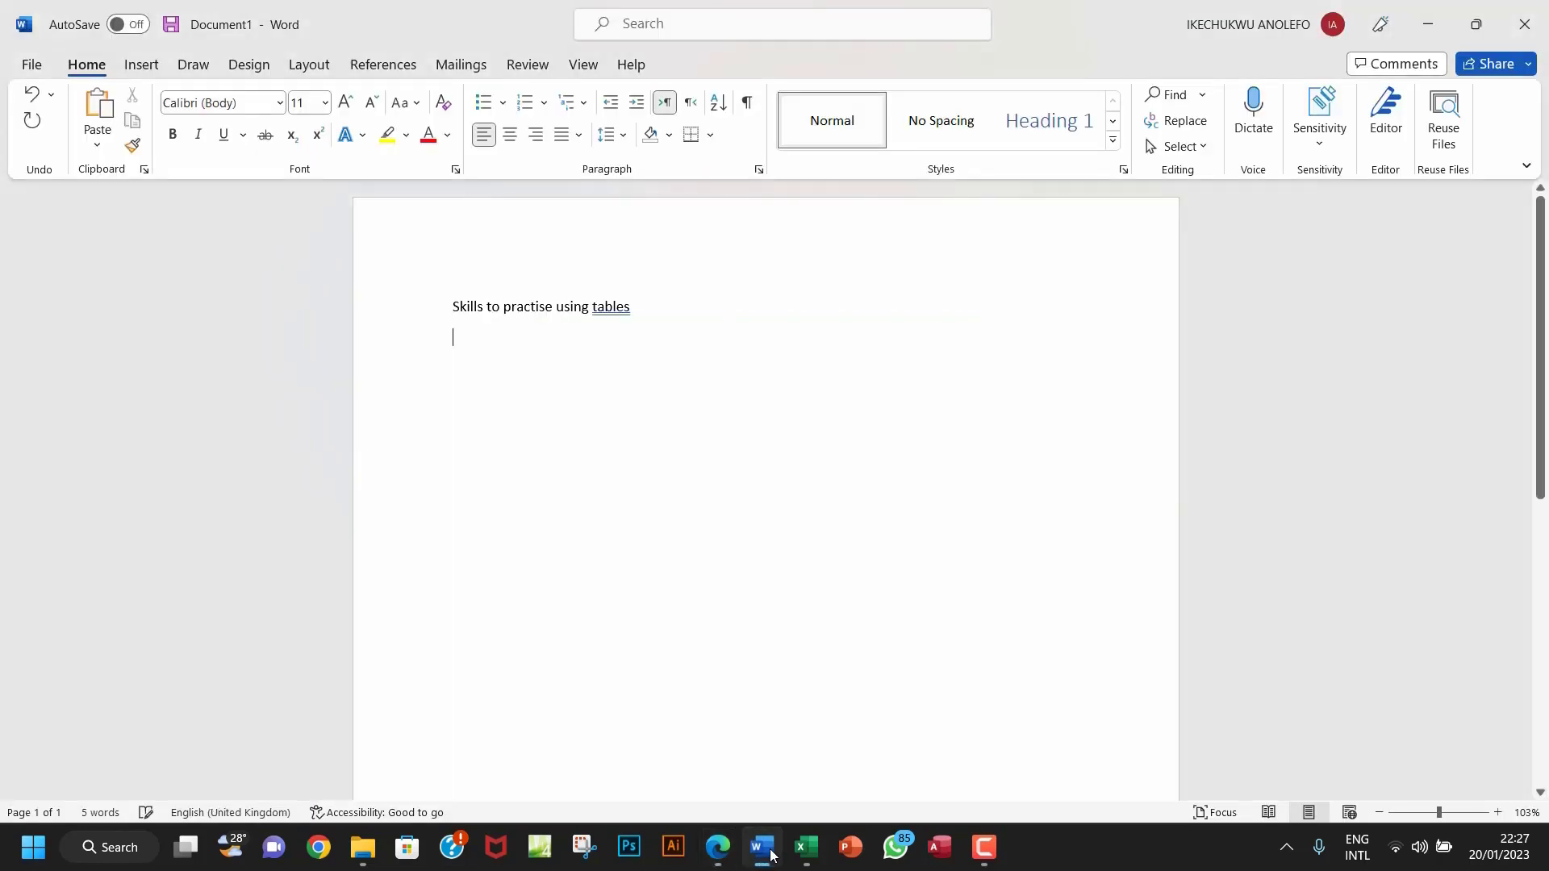
{"action": "left_click", "coordinate": [144, 71]}
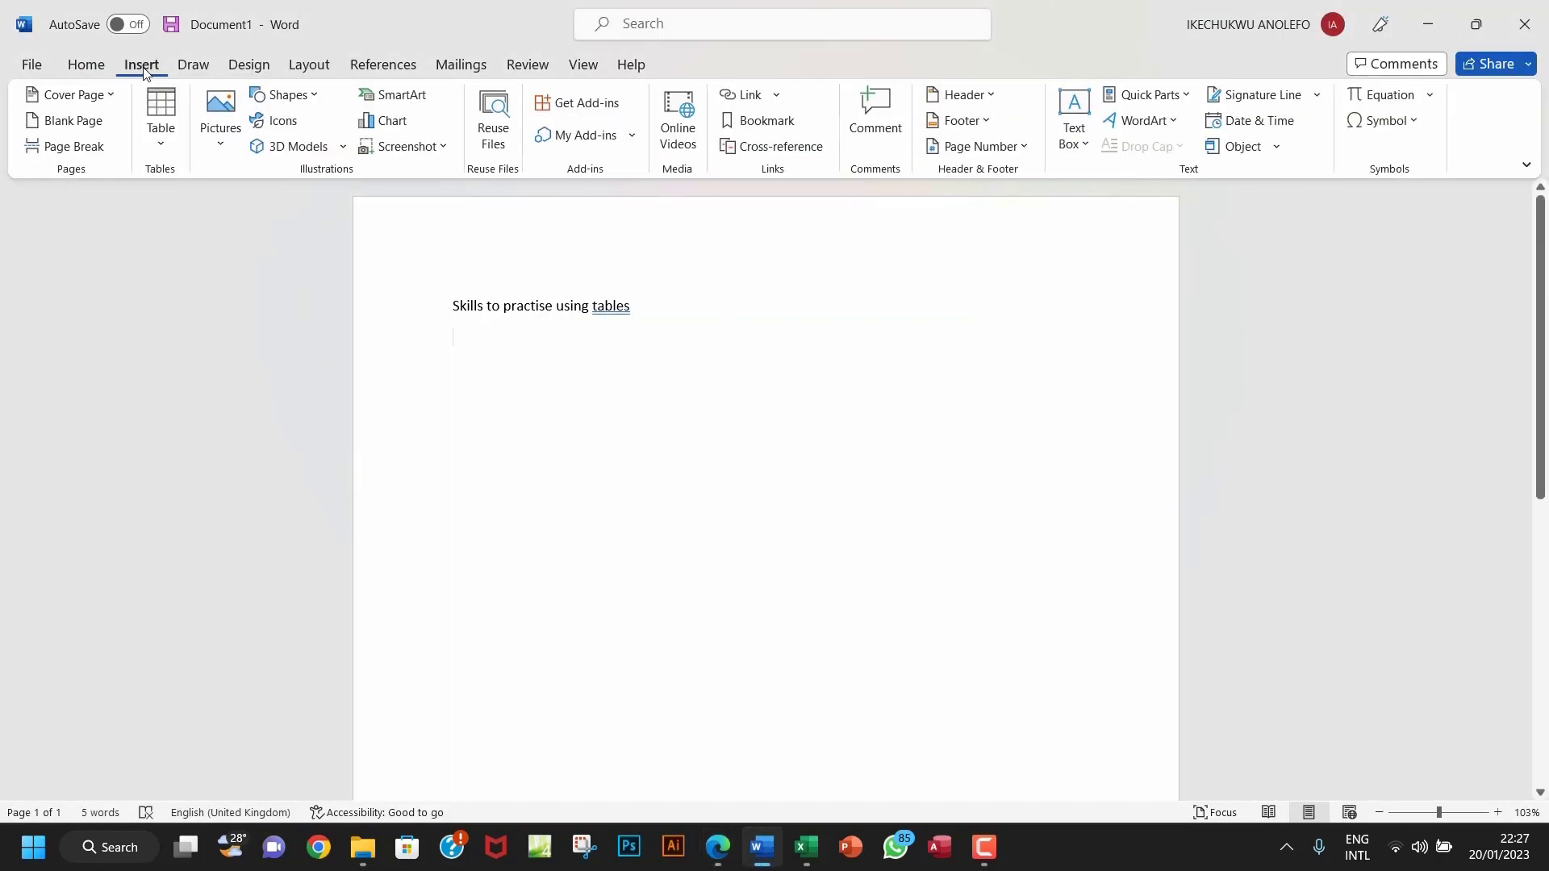
{"action": "left_click", "coordinate": [163, 144]}
{"action": "left_click", "coordinate": [212, 369]}
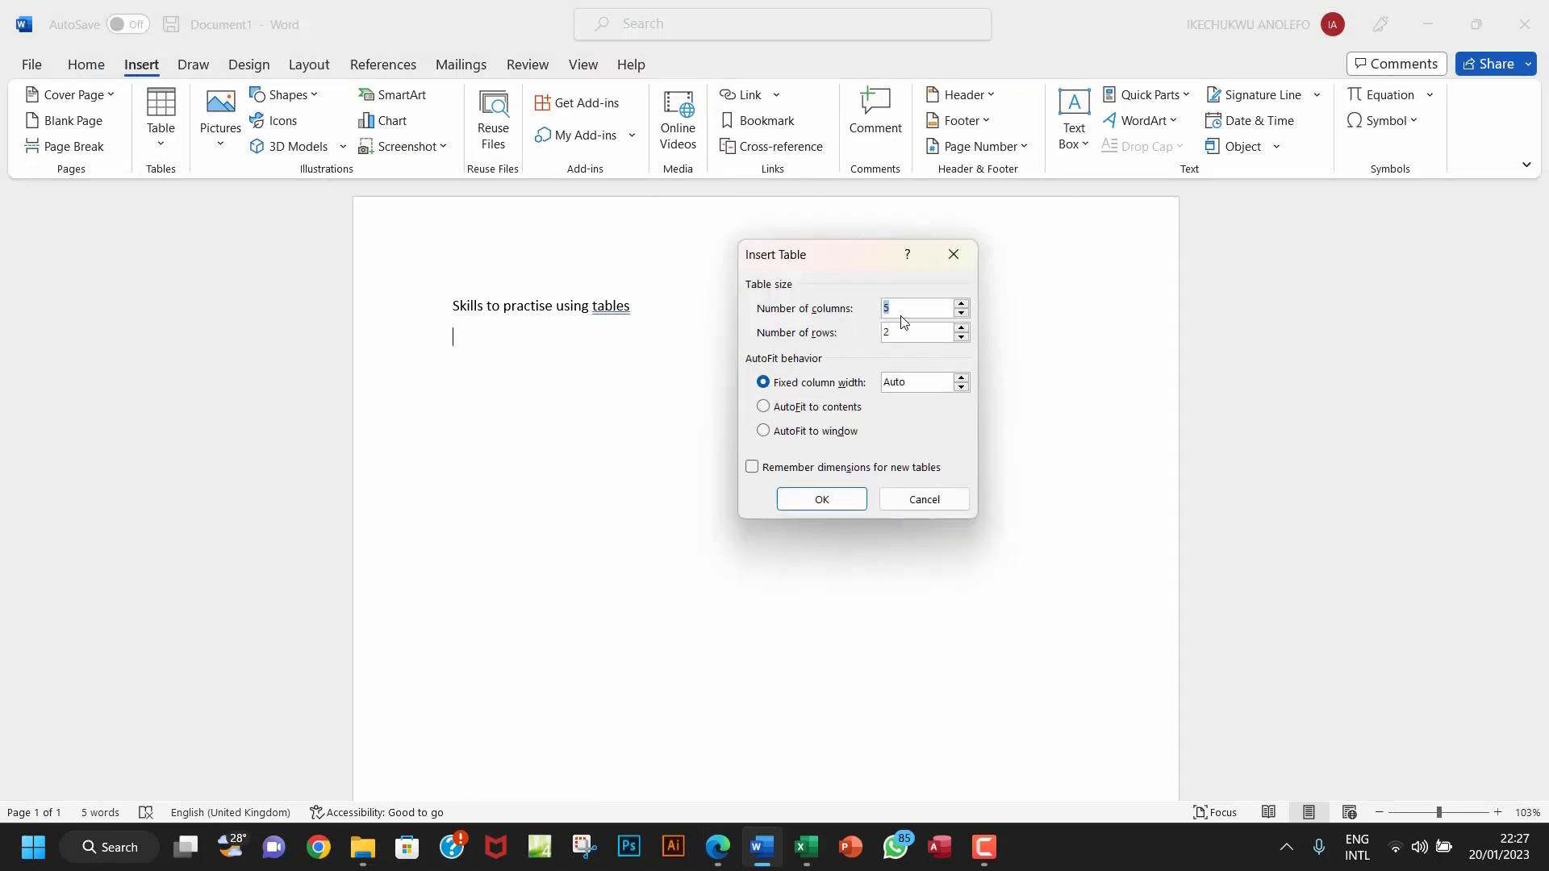
{"action": "left_click", "coordinate": [896, 334]}
{"action": "type", "text": "12"}
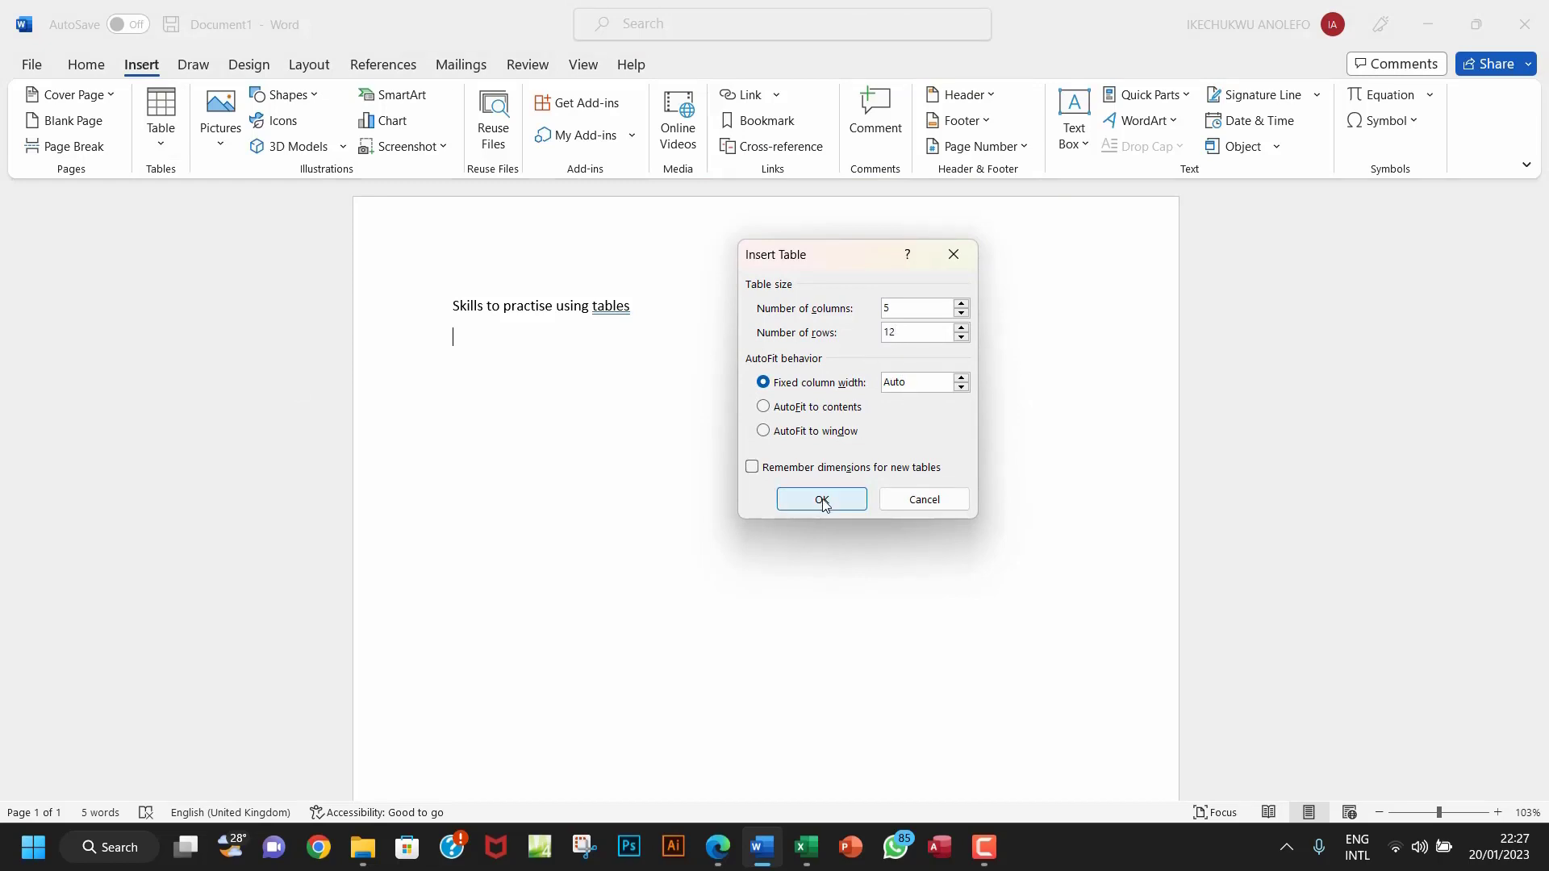
{"action": "left_click", "coordinate": [820, 499]}
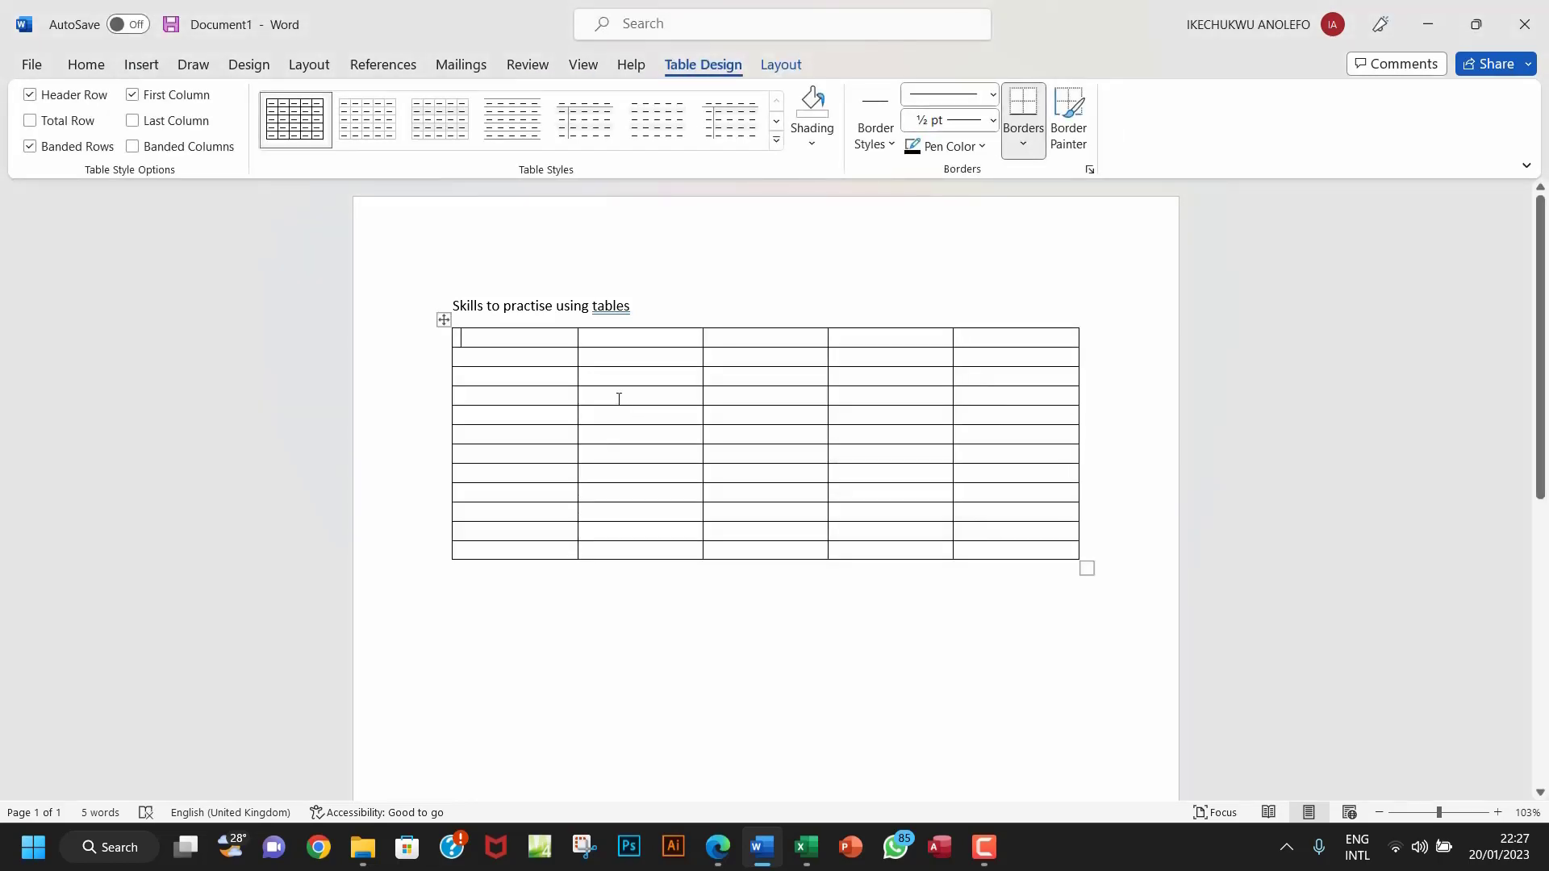
- Arrange the Word document and the Edge textbook side by side with the Activity 13b table in view
{"action": "left_click", "coordinate": [1478, 24]}
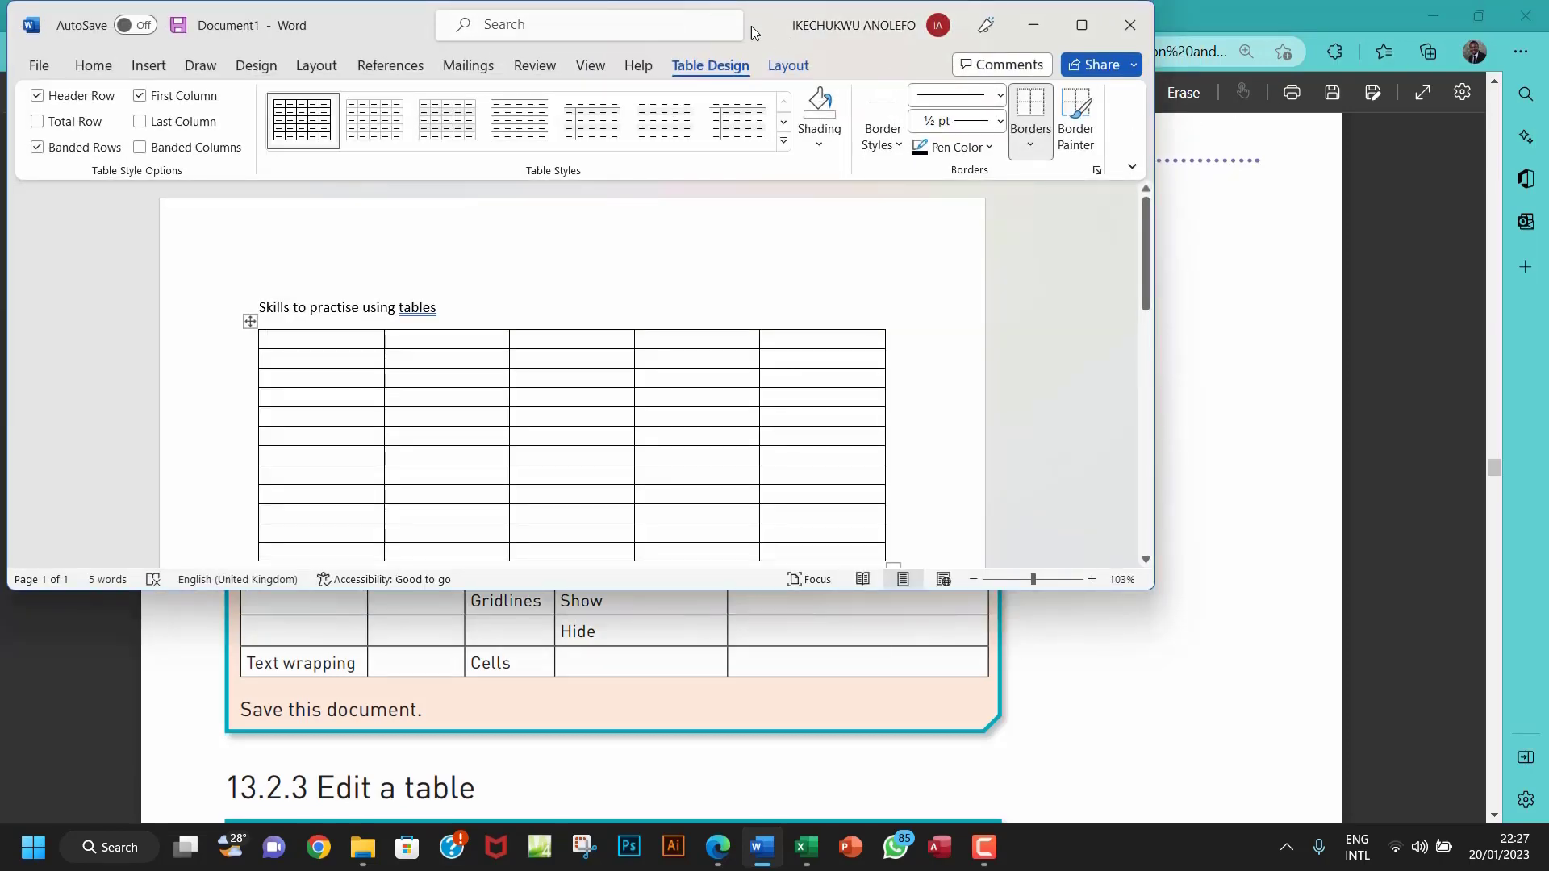
{"action": "left_click_drag", "start_coordinate": [752, 26], "coordinate": [1541, 257]}
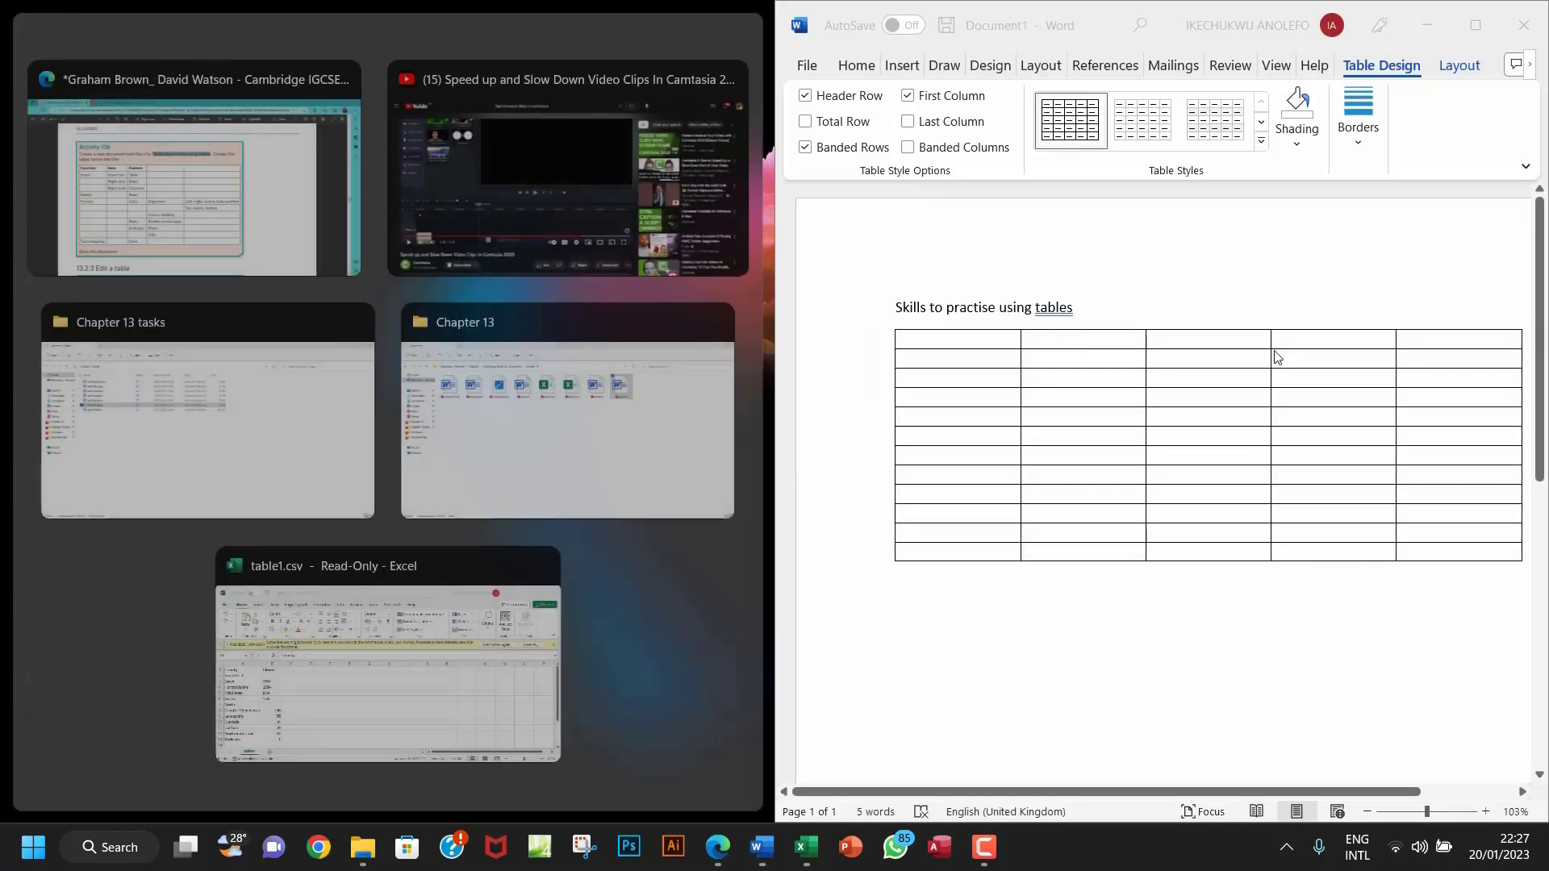
{"action": "left_click", "coordinate": [202, 169]}
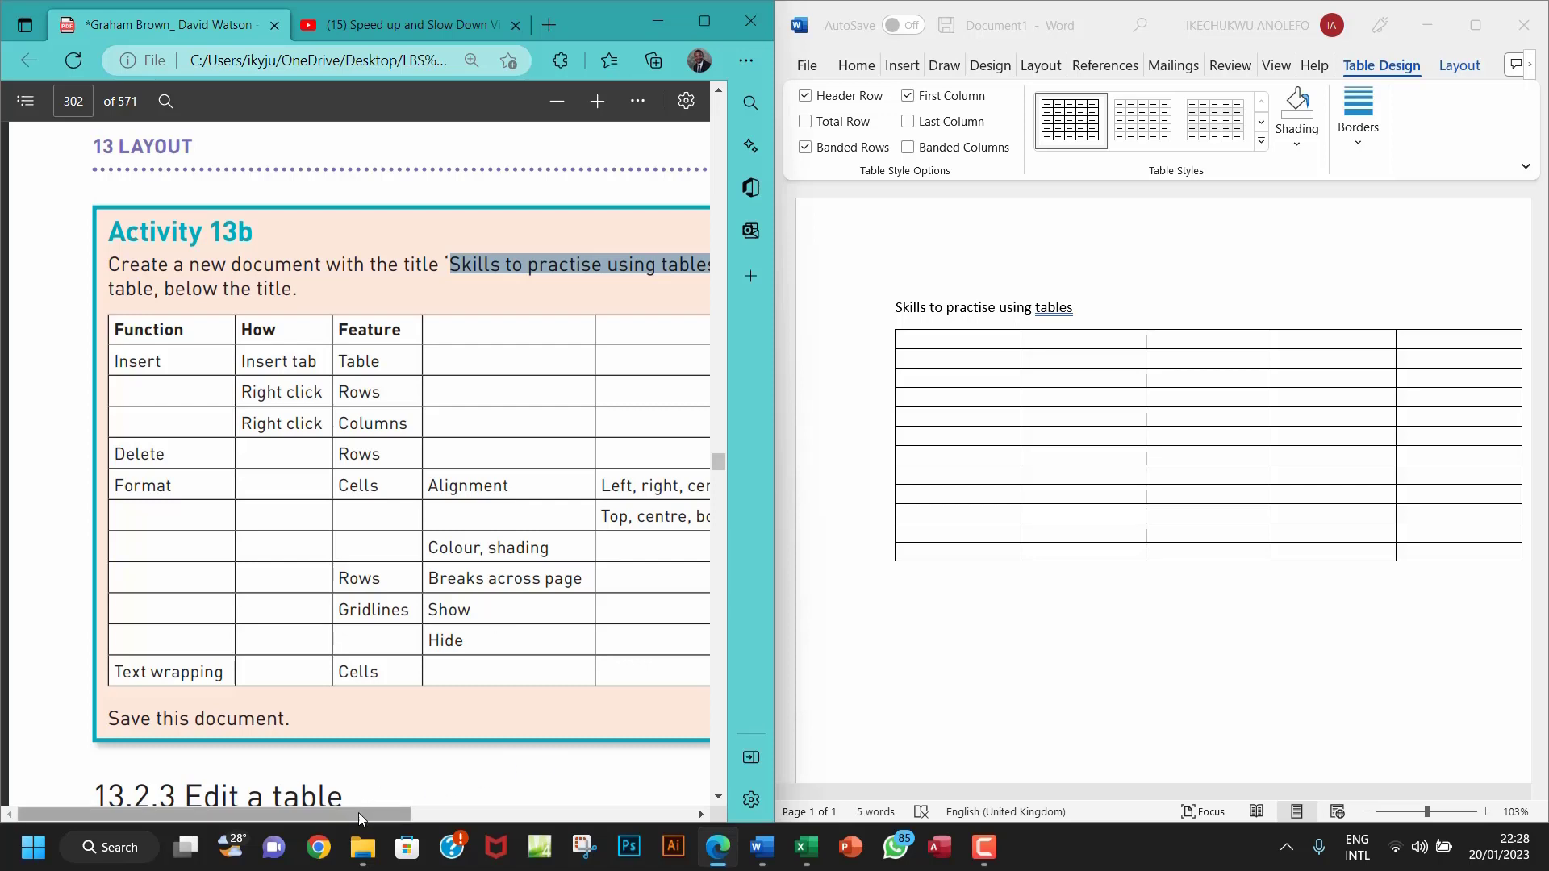
{"action": "left_click_drag", "start_coordinate": [358, 811], "coordinate": [386, 813]}
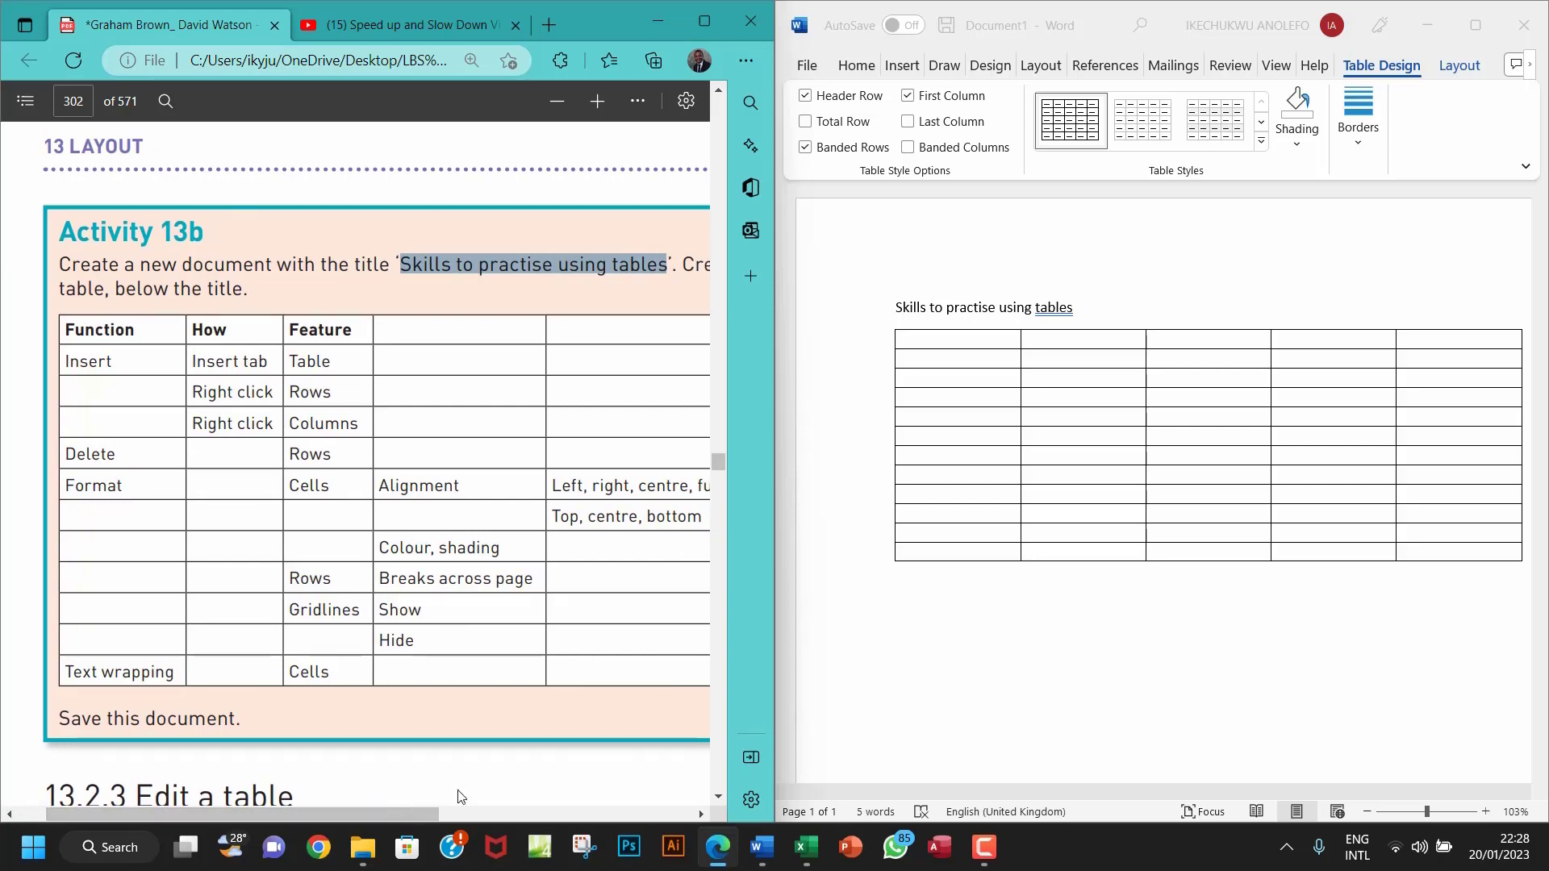
- Enter the headings Function, How and Feature in the table's first row and fit the whole Activity 13b table in the Edge view
{"action": "left_click", "coordinate": [957, 340]}
{"action": "type", "text": "Function"}
{"action": "key", "text": "Tab"}
{"action": "type", "text": "How"}
{"action": "key", "text": "Tab"}
{"action": "type", "text": "Feature"}
{"action": "left_click", "coordinate": [557, 101]}
- Fill rows two to four with Insert under Function, Insert tab and two Right click entries under How, and Table, Rows and Columns under Feature
{"action": "left_click", "coordinate": [944, 359]}
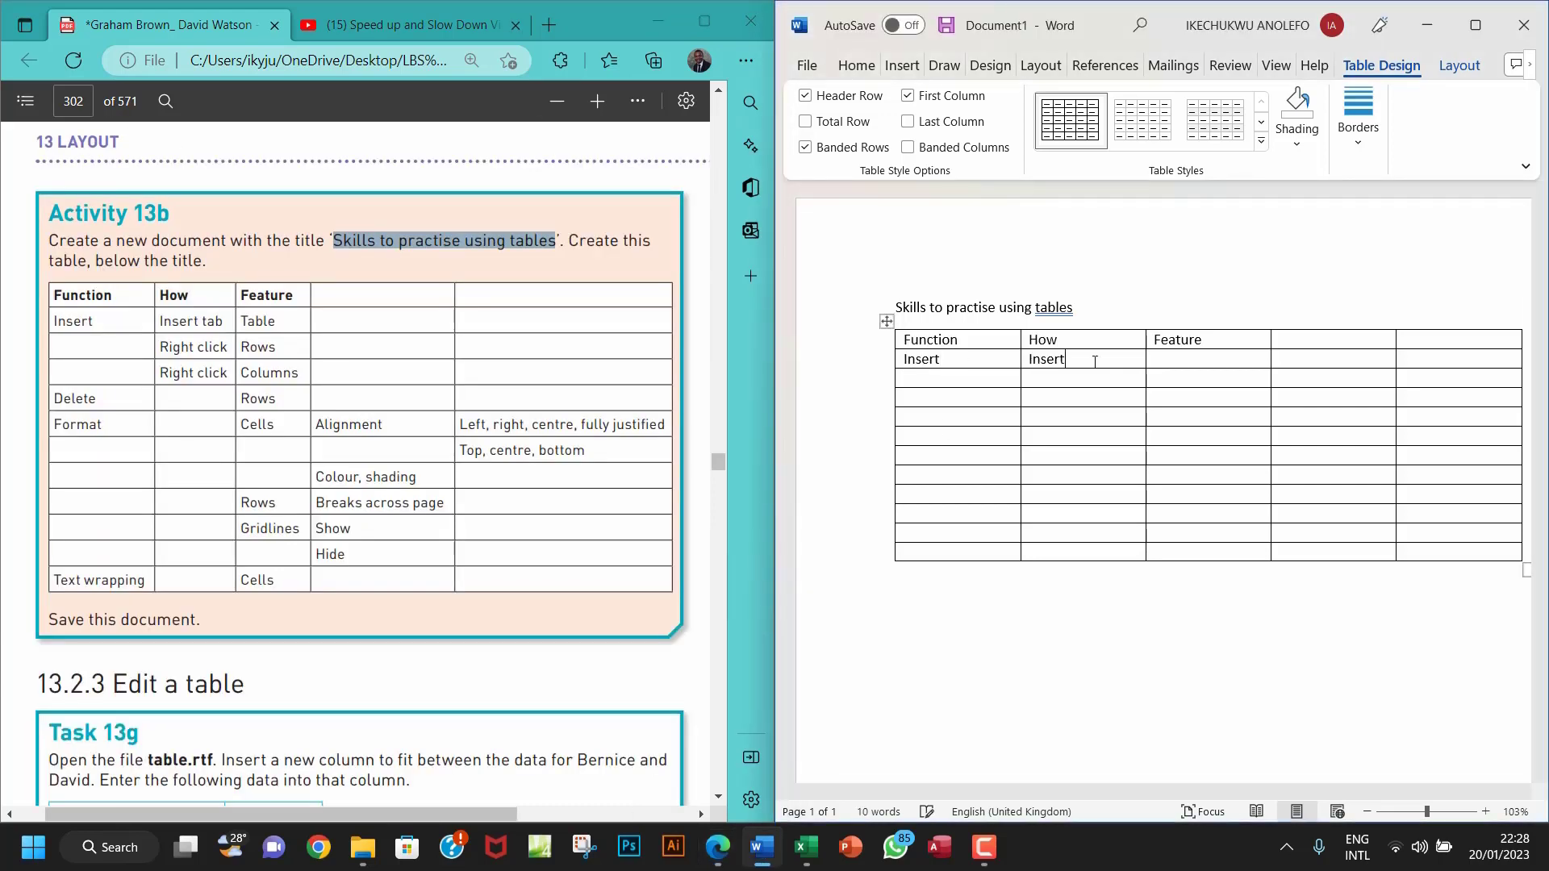
{"action": "left_click", "coordinate": [1083, 402]}
{"action": "type", "text": "Right click"}
{"action": "left_click", "coordinate": [1169, 360]}
{"action": "type", "text": "Table"}
{"action": "left_click", "coordinate": [1178, 379]}
{"action": "type", "text": "Rows"}
{"action": "left_click", "coordinate": [1194, 398]}
{"action": "type", "text": "Columns"}
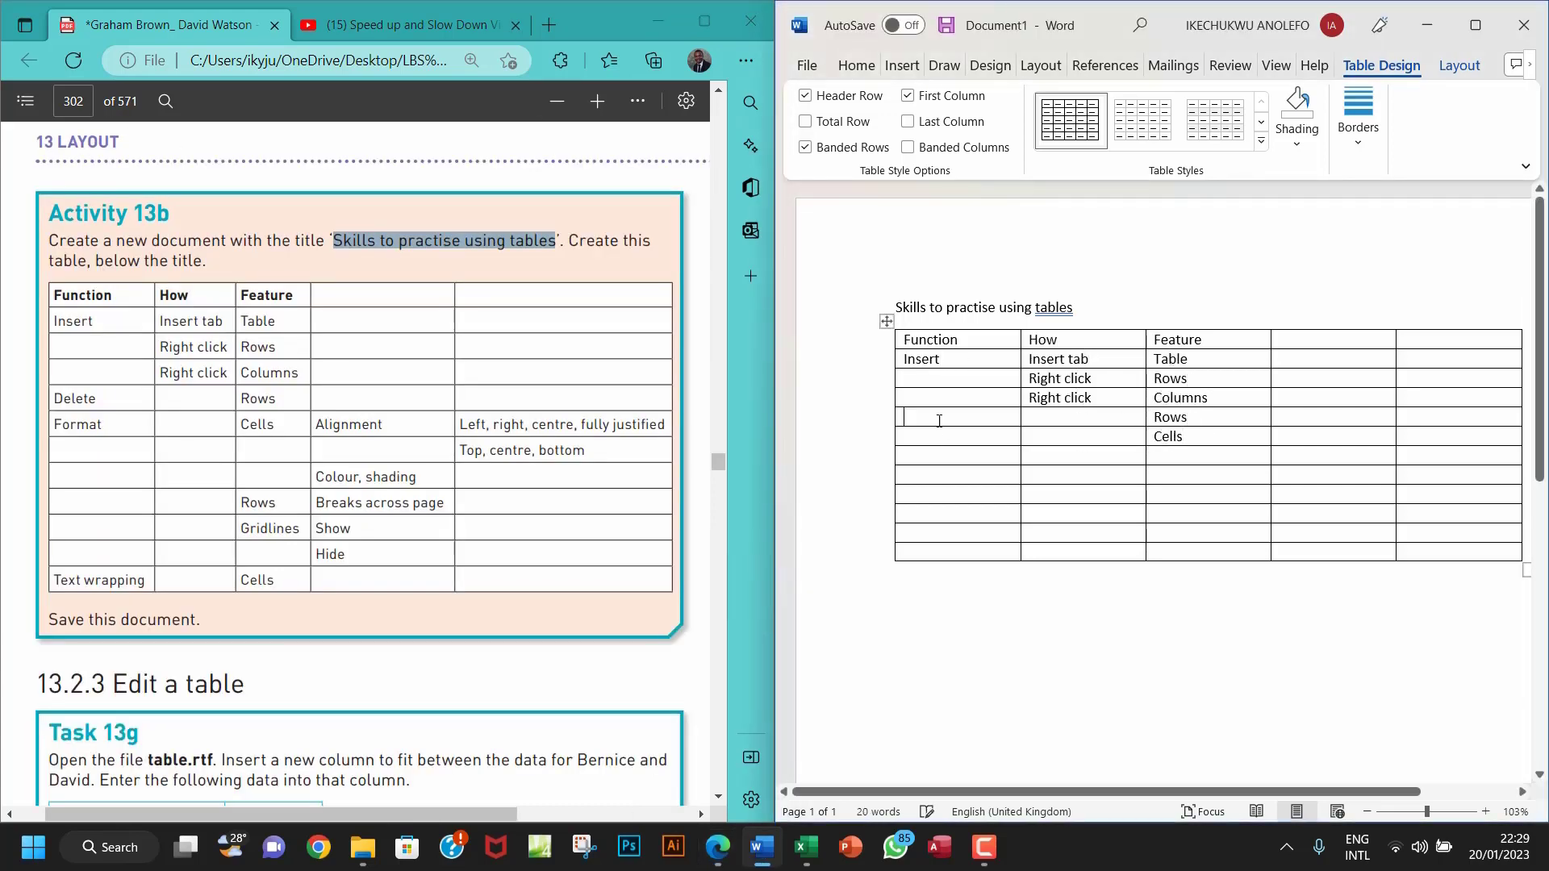
- Complete the Function column with Delete and Format, and add Rows, Gridlines and Cells in the lower rows of the Feature column
{"action": "left_click", "coordinate": [1186, 494]}
{"action": "type", "text": "Rows"}
{"action": "left_click", "coordinate": [1175, 514]}
{"action": "type", "text": "Gridlines"}
{"action": "left_click", "coordinate": [1182, 553]}
{"action": "type", "text": "Cells"}
- Fill the fourth column with Alignment, 'Colour, shading', Break across page, Show and Hide in their matching rows
{"action": "left_click", "coordinate": [1304, 437]}
{"action": "type", "text": "Alignment"}
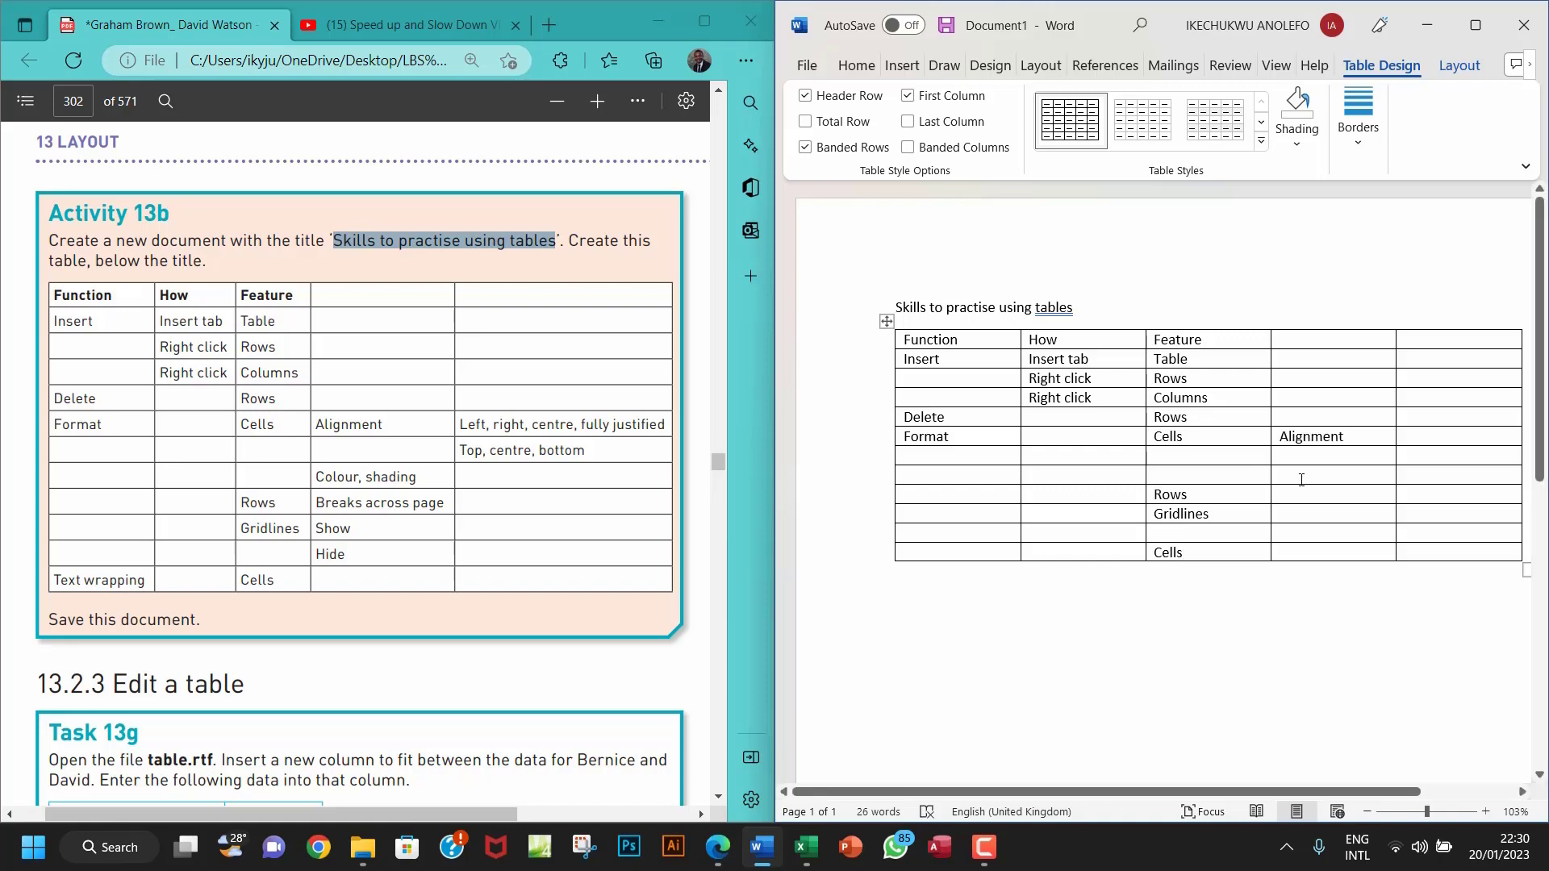
{"action": "left_click", "coordinate": [1299, 494]}
{"action": "type", "text": "Break across page"}
{"action": "left_click", "coordinate": [1299, 514]}
{"action": "type", "text": "Show"}
{"action": "left_click", "coordinate": [1298, 533]}
{"action": "type", "text": "Hide"}
- Enter 'Left, right, centre, fully justified' in the Format row of the fifth column and 'Top, centre, bottom' in the cell below
{"action": "left_click", "coordinate": [1421, 436]}
{"action": "type", "text": "Left, right"}
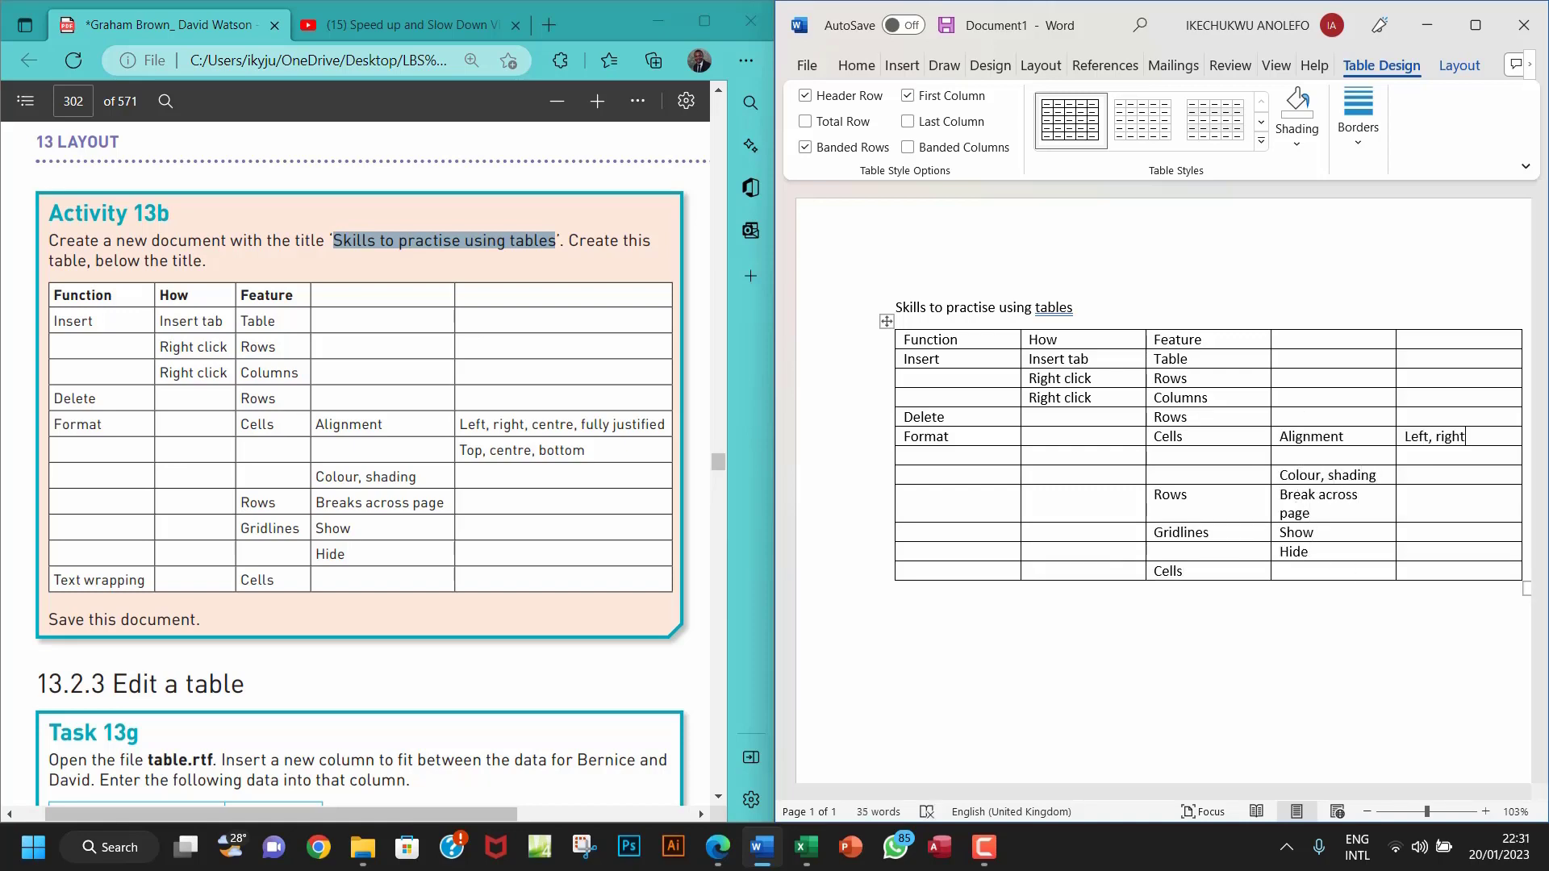
{"action": "type", "text": ", centre, fully justified"}
{"action": "left_click", "coordinate": [1436, 493]}
{"action": "type", "text": "Top, centre, bottom"}
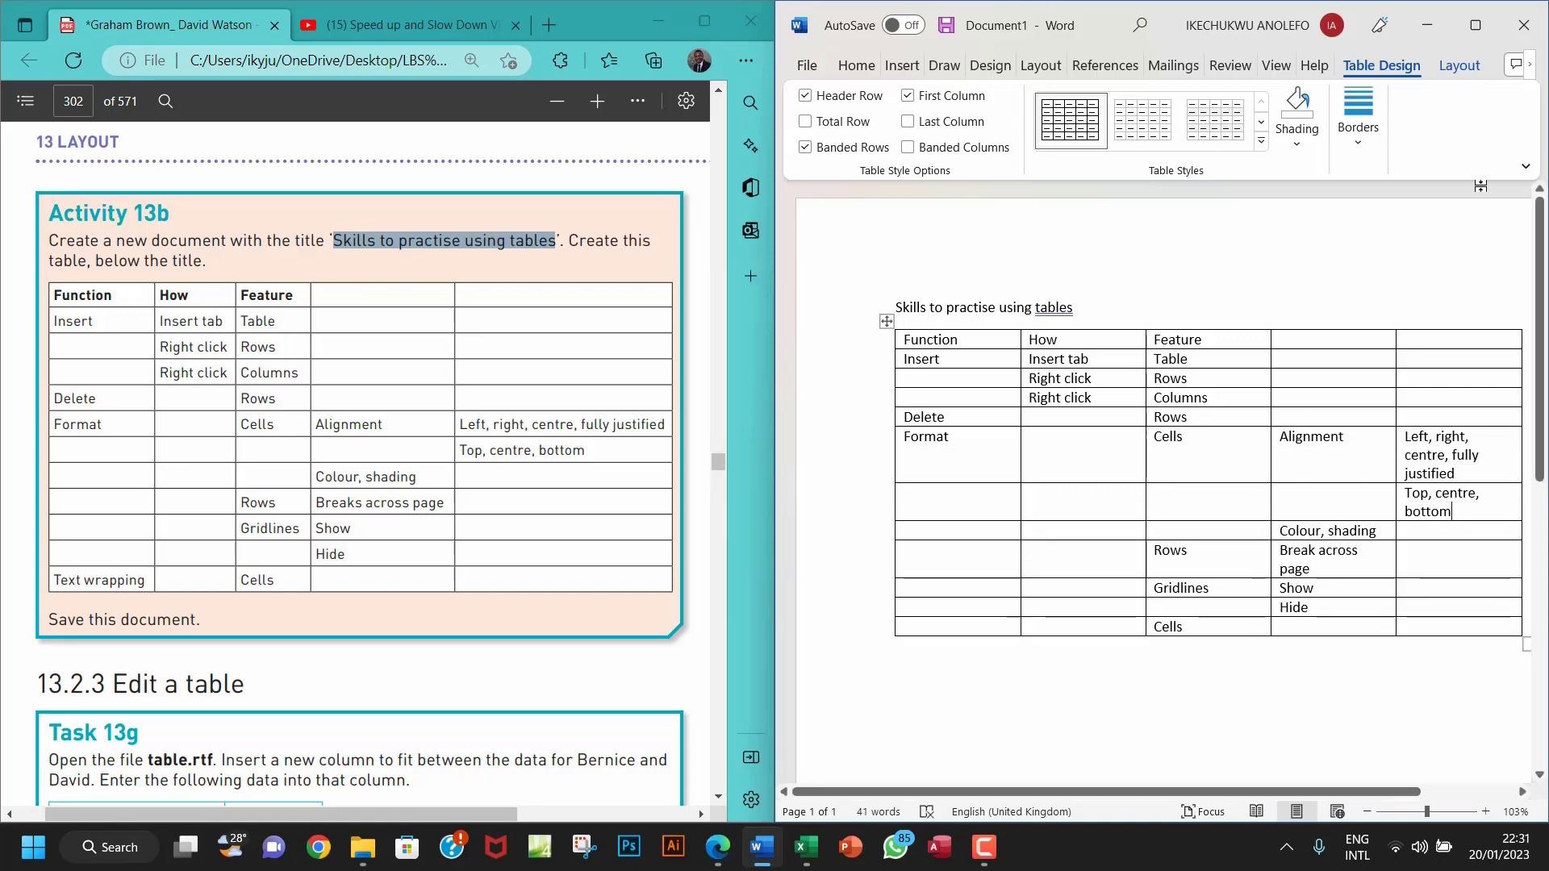
- Maximize the Word document, compare the header row with the one in Activity 13b and make the table's header row bold
{"action": "key", "text": "super+Up"}
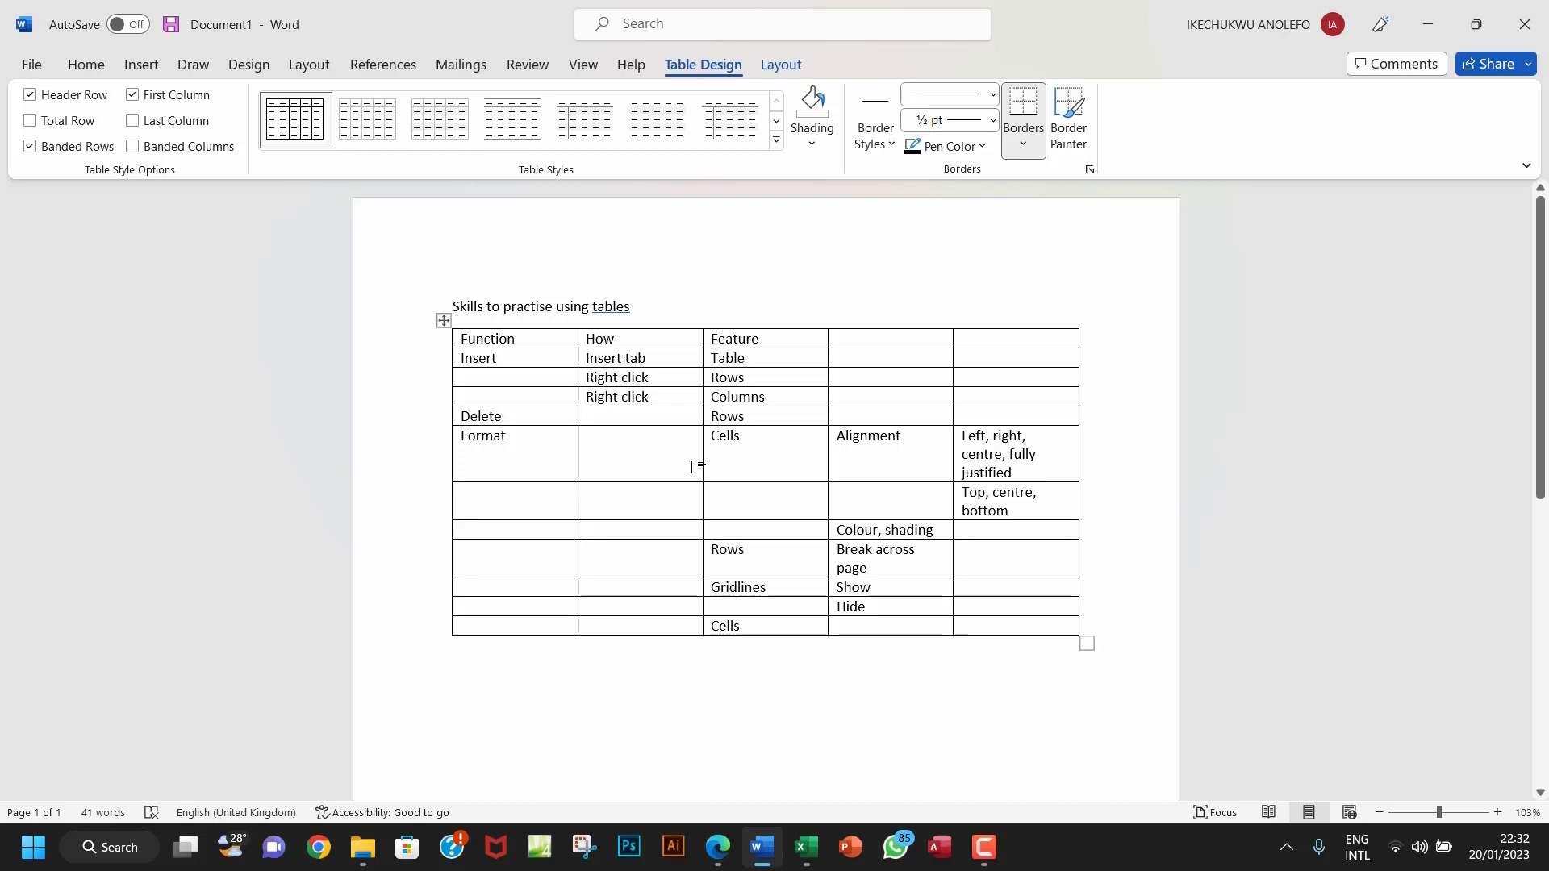
{"action": "left_click", "coordinate": [718, 848]}
{"action": "left_click_drag", "start_coordinate": [68, 295], "coordinate": [347, 294]}
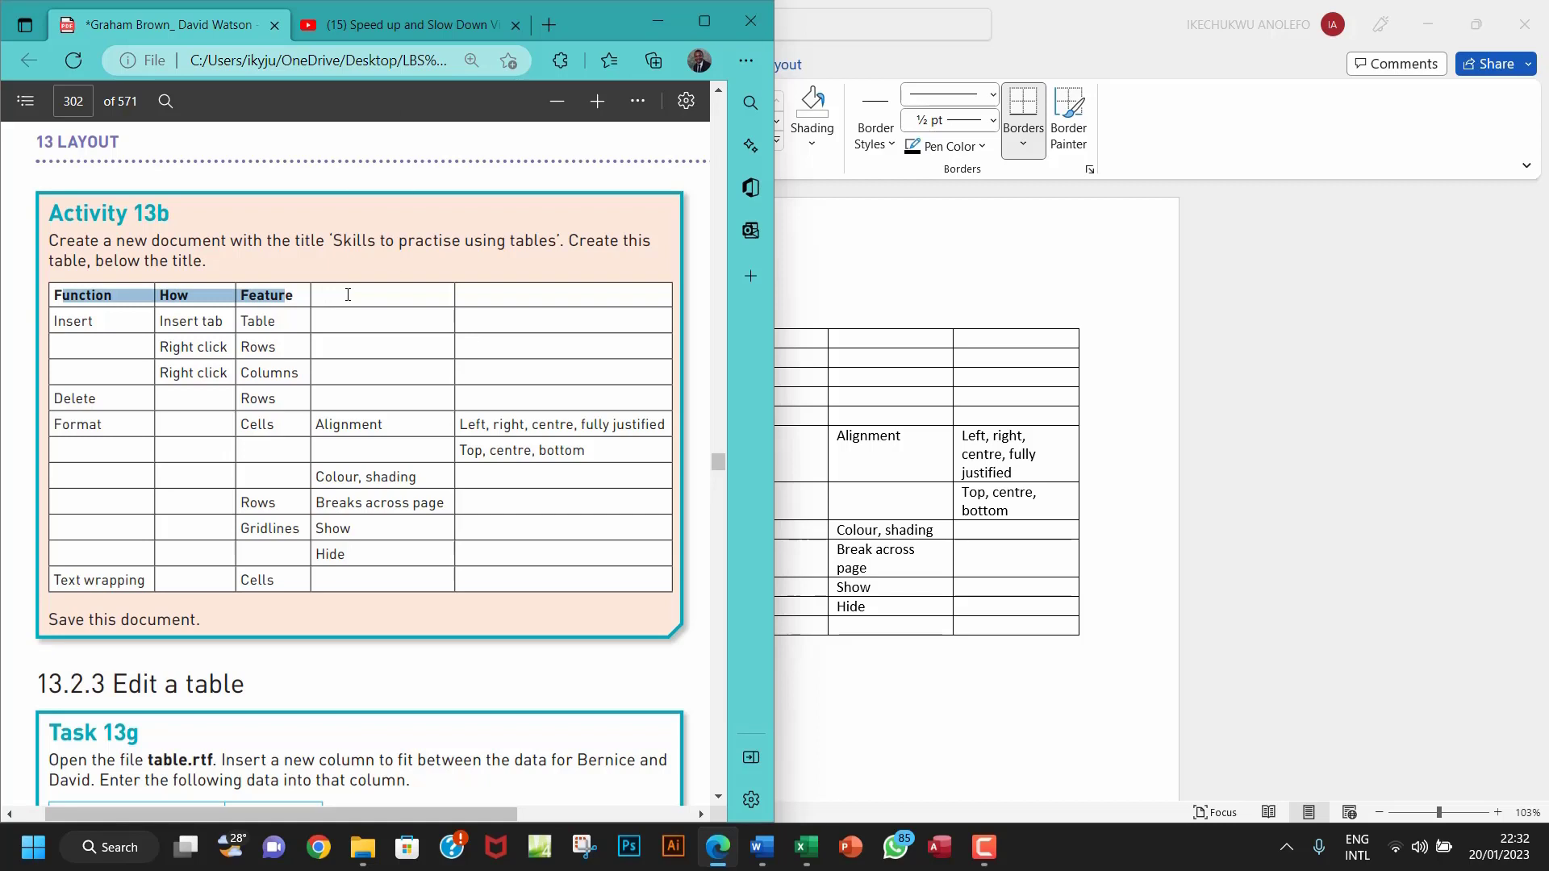
{"action": "key", "text": "alt+Tab"}
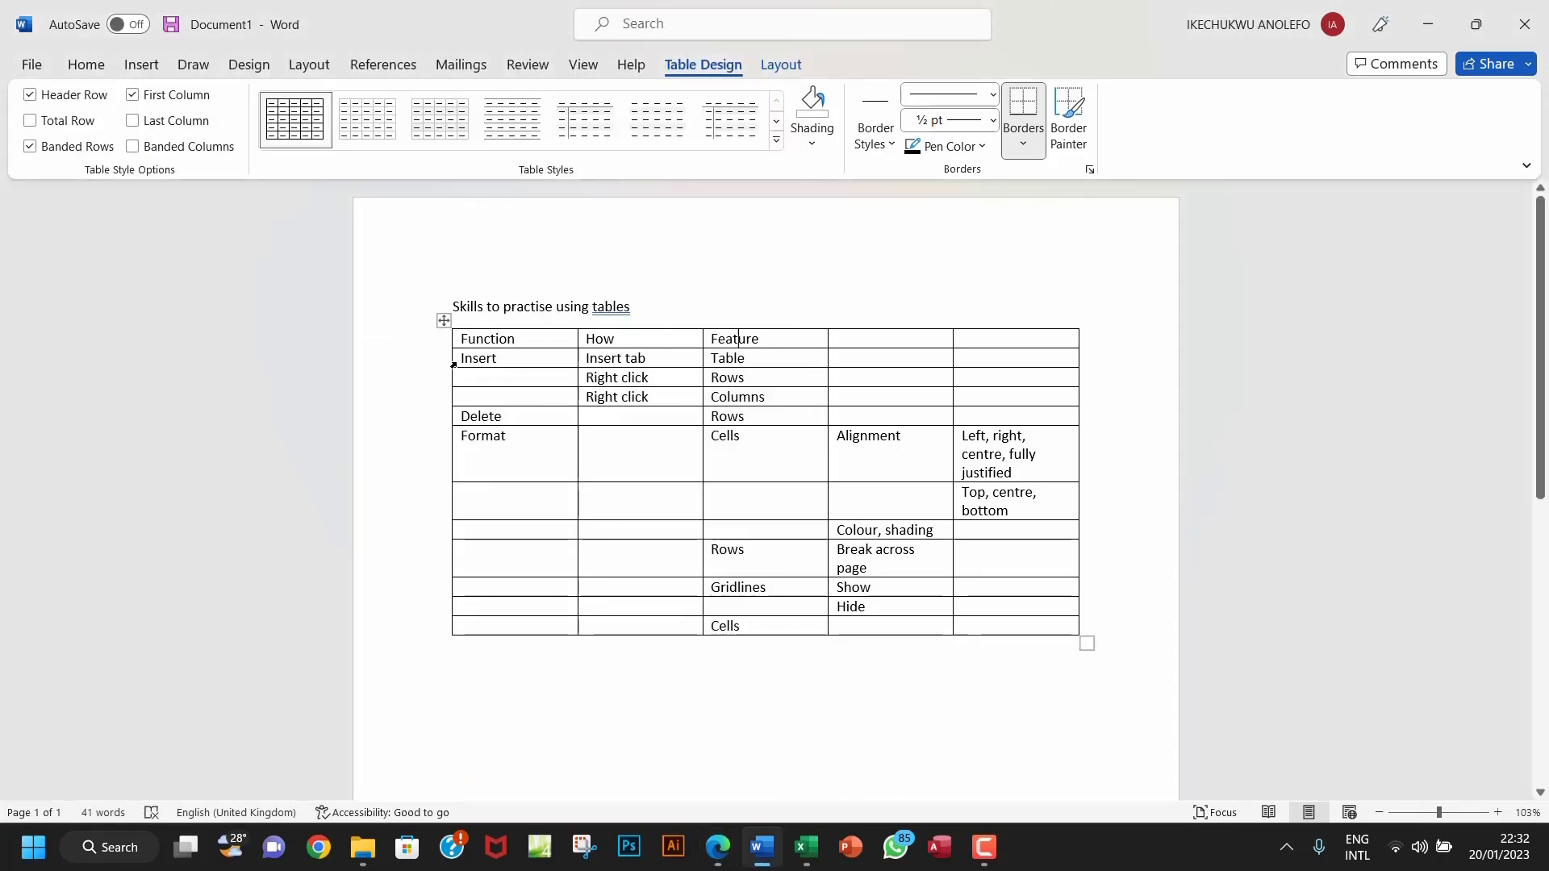
{"action": "left_click_drag", "start_coordinate": [523, 339], "coordinate": [972, 339]}
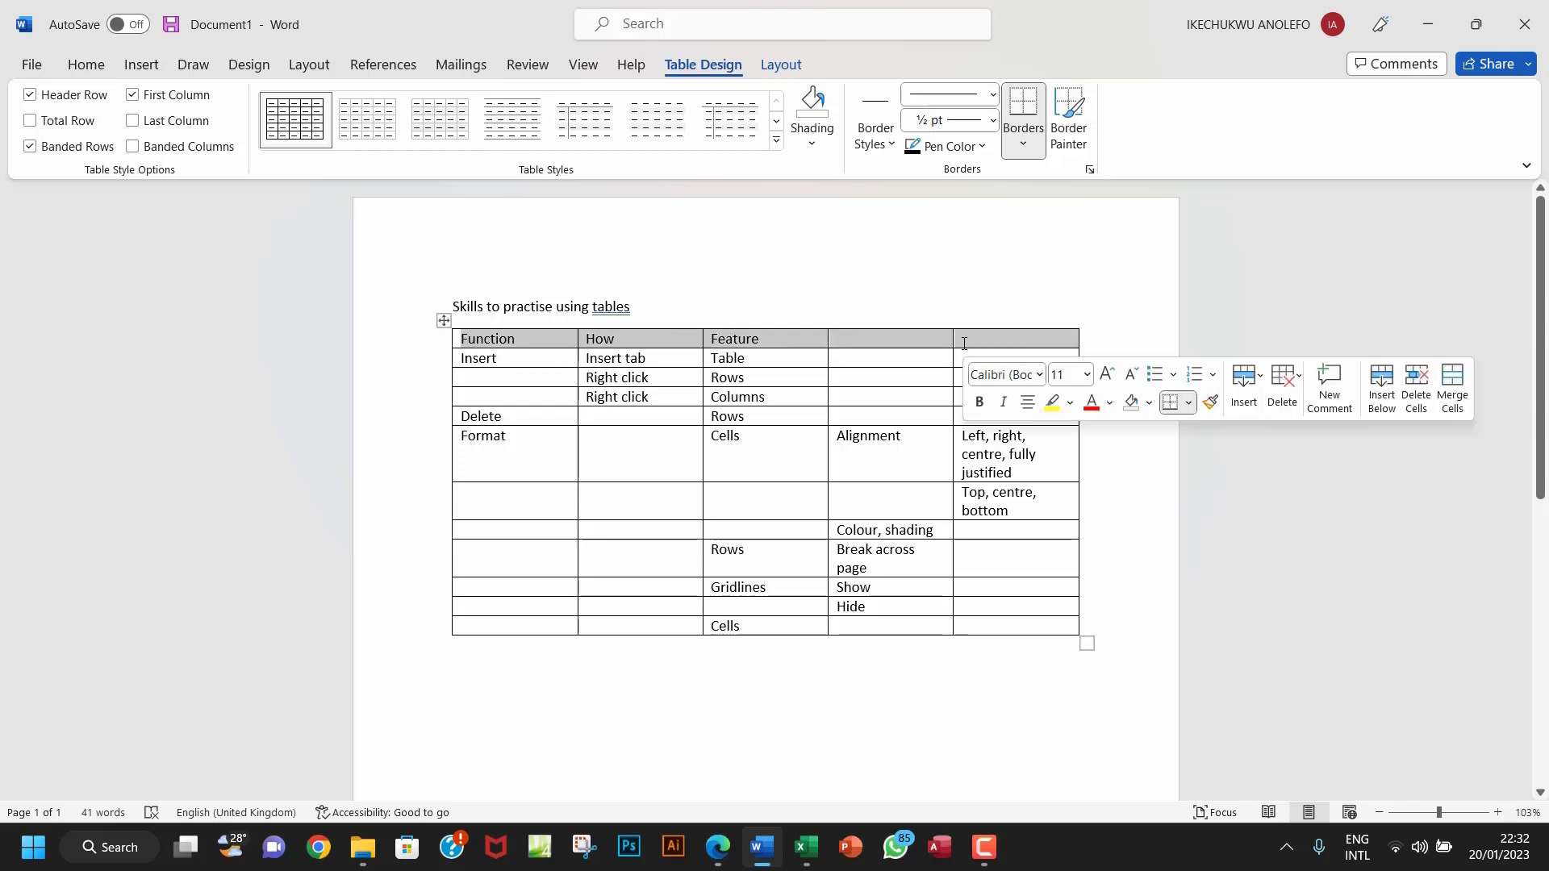
{"action": "left_click", "coordinate": [89, 69]}
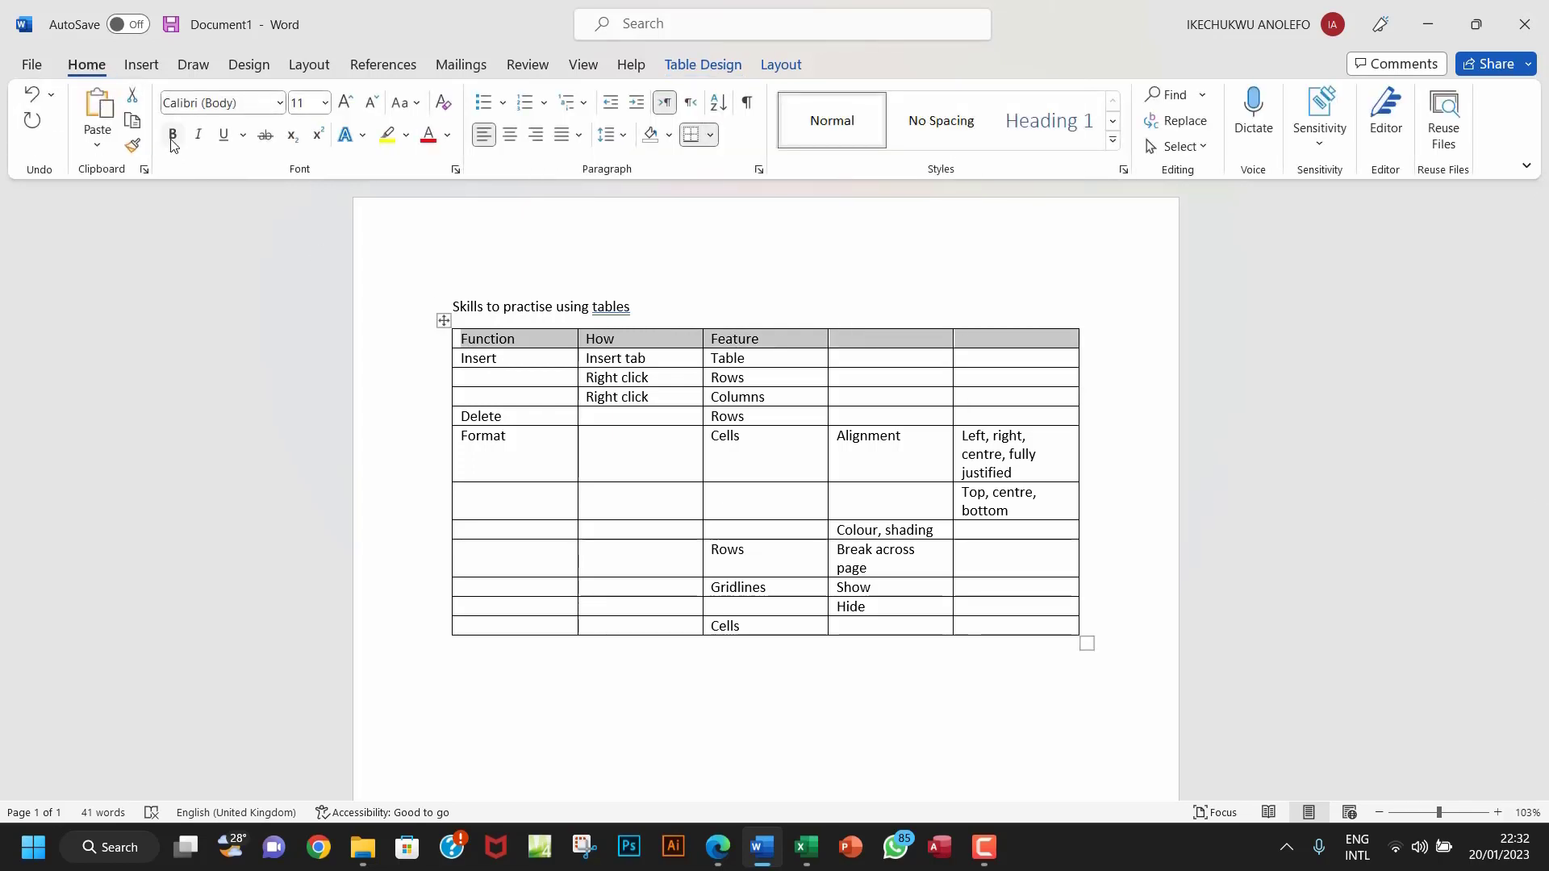
{"action": "left_click", "coordinate": [172, 135]}
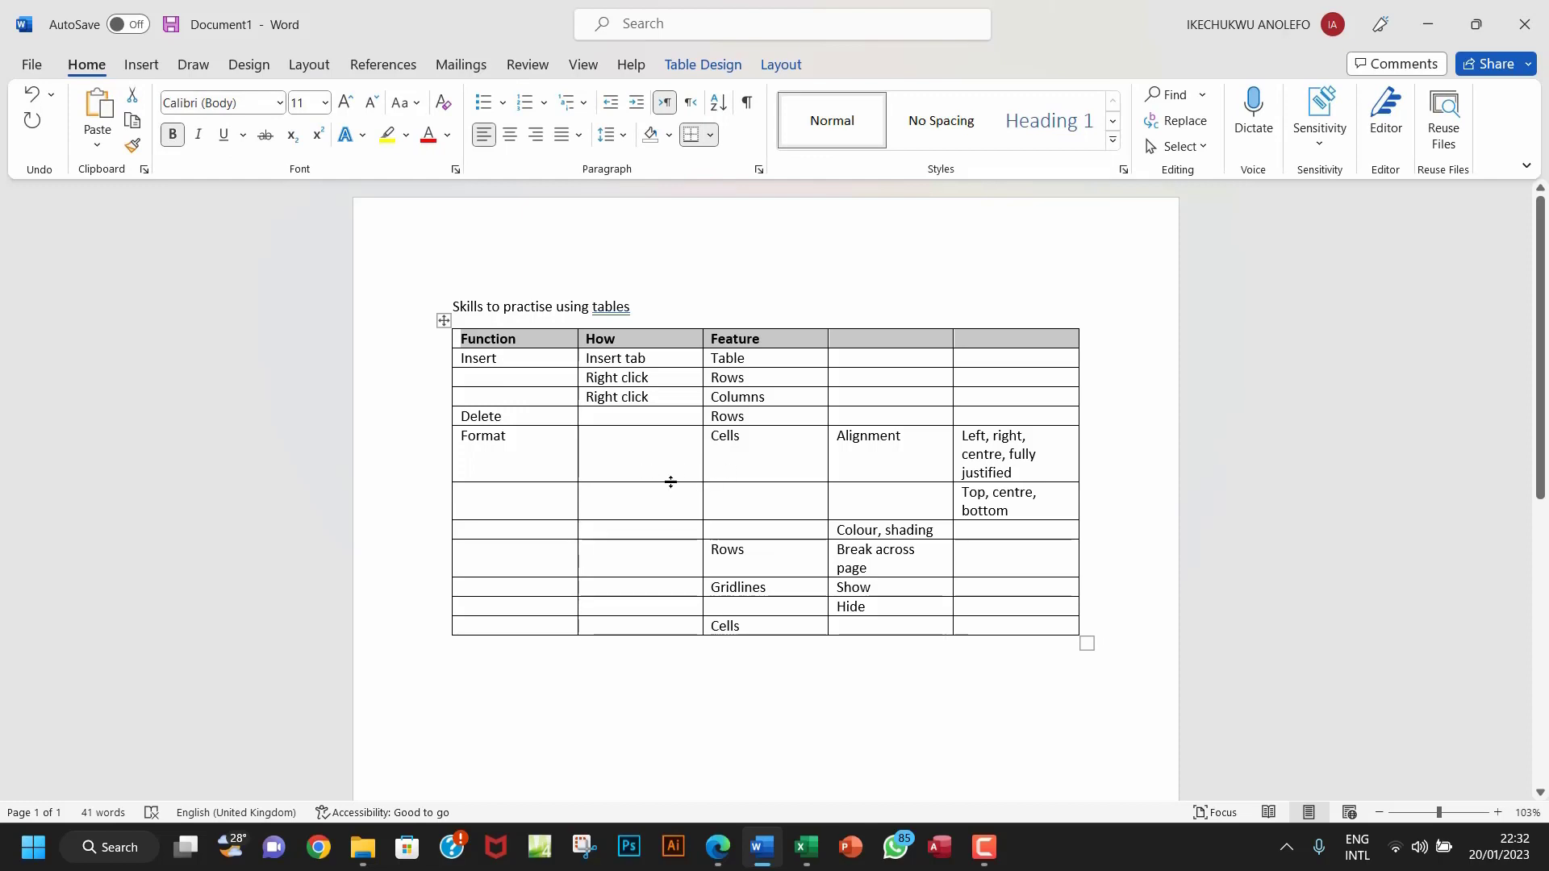
- Narrow the first four table columns to fit their text, giving the fifth column enough width for single-line entries
{"action": "left_click_drag", "start_coordinate": [577, 357], "coordinate": [522, 359]}
{"action": "left_click_drag", "start_coordinate": [701, 362], "coordinate": [619, 368]}
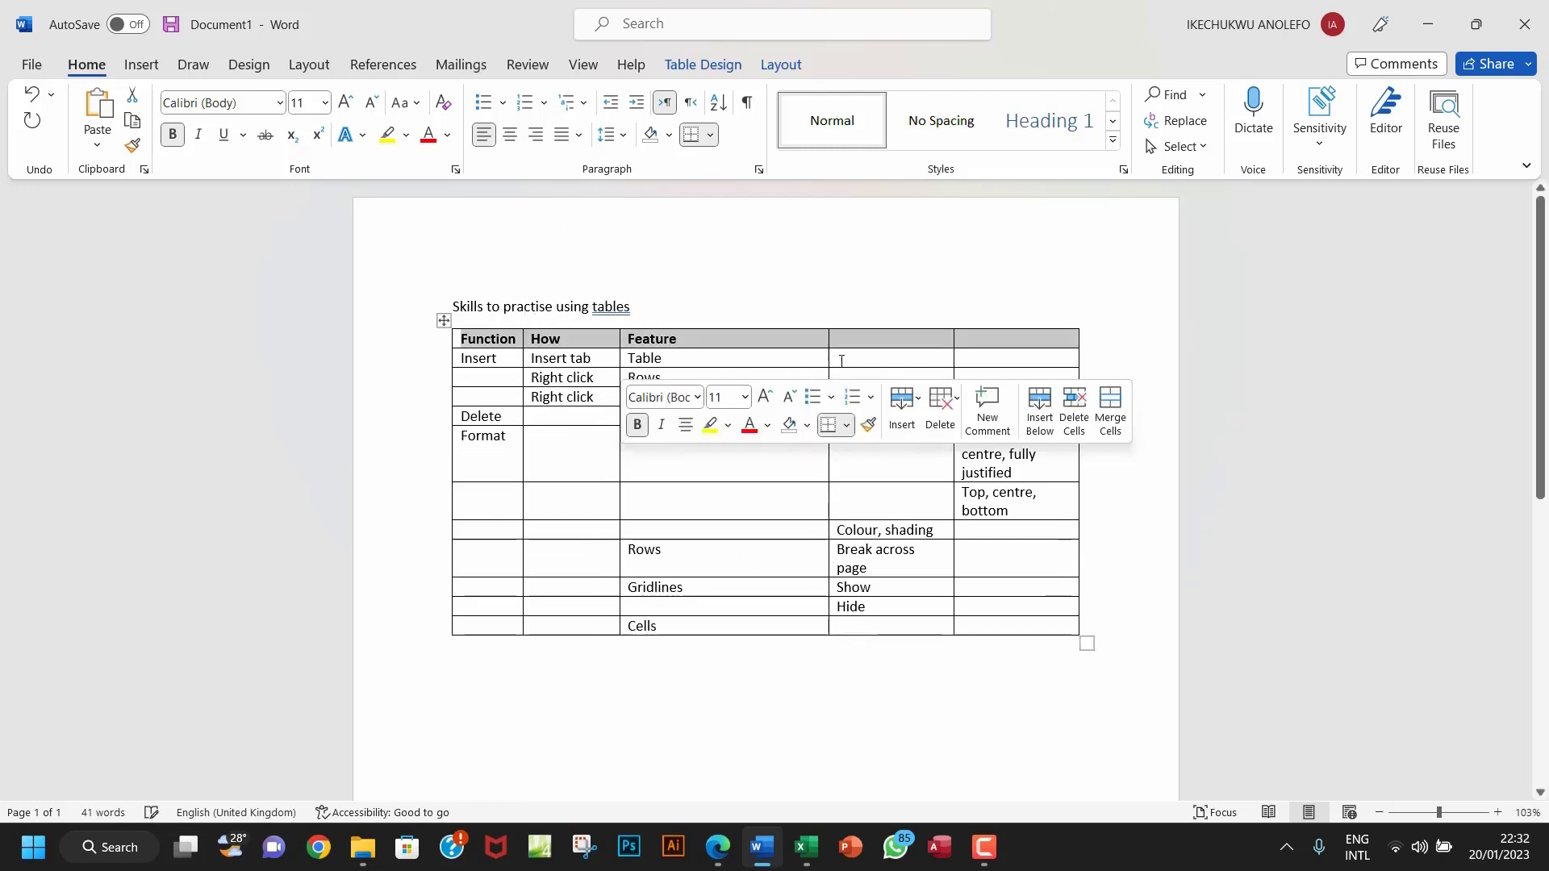
{"action": "left_click_drag", "start_coordinate": [829, 358], "coordinate": [708, 364]}
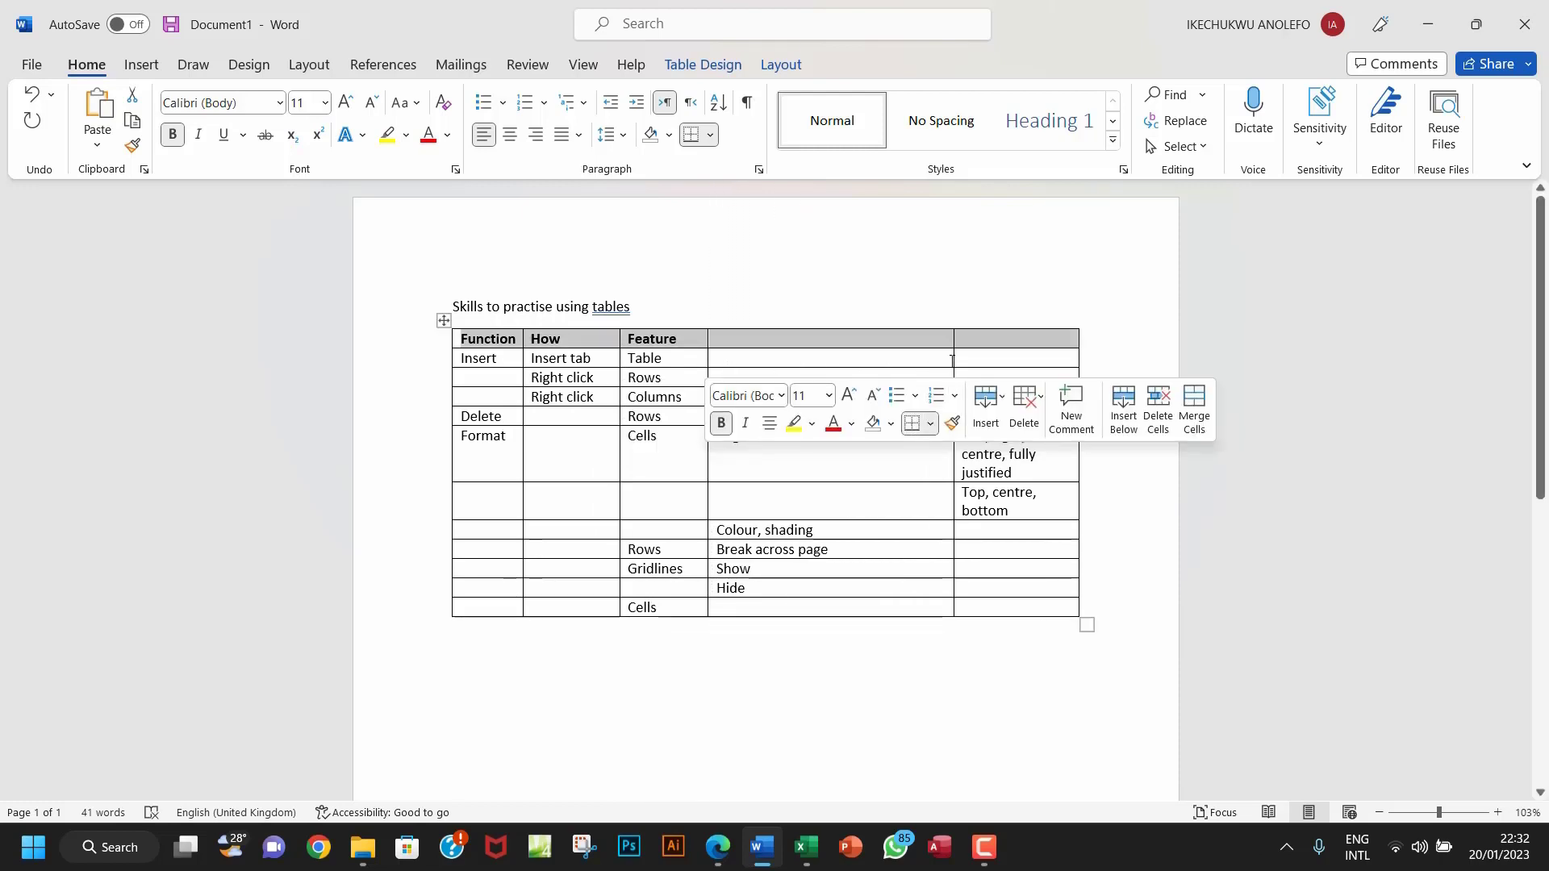
{"action": "left_click_drag", "start_coordinate": [953, 360], "coordinate": [843, 367]}
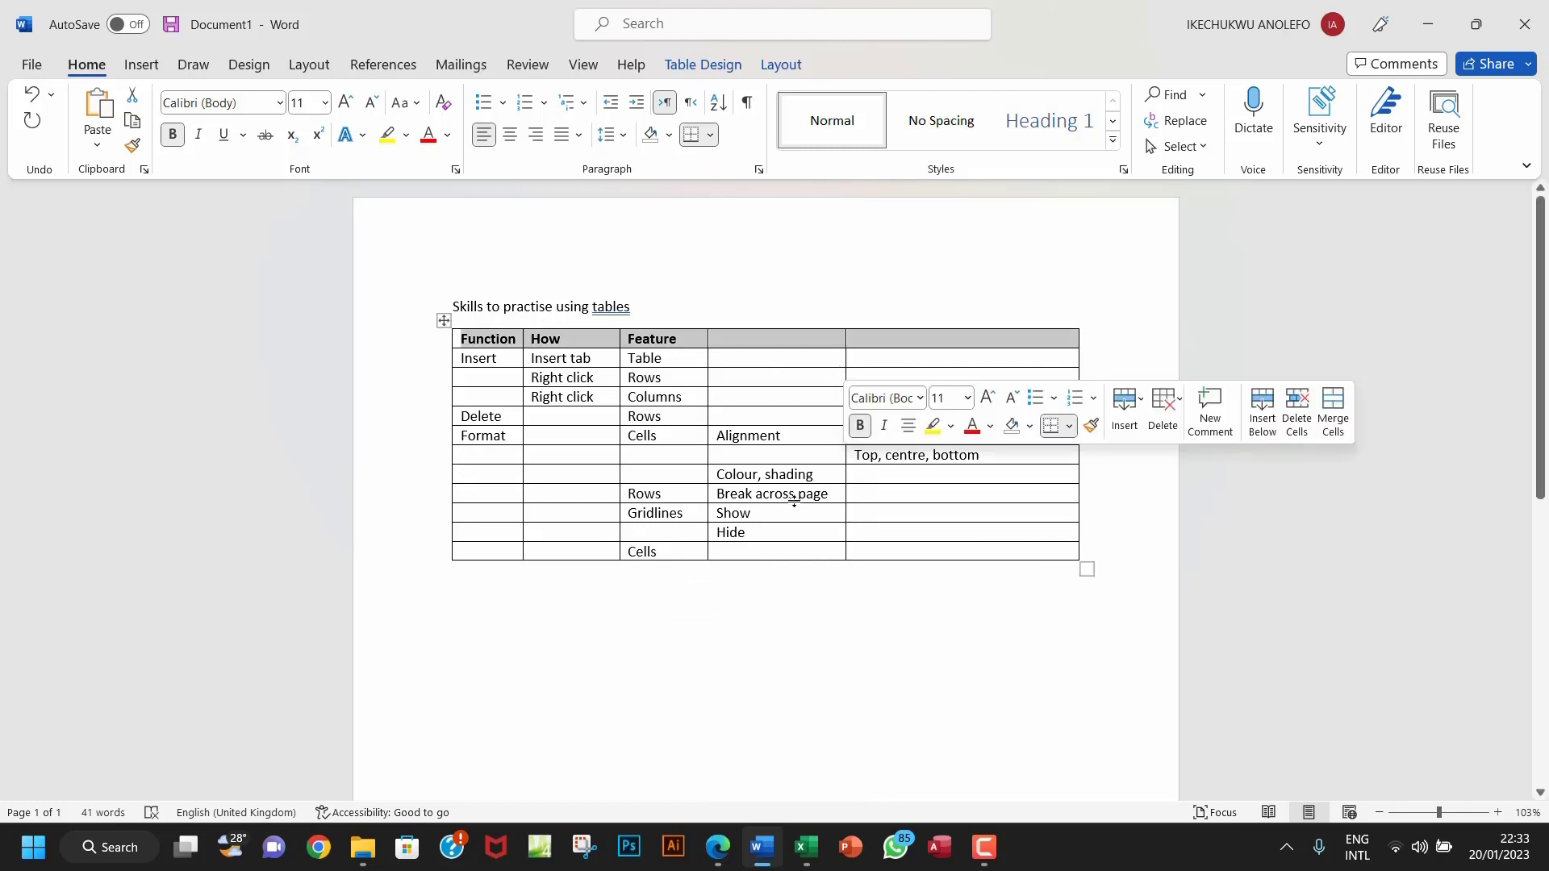
- Check the table against Activity 13b in the textbook and enter 'Text wrapping' in the first cell of the last row
{"action": "left_click", "coordinate": [717, 847]}
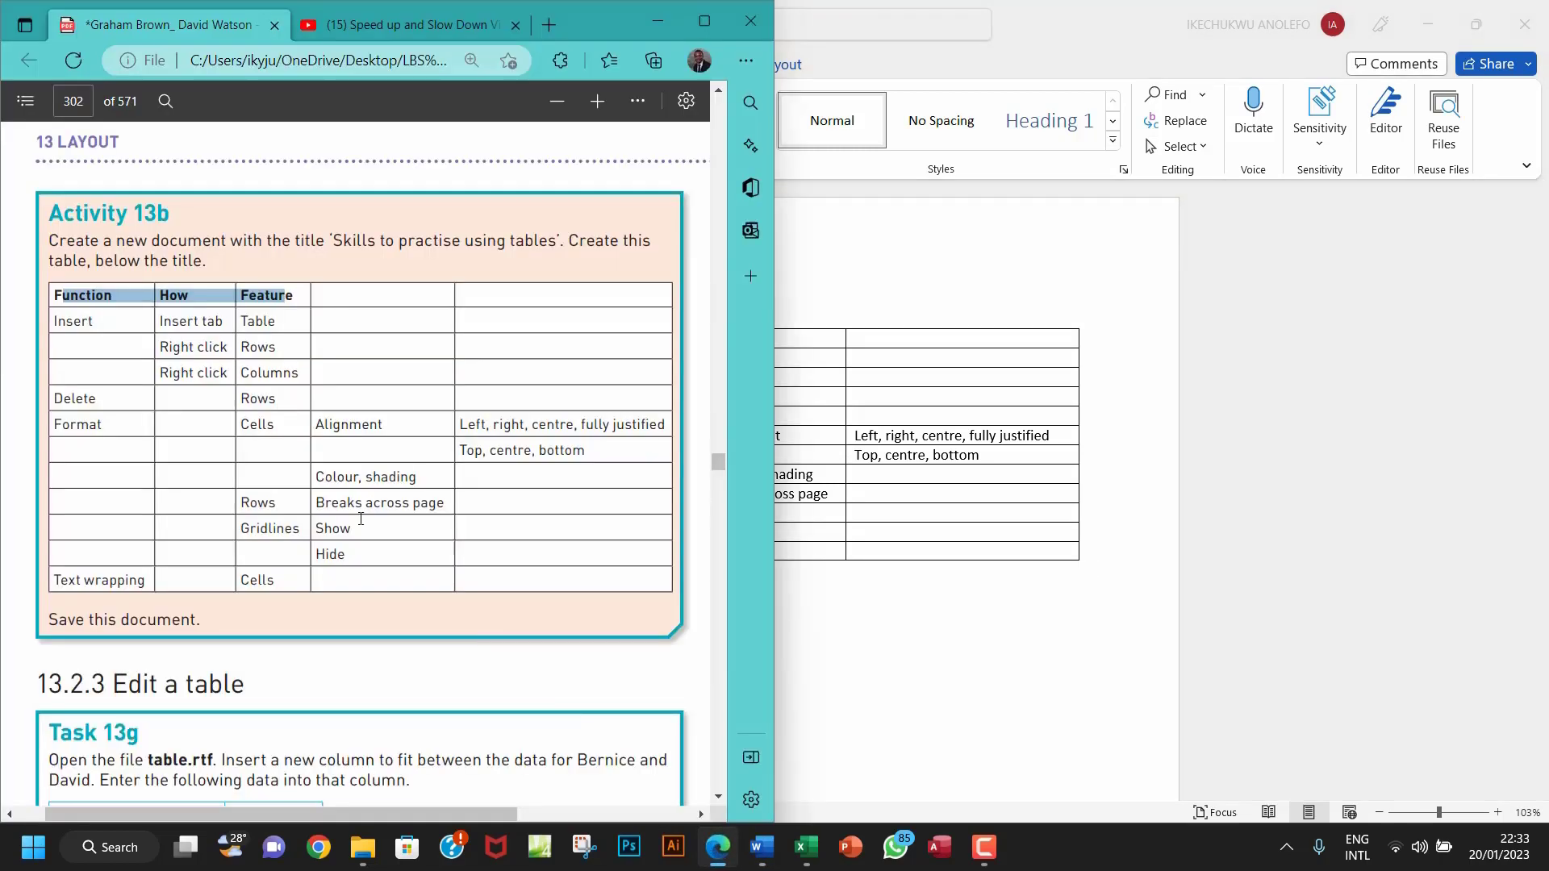
{"action": "left_click", "coordinate": [843, 522]}
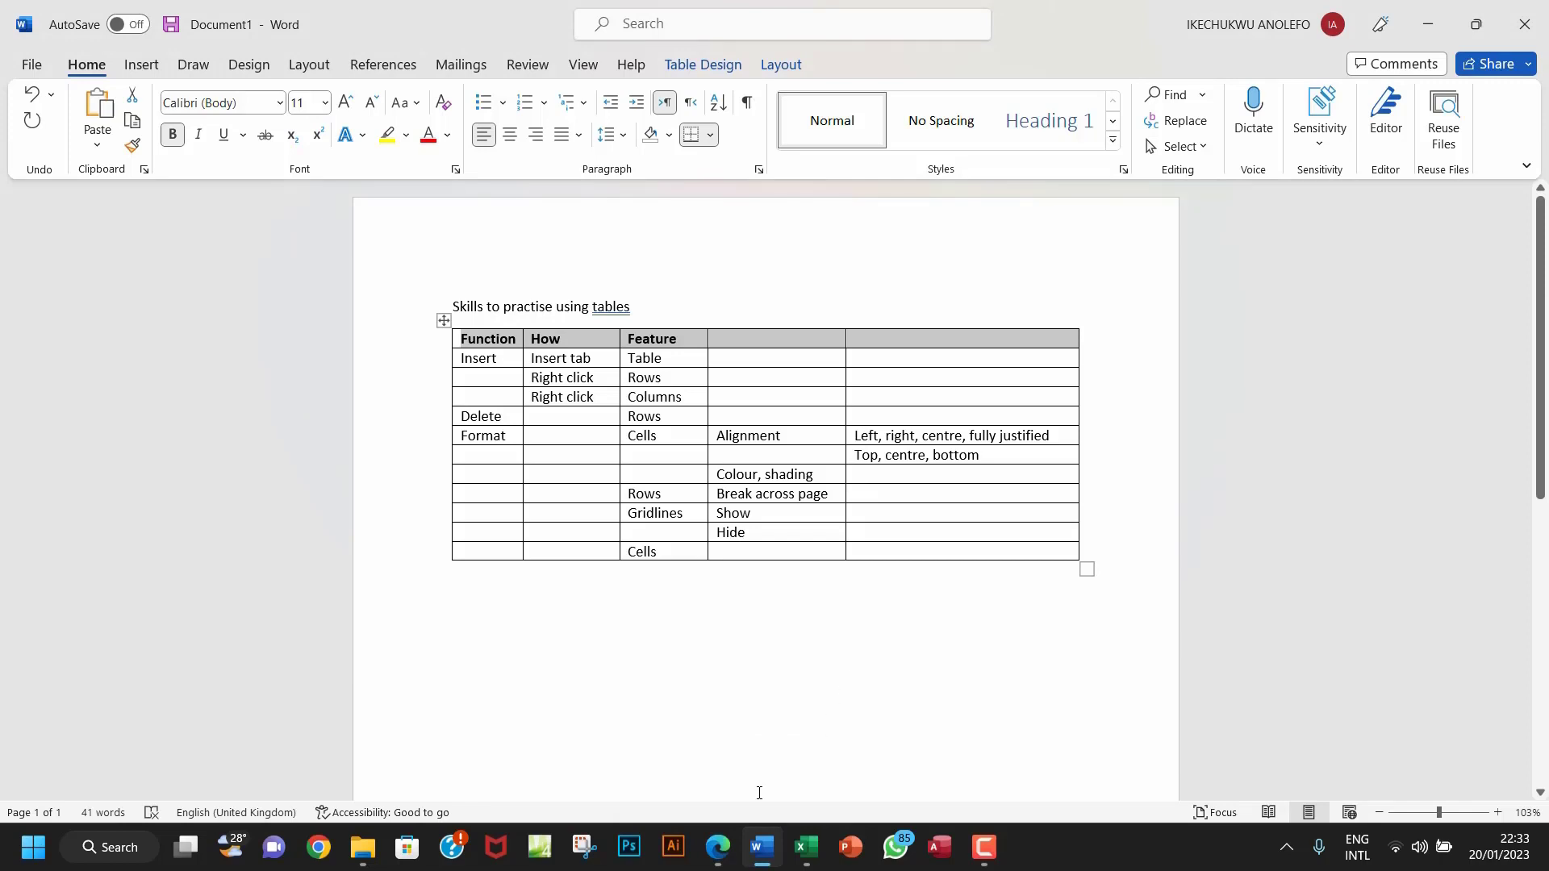
{"action": "left_click", "coordinate": [721, 848]}
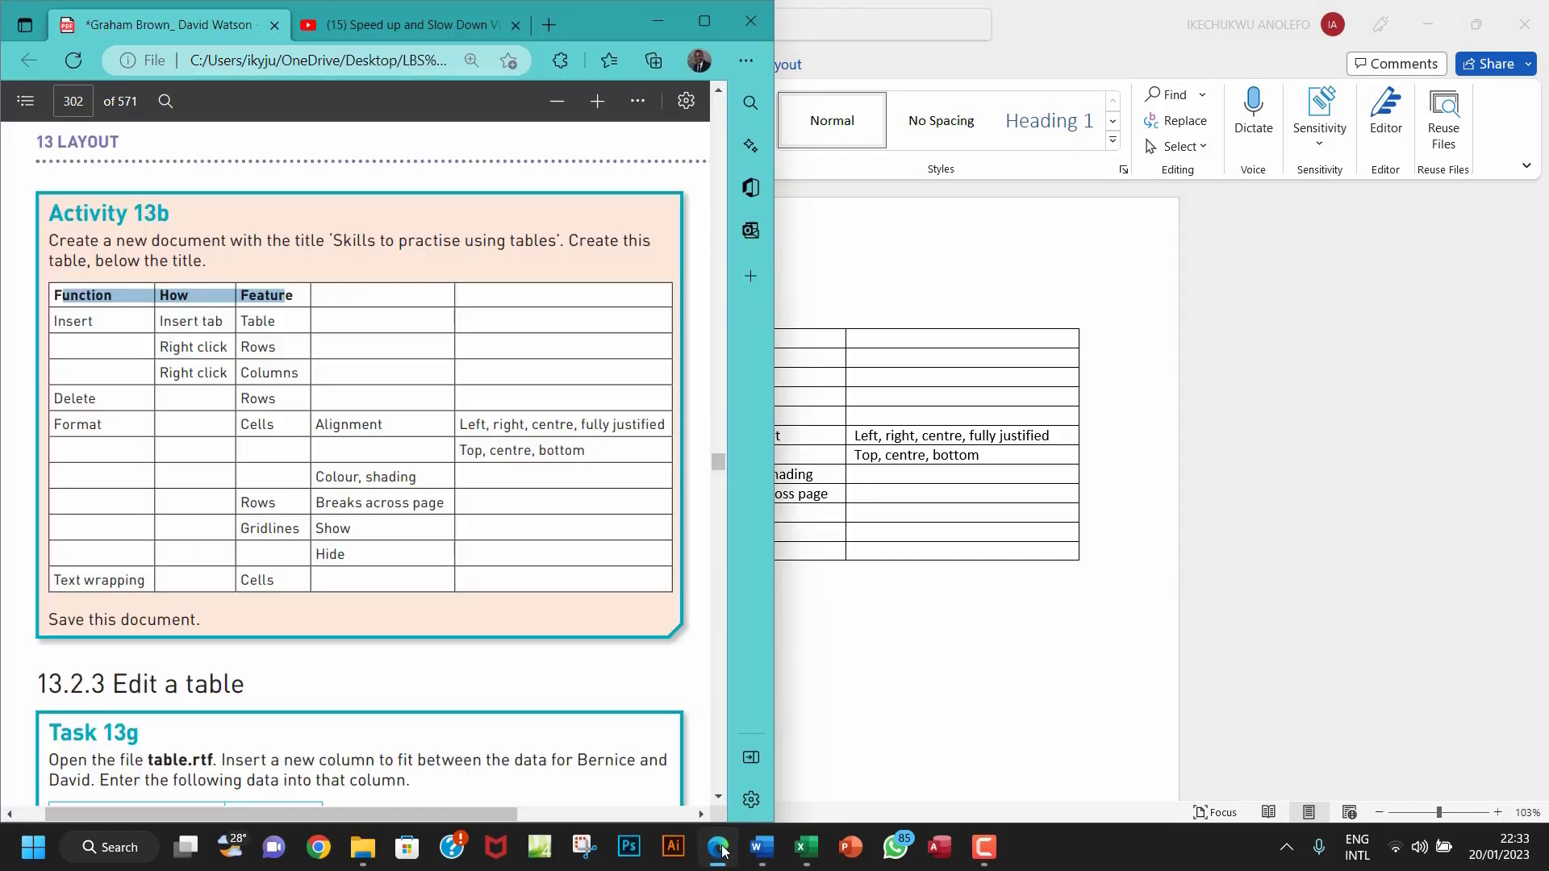
{"action": "left_click", "coordinate": [720, 849]}
{"action": "left_click", "coordinate": [720, 849]}
{"action": "left_click", "coordinate": [721, 848]}
{"action": "left_click", "coordinate": [476, 559]}
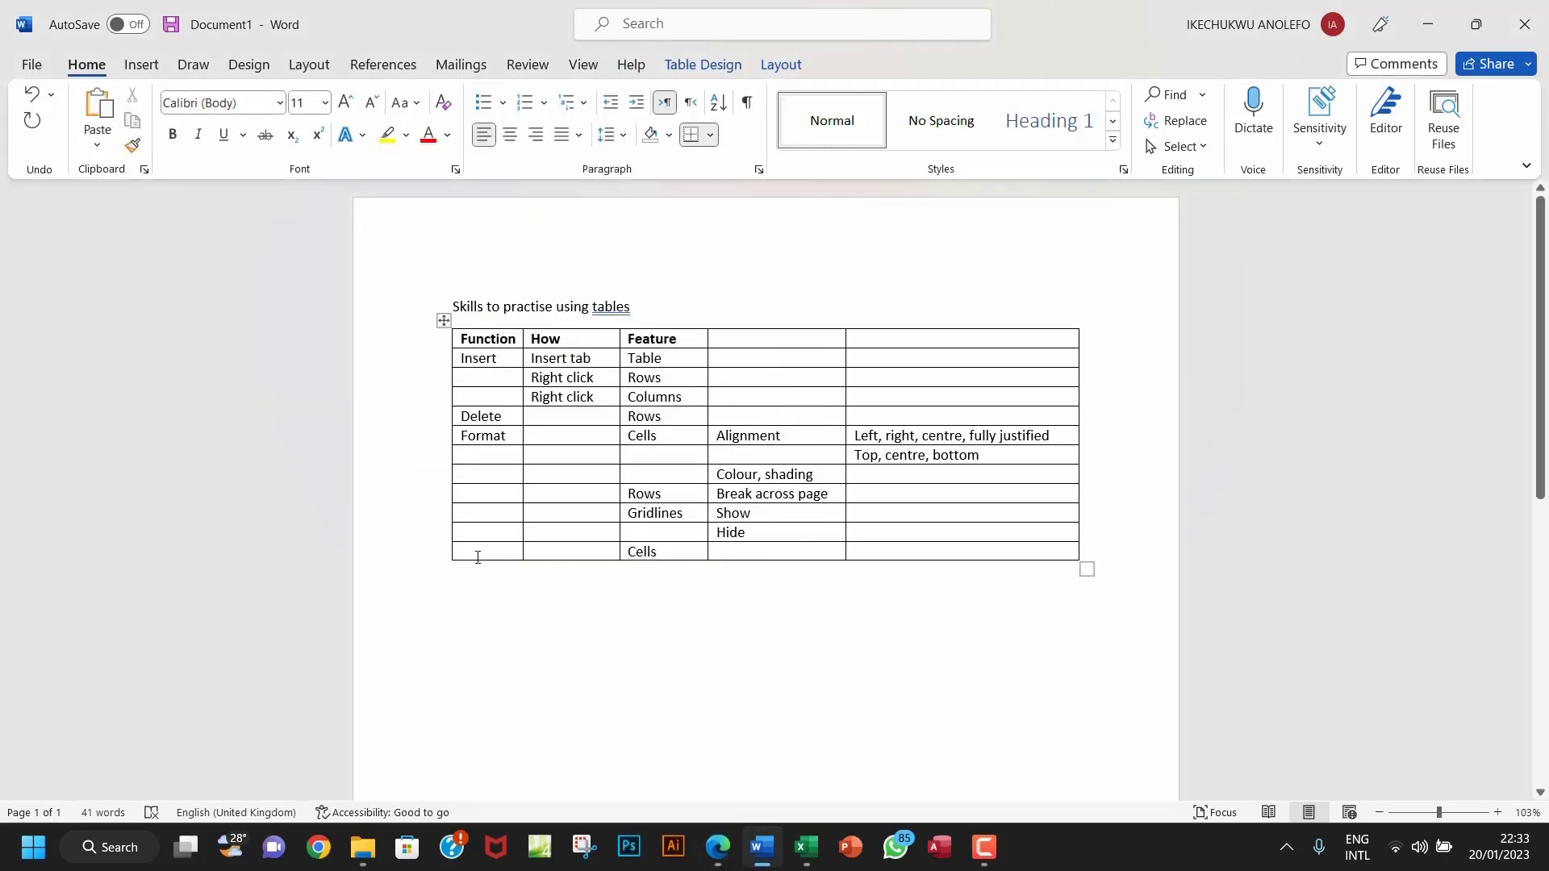
{"action": "type", "text": "Te"}
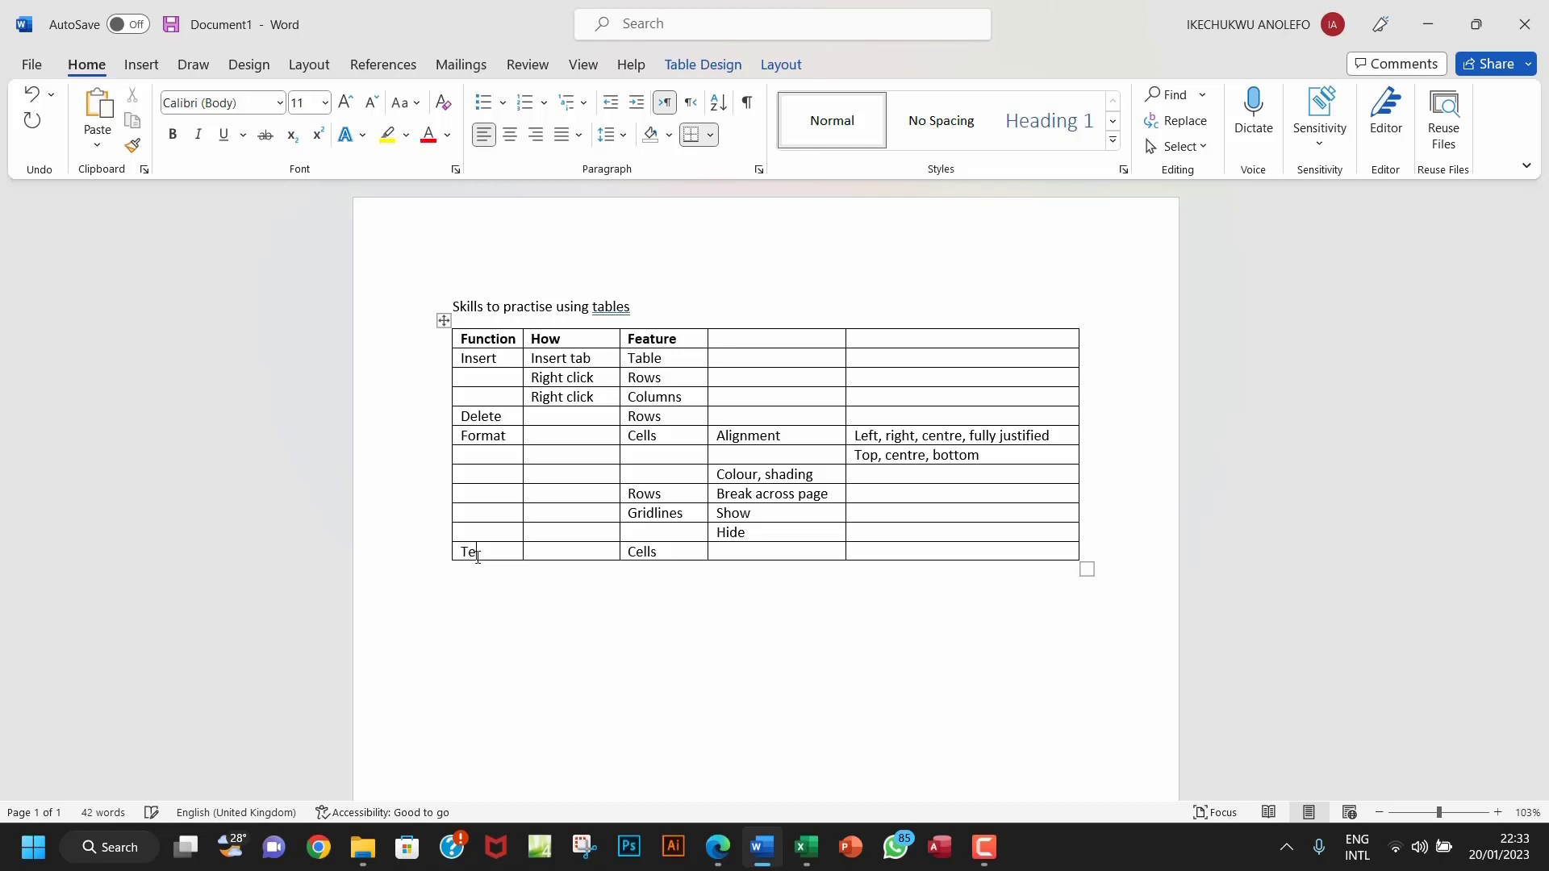
{"action": "type", "text": "xt wrapping"}
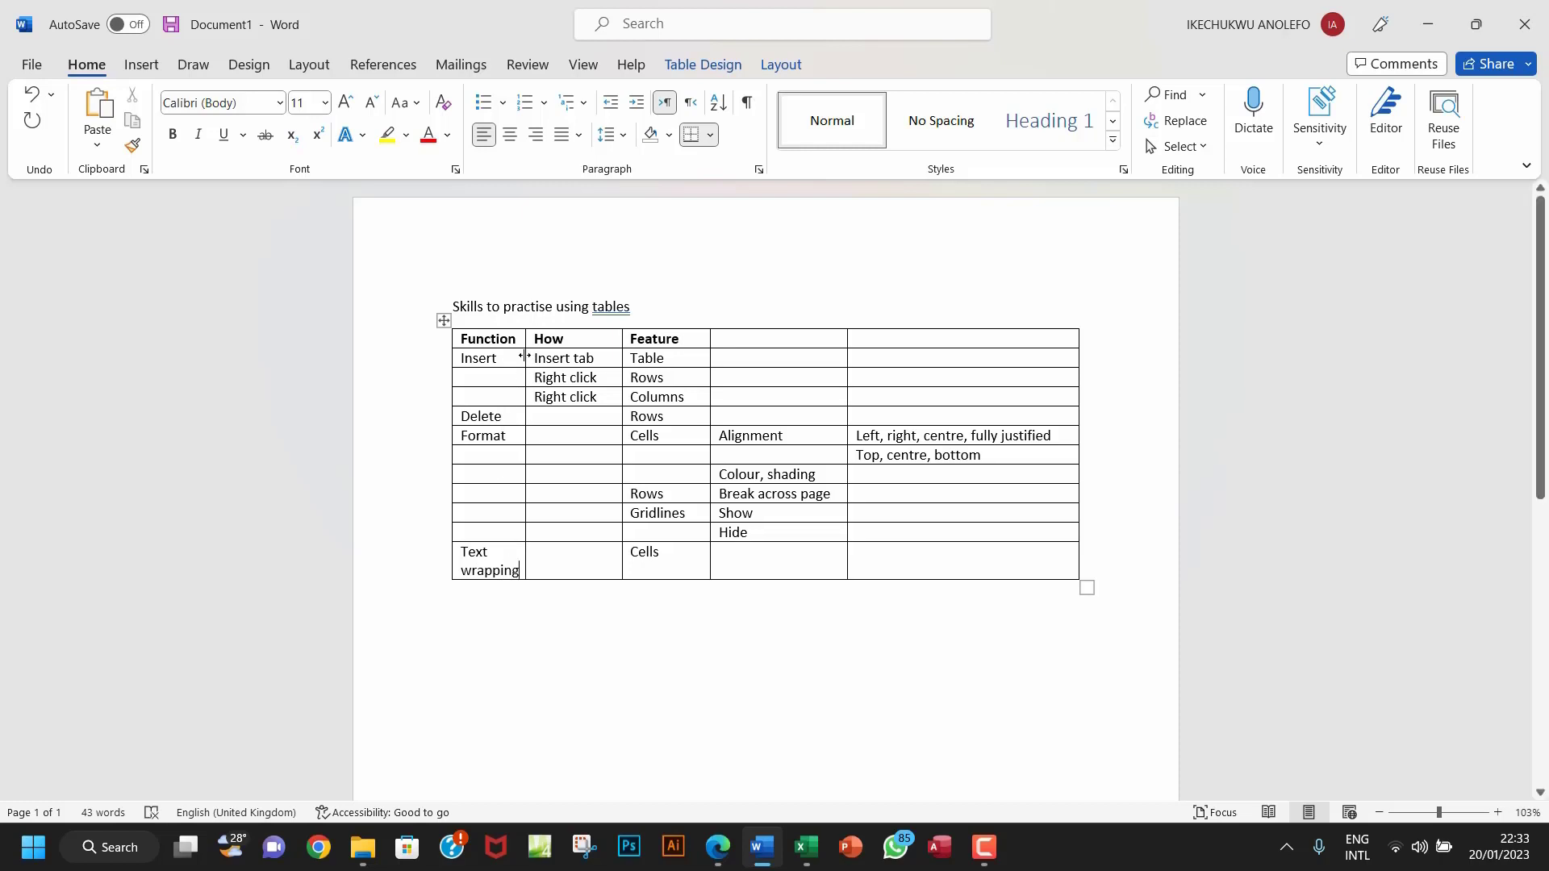
- Widen the Function and How columns so their entries fit on single lines, and compare the table with Activity 13b
{"action": "left_click_drag", "start_coordinate": [520, 356], "coordinate": [556, 370]}
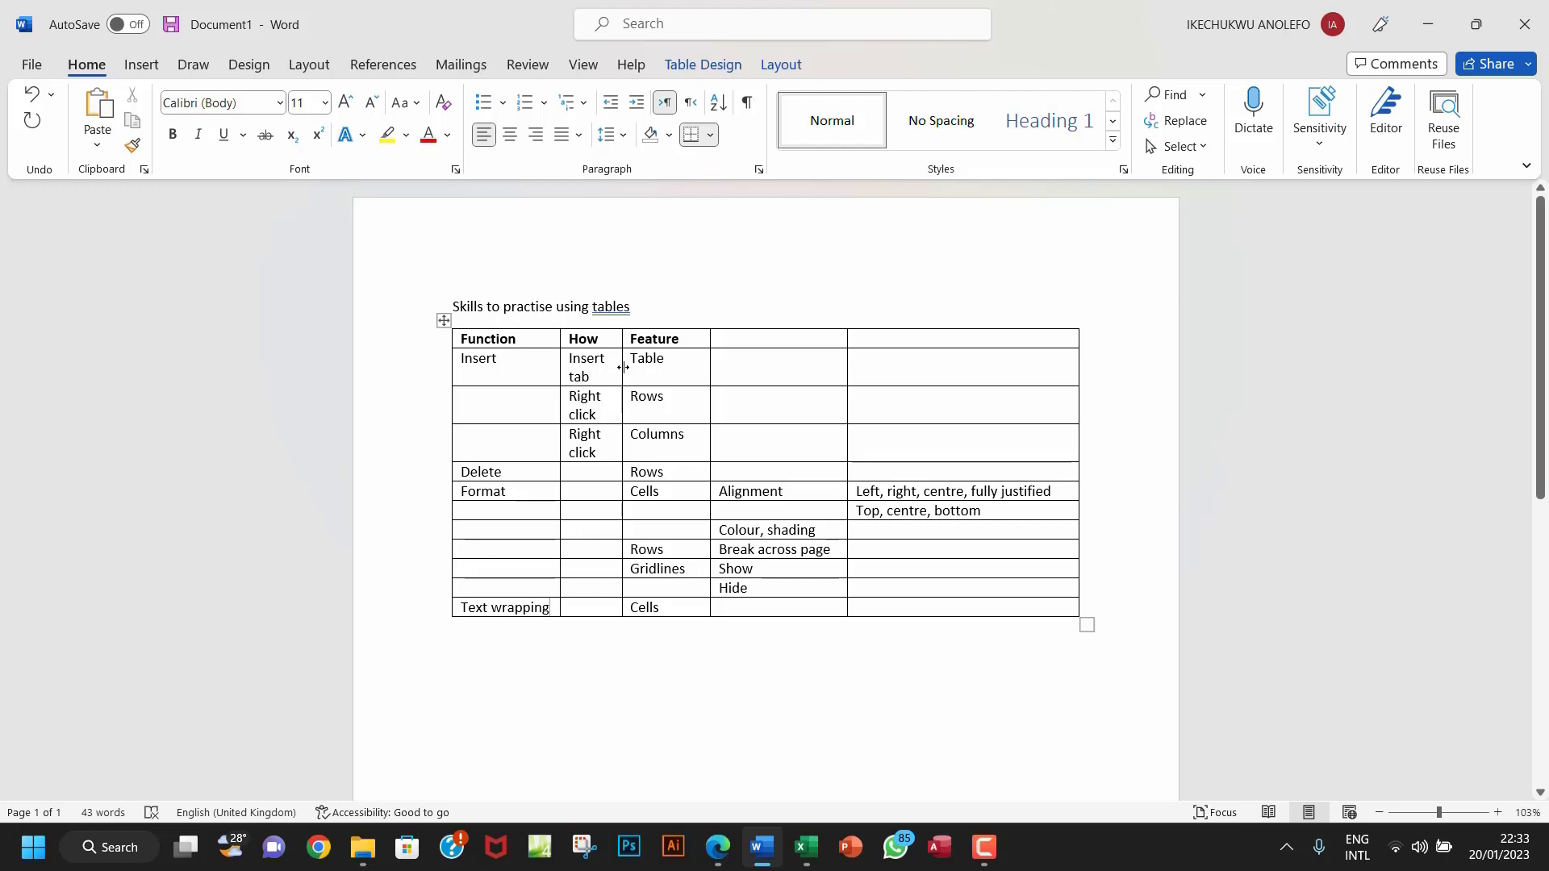
{"action": "left_click_drag", "start_coordinate": [622, 367], "coordinate": [642, 367]}
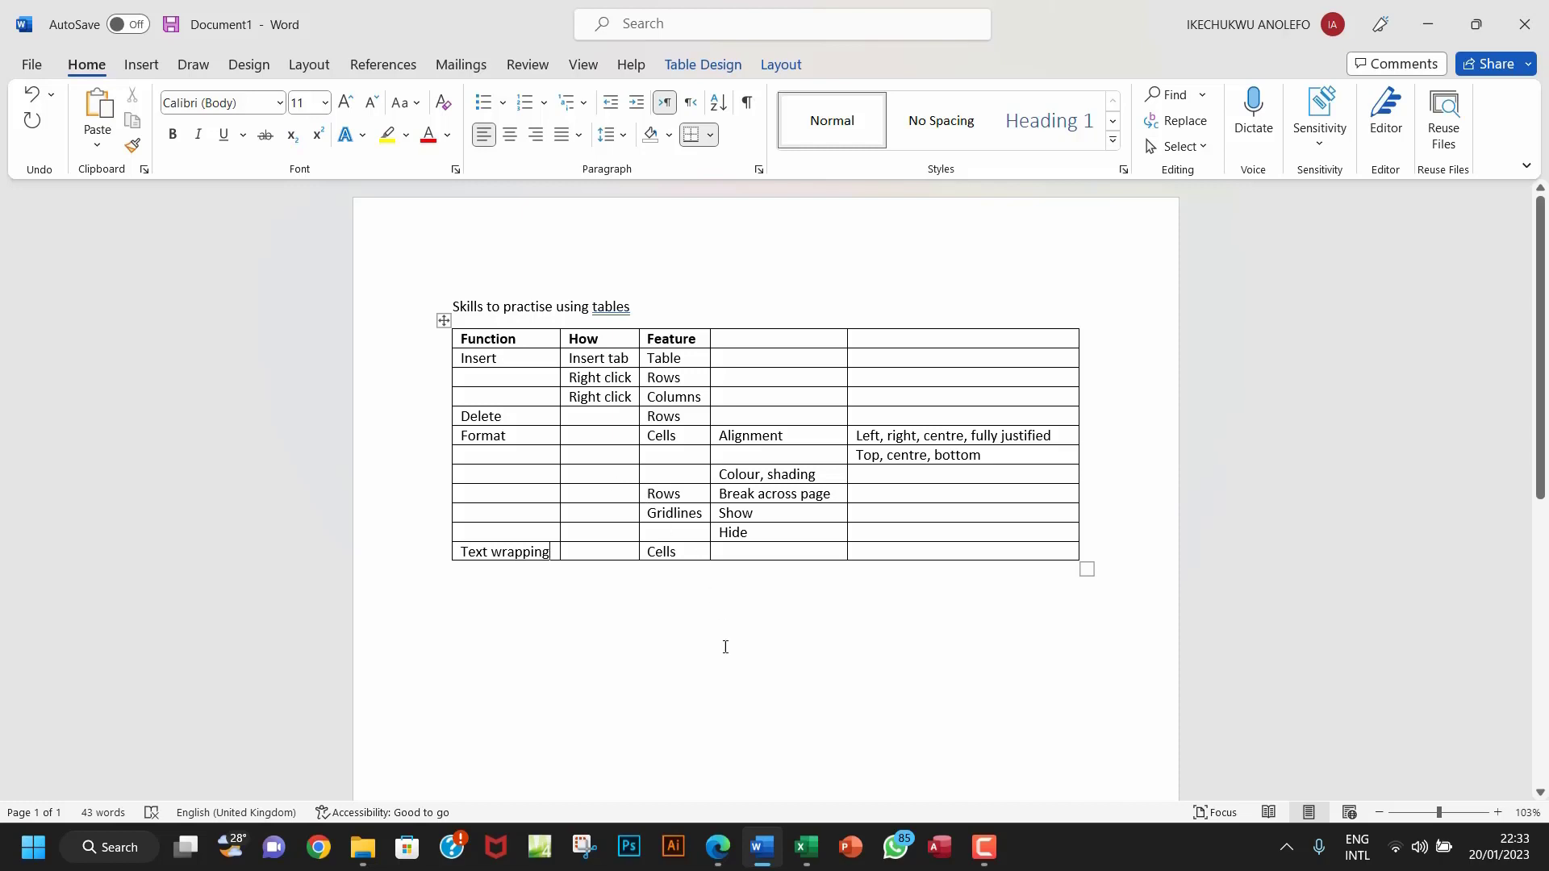
{"action": "left_click", "coordinate": [716, 849]}
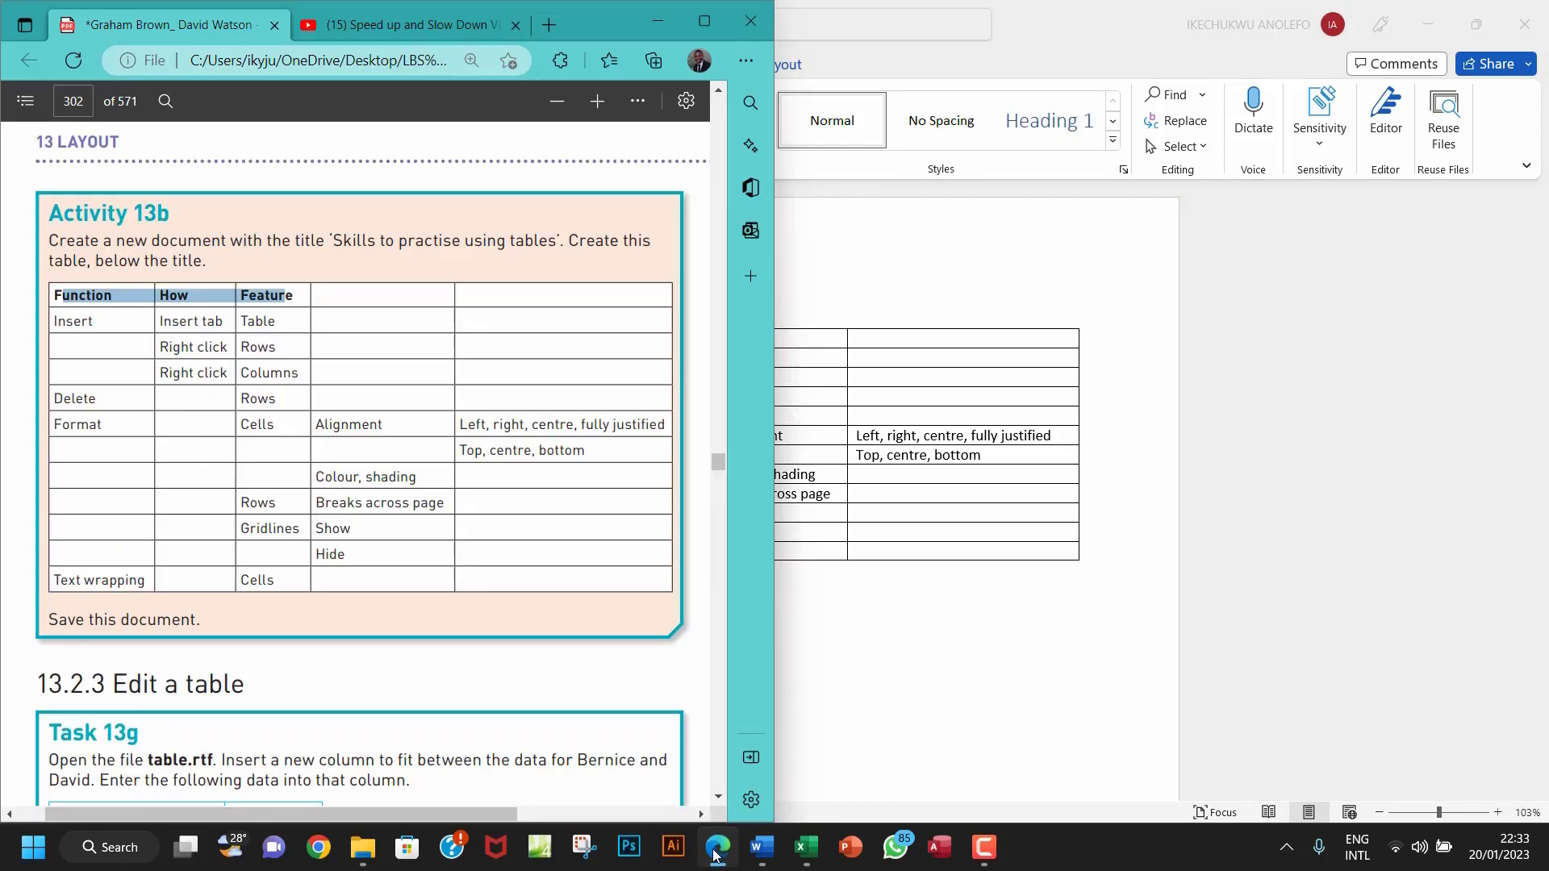
{"action": "left_click", "coordinate": [716, 848]}
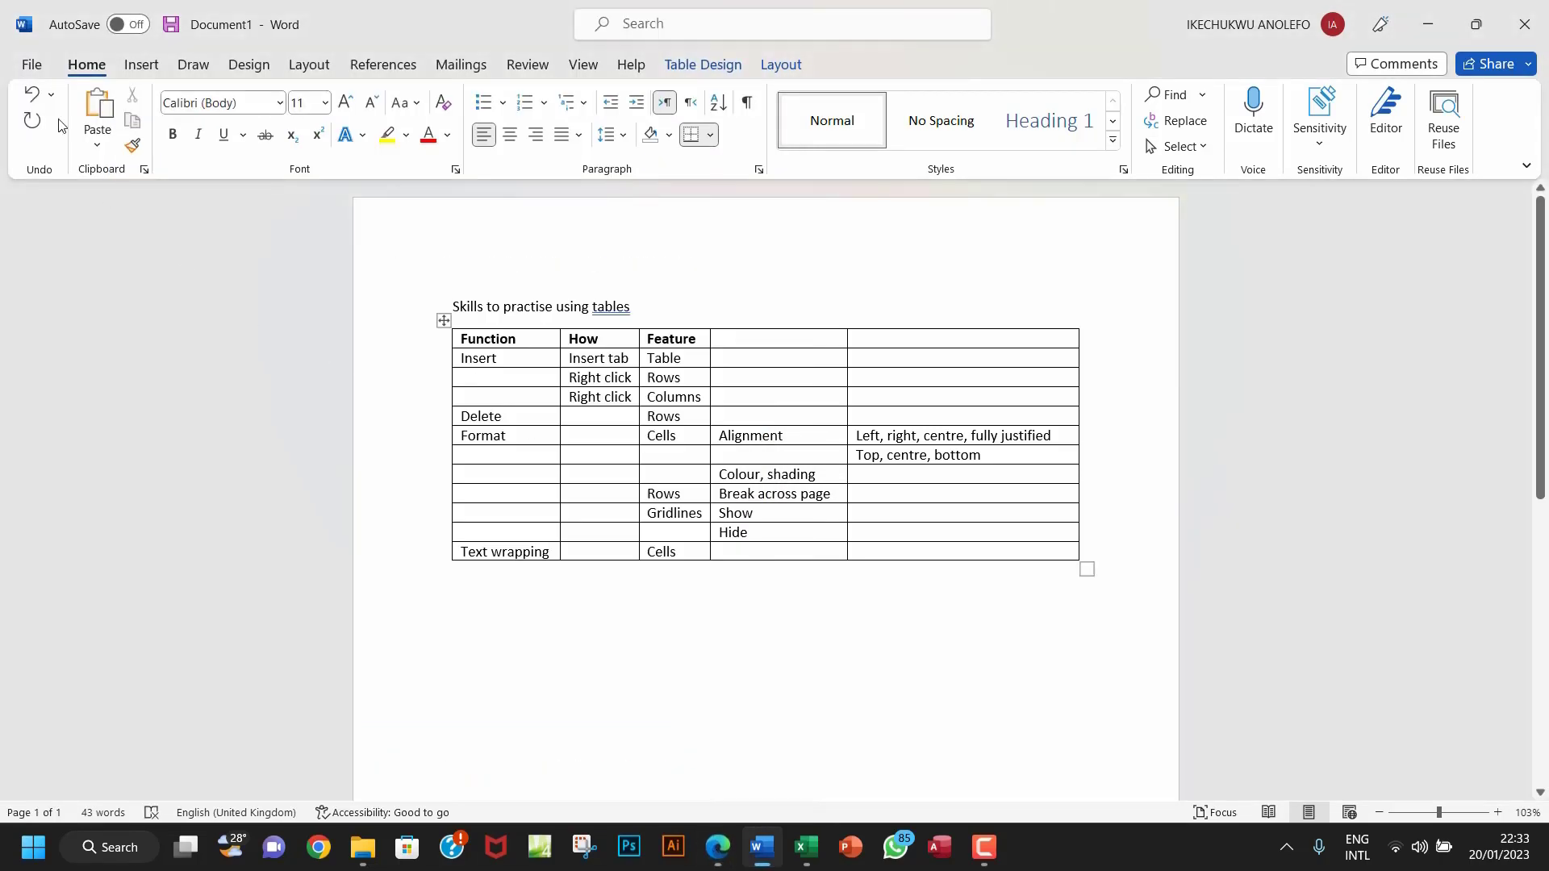
- Save the document as activity13b in Word Document format in the Chapter 13 tasks folder on the Desktop
{"action": "left_click", "coordinate": [31, 64]}
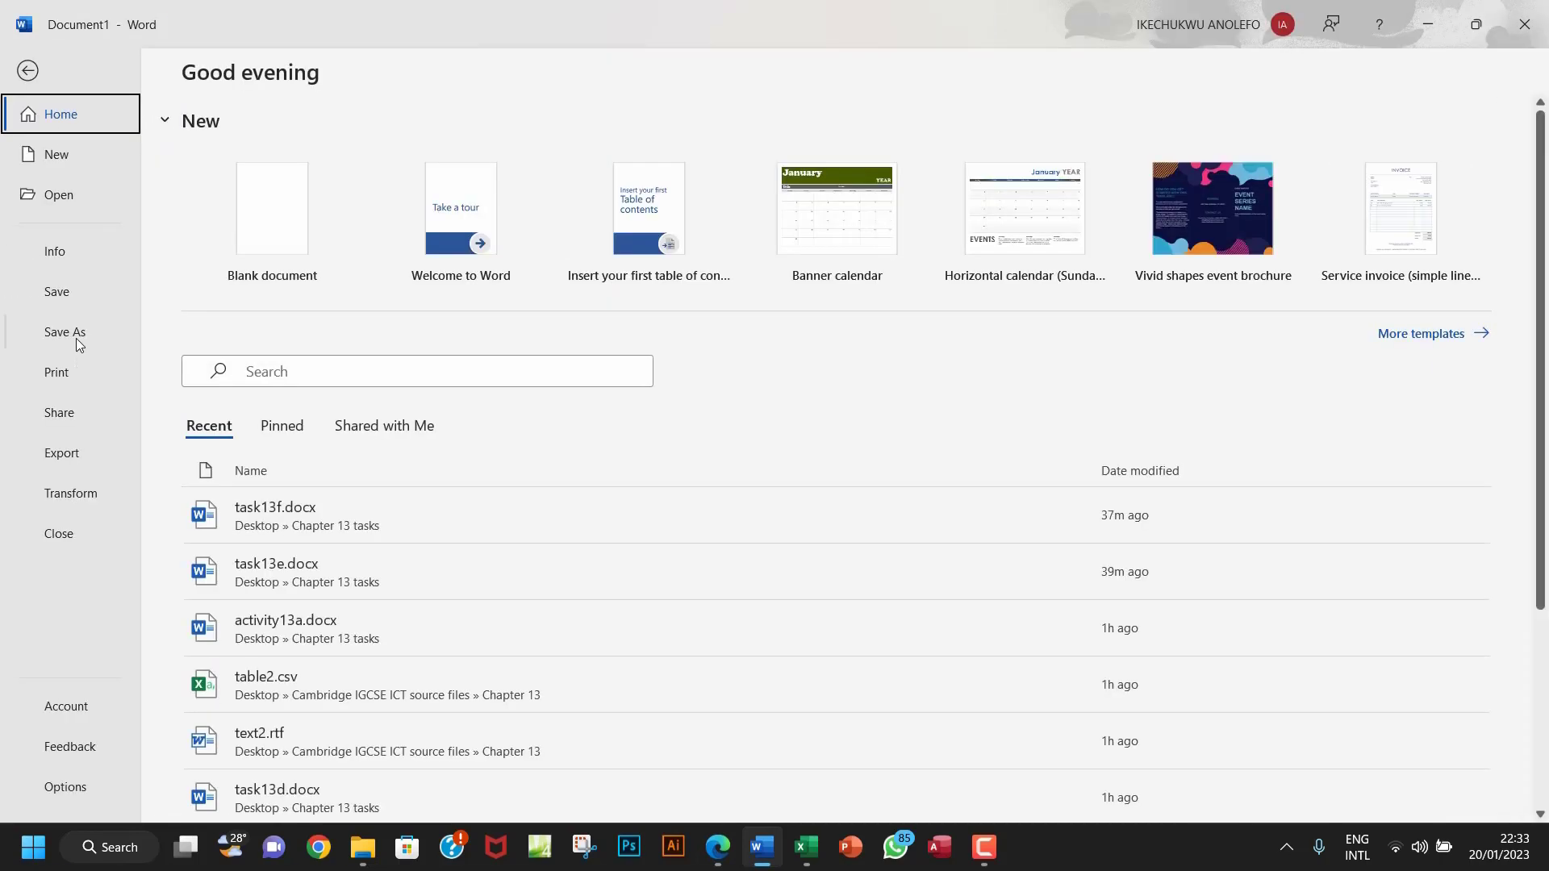
{"action": "left_click", "coordinate": [75, 338]}
{"action": "left_click", "coordinate": [267, 478]}
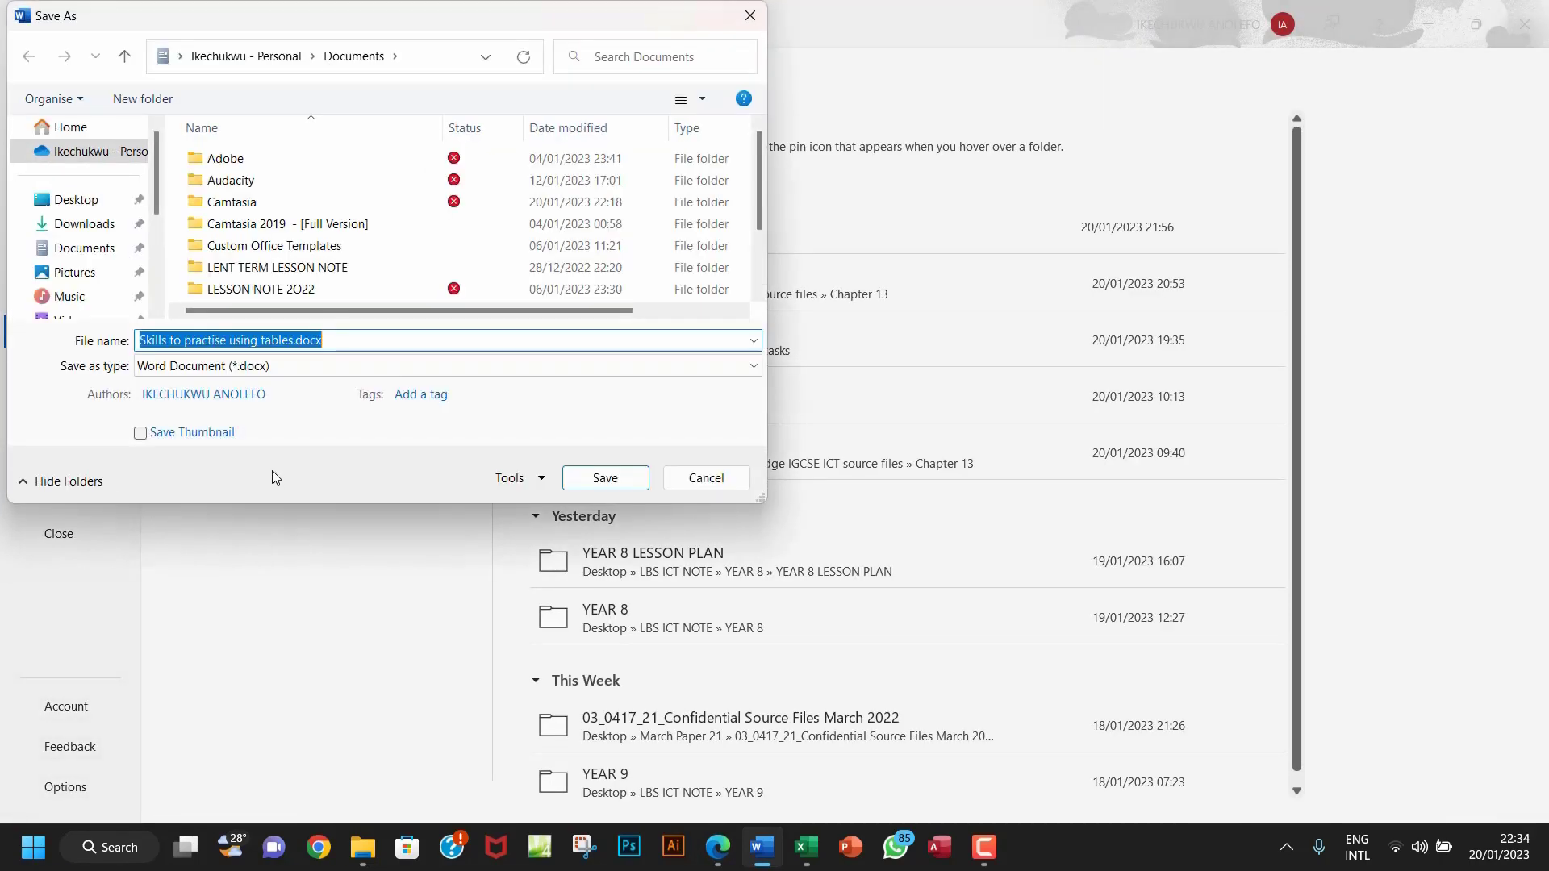
{"action": "left_click", "coordinate": [100, 205]}
{"action": "left_click", "coordinate": [282, 208]}
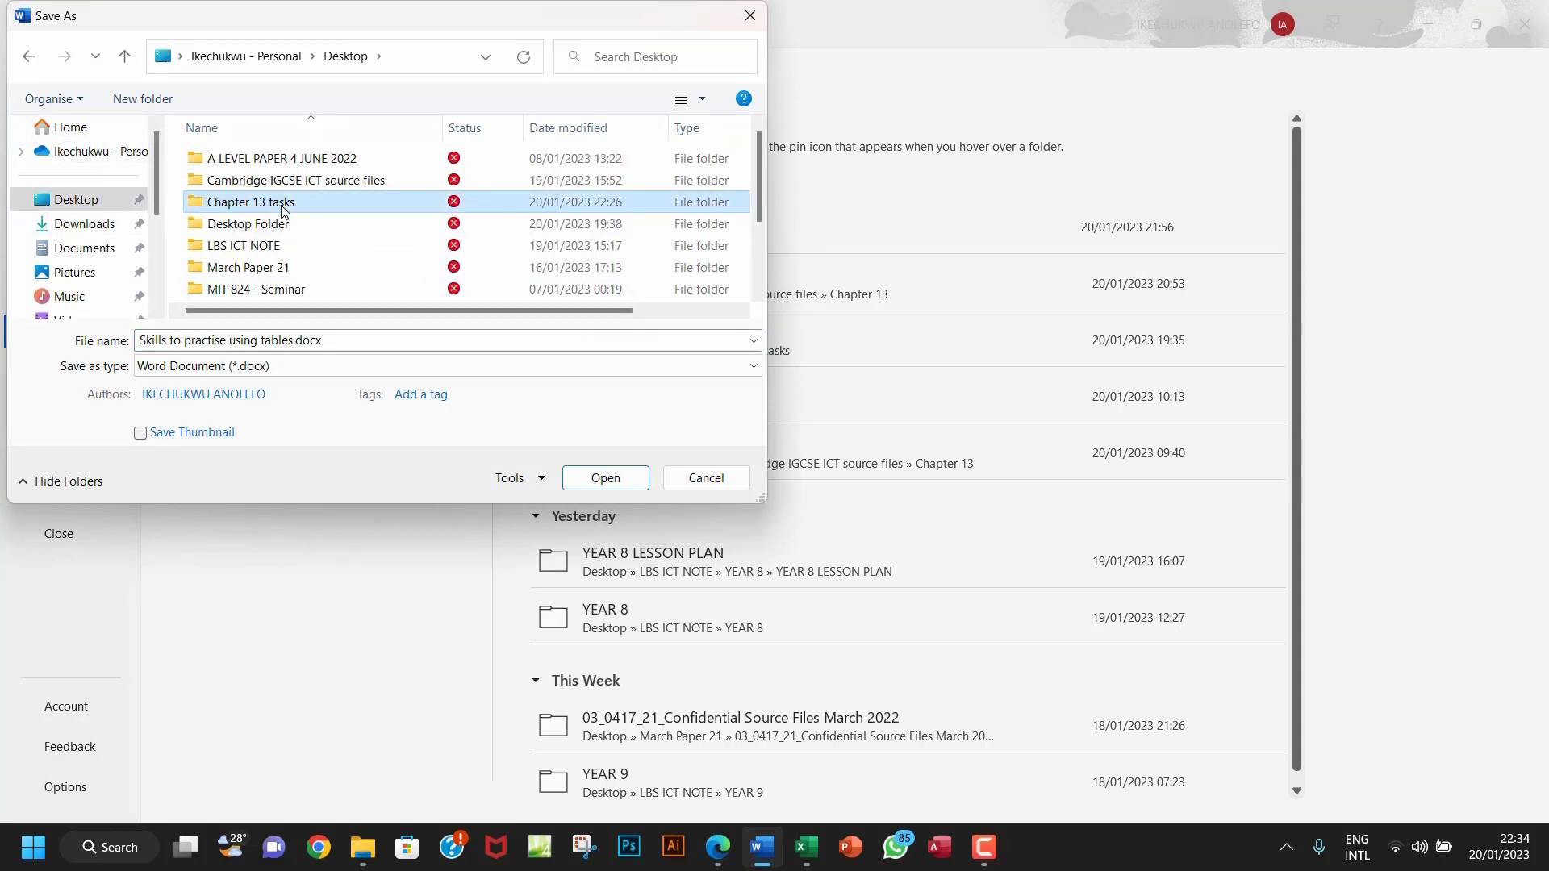
{"action": "double_click", "coordinate": [282, 209]}
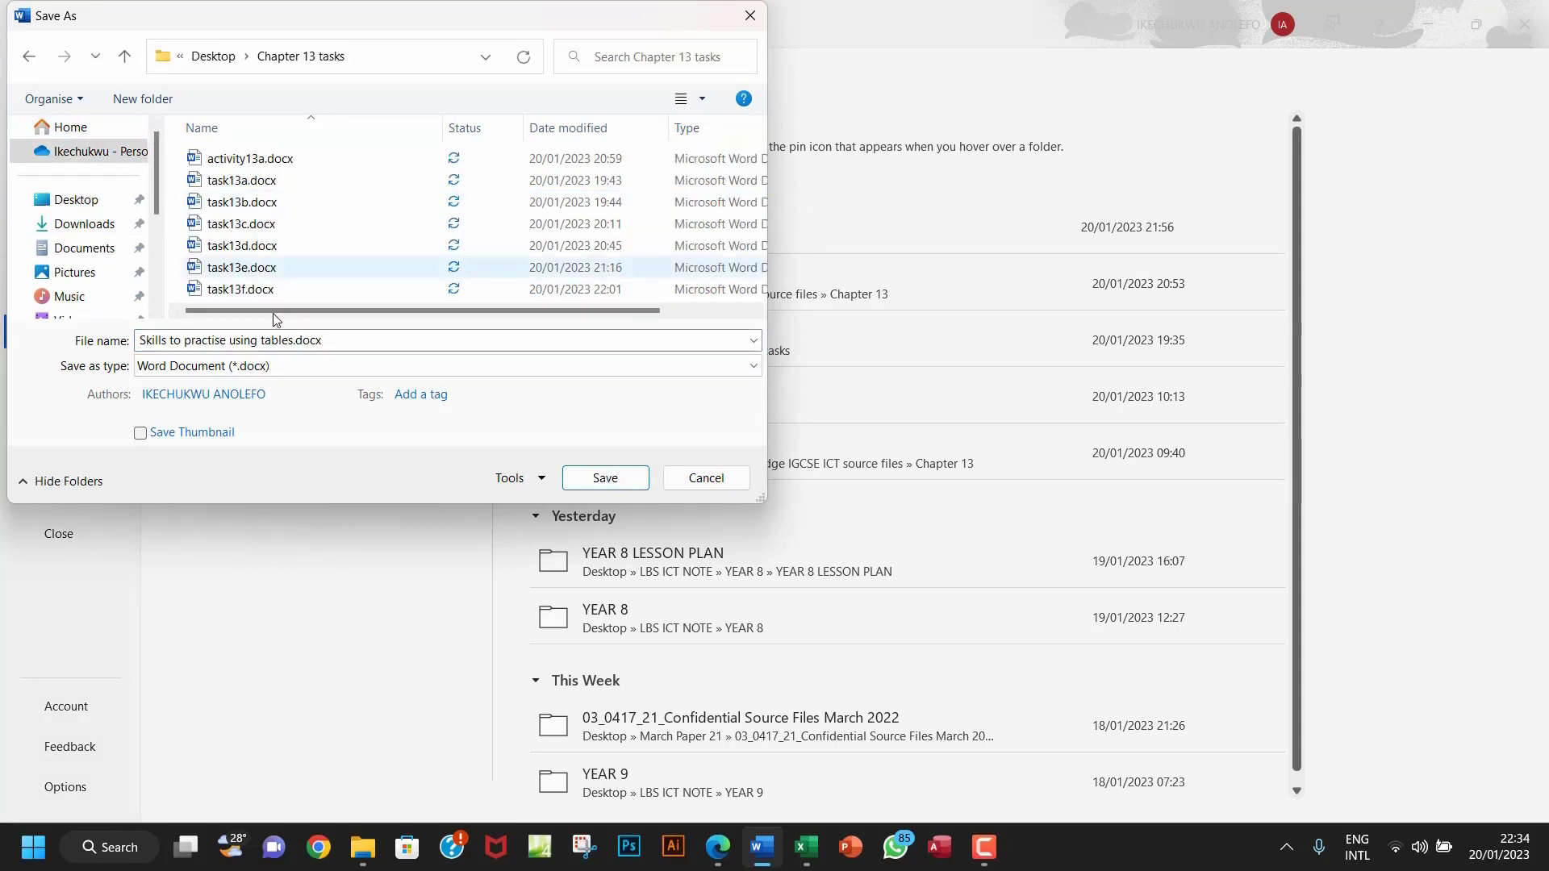
{"action": "left_click", "coordinate": [334, 343]}
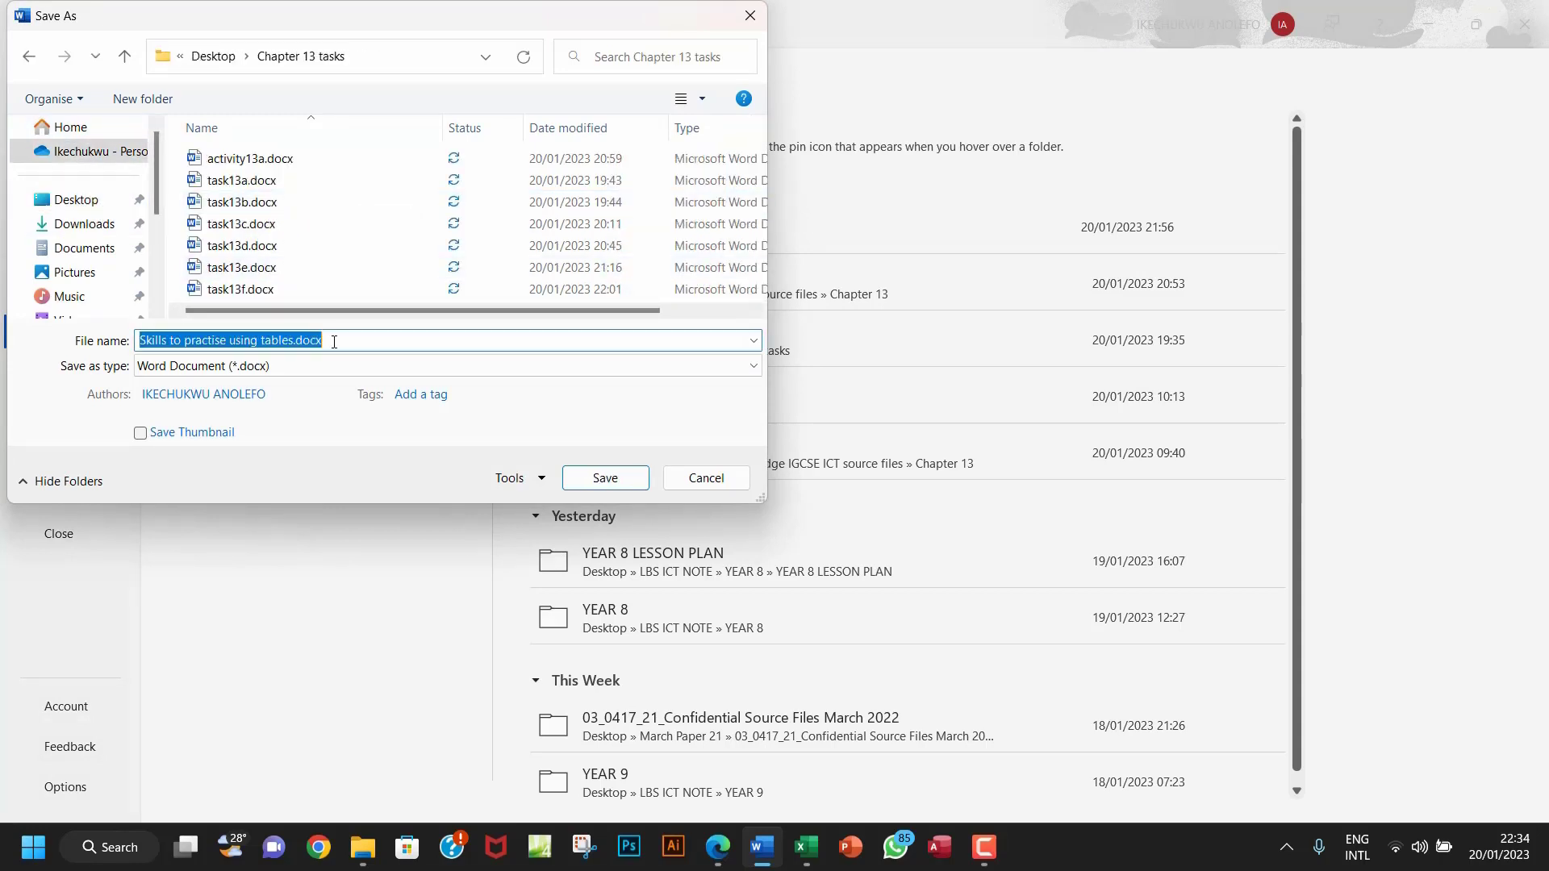
{"action": "left_click", "coordinate": [726, 858]}
{"action": "left_click", "coordinate": [725, 858]}
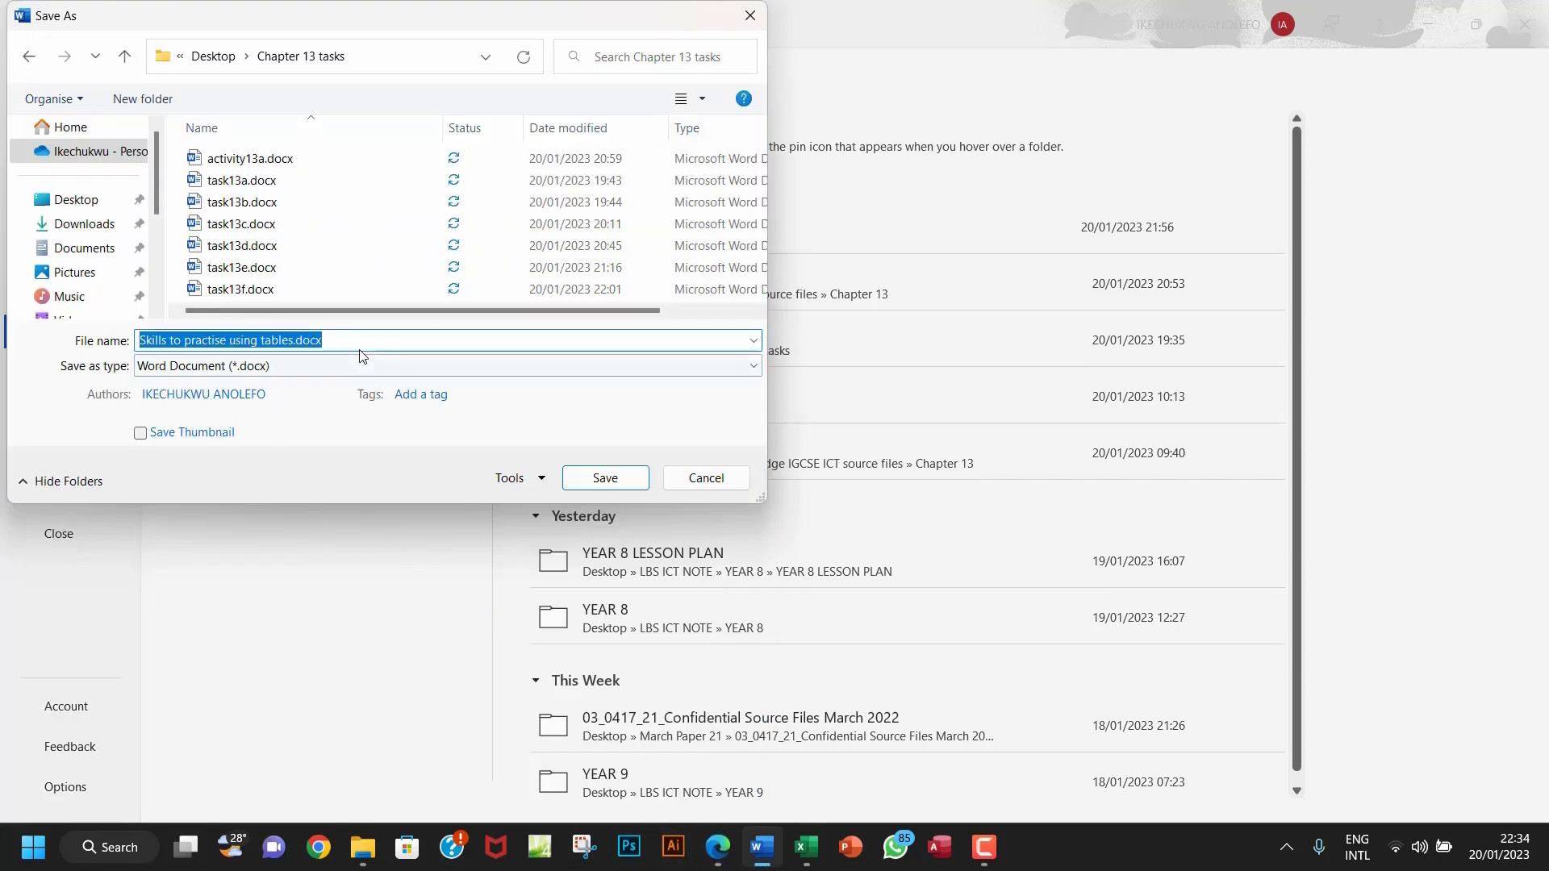
{"action": "type", "text": "act"}
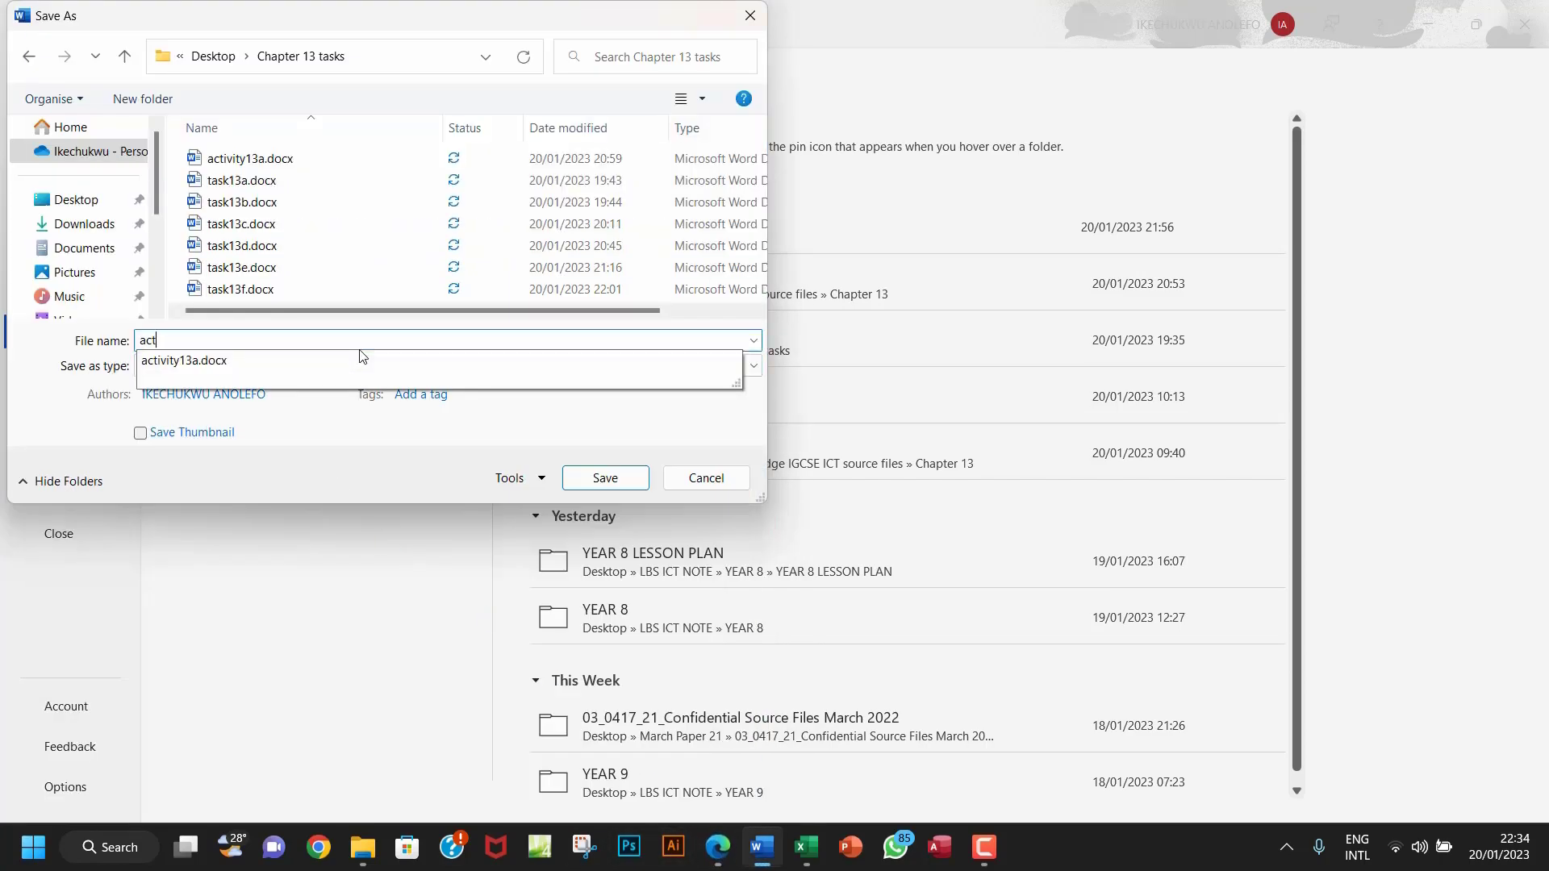
{"action": "type", "text": "ivity13b"}
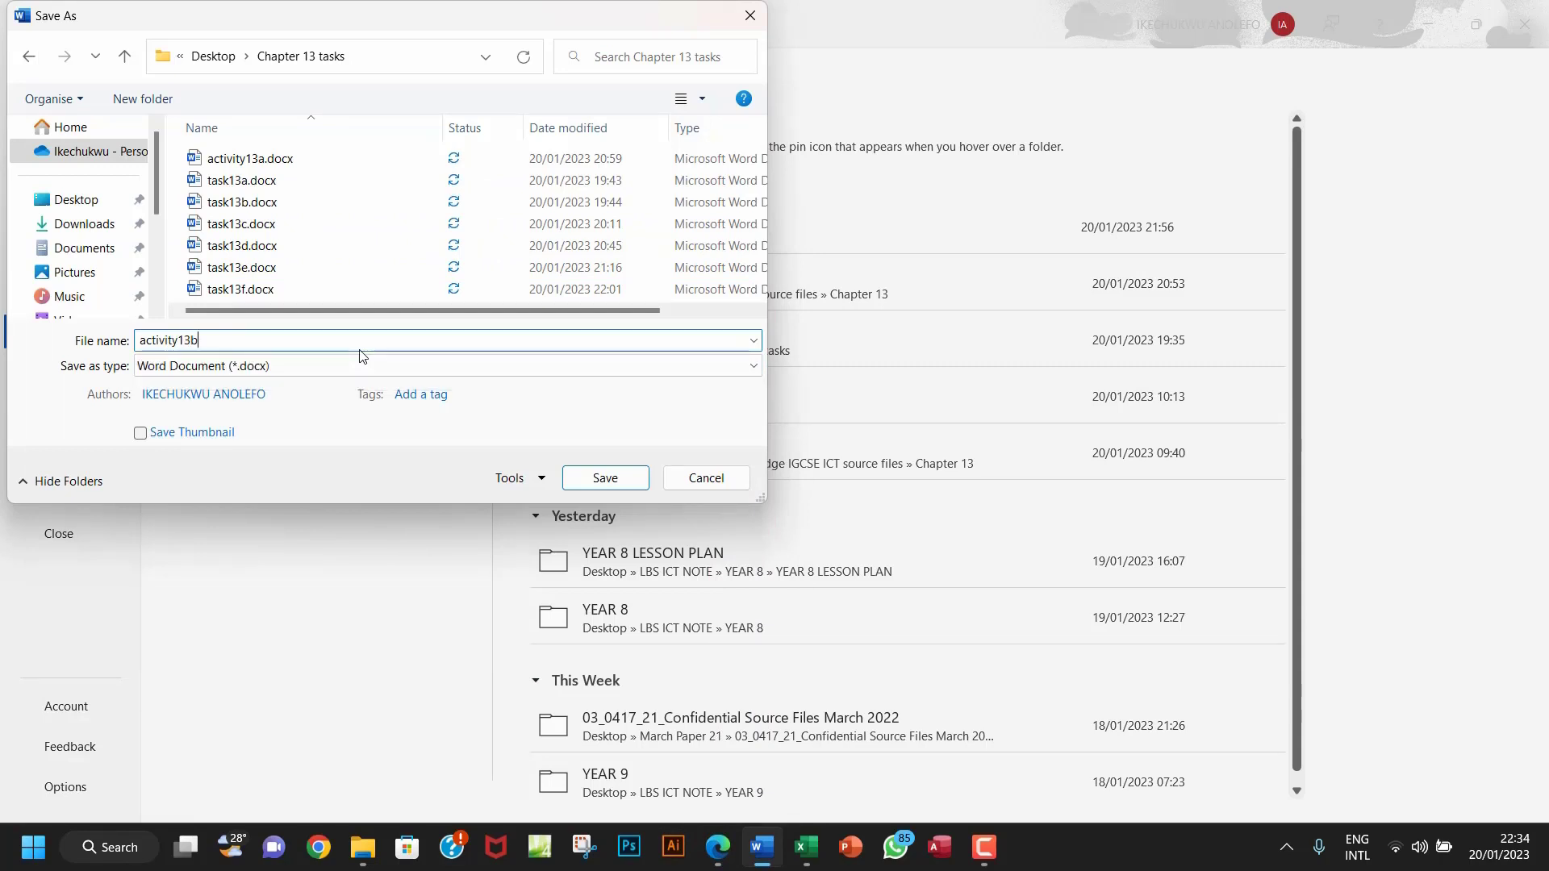
{"action": "left_click", "coordinate": [606, 479]}
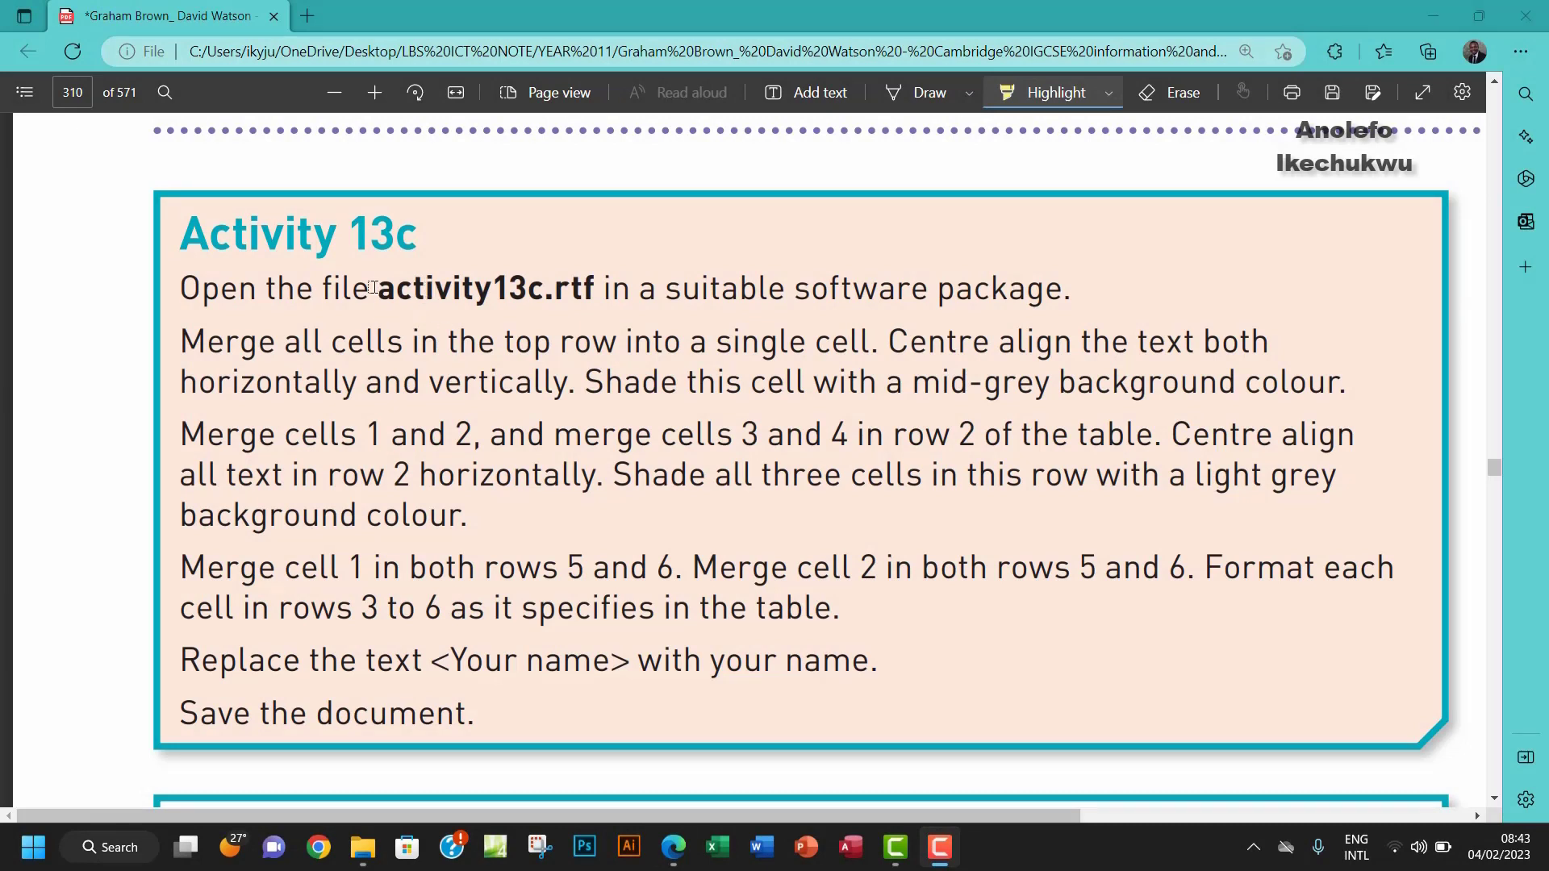
- Highlight 'activity13c.rtf' and 'top row' in the Activity 13c instructions of the textbook PDF
{"action": "left_click_drag", "start_coordinate": [376, 288], "coordinate": [588, 288]}
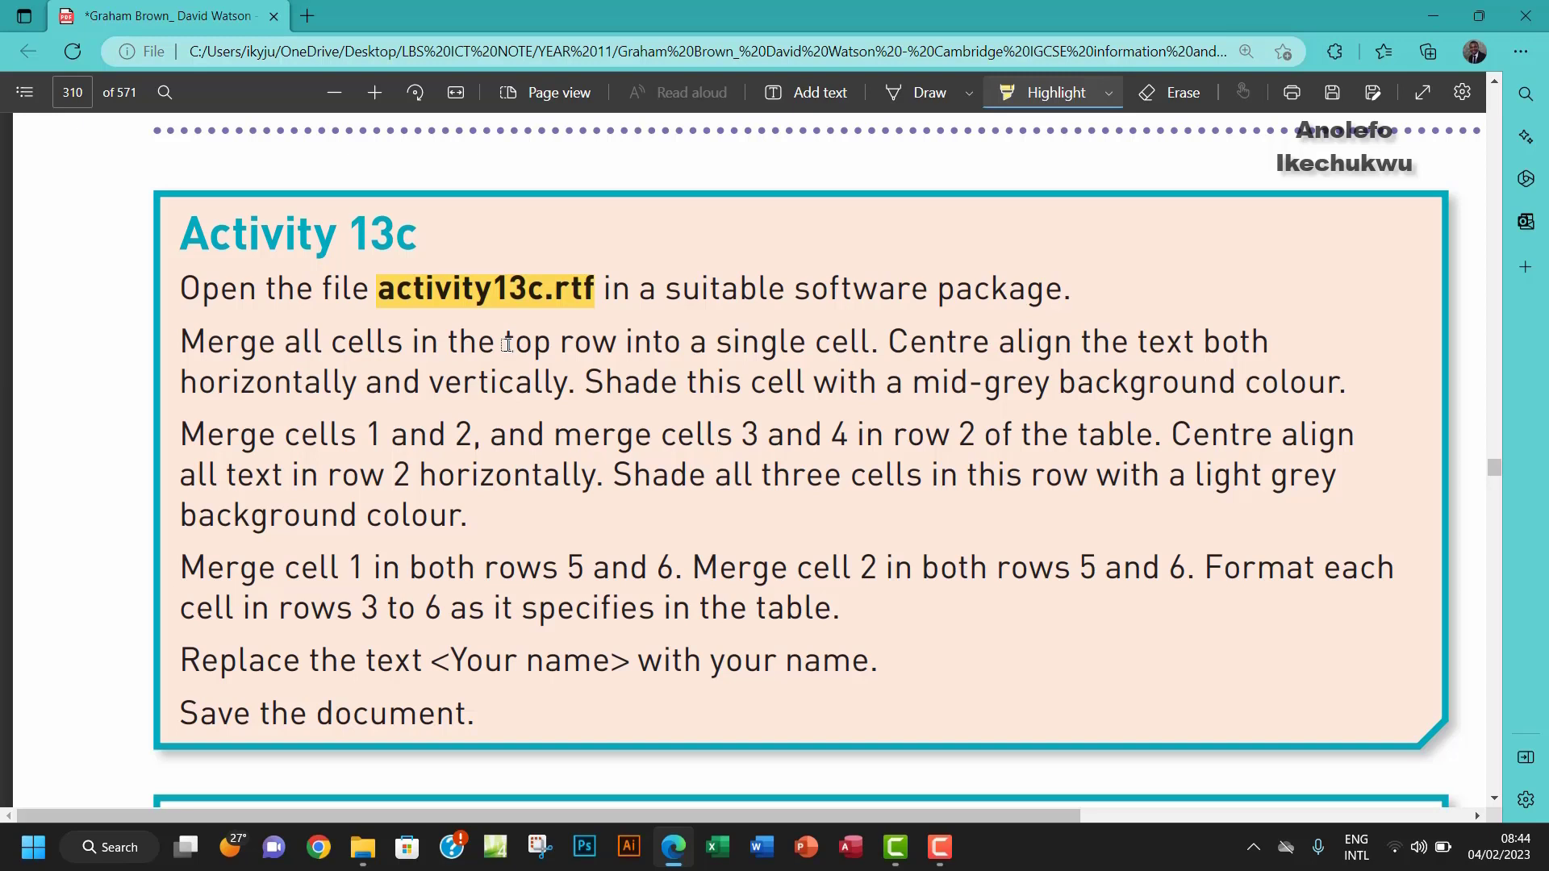
{"action": "left_click_drag", "start_coordinate": [507, 345], "coordinate": [611, 340]}
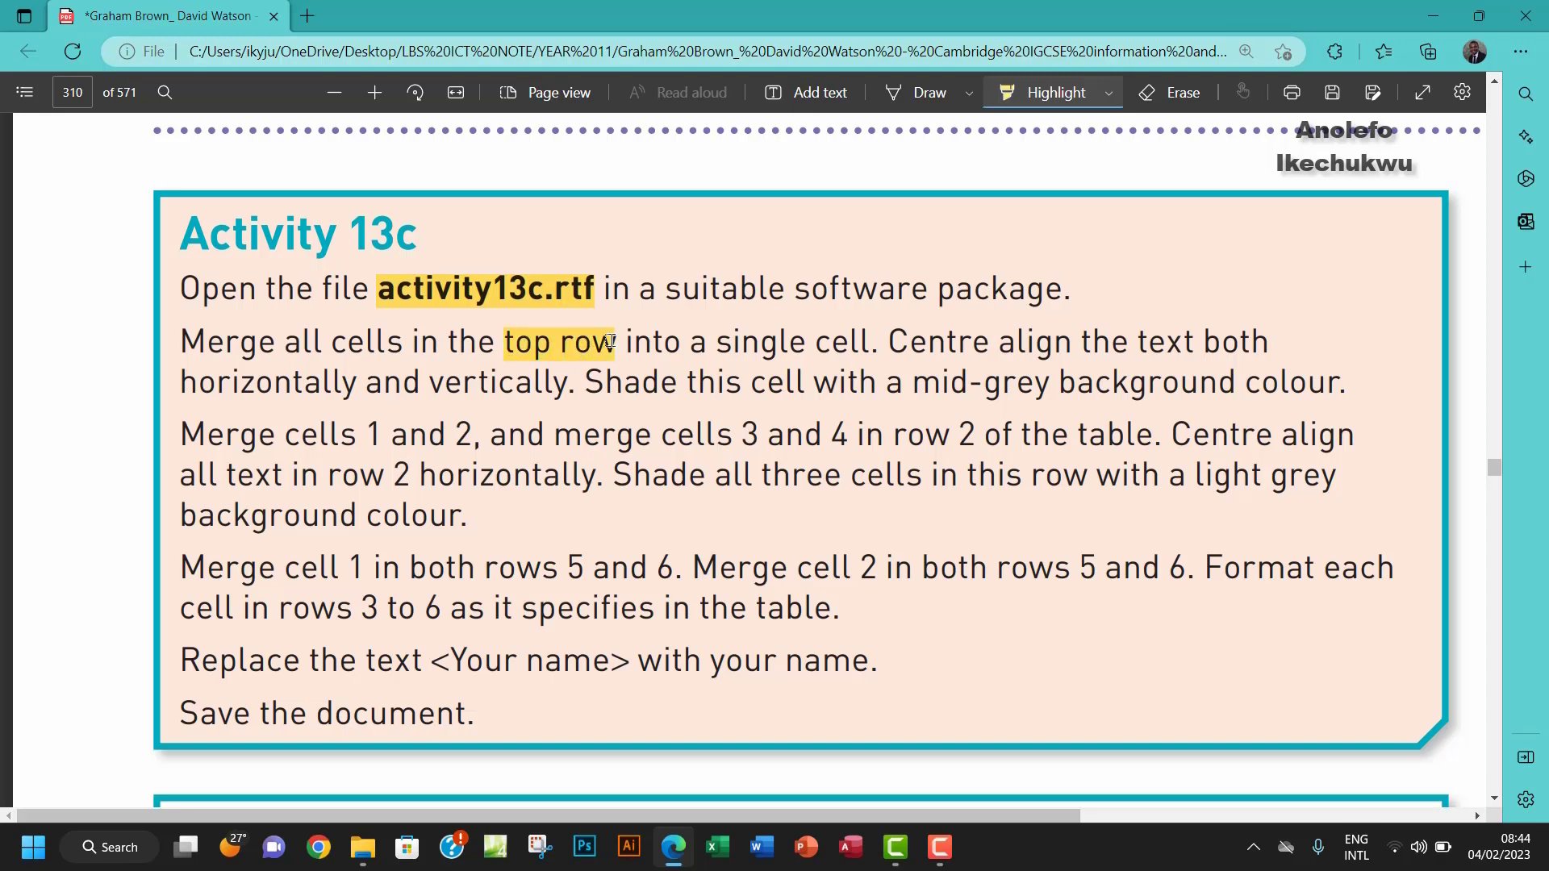
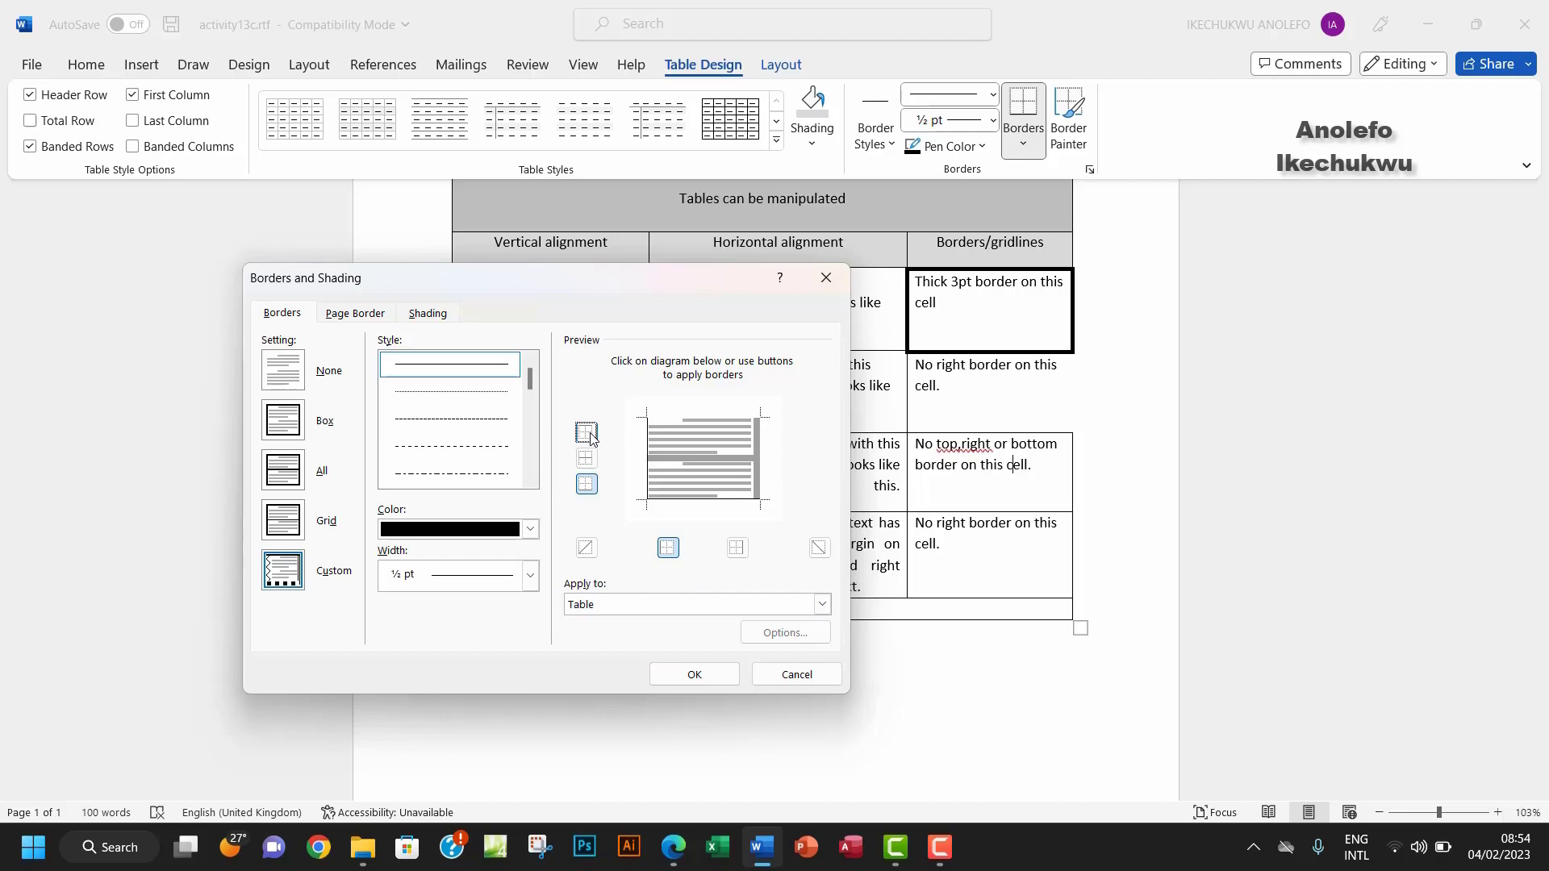
- Remove the top, right and bottom borders of the 'No top,right or bottom border on this cell.' cell, applying the change to that cell only
{"action": "left_click", "coordinate": [737, 548]}
{"action": "left_click", "coordinate": [593, 492]}
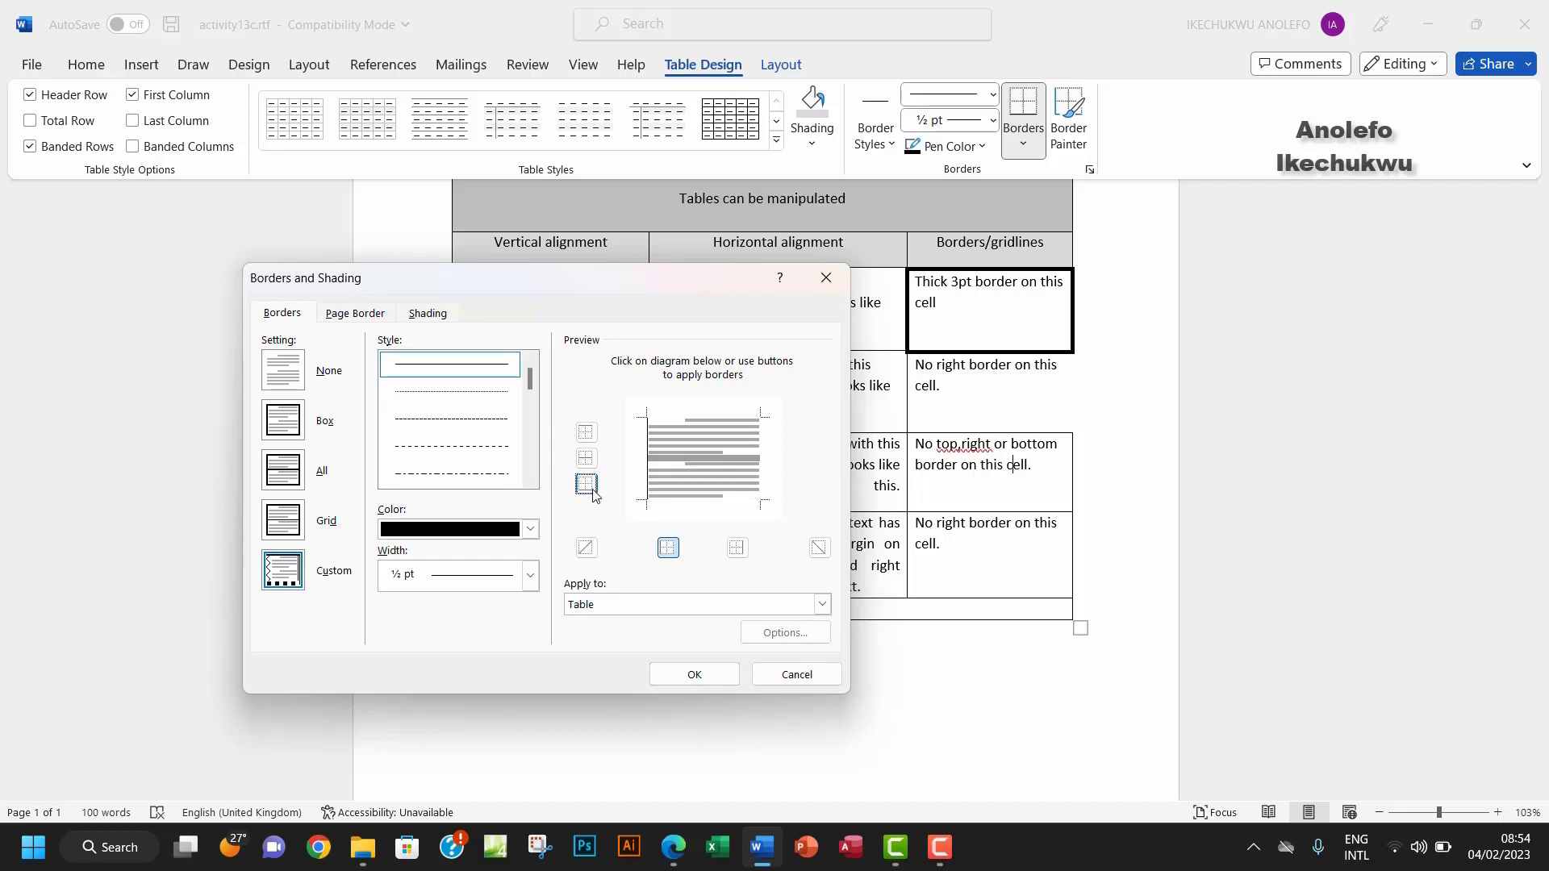
{"action": "left_click", "coordinate": [821, 604]}
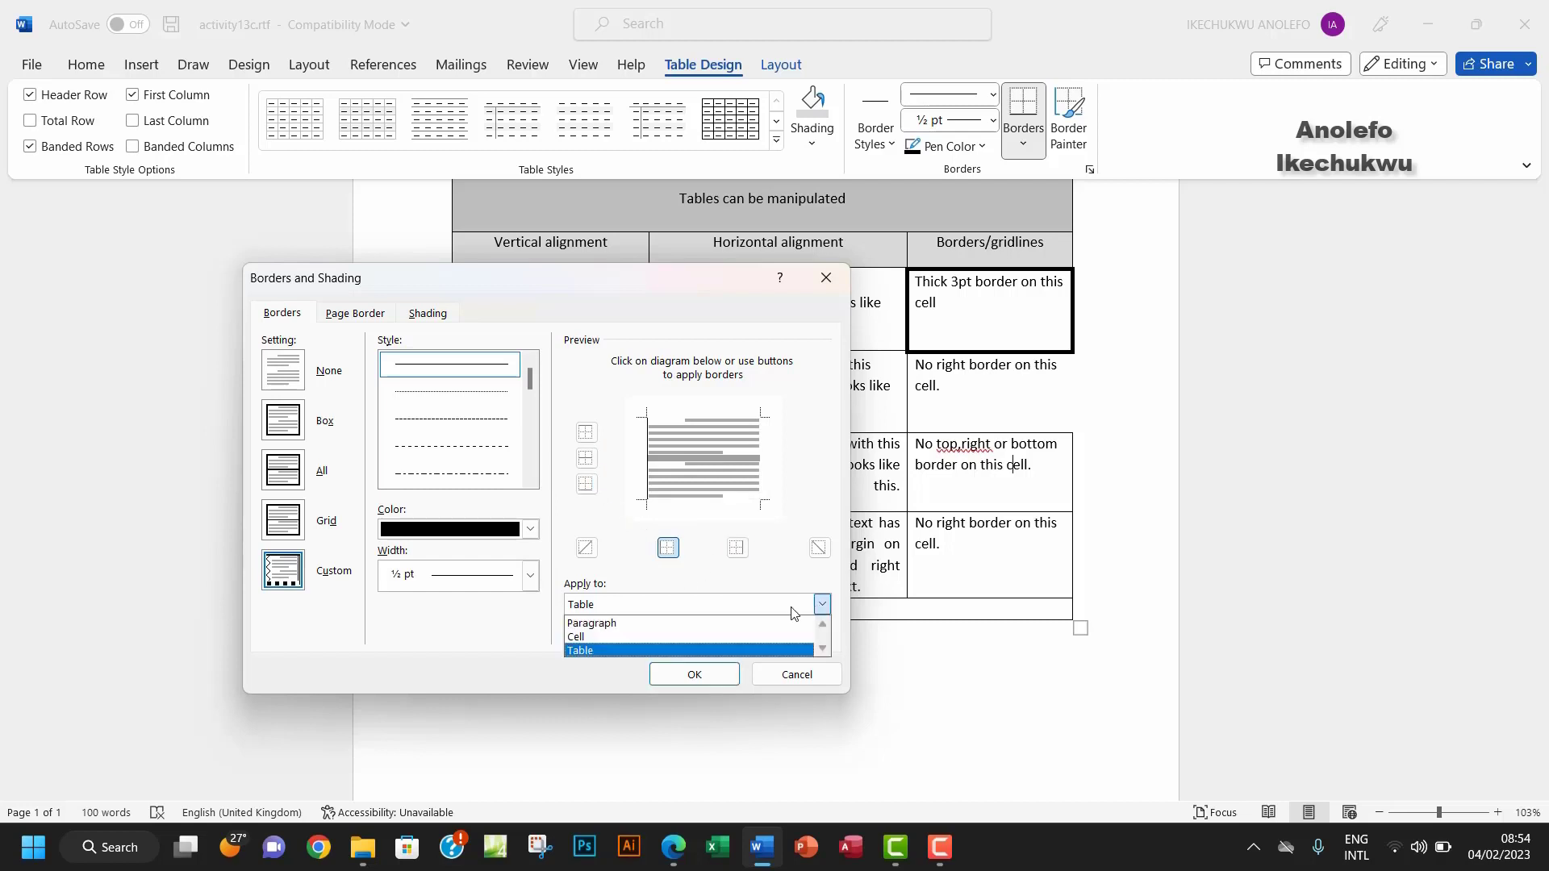
{"action": "left_click", "coordinate": [621, 638]}
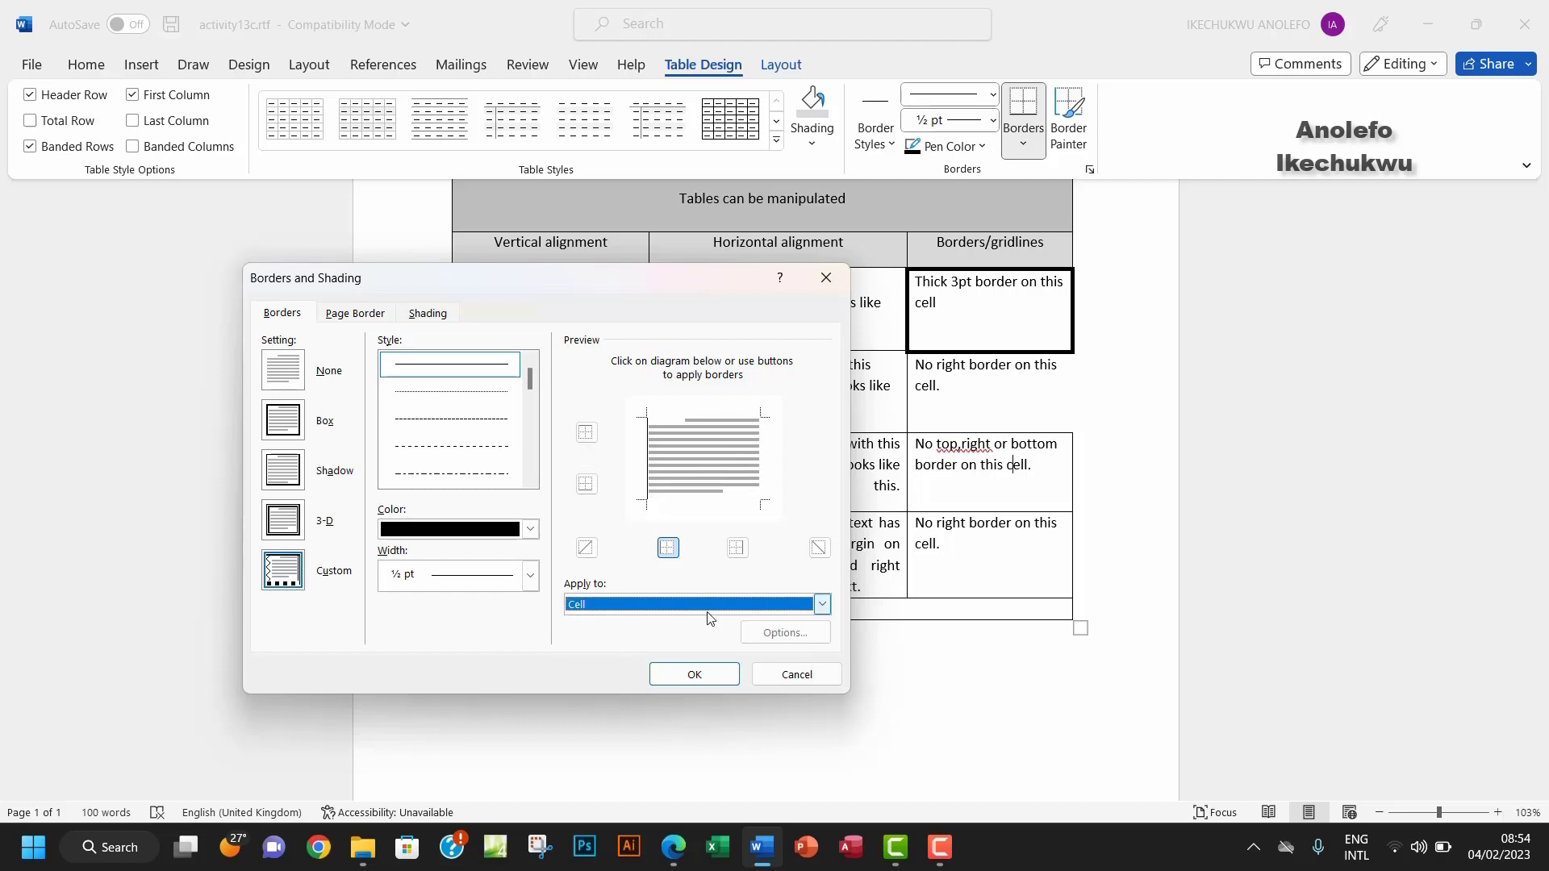
{"action": "left_click", "coordinate": [696, 678]}
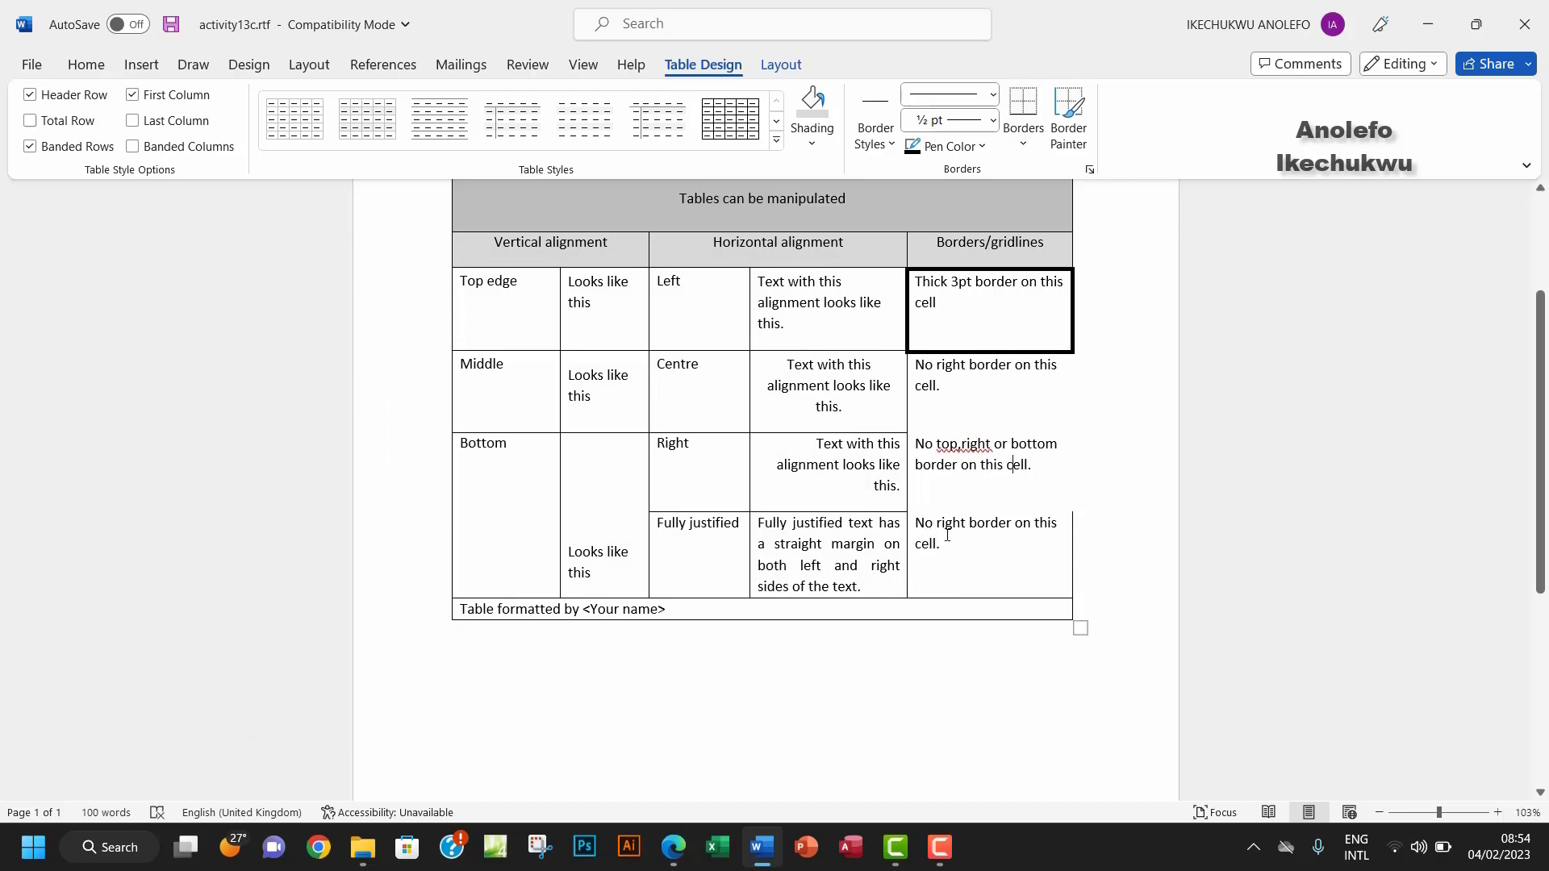
{"action": "left_click_drag", "start_coordinate": [907, 526], "coordinate": [923, 521]}
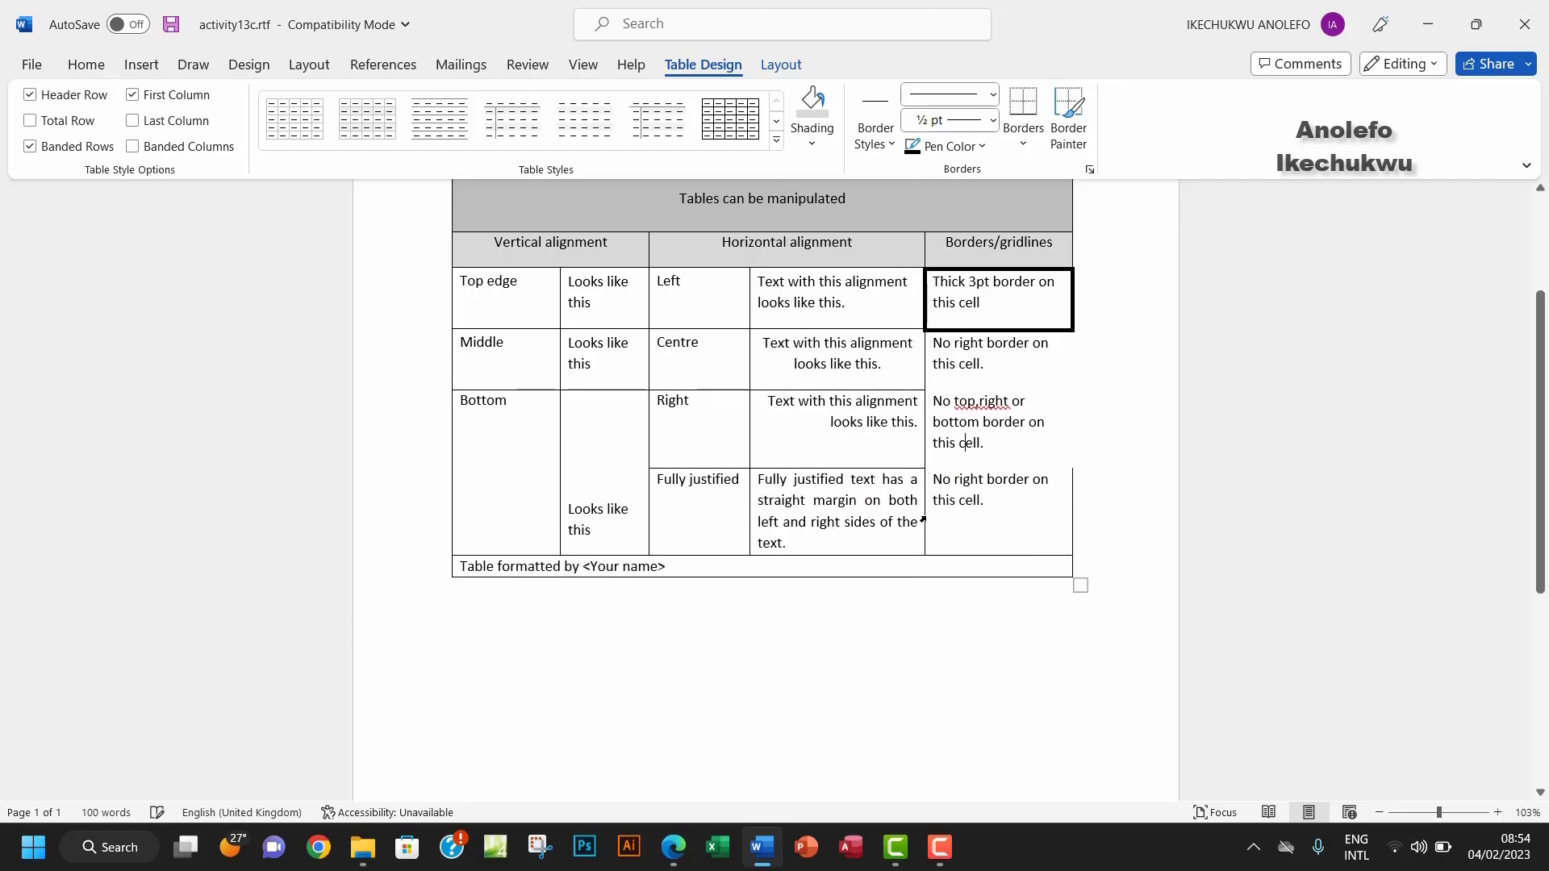
{"action": "key", "text": "ctrl+z"}
- Remove the right border of the 'No right border on this cell.' cell in the Fully justified row, applying it to that cell only
{"action": "left_click_drag", "start_coordinate": [920, 521], "coordinate": [941, 542]}
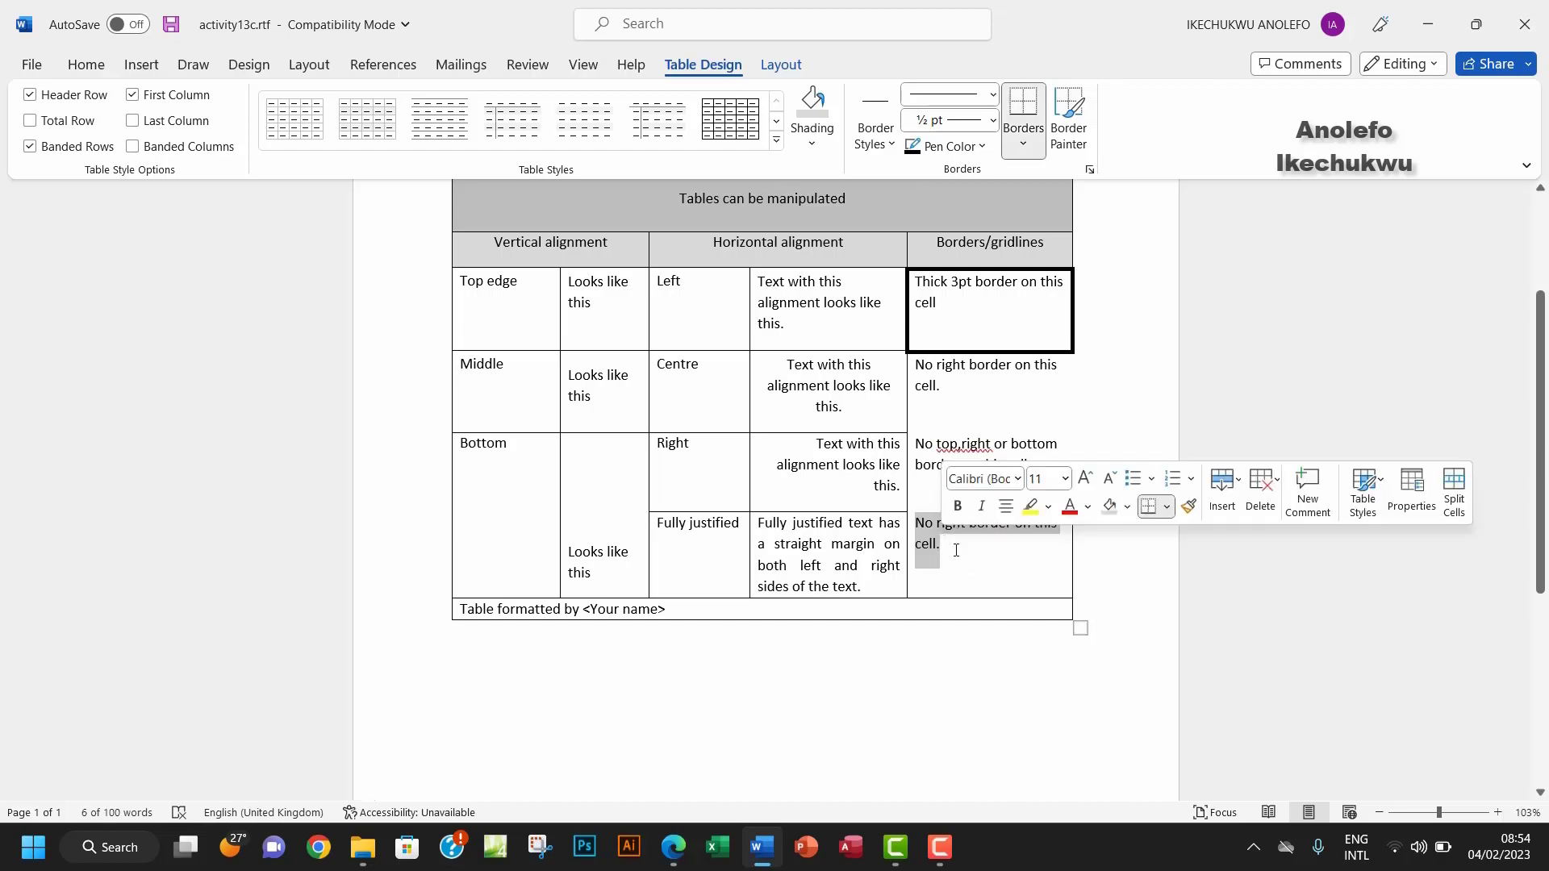
{"action": "left_click", "coordinate": [948, 545]}
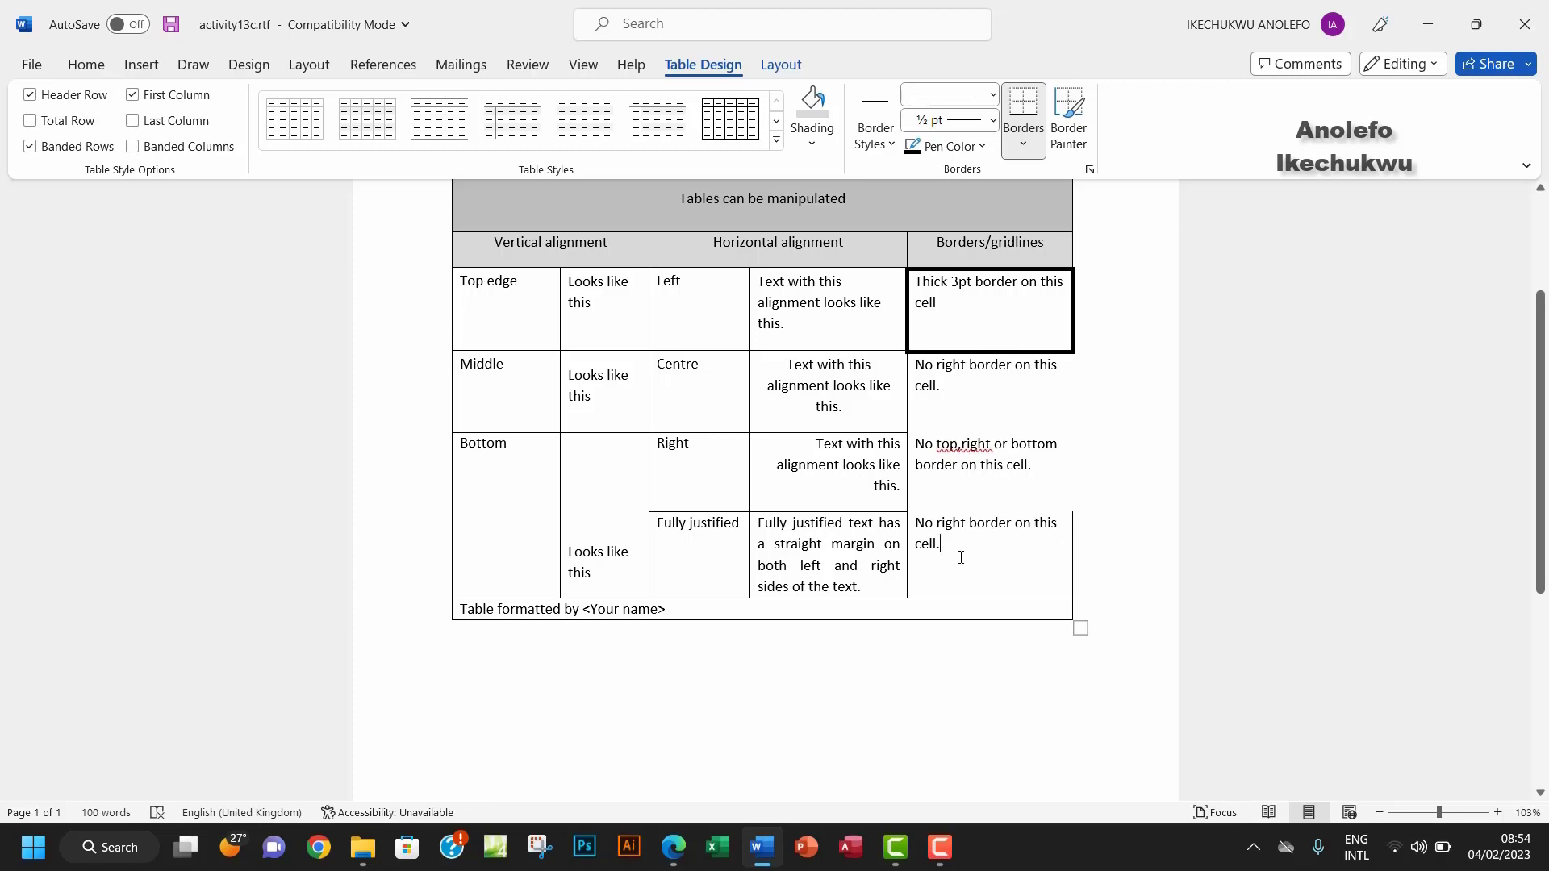
{"action": "left_click", "coordinate": [1025, 145]}
{"action": "left_click", "coordinate": [1063, 599]}
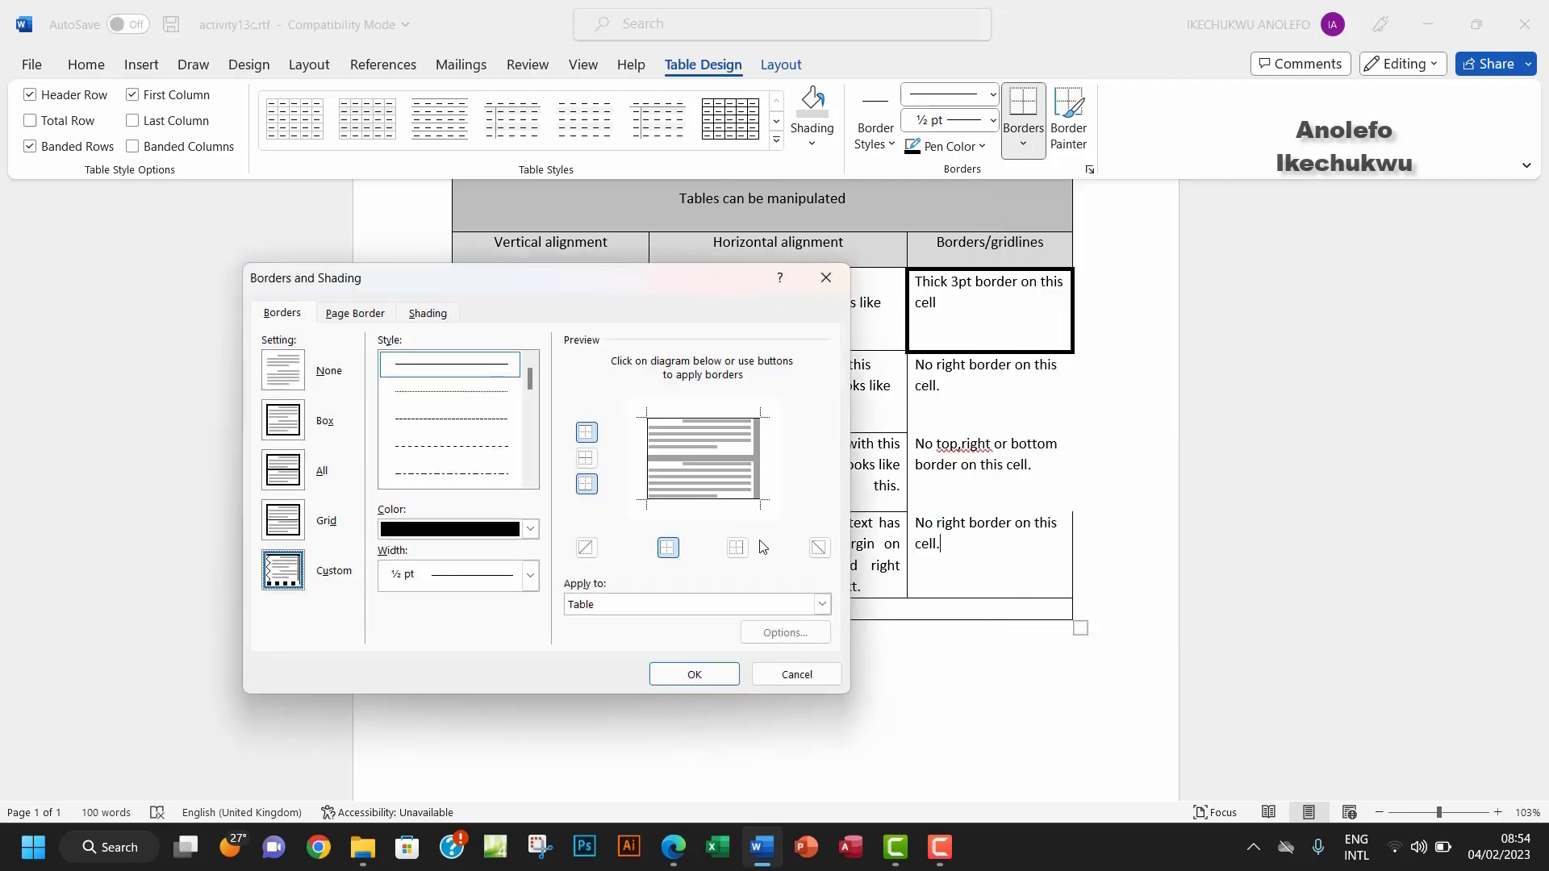
{"action": "left_click", "coordinate": [737, 547]}
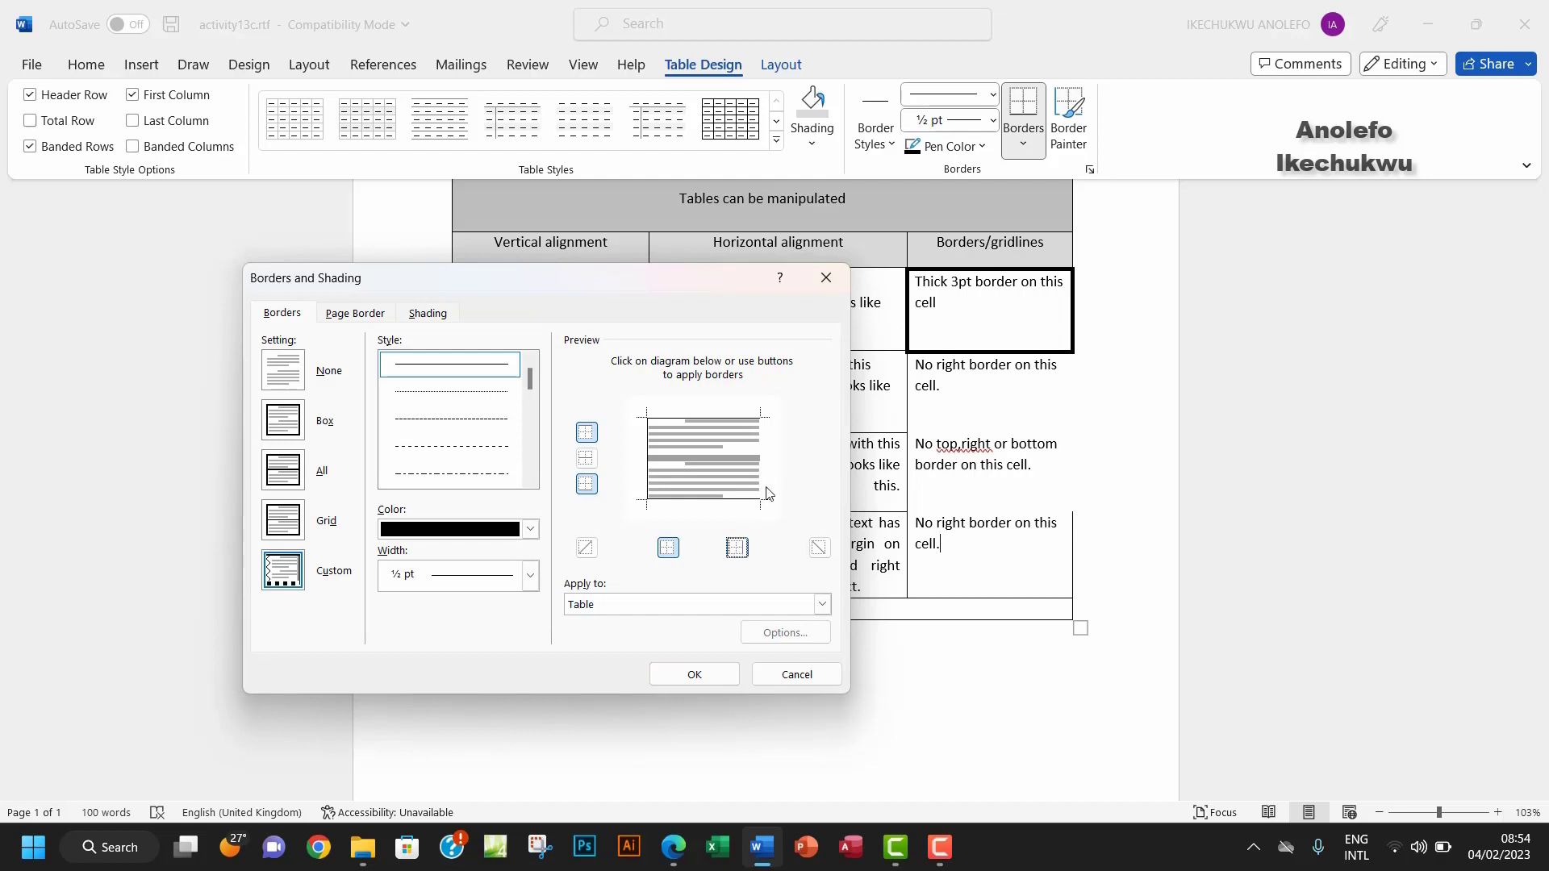
{"action": "left_click", "coordinate": [743, 607]}
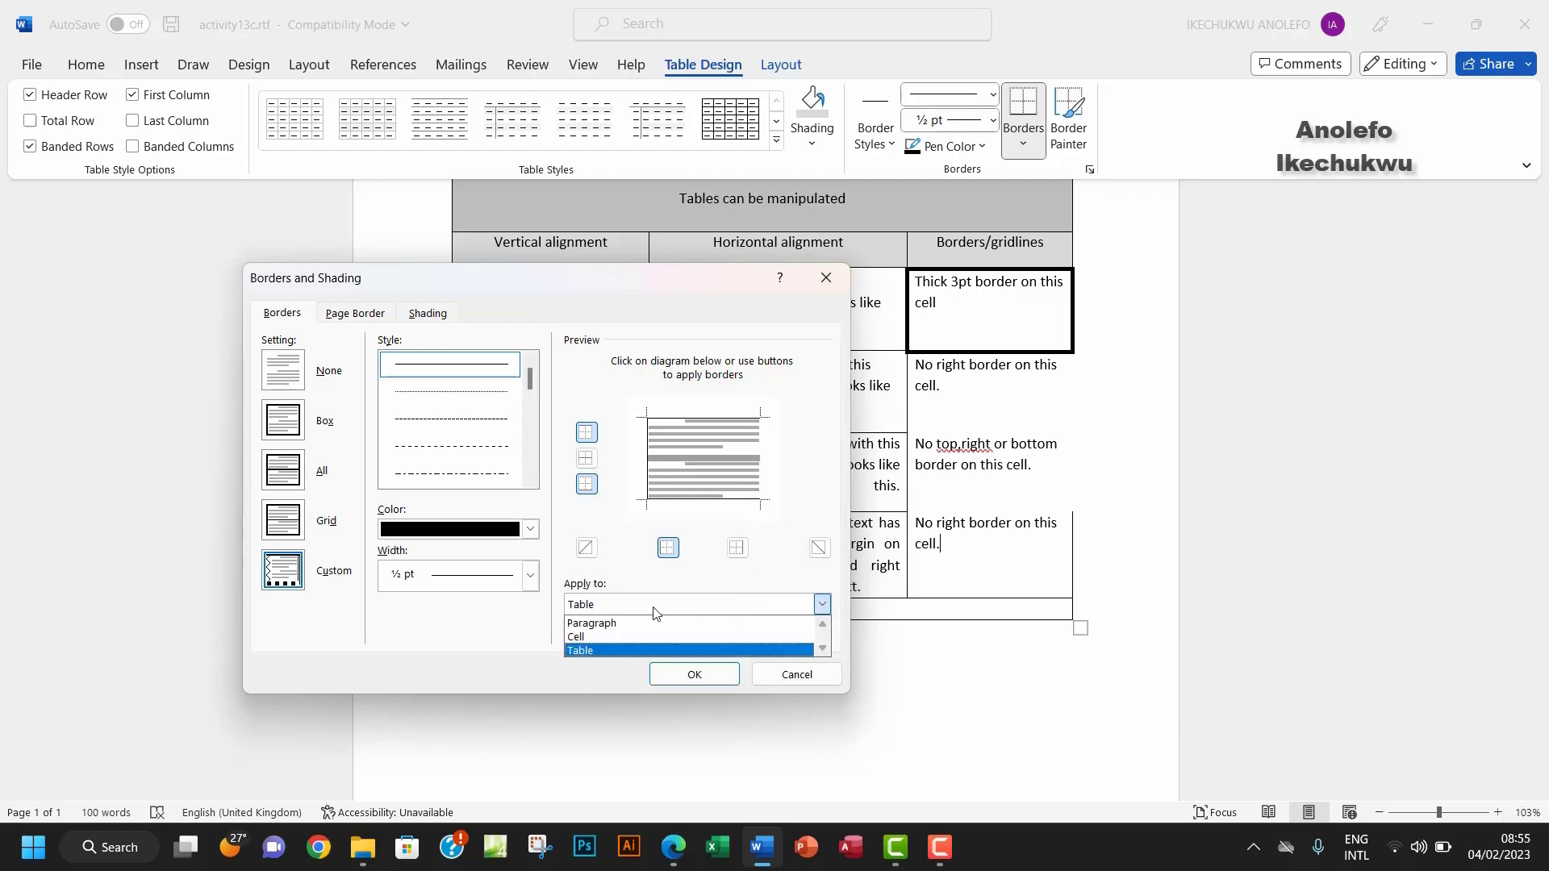
{"action": "left_click", "coordinate": [588, 638]}
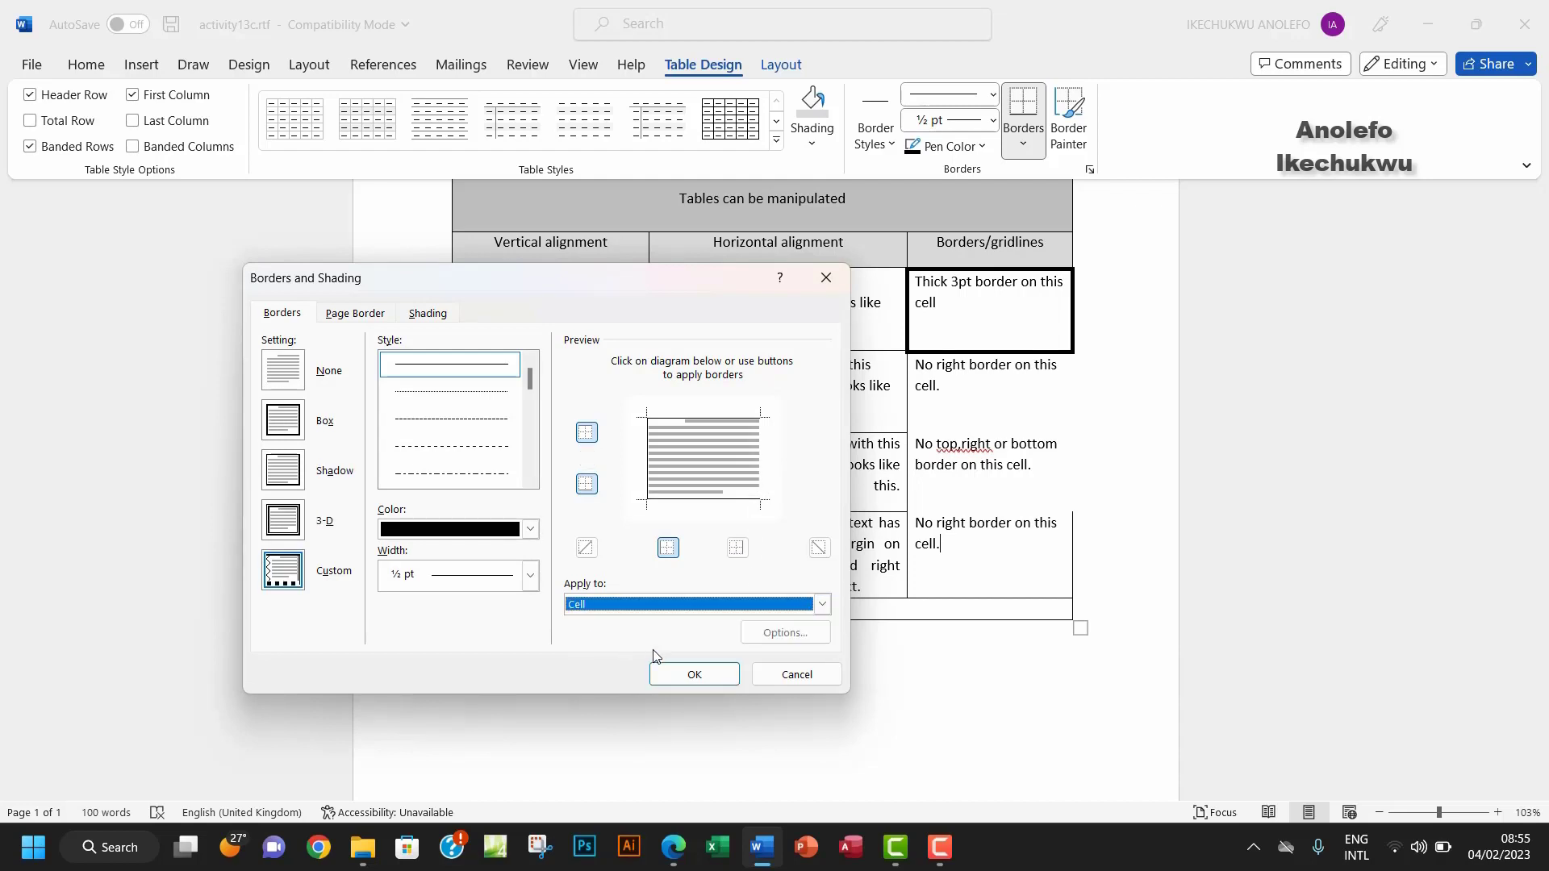
{"action": "left_click", "coordinate": [693, 674]}
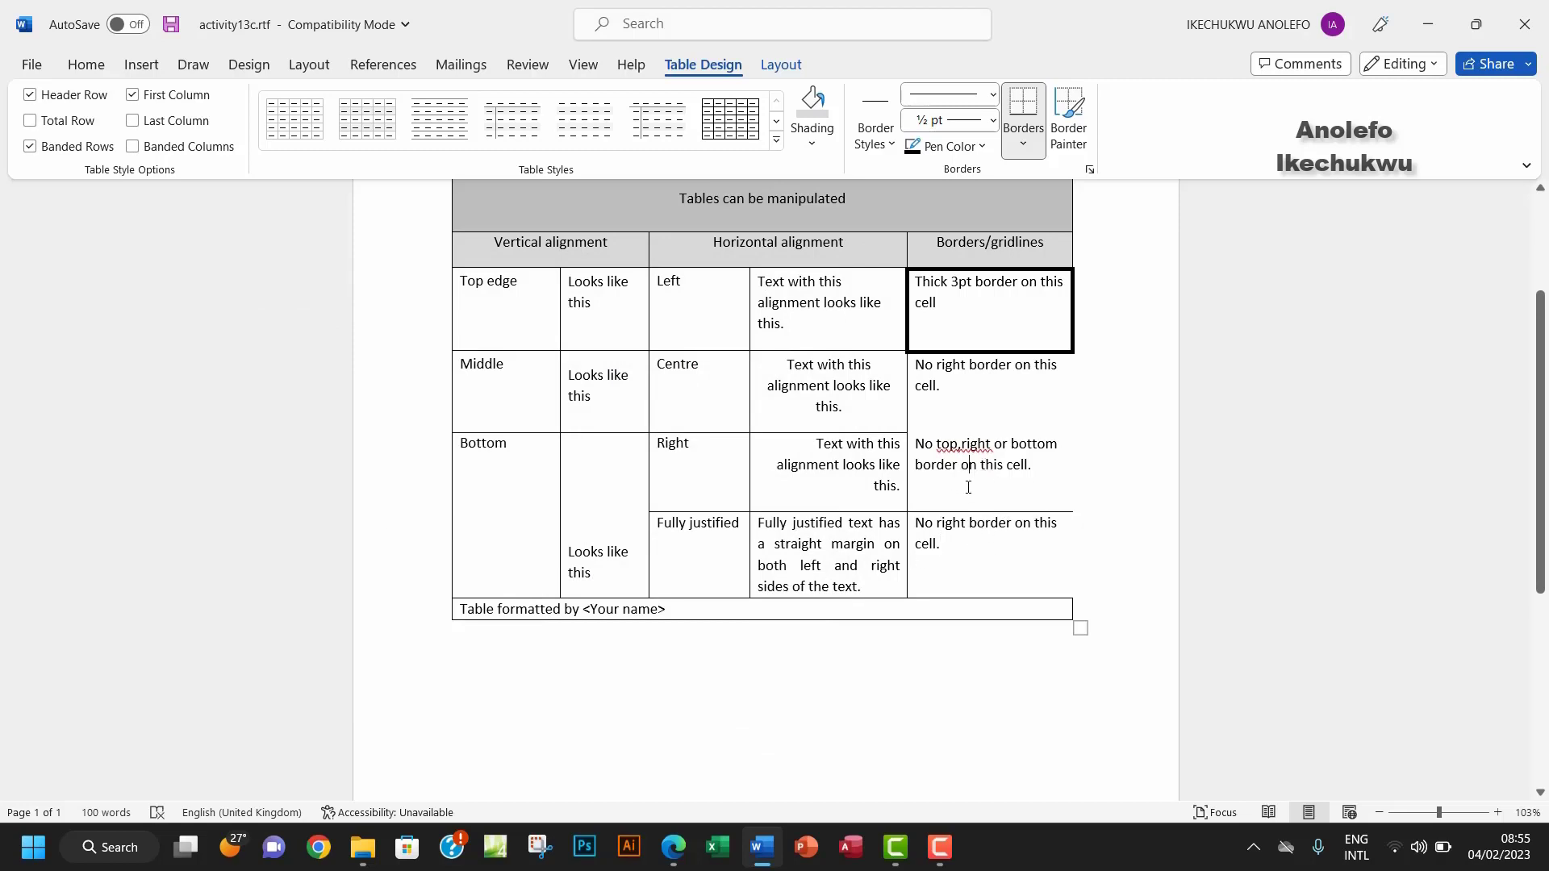
- Clear the top and bottom borders of the 'No top,right or bottom border on this cell.' cell, applying the change to that cell only
{"action": "left_click", "coordinate": [1023, 143]}
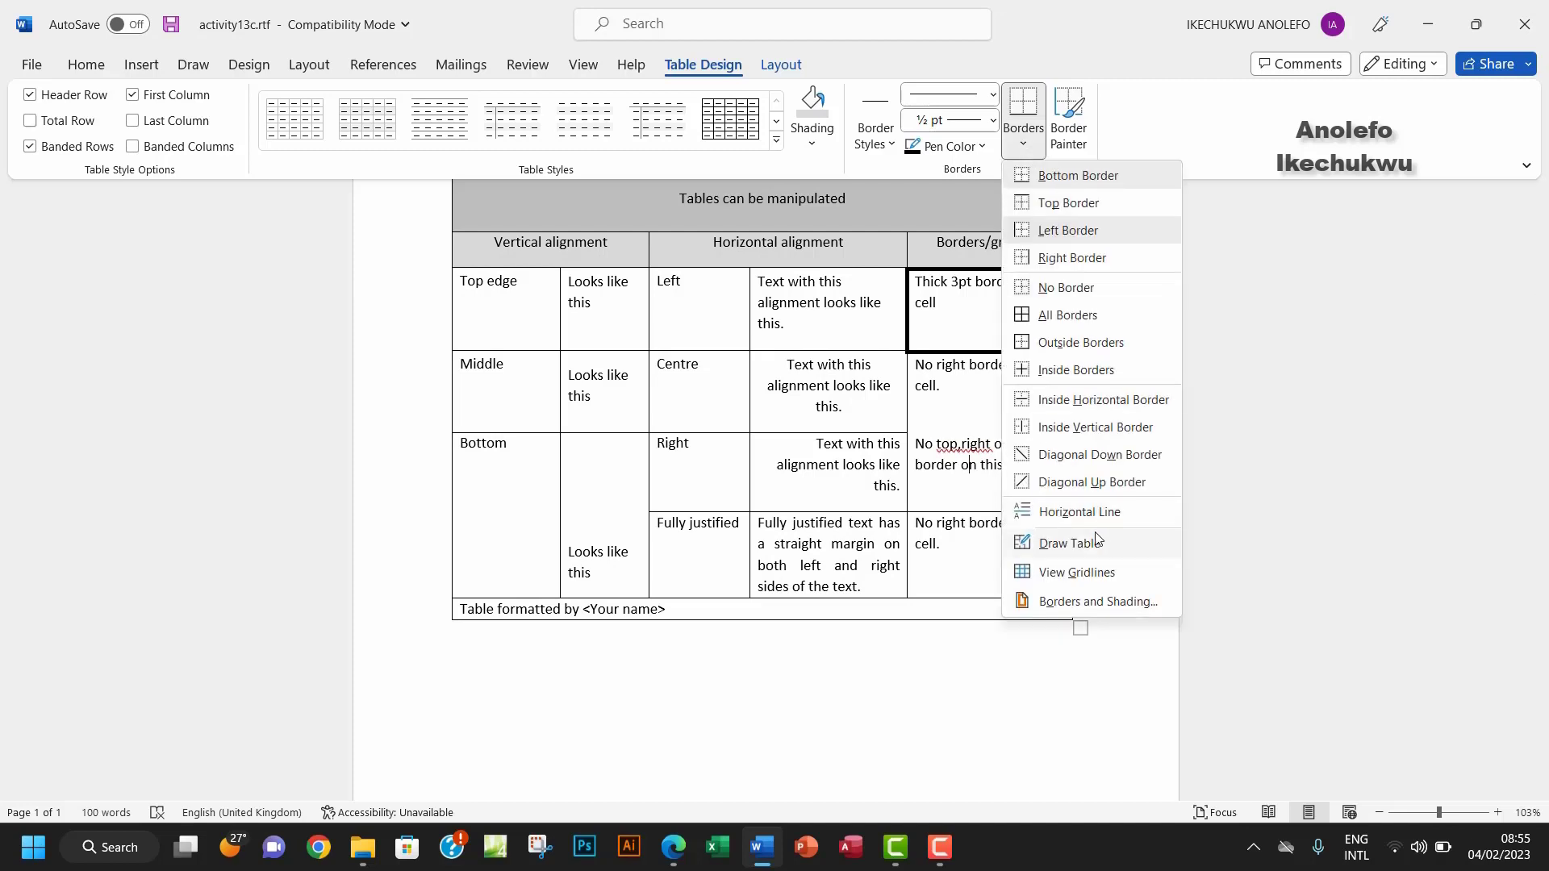
{"action": "left_click", "coordinate": [1059, 601]}
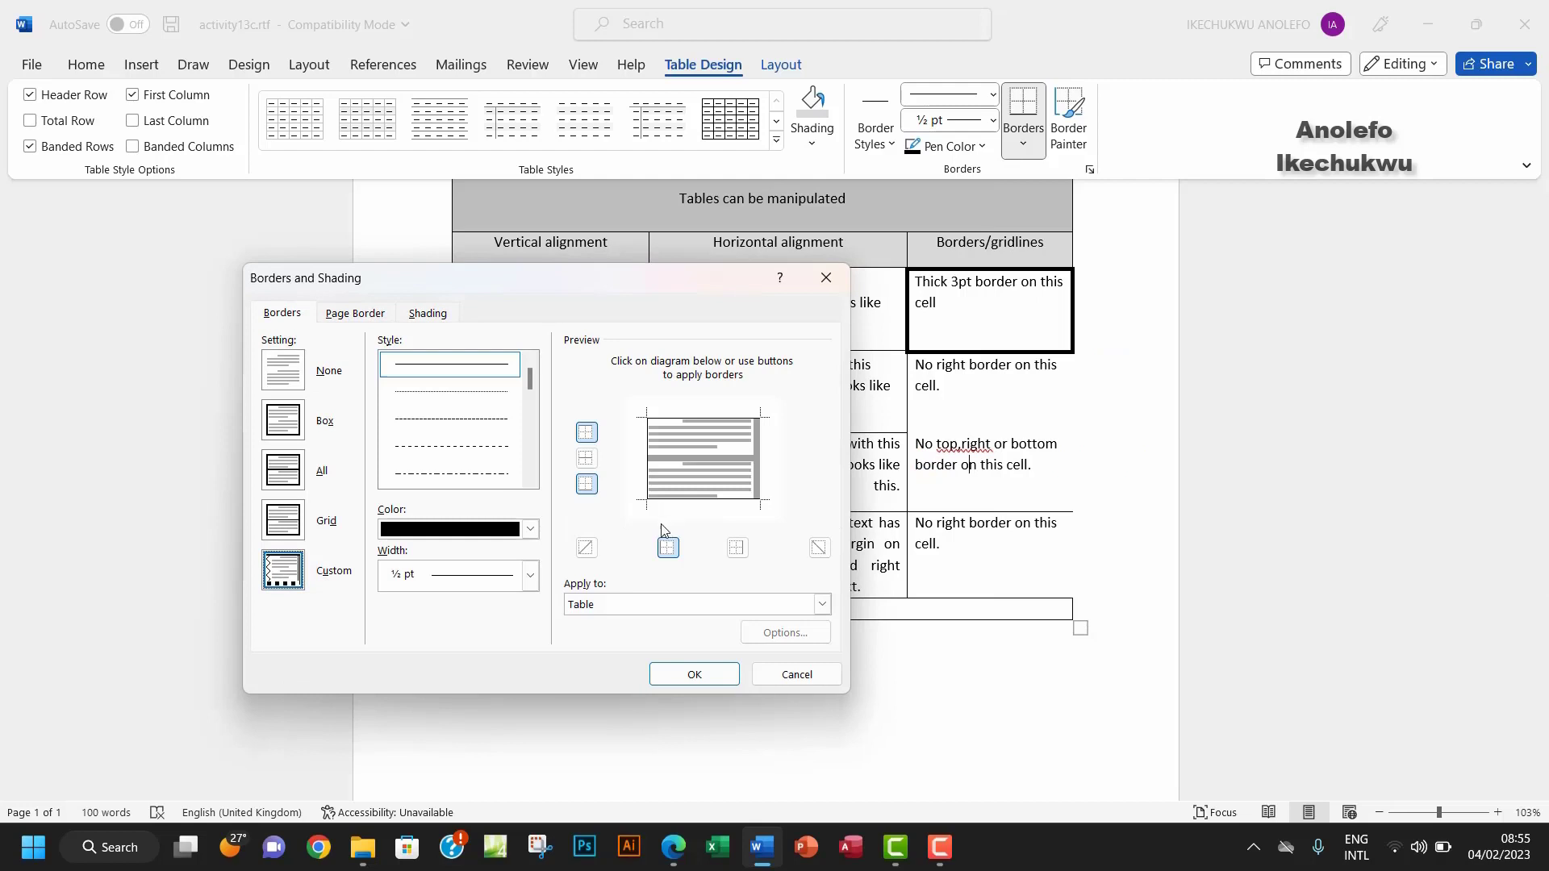
{"action": "left_click", "coordinate": [587, 484]}
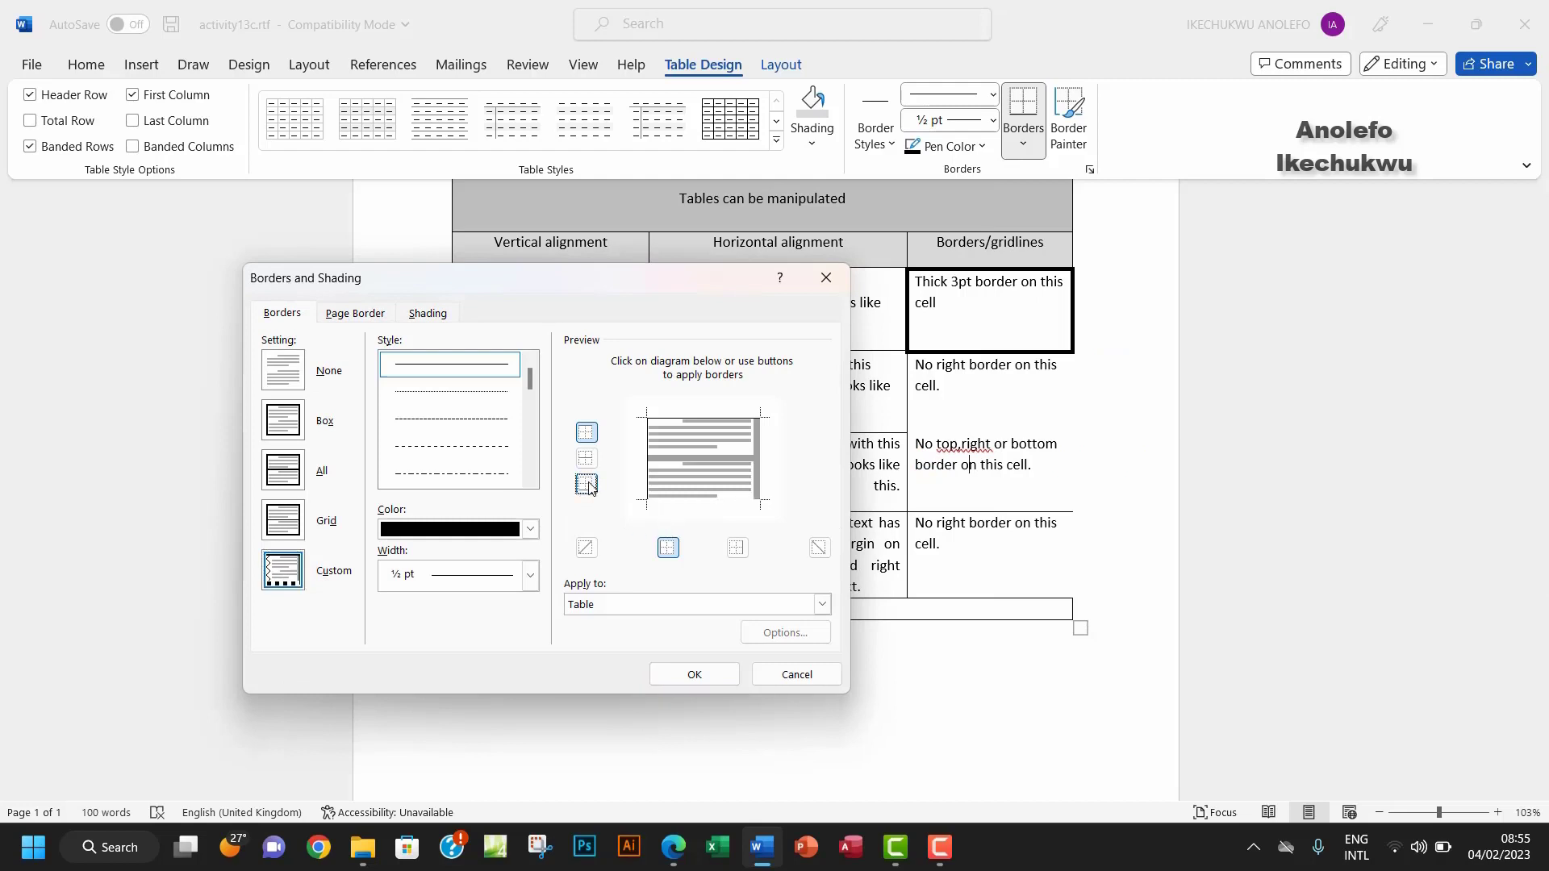
{"action": "left_click", "coordinate": [587, 437]}
{"action": "left_click", "coordinate": [741, 552]}
{"action": "left_click", "coordinate": [745, 555]}
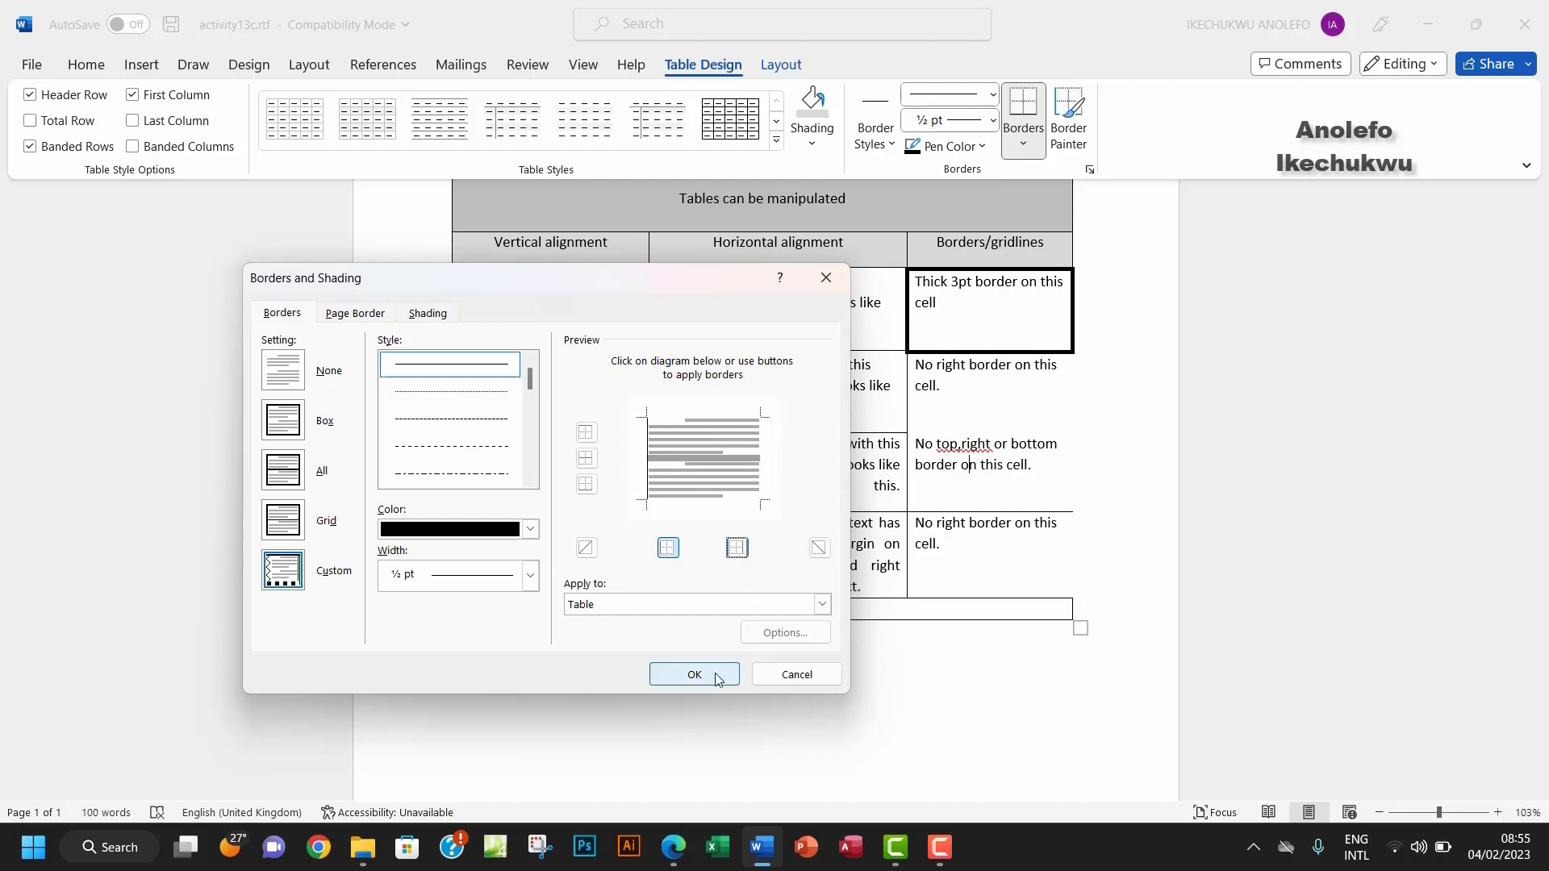
{"action": "left_click", "coordinate": [822, 605]}
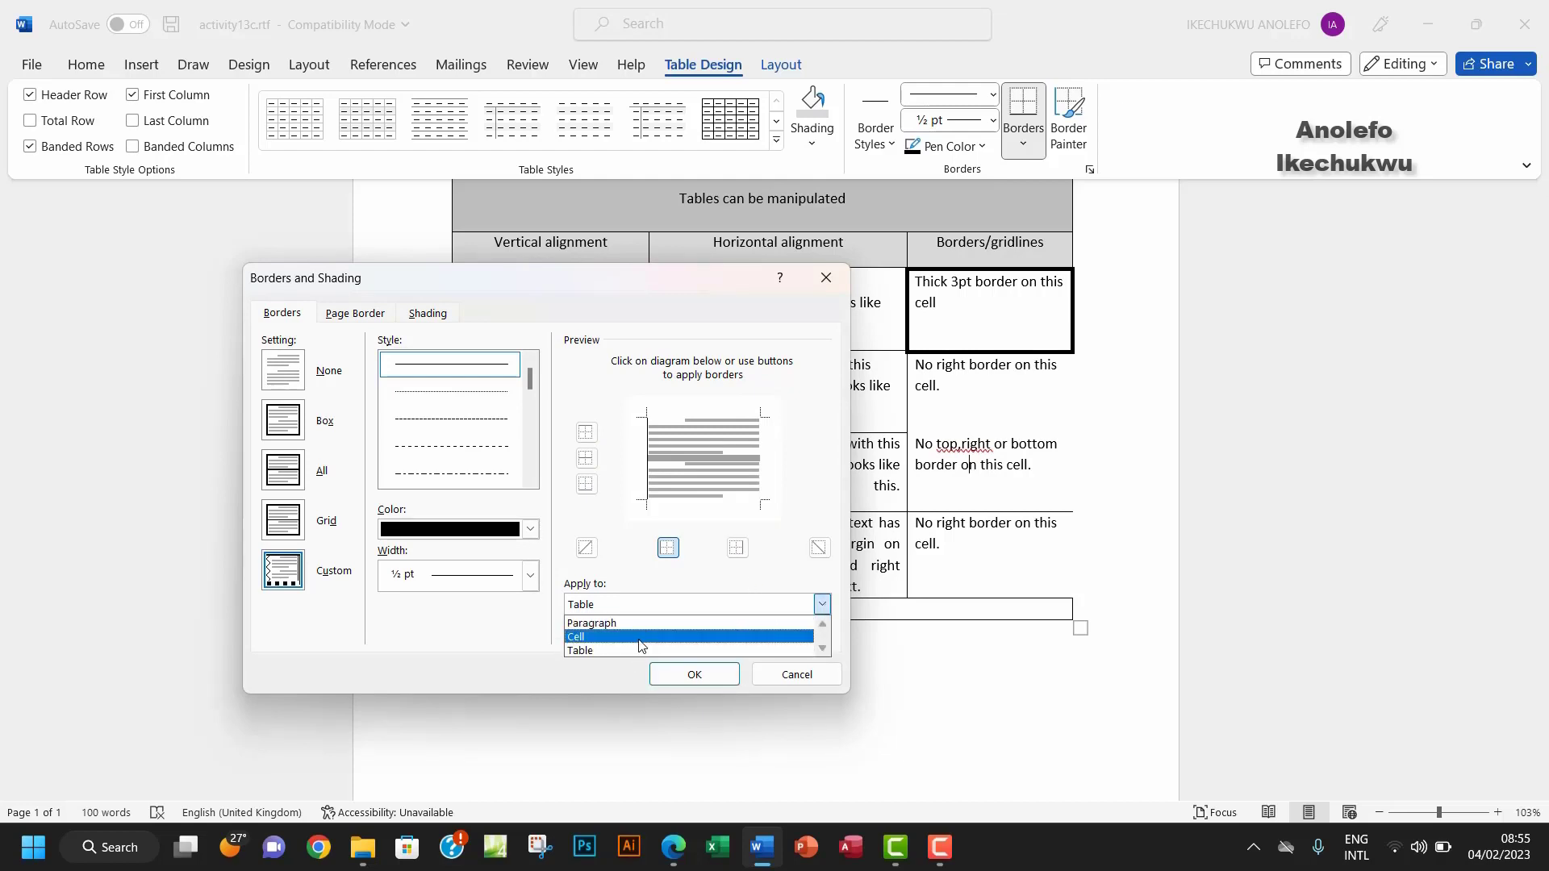
{"action": "left_click", "coordinate": [638, 642]}
{"action": "left_click", "coordinate": [699, 675]}
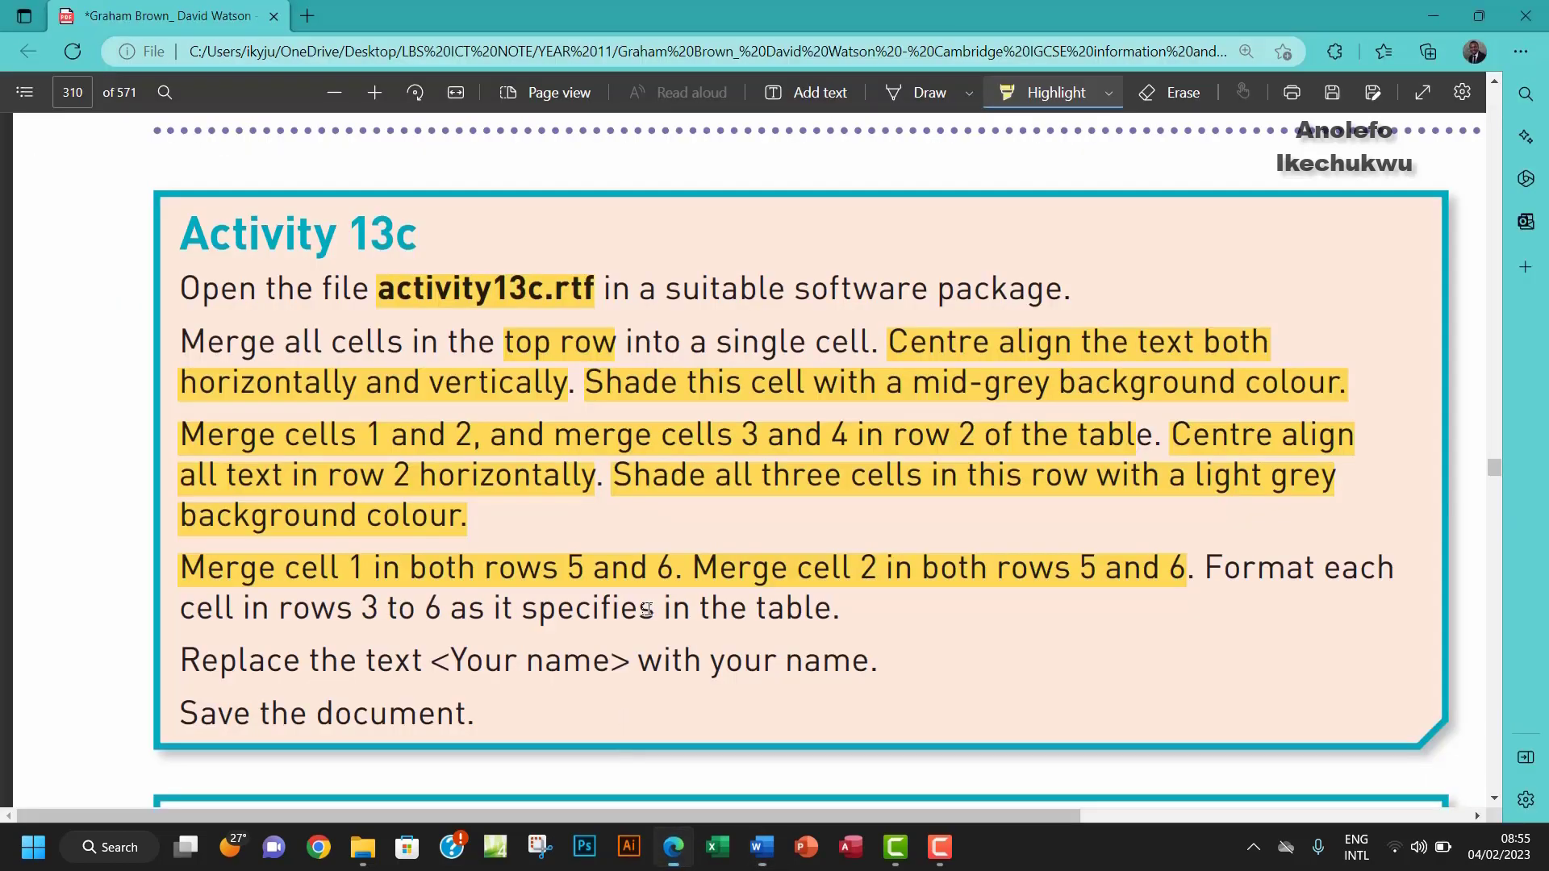
- Highlight 'Format each cell in rows 3 to 6 as it specifies in the table.' in the textbook PDF, and return to the Word document
{"action": "left_click", "coordinate": [673, 847]}
{"action": "left_click_drag", "start_coordinate": [1207, 568], "coordinate": [841, 615]}
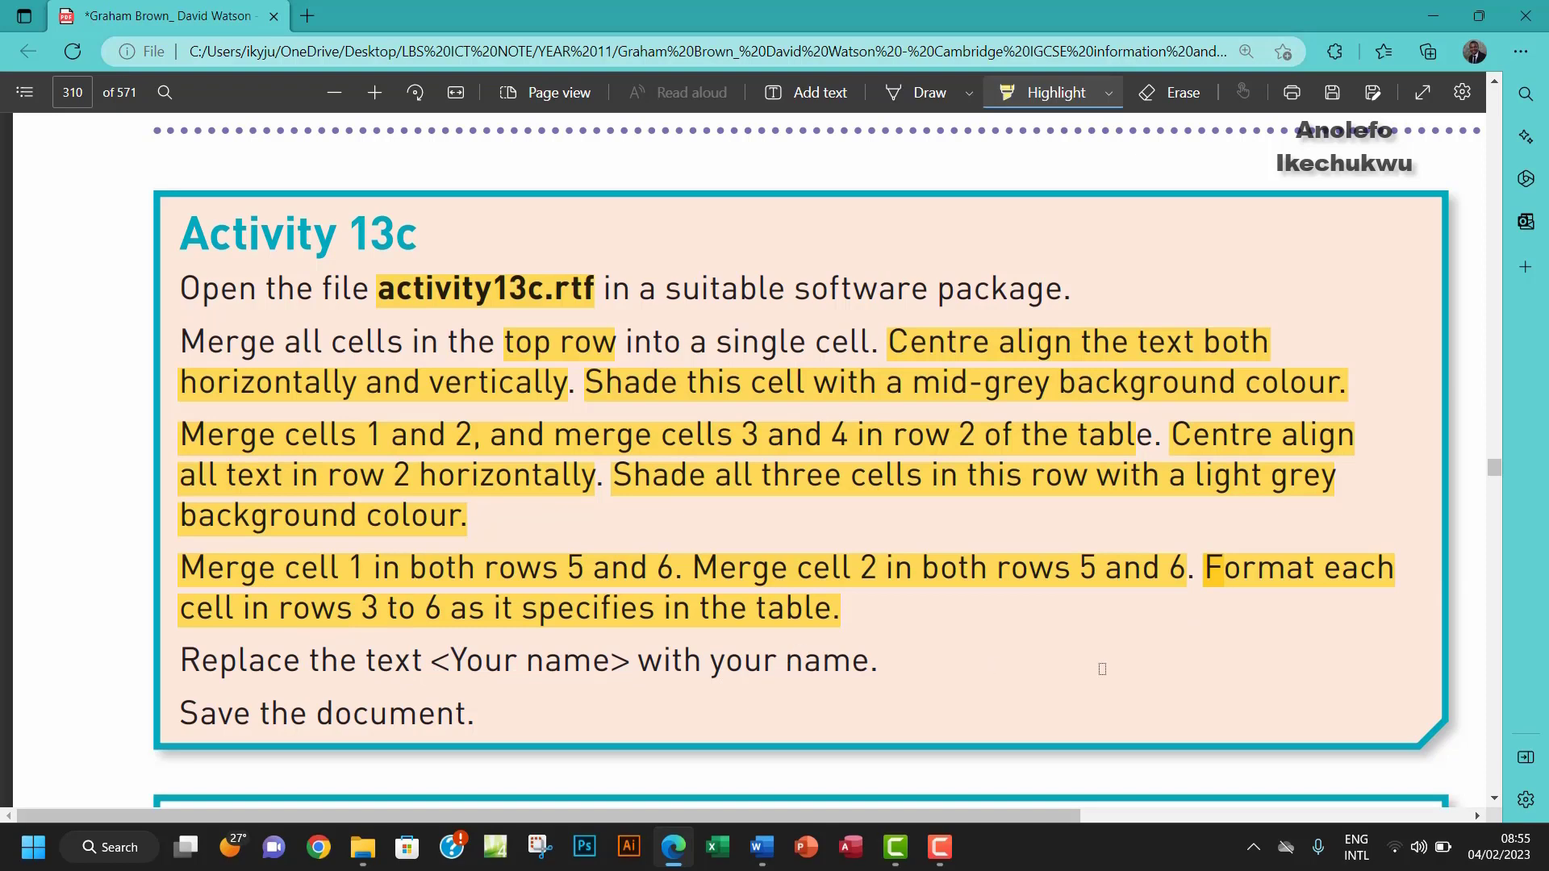
{"action": "left_click", "coordinate": [757, 849]}
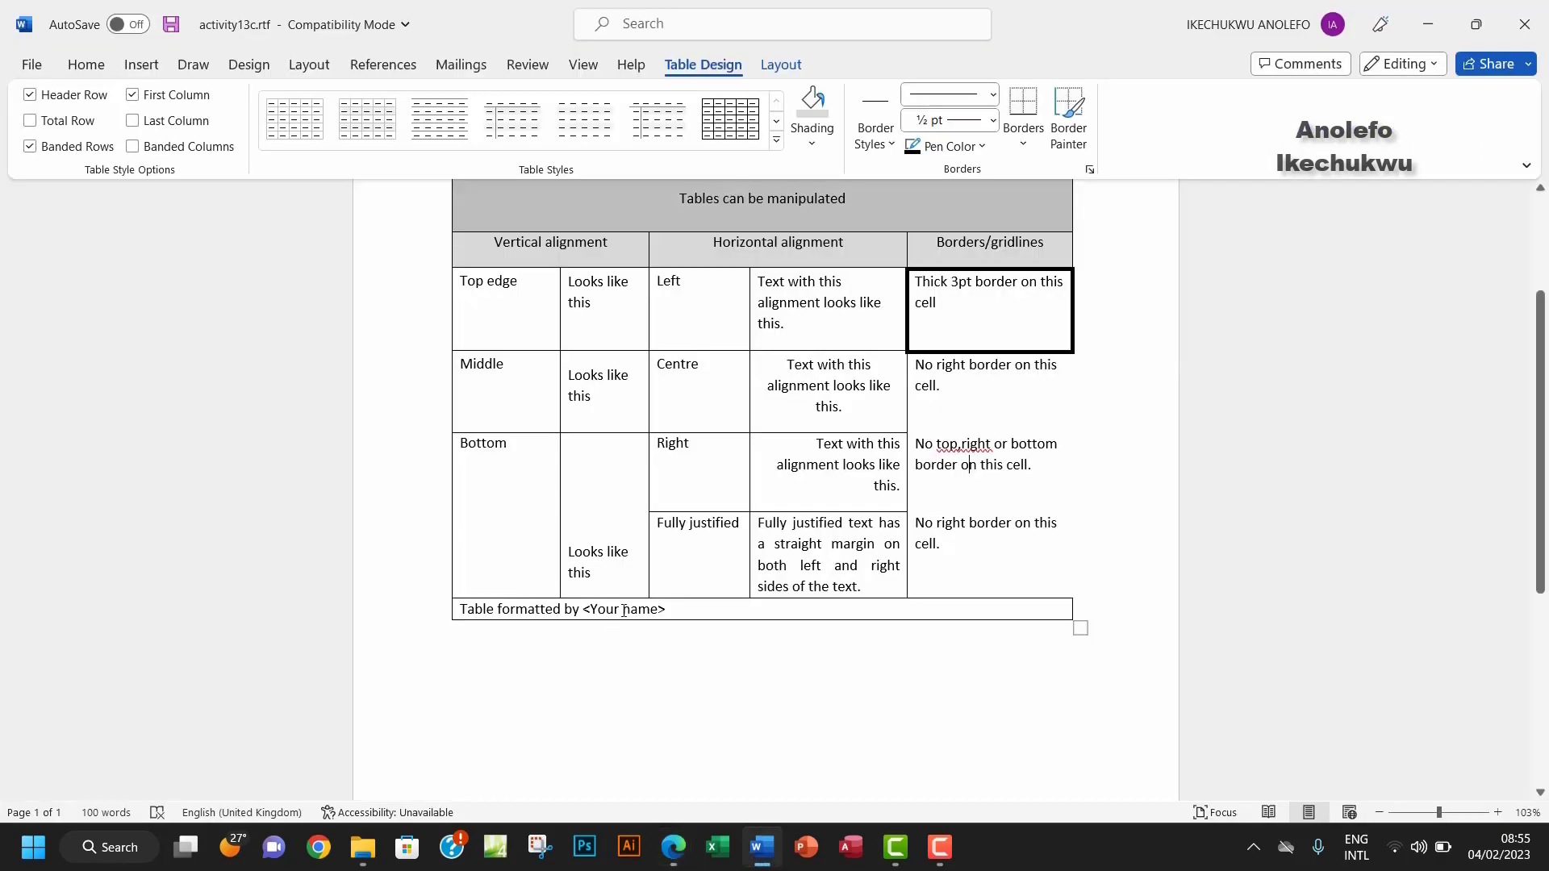
- Replace the '<Your name>' placeholder in the table's last row with the author's full name
{"action": "left_click_drag", "start_coordinate": [666, 613], "coordinate": [583, 614]}
{"action": "type", "text": "ikech"}
{"action": "key", "text": "BackSpace"}
{"action": "key", "text": "BackSpace"}
{"action": "key", "text": "BackSpace"}
{"action": "key", "text": "BackSpace"}
{"action": "key", "text": "BackSpace"}
{"action": "type", "text": "Ikechukwu Anolefo"}
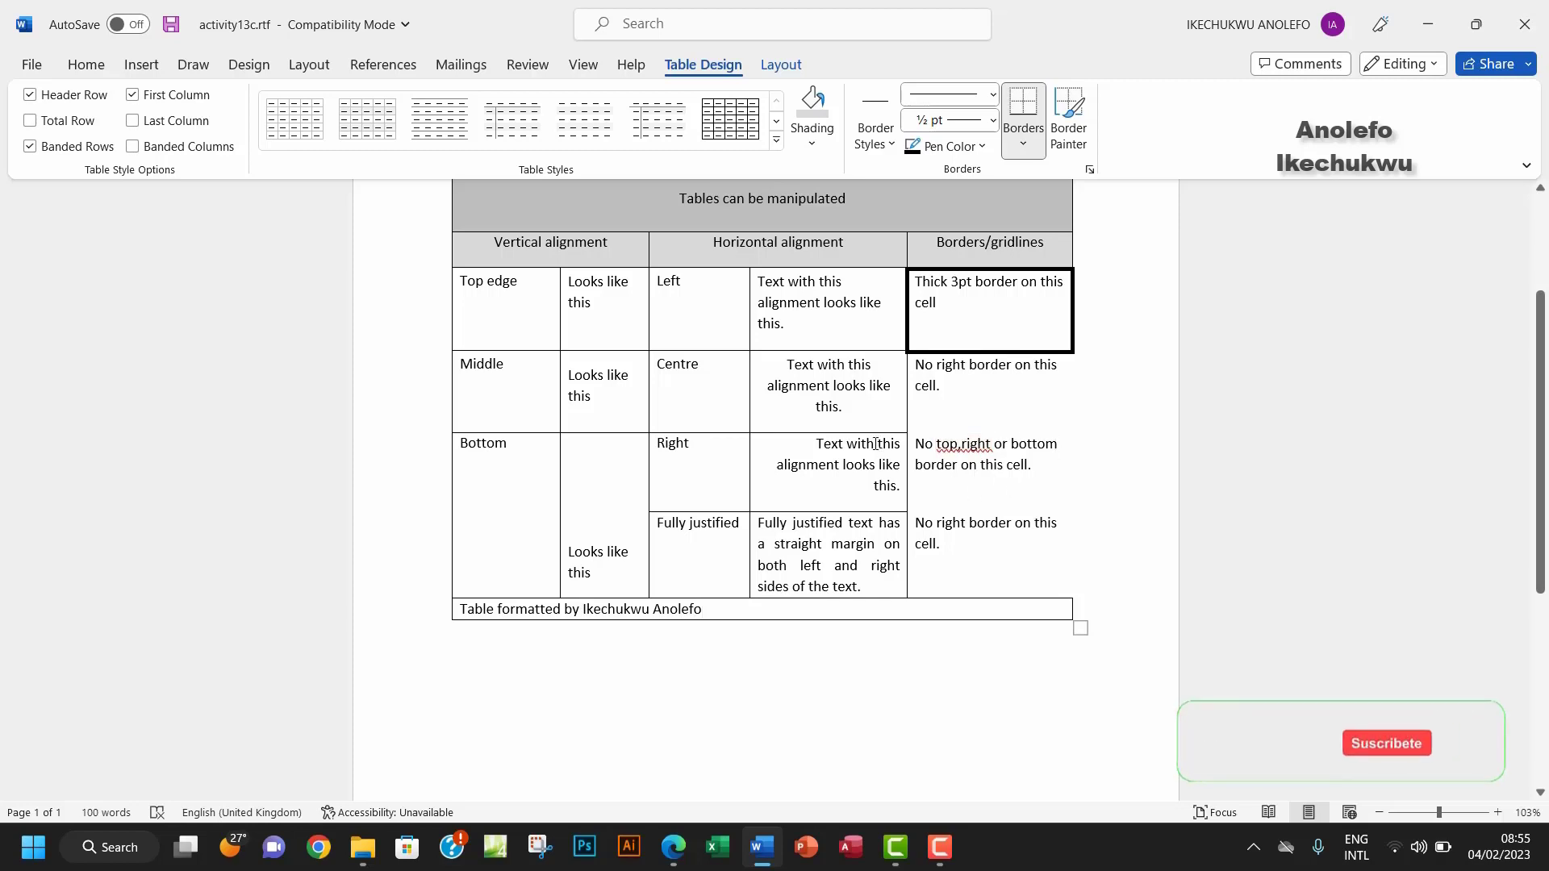
- Start saving a copy of the document and choose the Chapter 13 tasks folder on the Desktop as the location
{"action": "scroll", "coordinate": [875, 444], "scroll_direction": "up", "scroll_amount": 2}
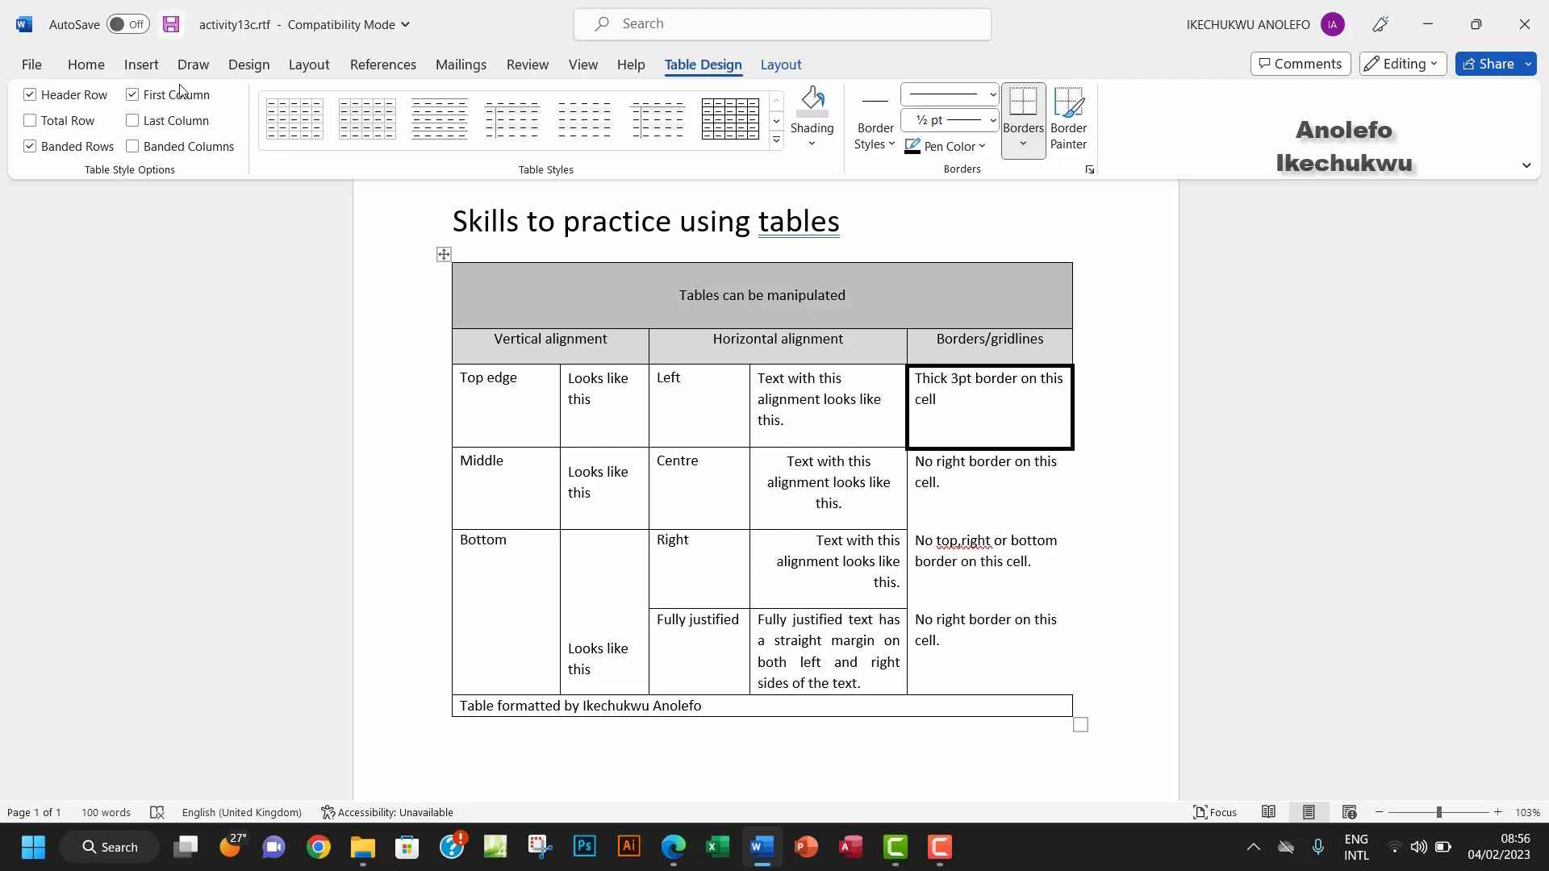
{"action": "left_click", "coordinate": [30, 64]}
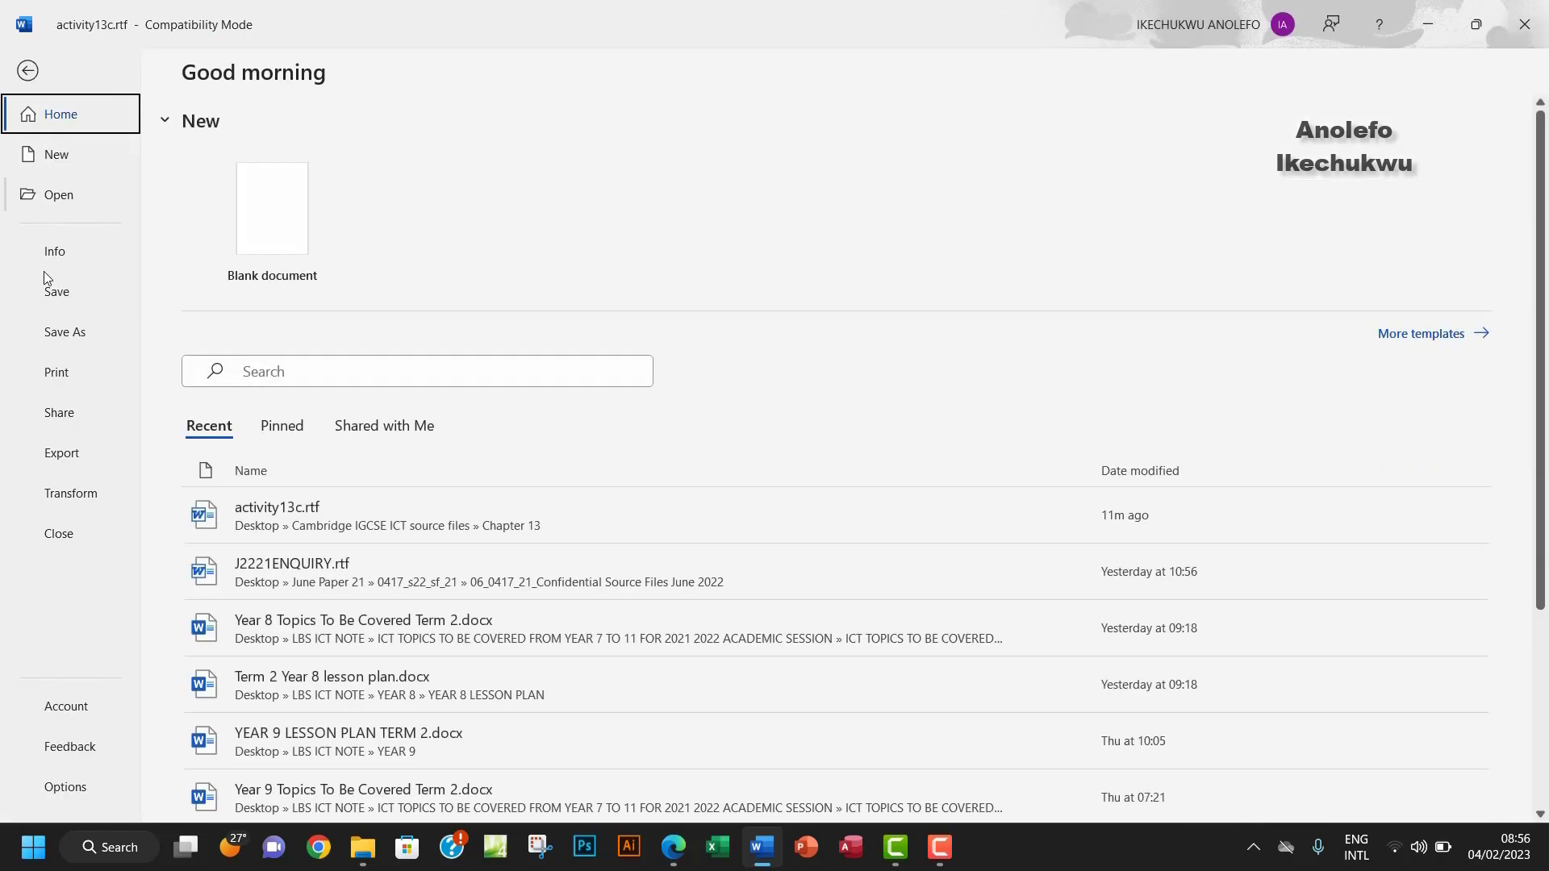
{"action": "left_click", "coordinate": [88, 327]}
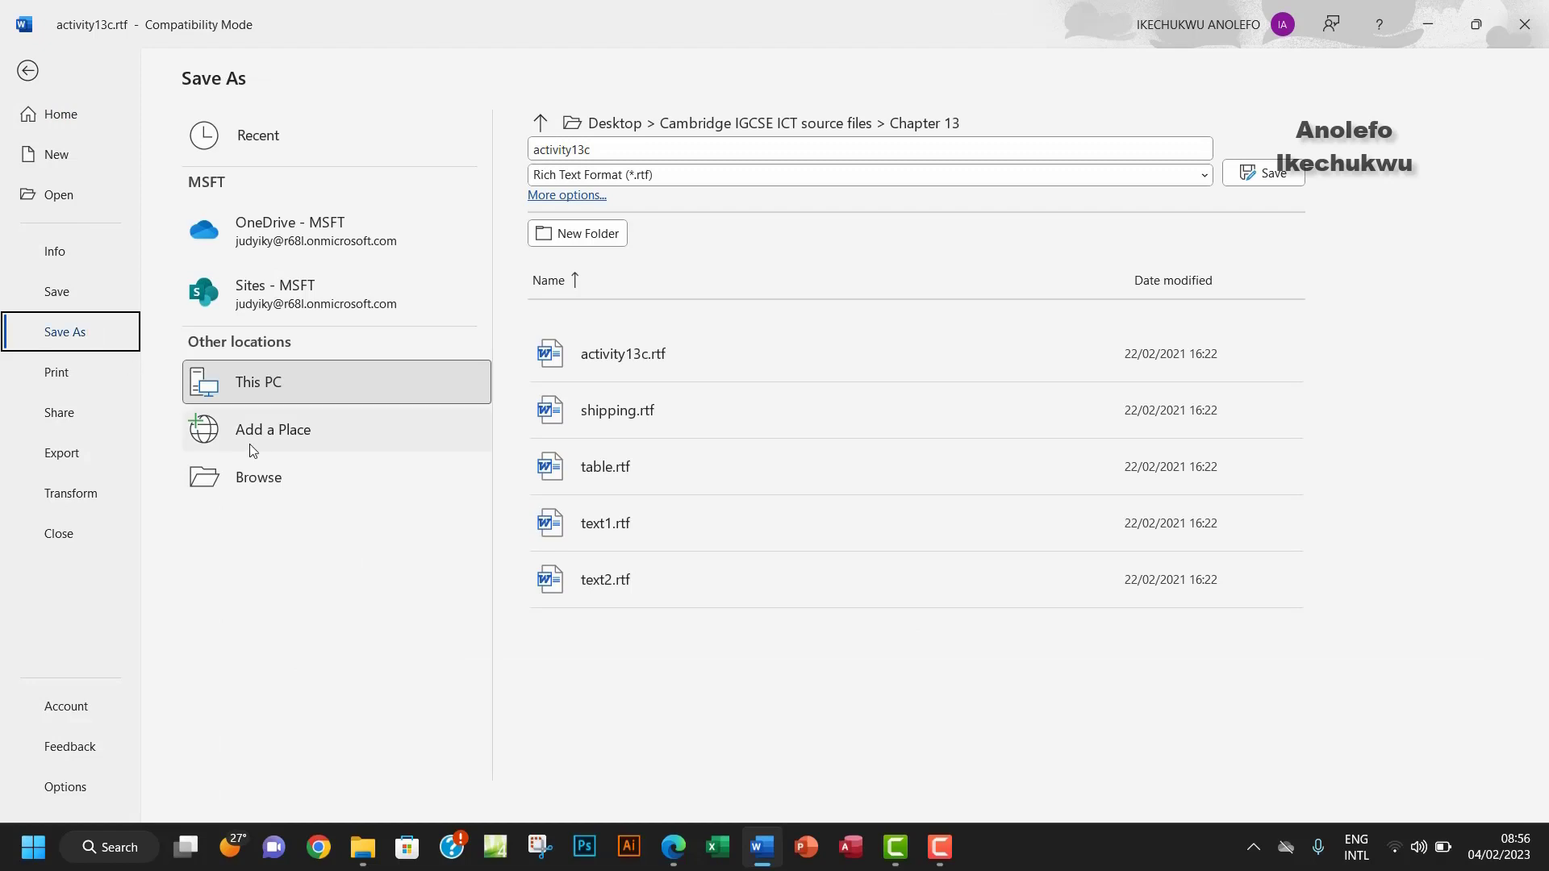
{"action": "left_click", "coordinate": [257, 476]}
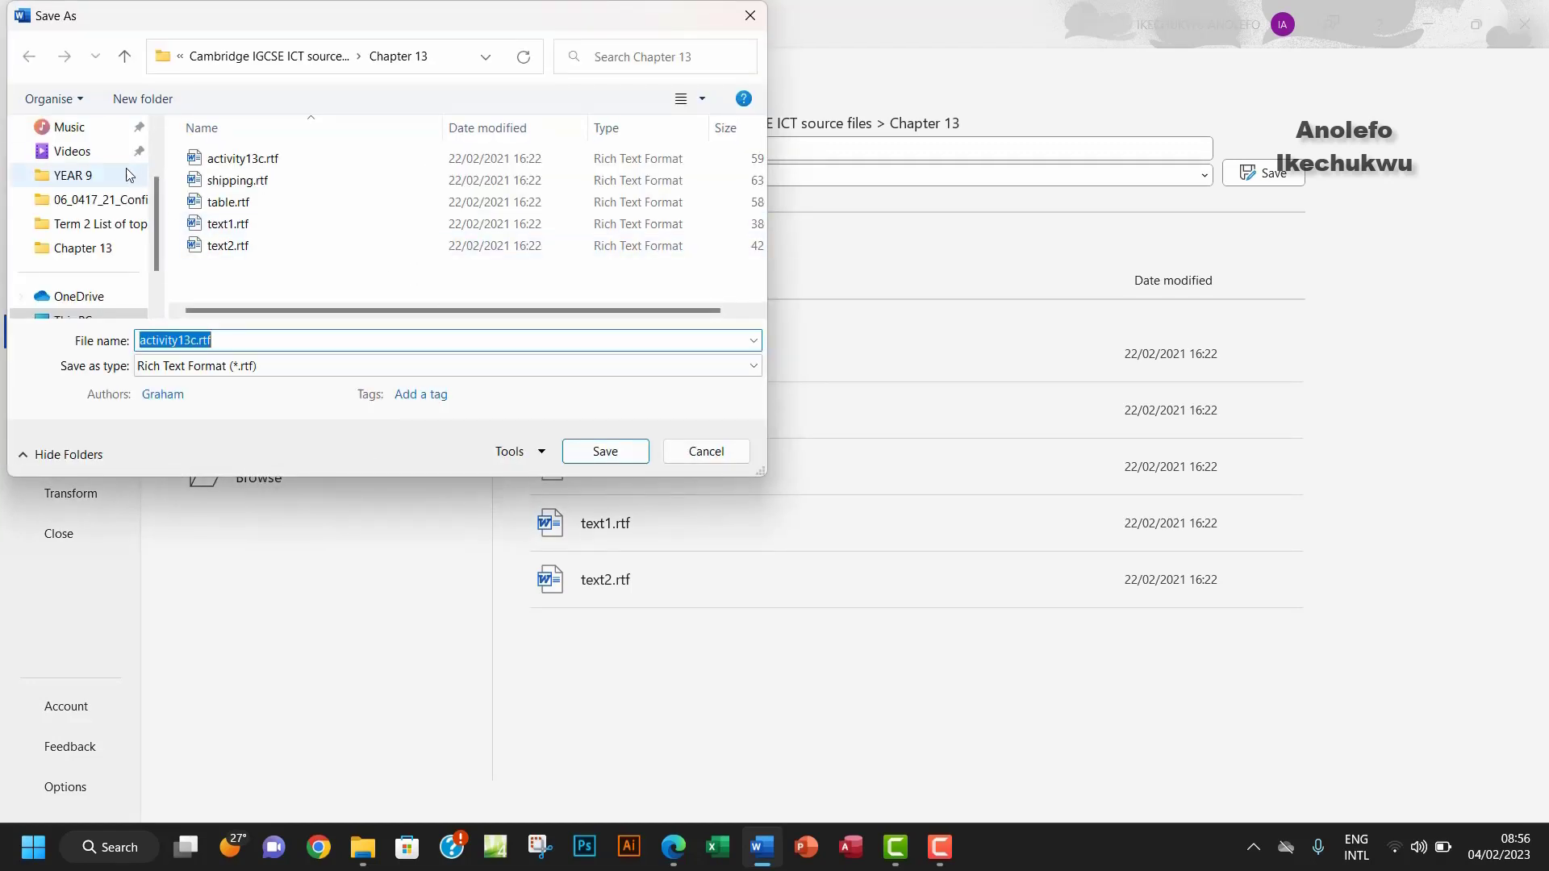
{"action": "scroll", "coordinate": [159, 174], "scroll_direction": "up", "scroll_amount": 1}
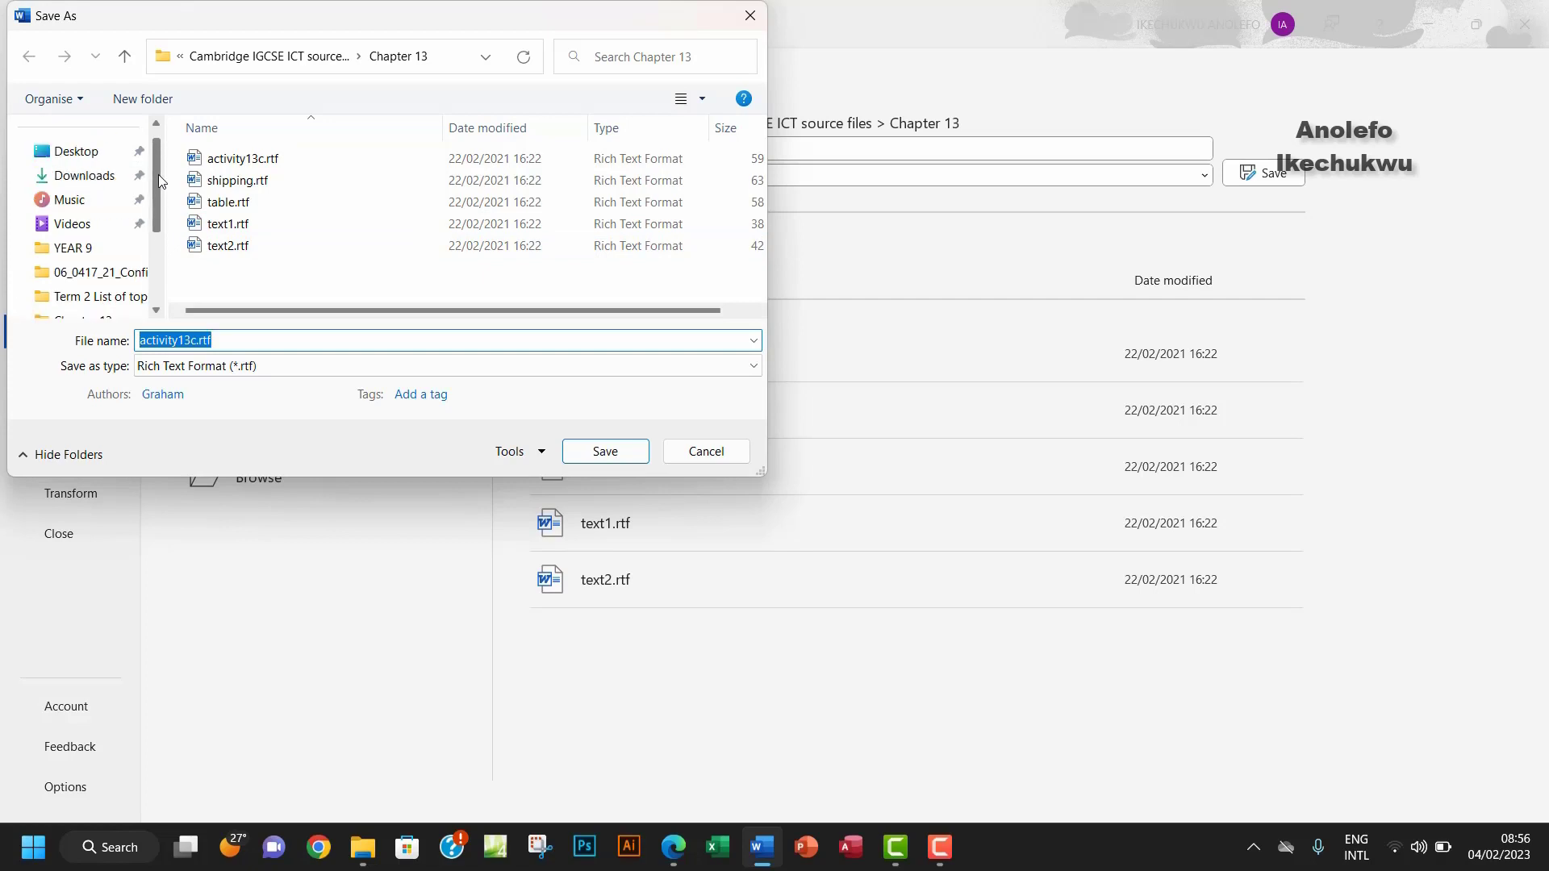
{"action": "left_click", "coordinate": [74, 151]}
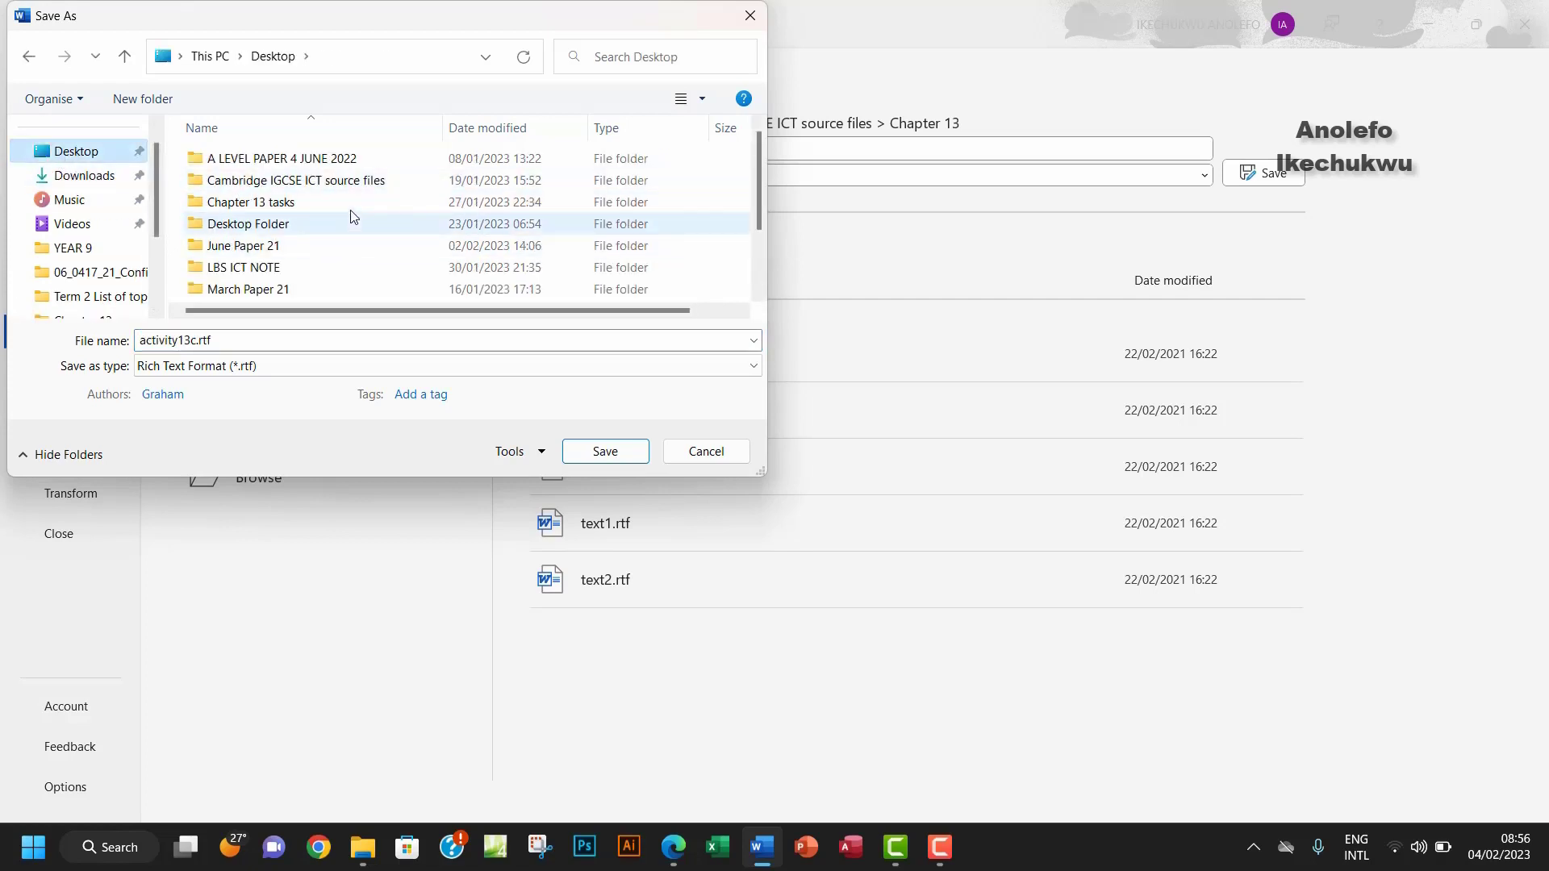
{"action": "scroll", "coordinate": [351, 216], "scroll_direction": "down", "scroll_amount": 2}
{"action": "scroll", "coordinate": [351, 216], "scroll_direction": "up", "scroll_amount": 2}
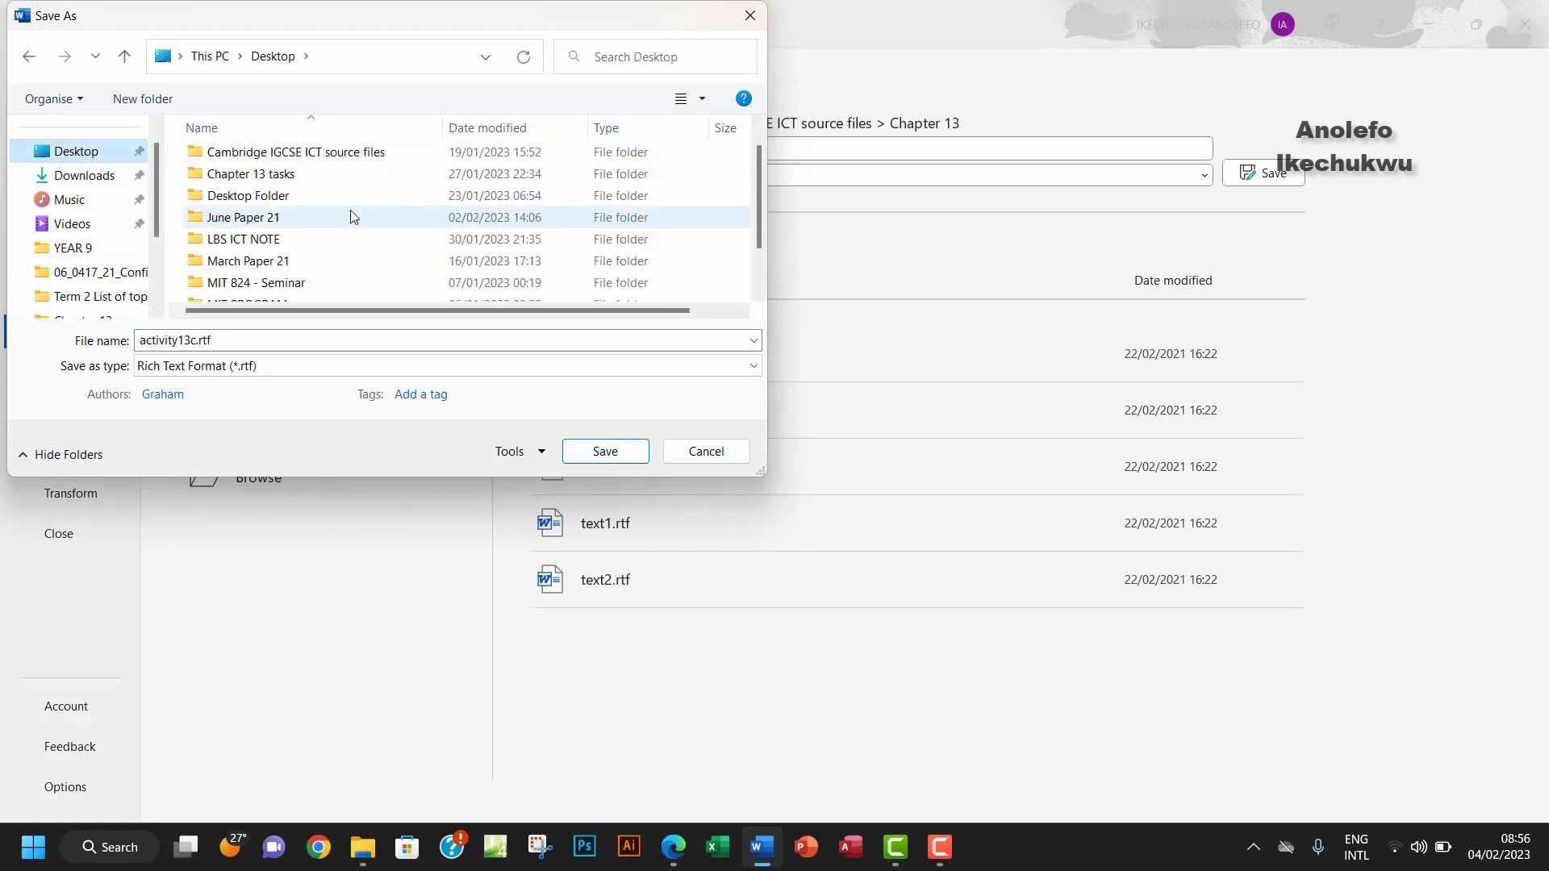
{"action": "double_click", "coordinate": [255, 179]}
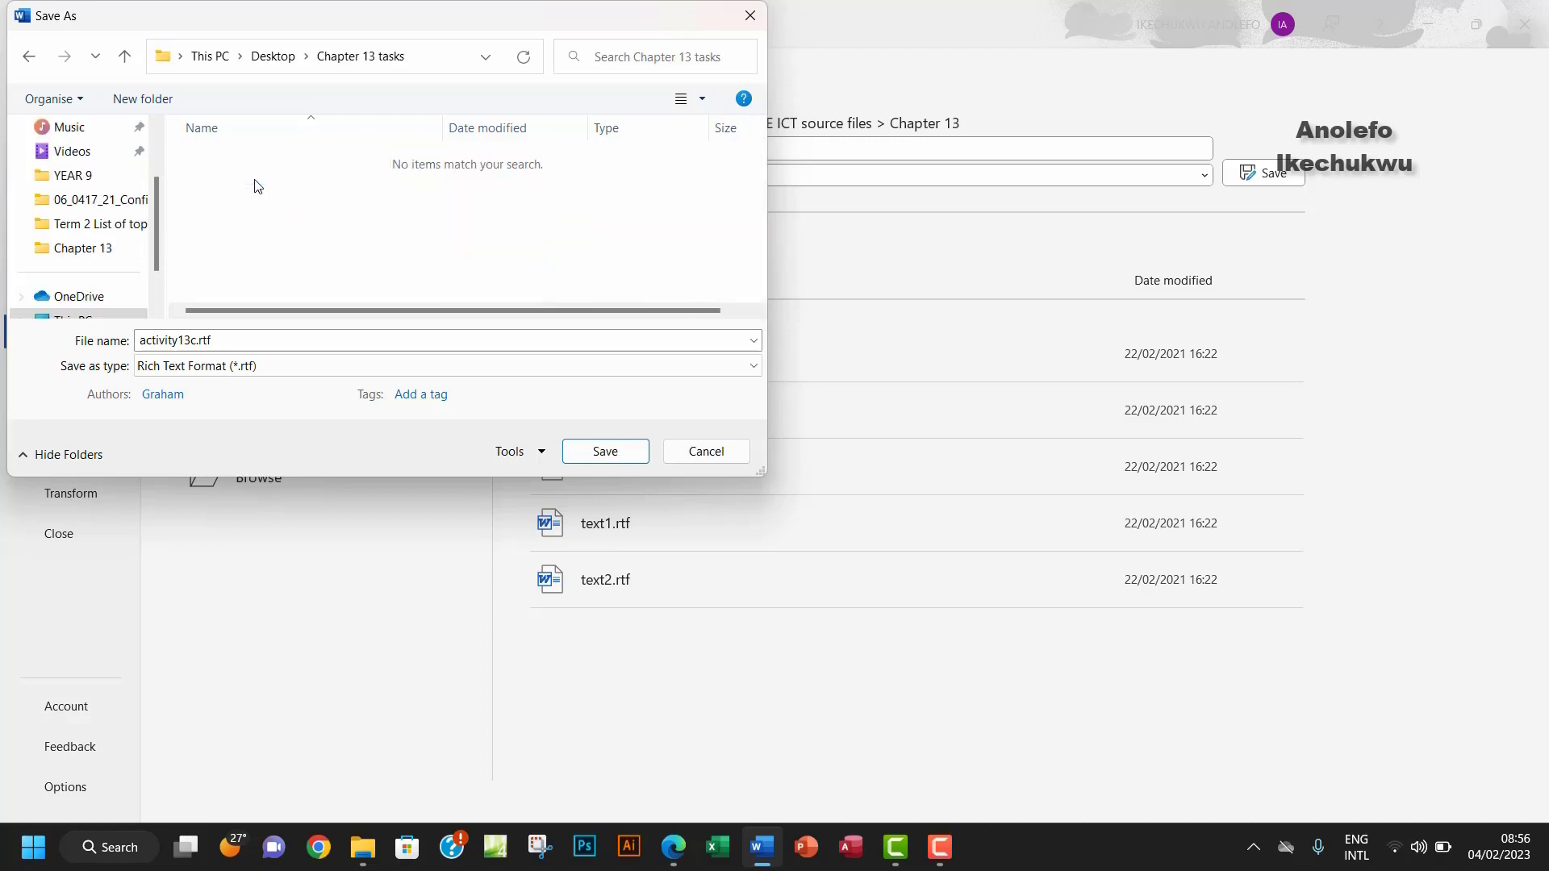
- Save the document as activity13c in Word Document format, accepting the upgrade to the newest file format
{"action": "left_click", "coordinate": [611, 378]}
{"action": "left_click", "coordinate": [273, 383]}
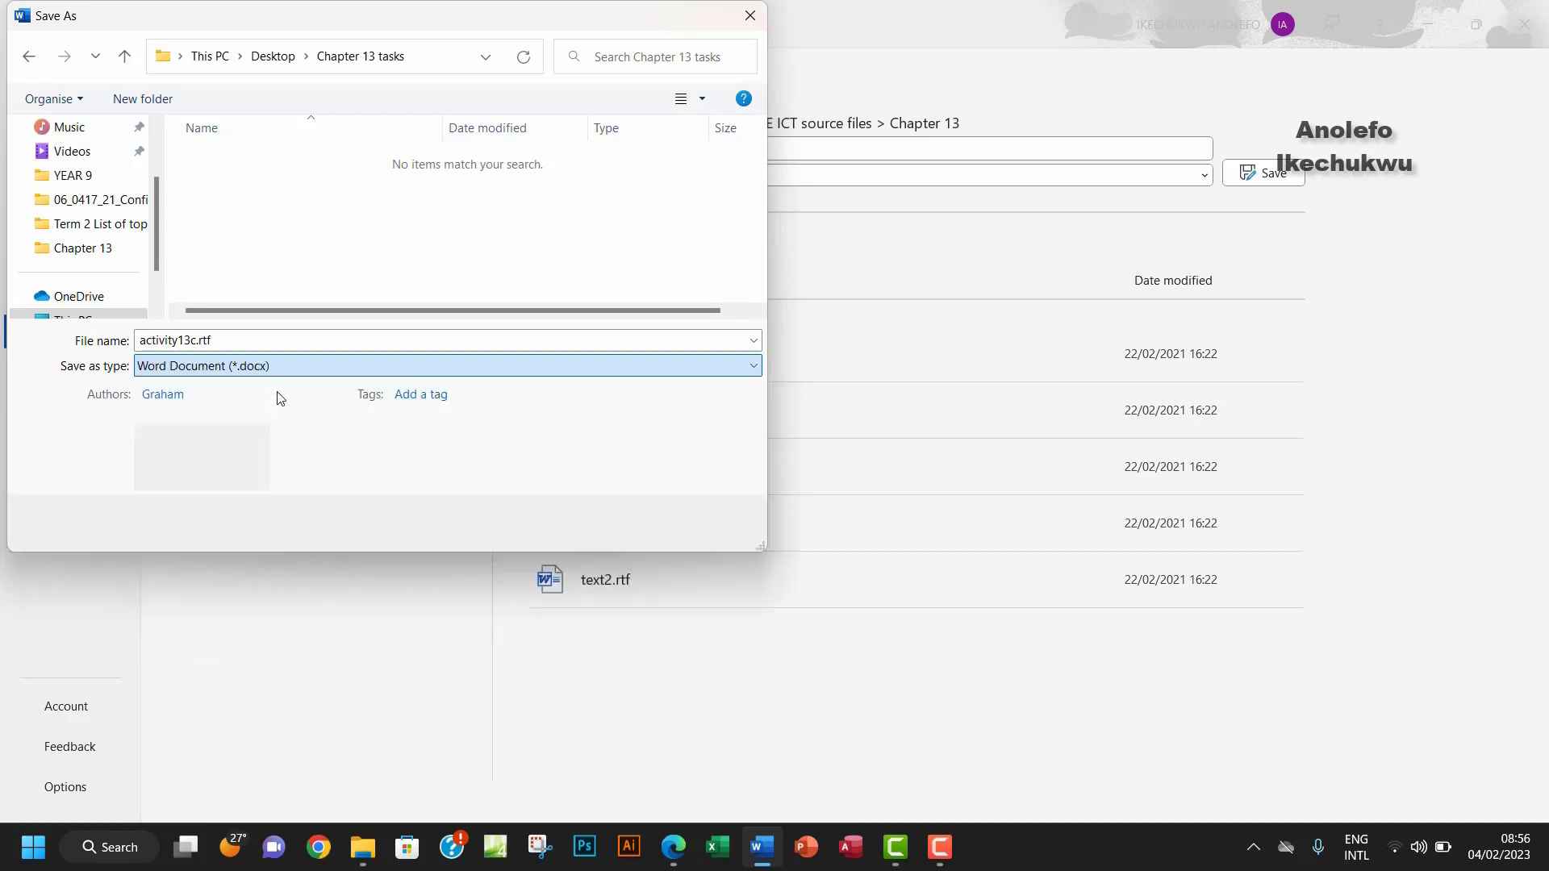
{"action": "left_click", "coordinate": [266, 340]}
{"action": "left_click_drag", "start_coordinate": [249, 340], "coordinate": [197, 342]}
{"action": "key", "text": "BackSpace"}
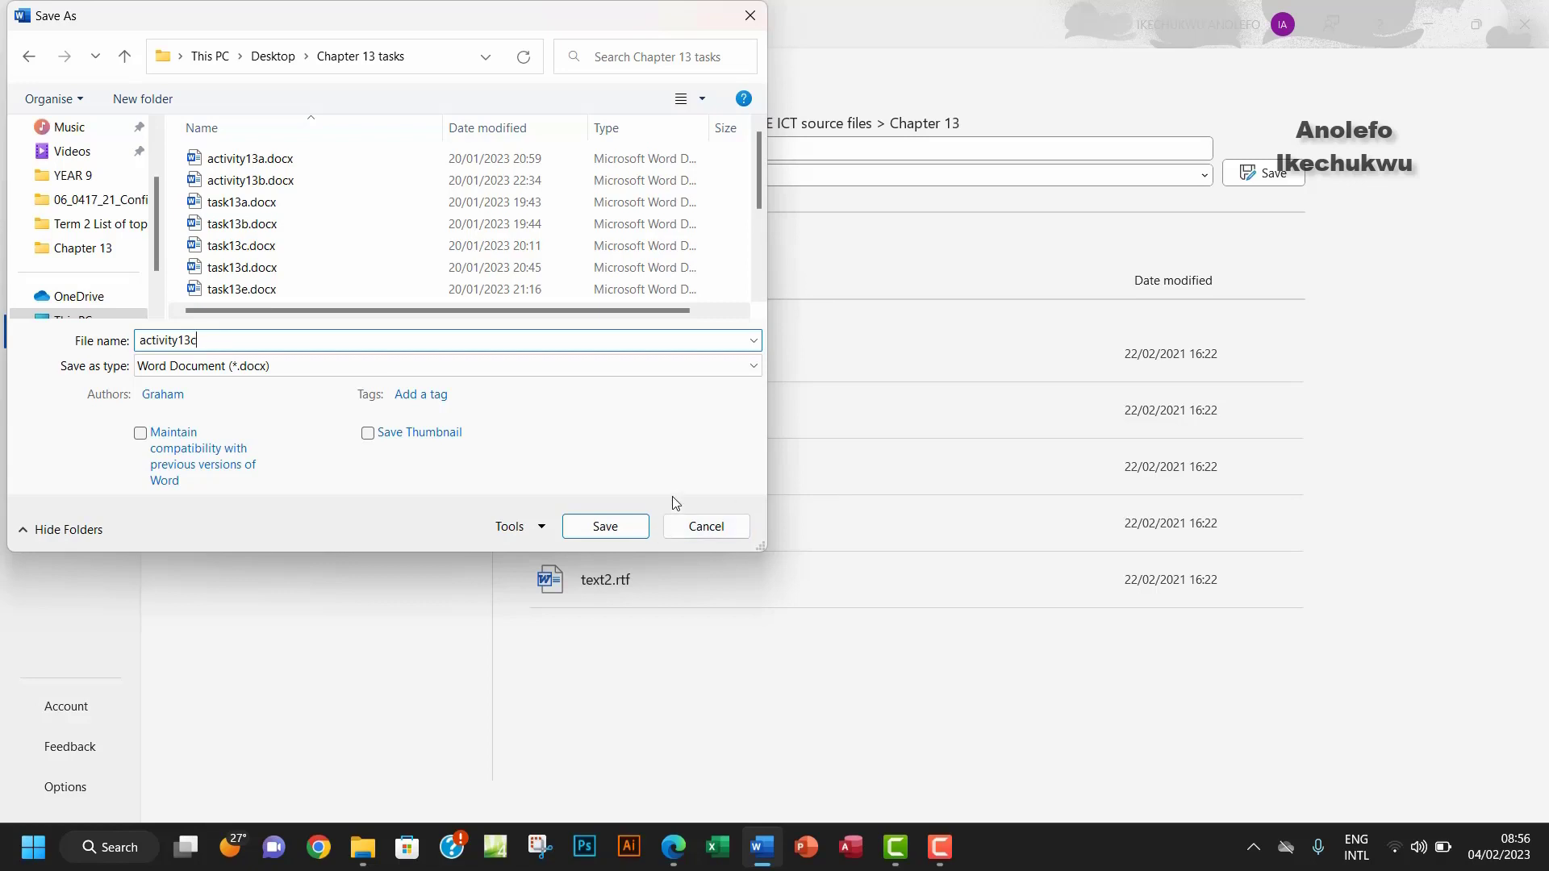
{"action": "left_click", "coordinate": [607, 527]}
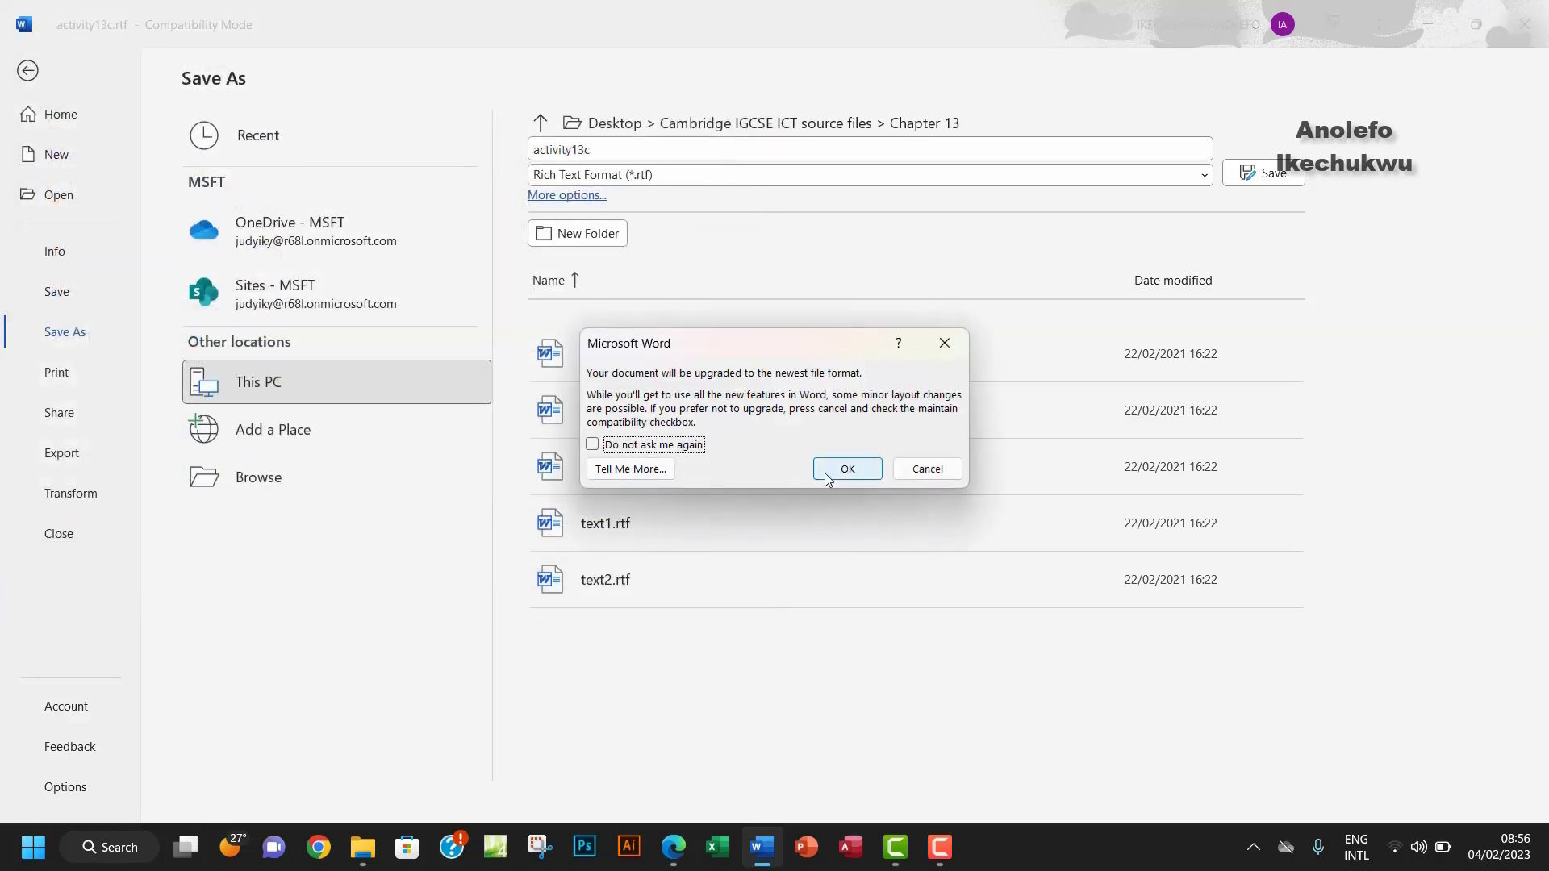
{"action": "left_click", "coordinate": [827, 473]}
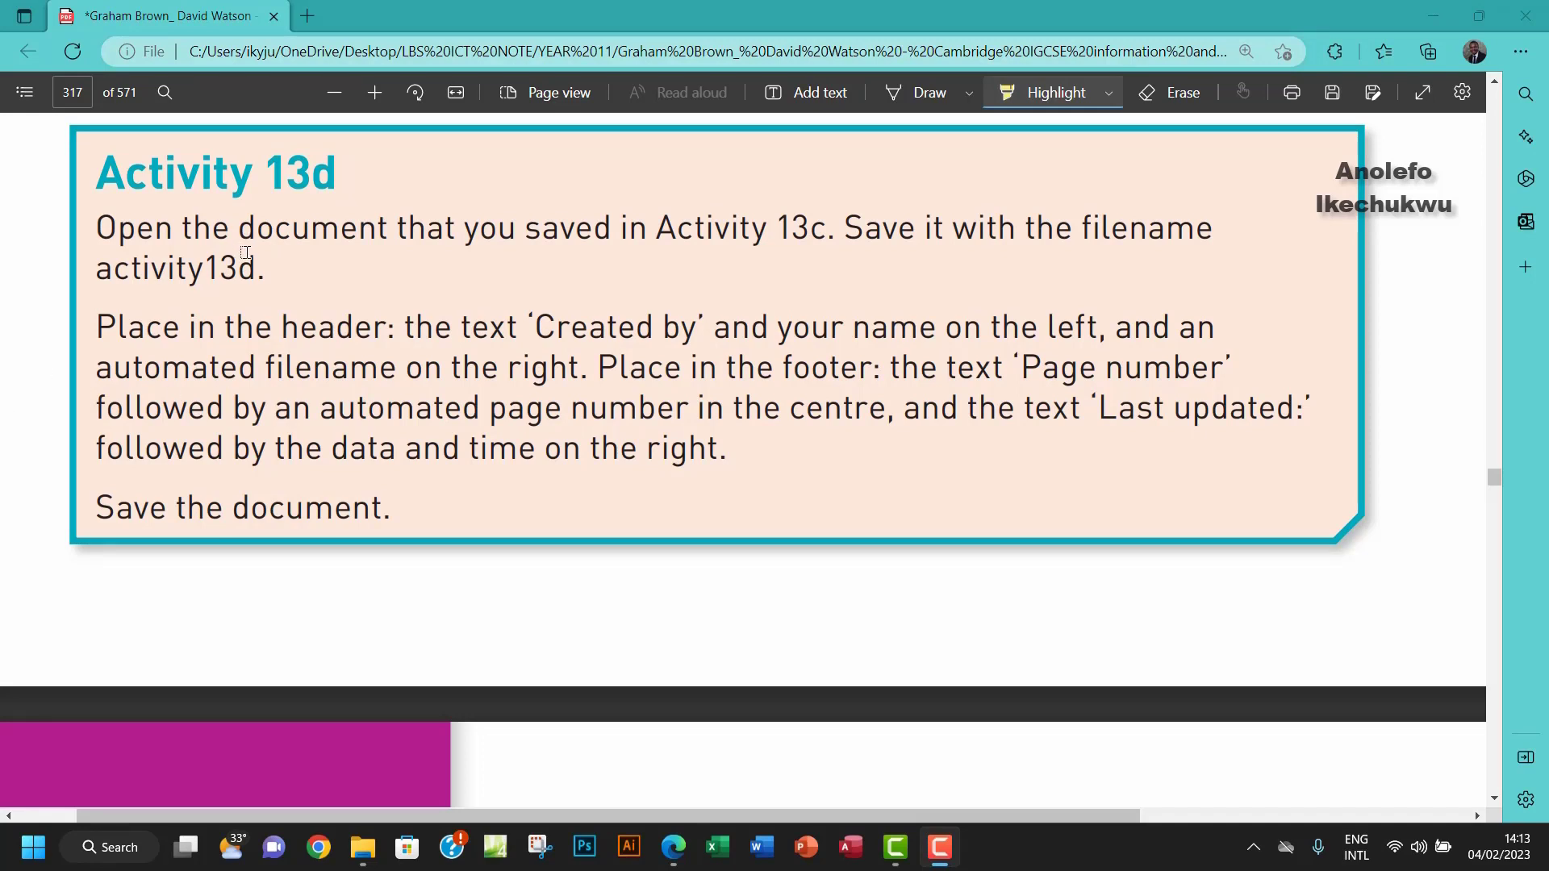
- Highlight 'Activity 13c.' and 'activity13d' in the Activity 13d instructions of the textbook PDF
{"action": "left_click_drag", "start_coordinate": [661, 234], "coordinate": [836, 234]}
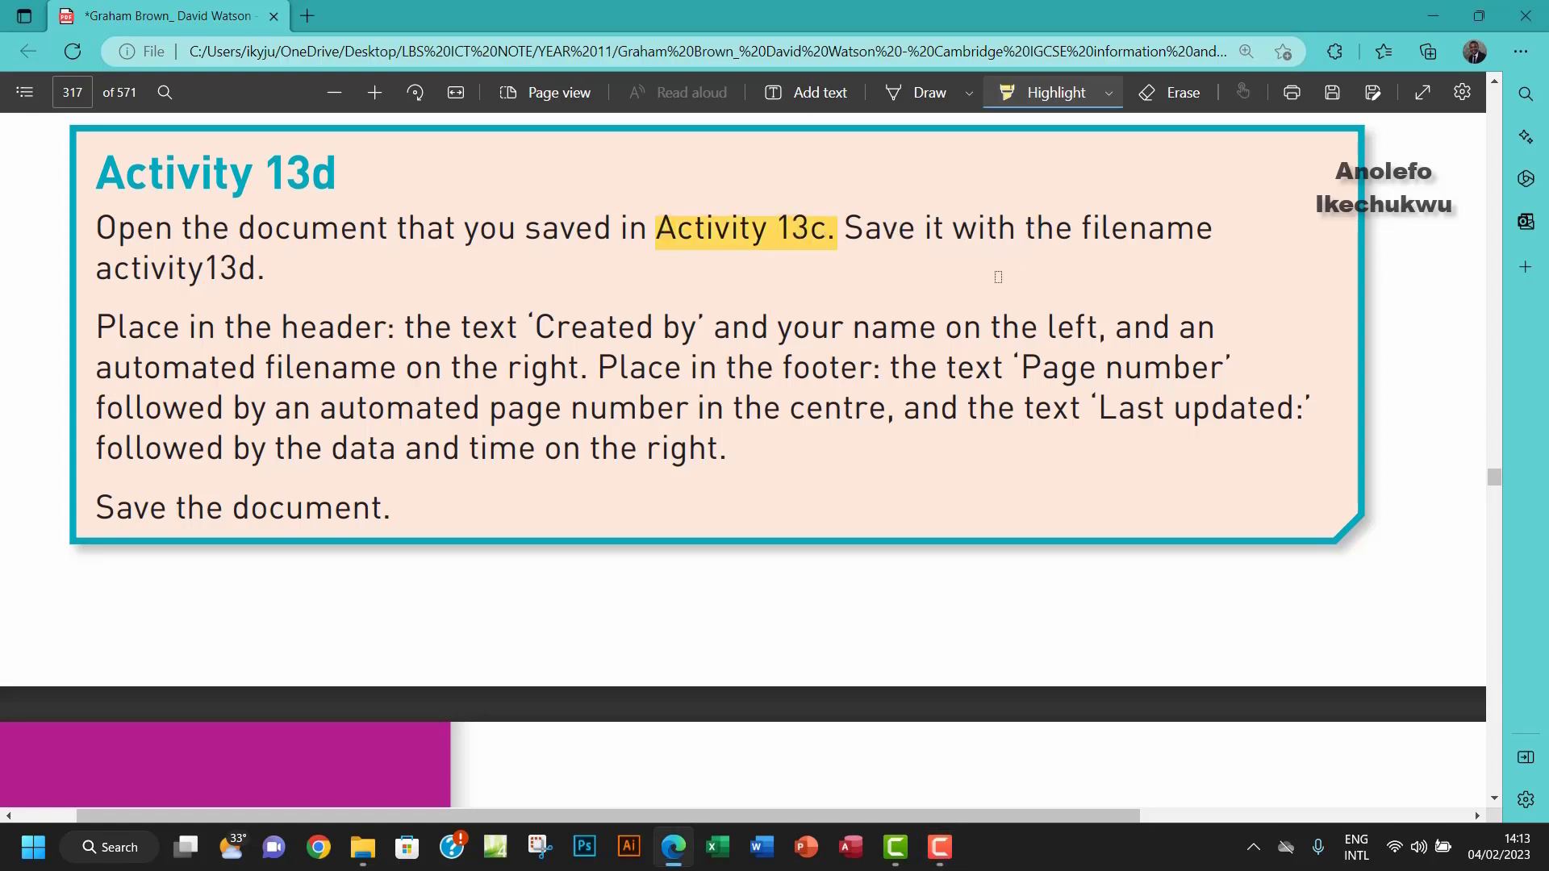
{"action": "left_click_drag", "start_coordinate": [97, 269], "coordinate": [257, 266]}
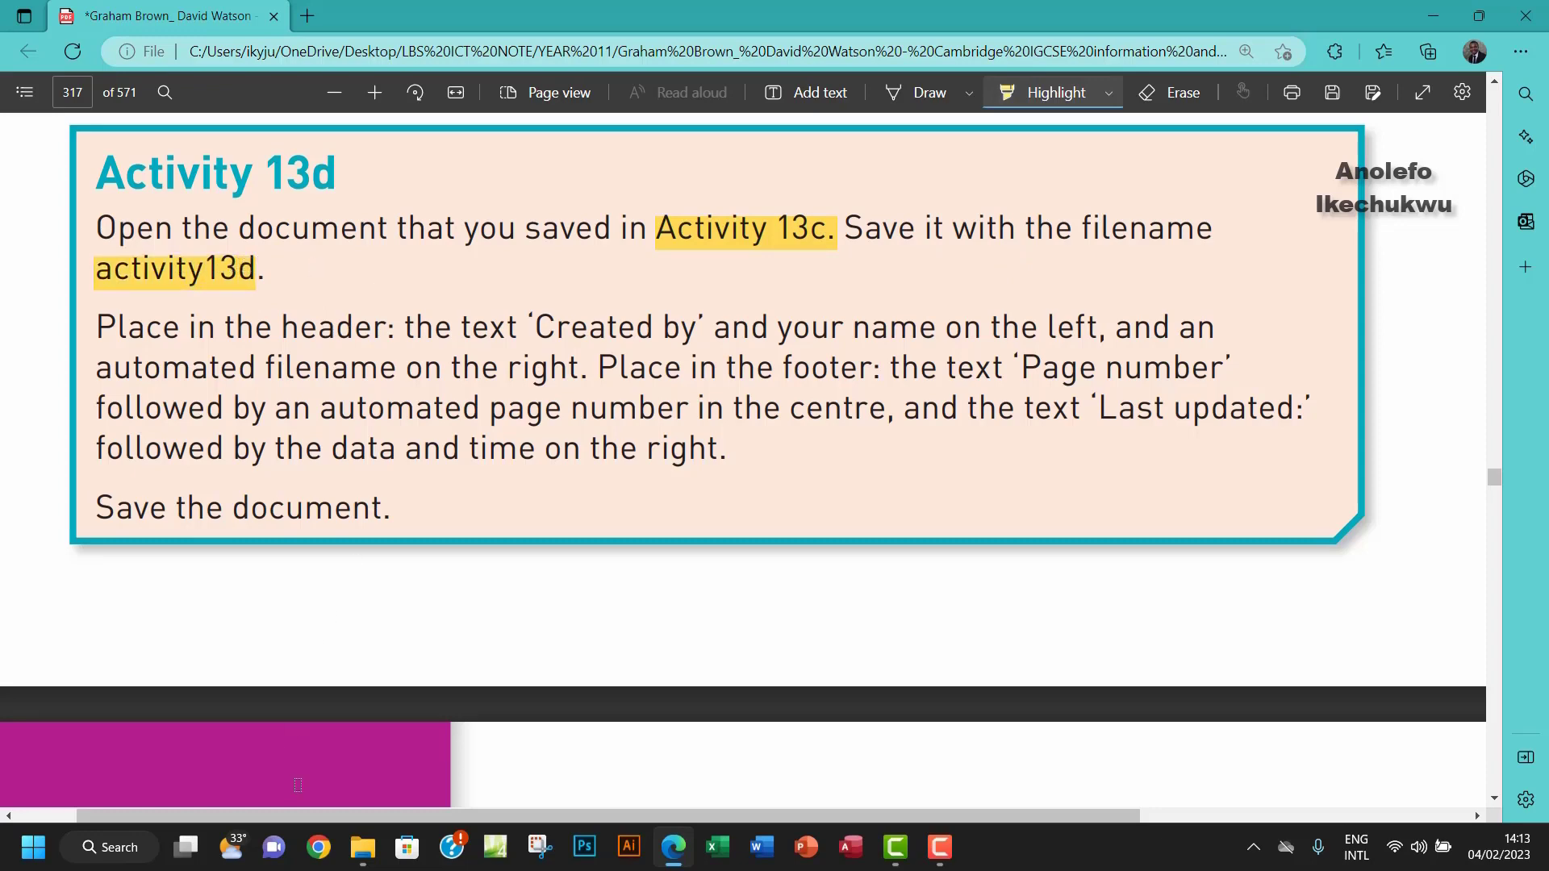
- Open activity13c.docx from File Explorer and save it as activity13d in the Chapter 13 tasks folder
{"action": "left_click", "coordinate": [363, 847]}
{"action": "double_click", "coordinate": [318, 231]}
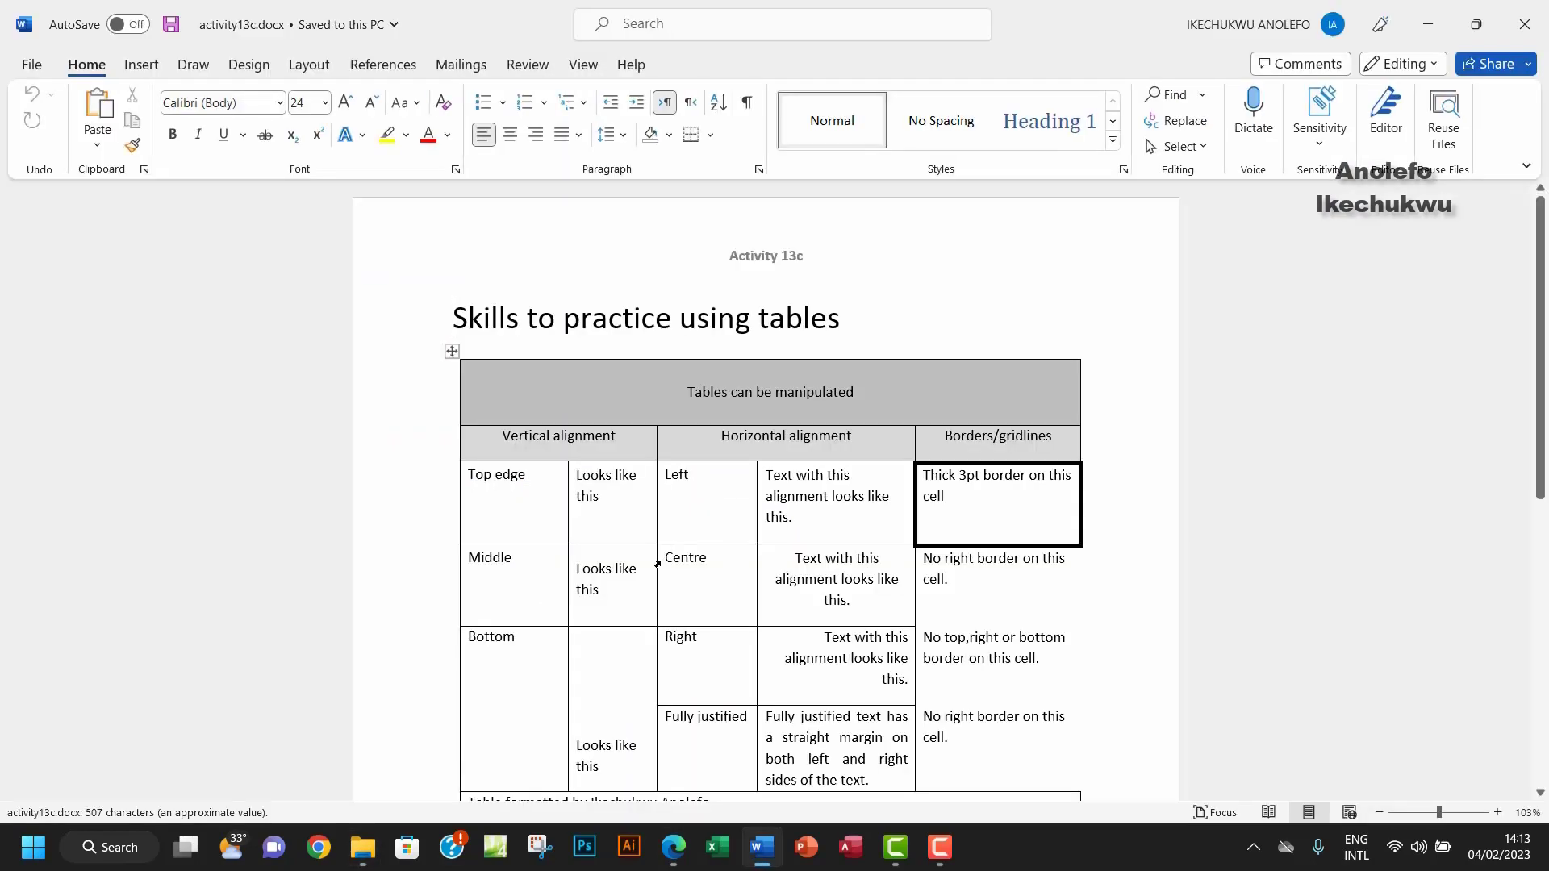
{"action": "left_click", "coordinate": [32, 64]}
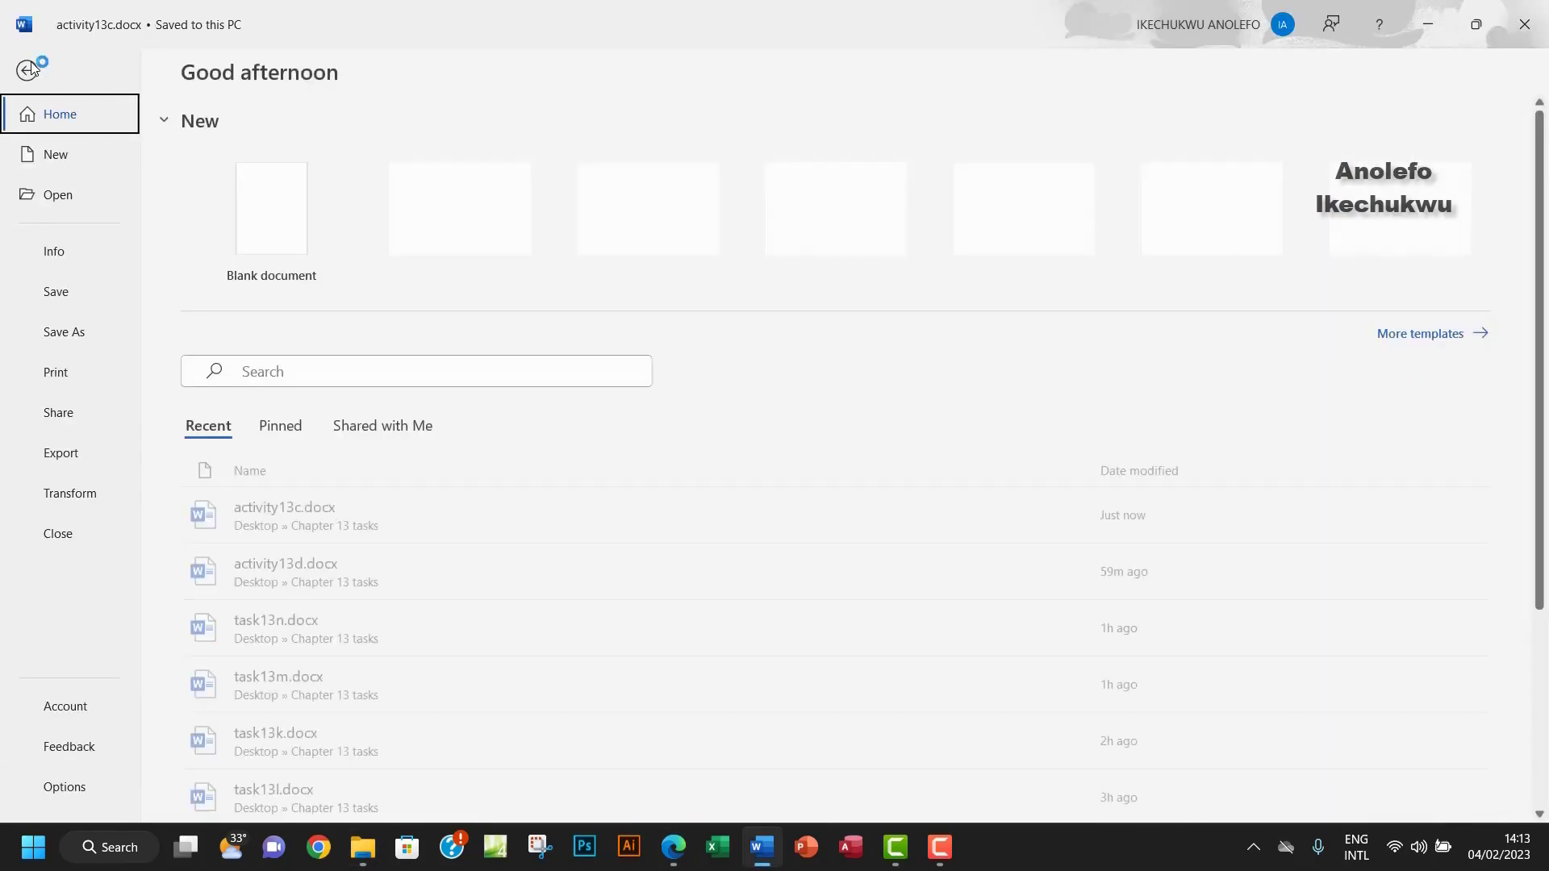
{"action": "left_click", "coordinate": [84, 335]}
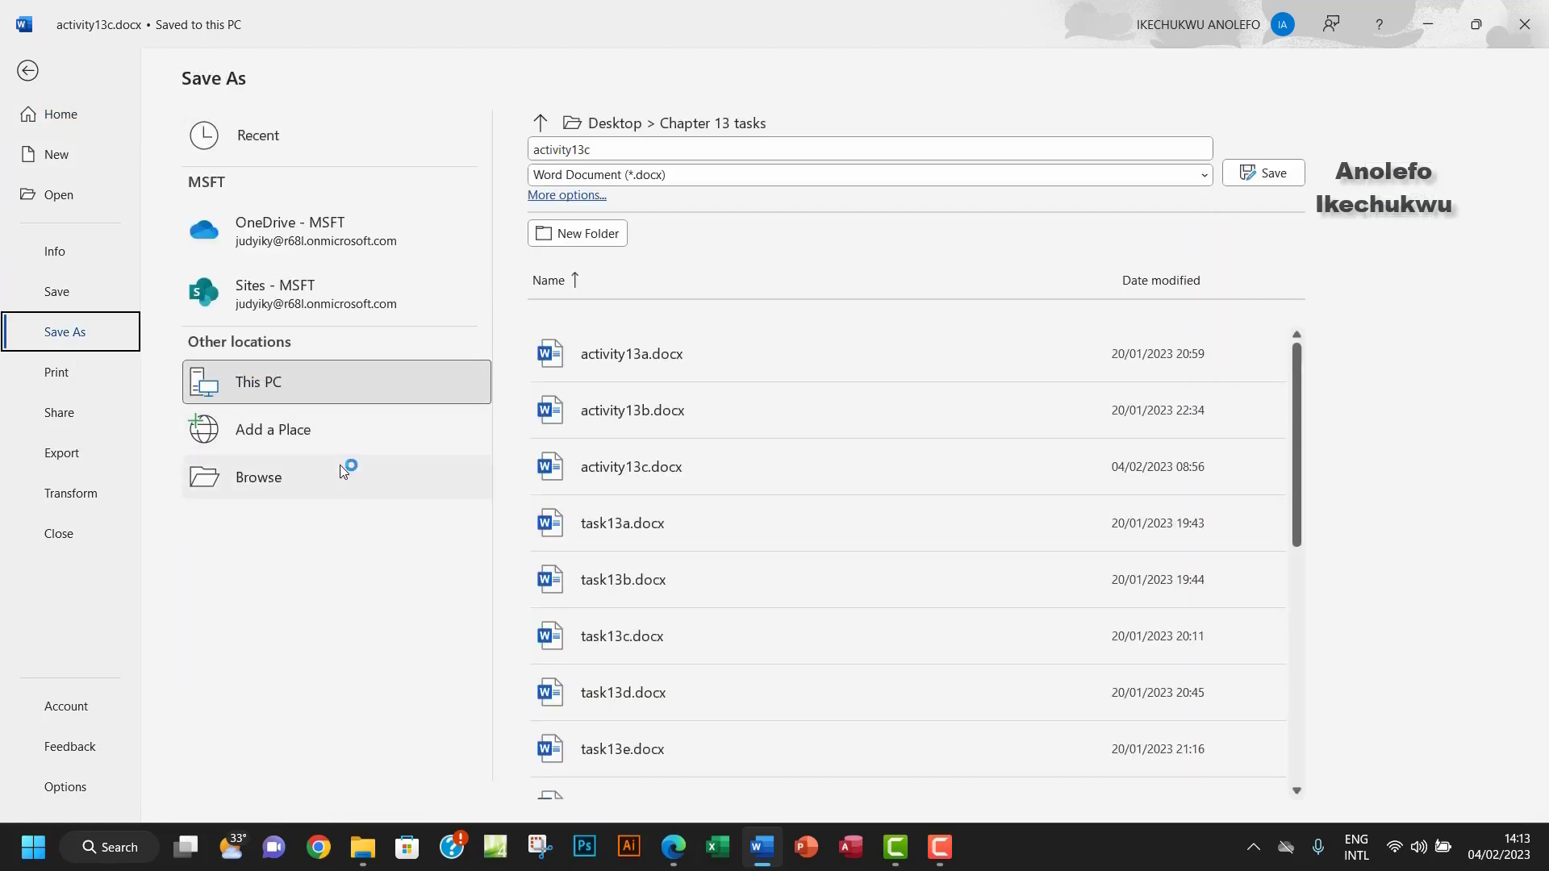
{"action": "left_click", "coordinate": [258, 478]}
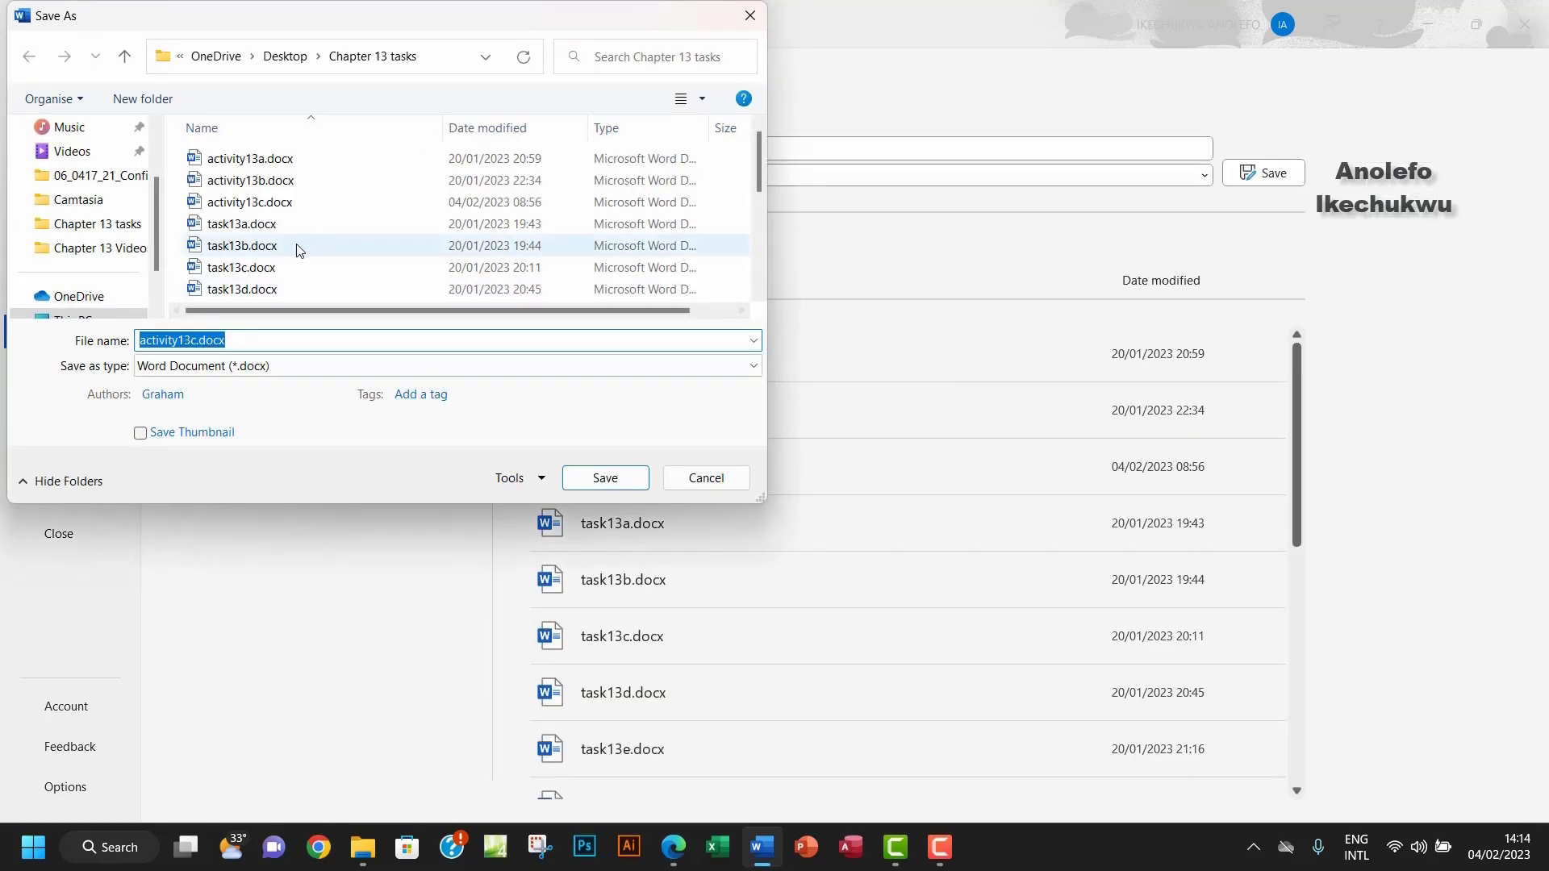
{"action": "scroll", "coordinate": [346, 226], "scroll_direction": "down", "scroll_amount": 4}
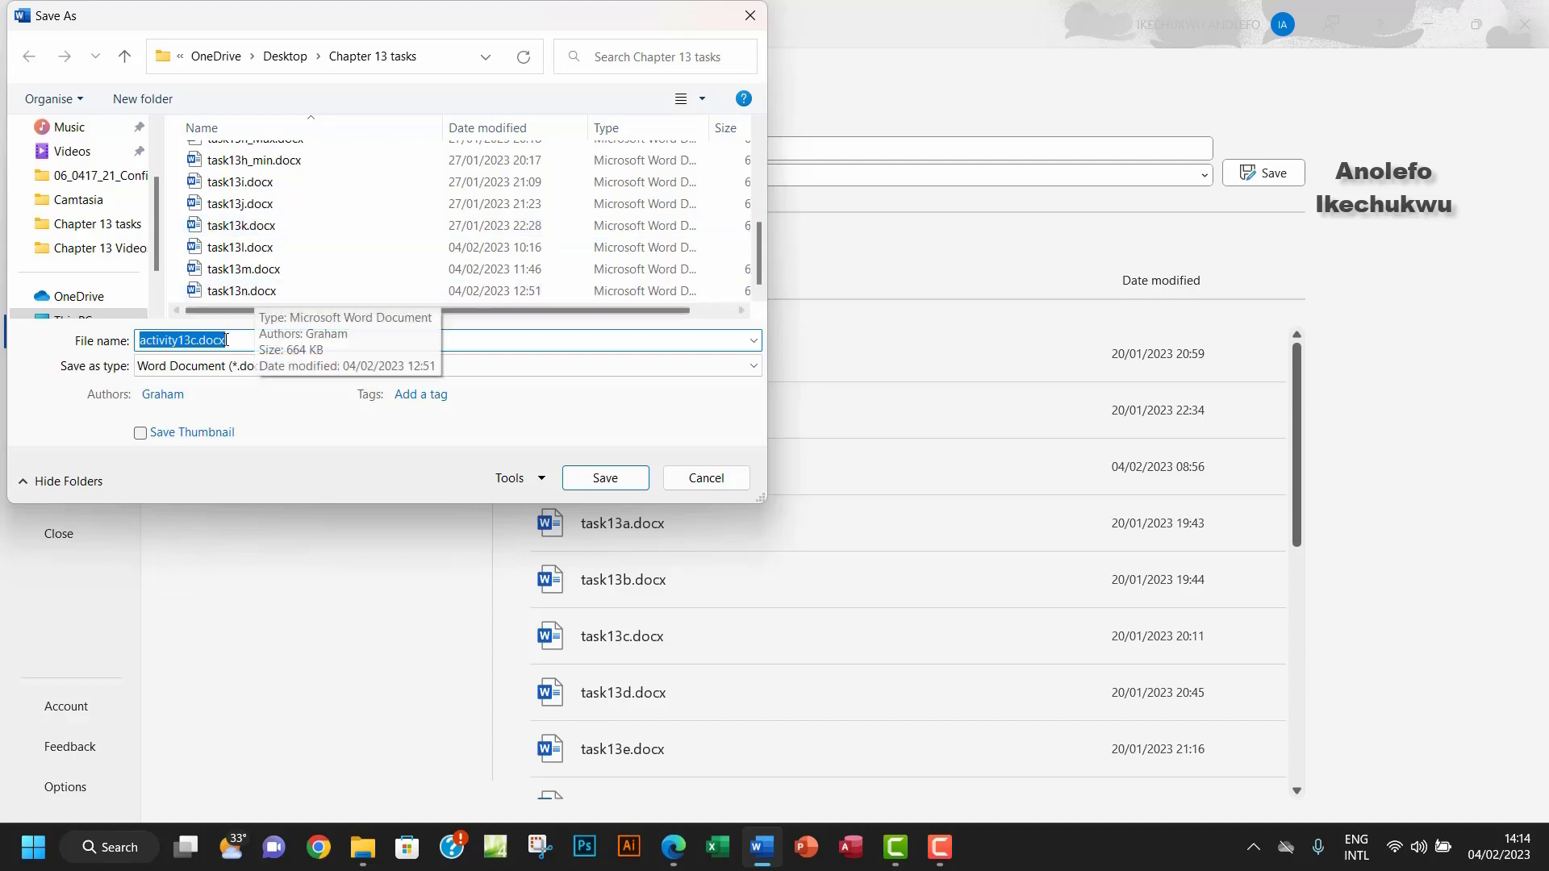
{"action": "left_click_drag", "start_coordinate": [229, 339], "coordinate": [180, 340]}
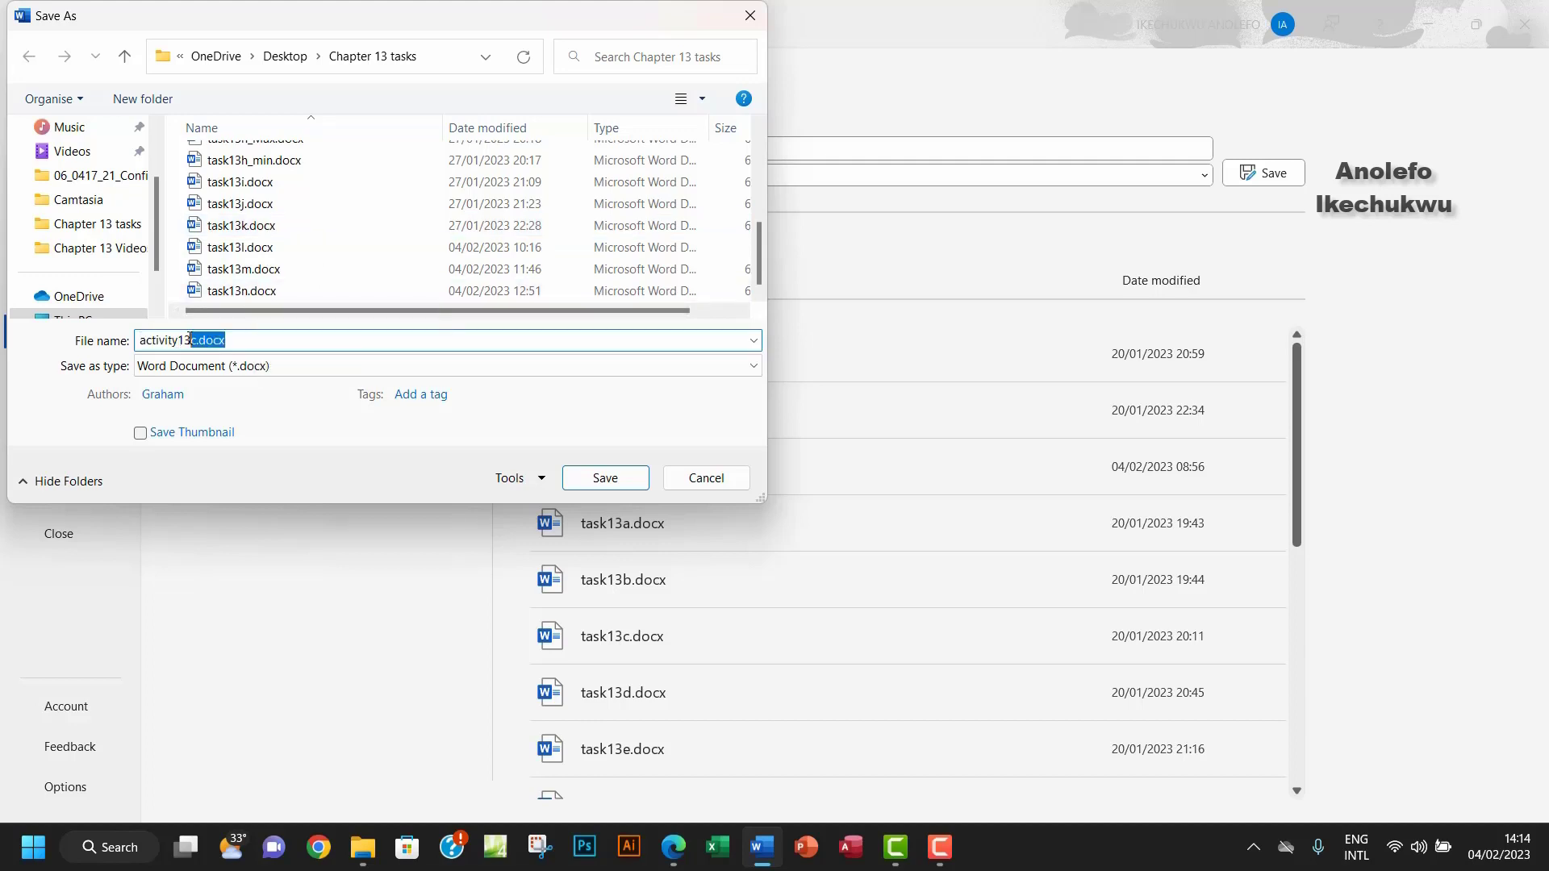
{"action": "type", "text": "d"}
{"action": "left_click", "coordinate": [605, 478]}
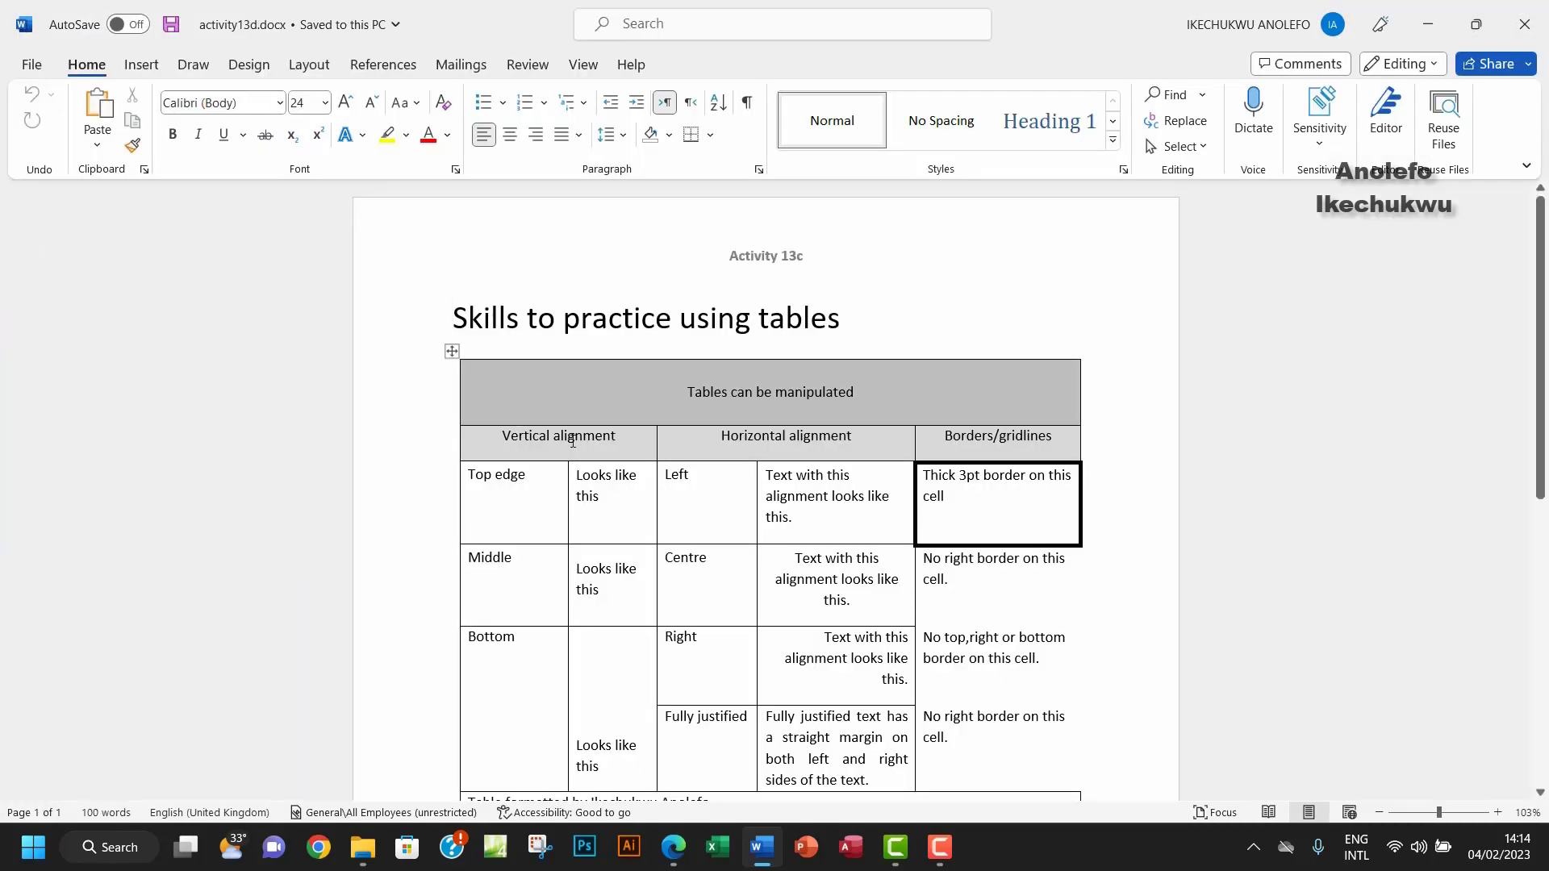
{"action": "scroll", "coordinate": [760, 609], "scroll_direction": "down", "scroll_amount": 4}
{"action": "scroll", "coordinate": [760, 609], "scroll_direction": "up", "scroll_amount": 3}
{"action": "scroll", "coordinate": [763, 618], "scroll_direction": "down", "scroll_amount": 9}
{"action": "scroll", "coordinate": [763, 618], "scroll_direction": "down", "scroll_amount": 3}
{"action": "key", "text": "ctrl+Home"}
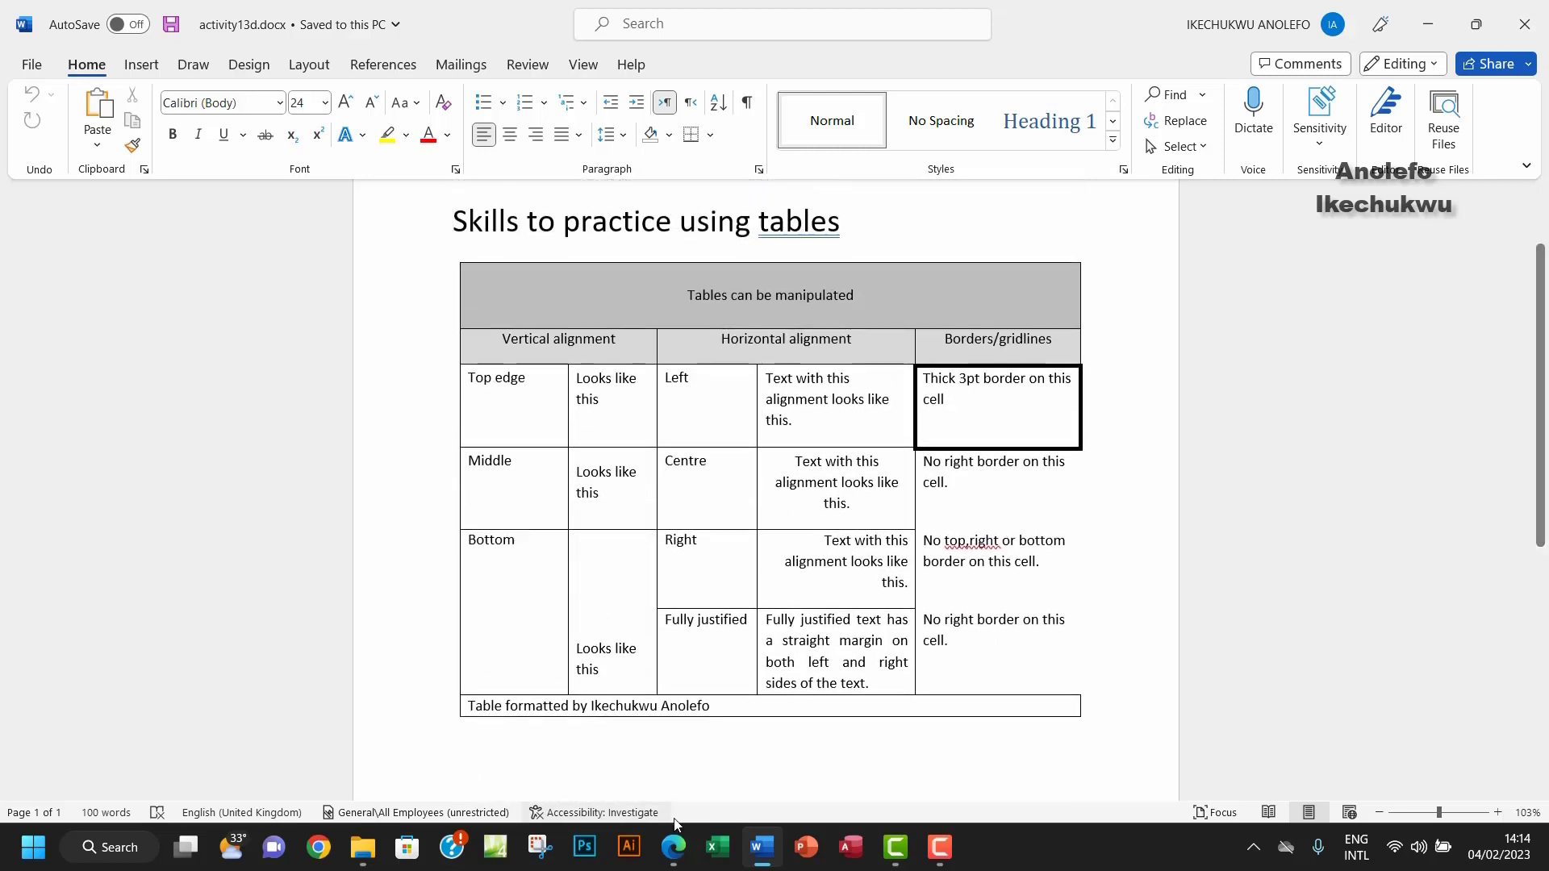
- Switch to the Activity 13d instructions in the textbook PDF and turn off the highlighter
{"action": "left_click", "coordinate": [673, 847]}
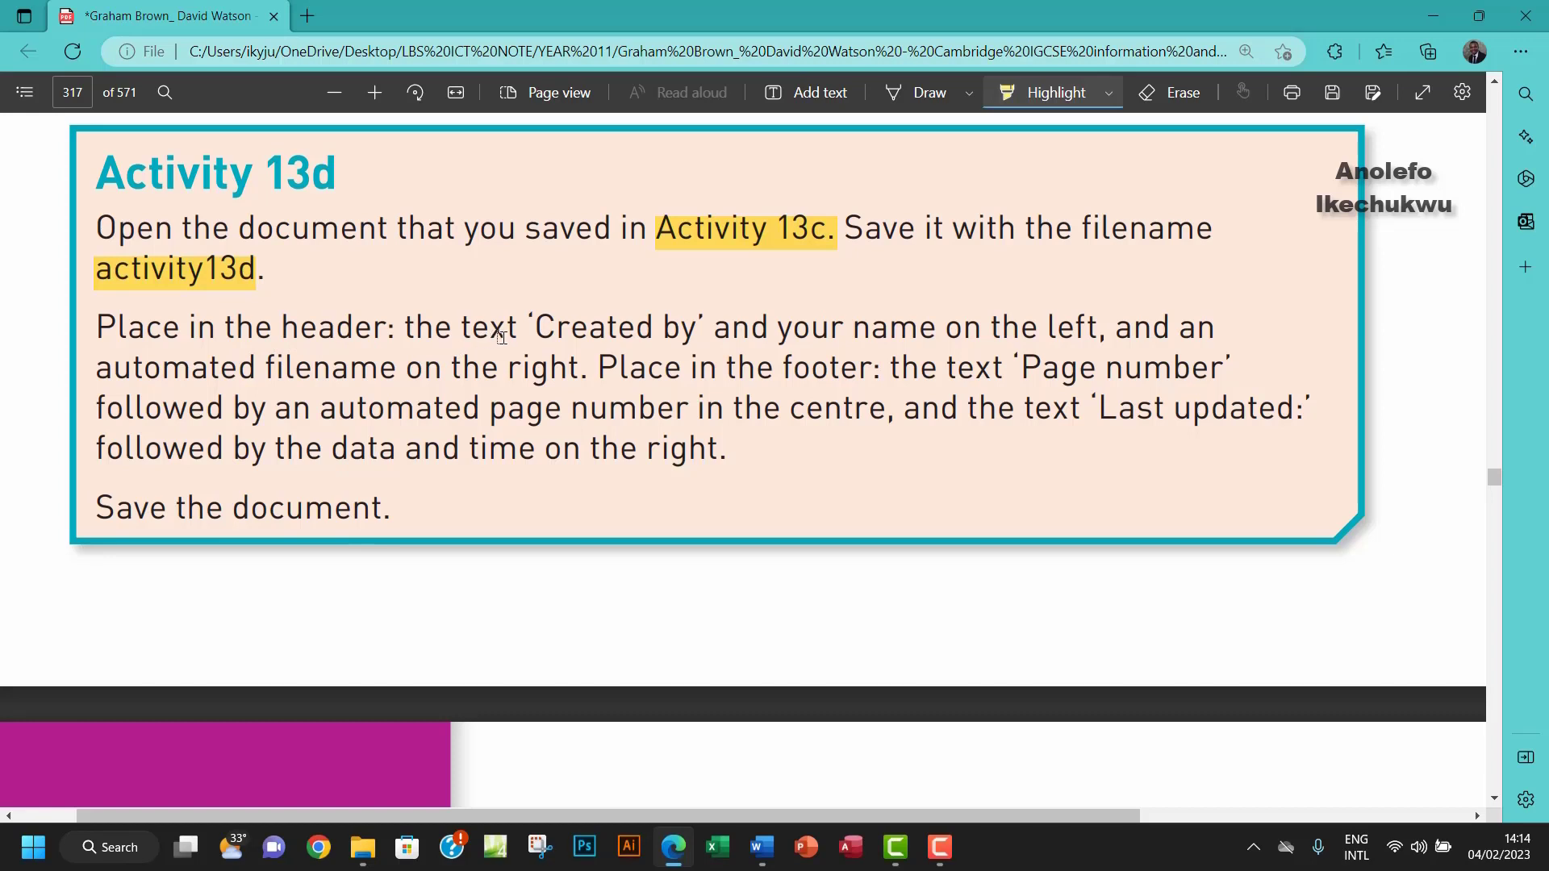
{"action": "left_click", "coordinate": [1023, 95]}
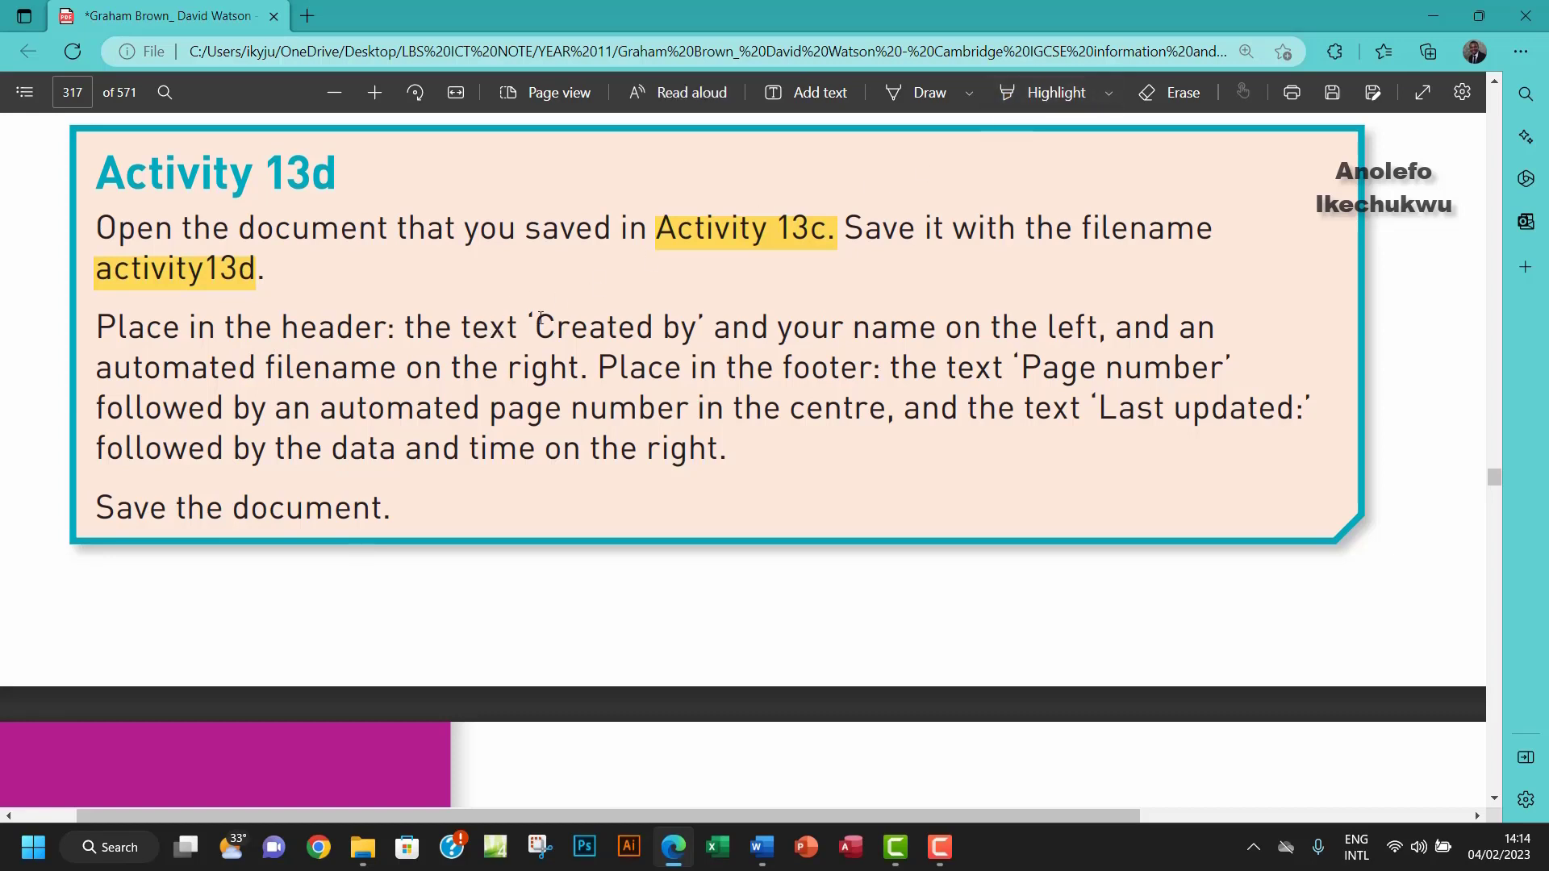